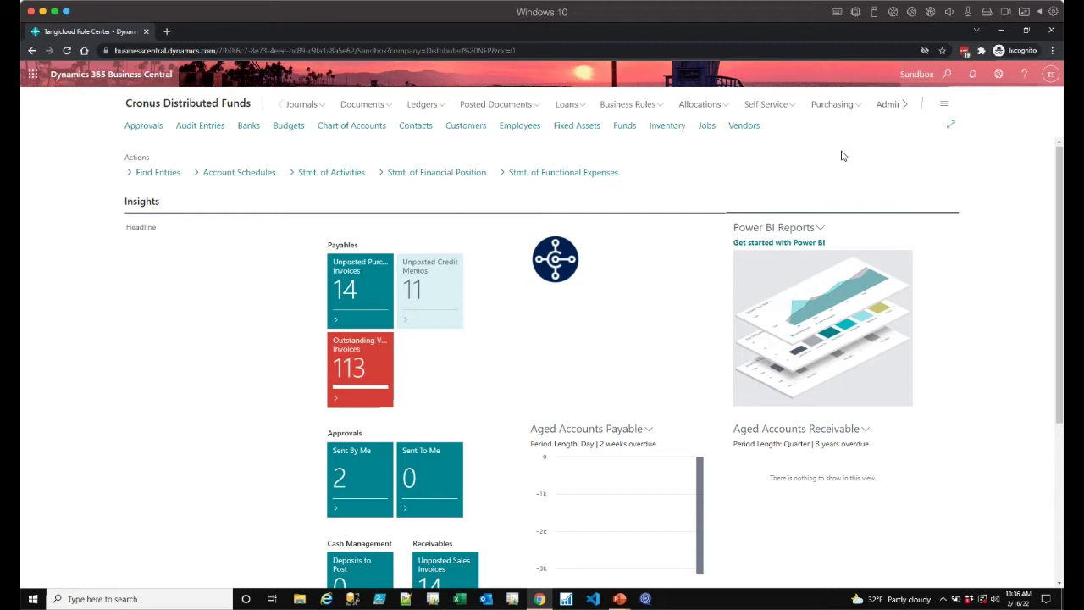
- Check the signed-in account flyout, then display the Microsoft 365 app launcher listing Outlook, Word, Excel and Teams
{"action": "left_click", "coordinate": [1050, 76]}
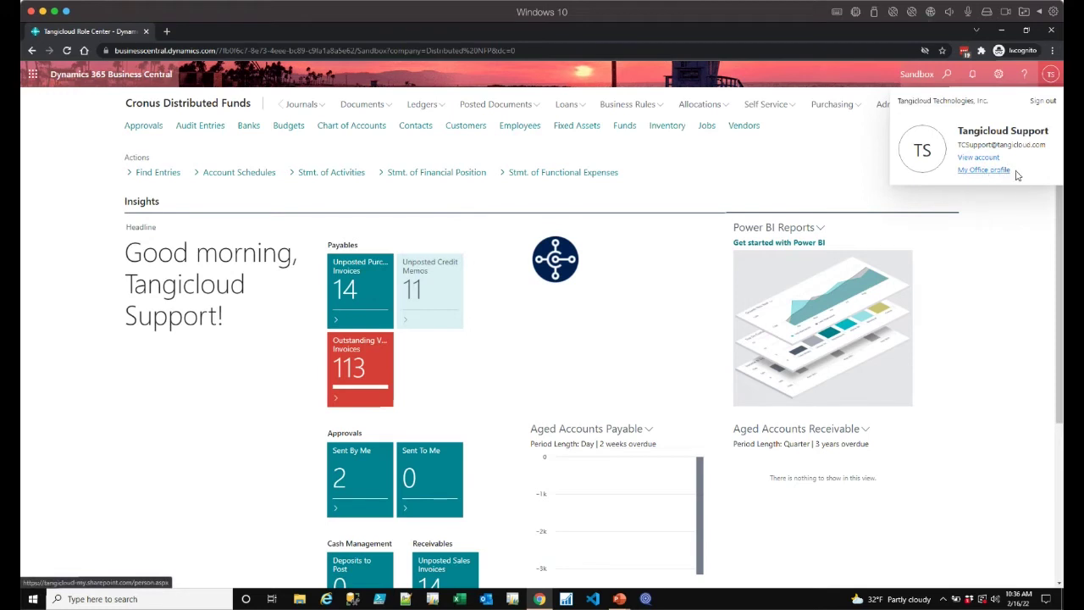
{"action": "left_click", "coordinate": [31, 77]}
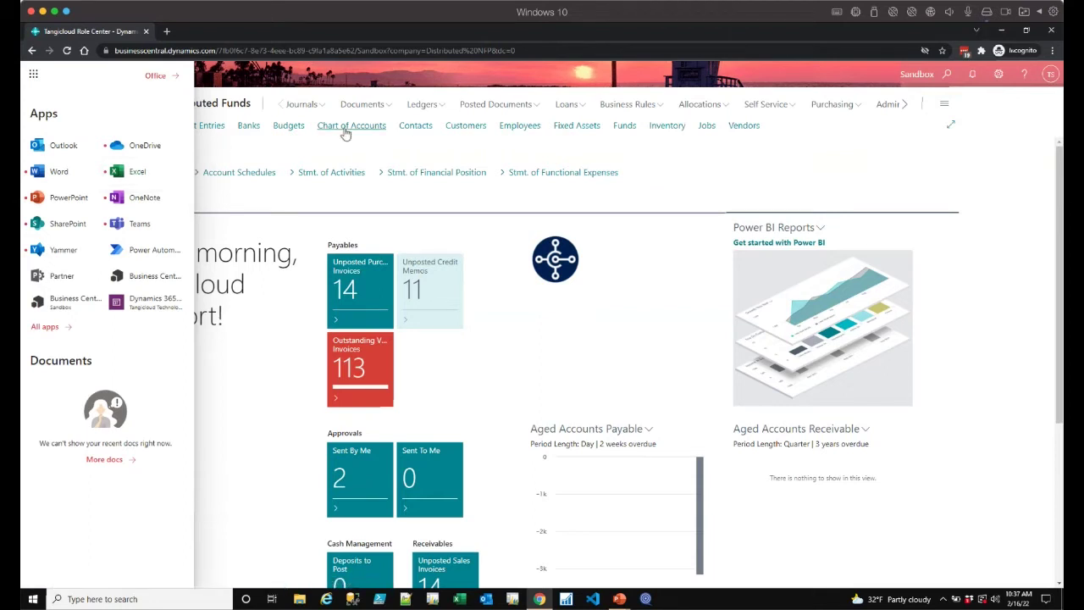
- Dismiss the app launcher to show the Cronus Distributed Funds Role Center
{"action": "left_click", "coordinate": [35, 75]}
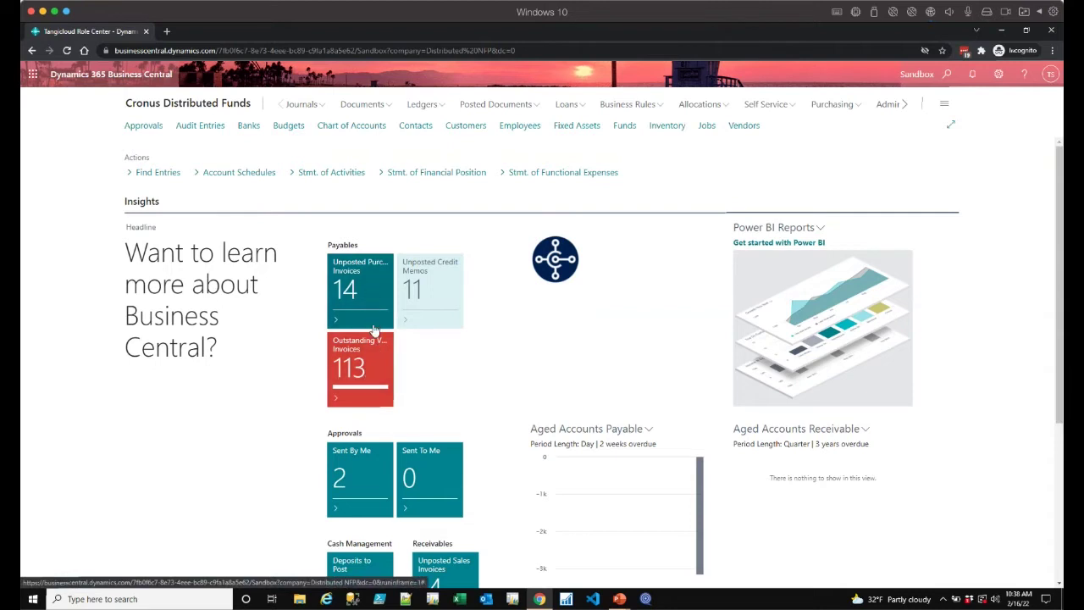
- After viewing Sent By Me, tick Pay Now on two Executive vendor invoices, then abandon those edits
{"action": "left_click", "coordinate": [355, 473]}
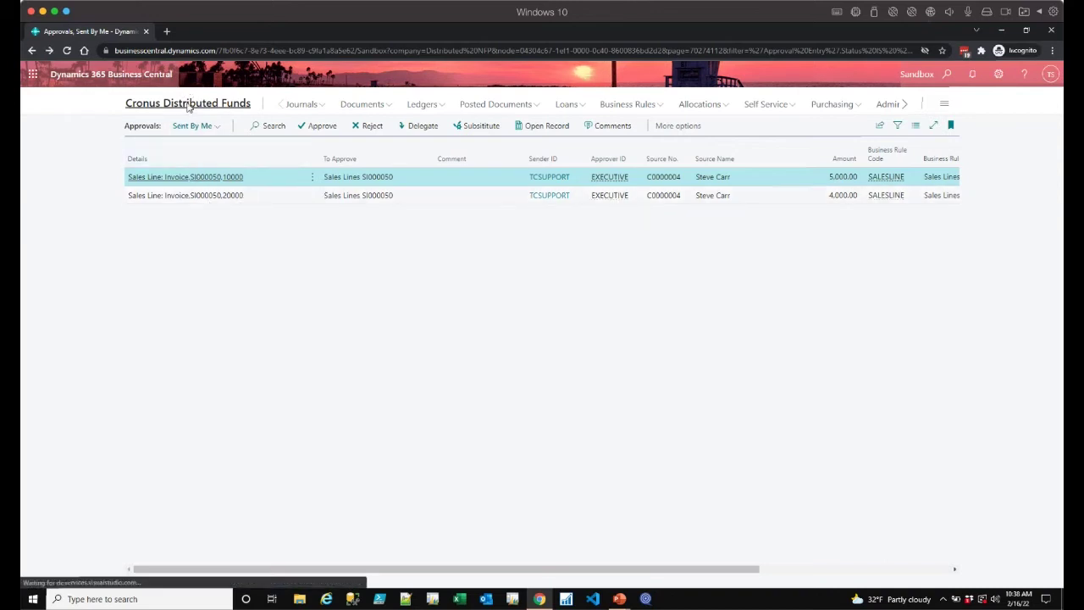
{"action": "left_click", "coordinate": [188, 105]}
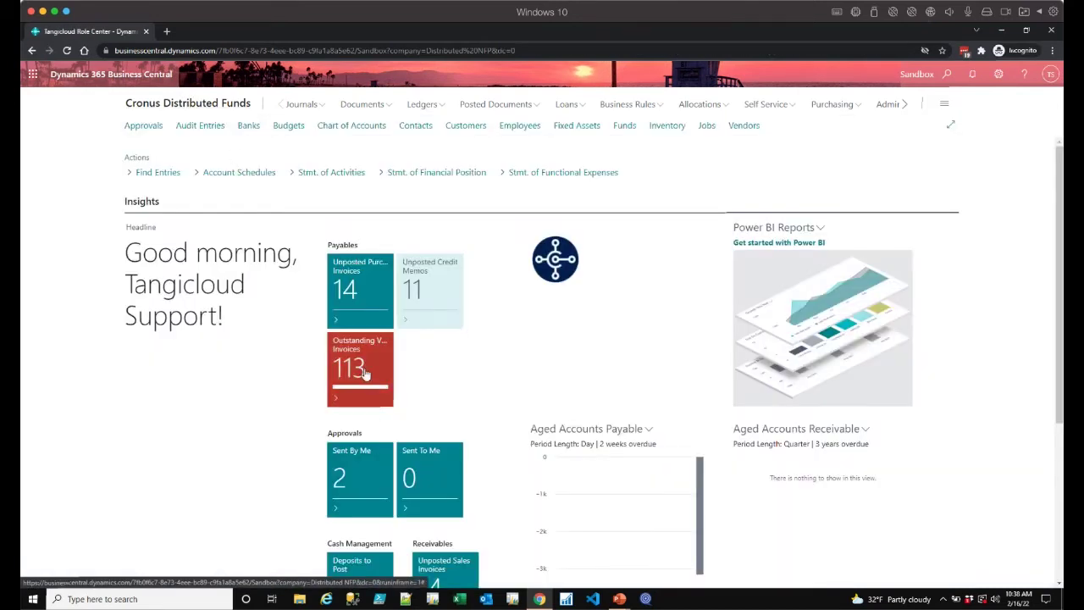
{"action": "left_click", "coordinate": [364, 373]}
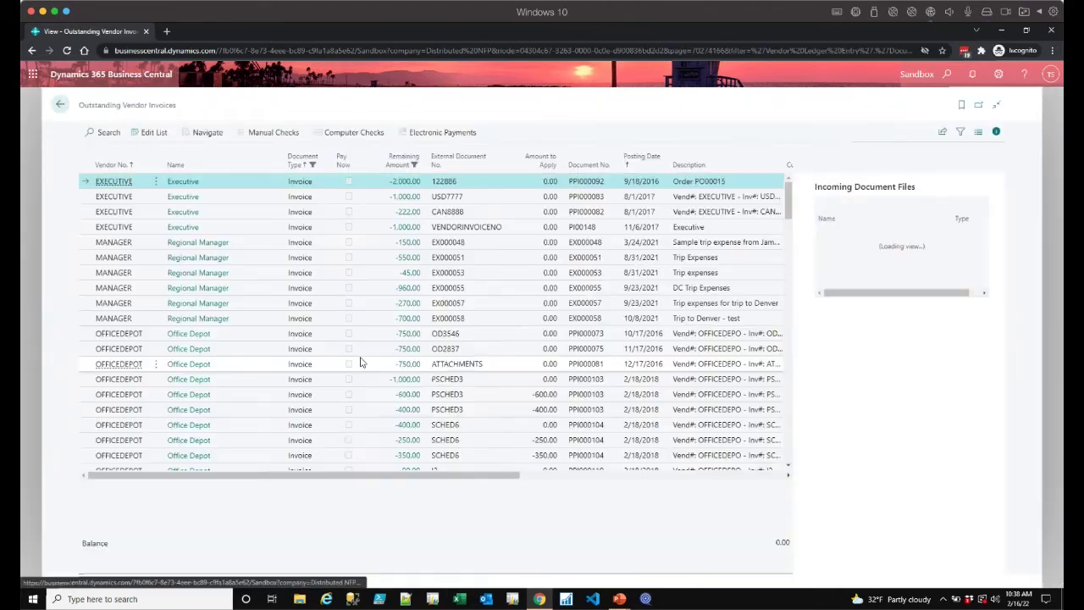
{"action": "left_click", "coordinate": [156, 138]}
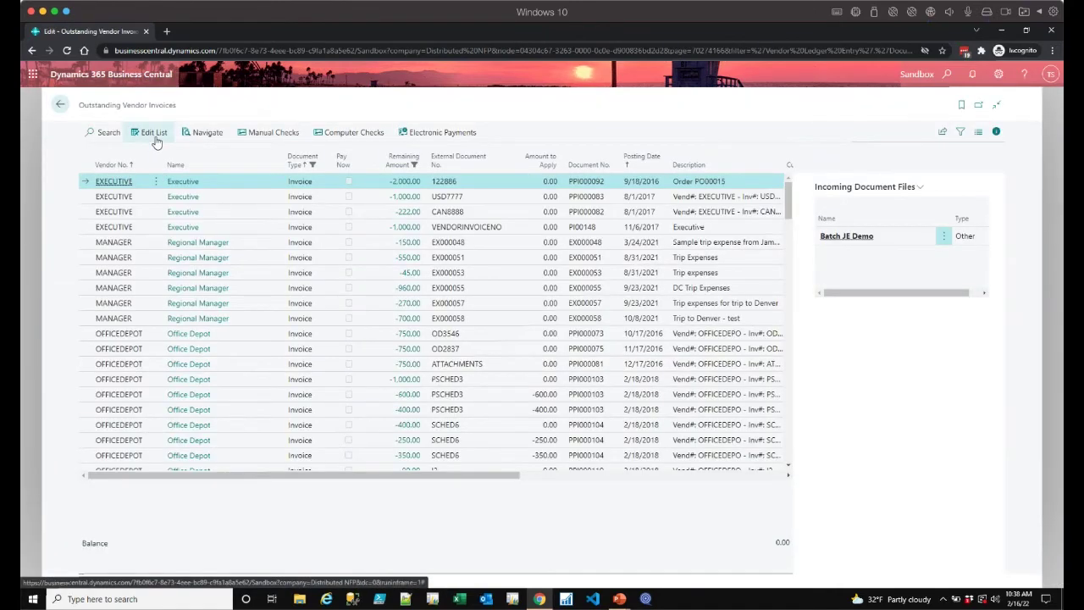
{"action": "left_click", "coordinate": [348, 182]}
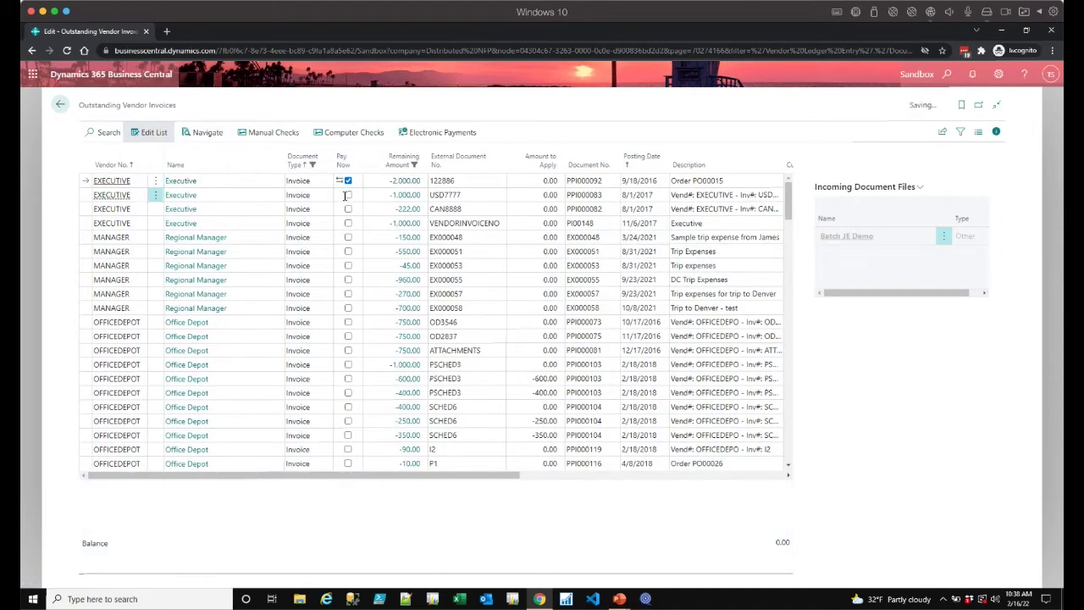
{"action": "left_click", "coordinate": [348, 195]}
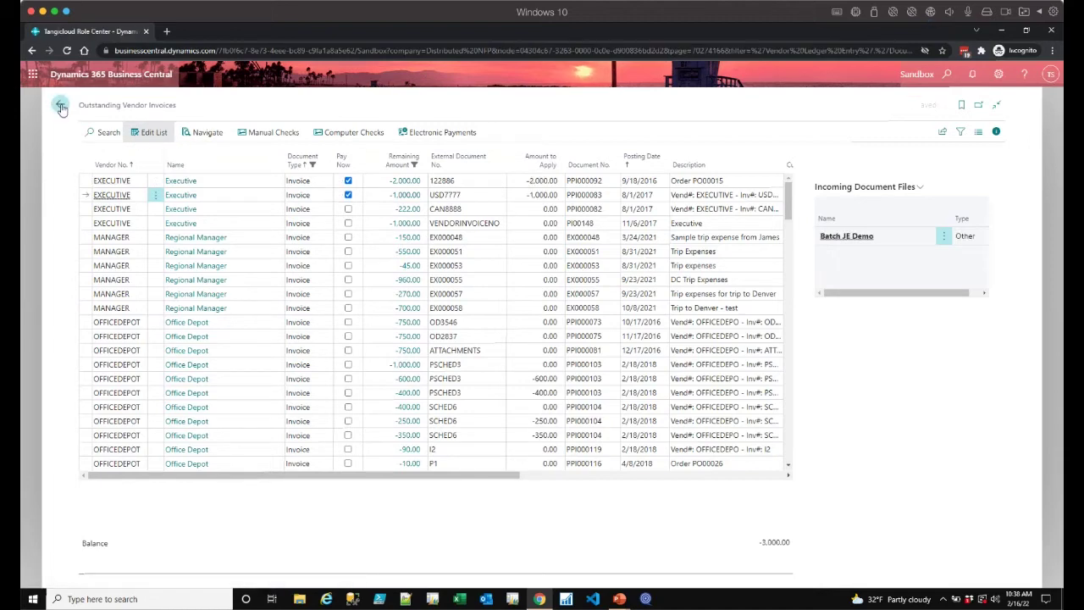
{"action": "left_click", "coordinate": [61, 107]}
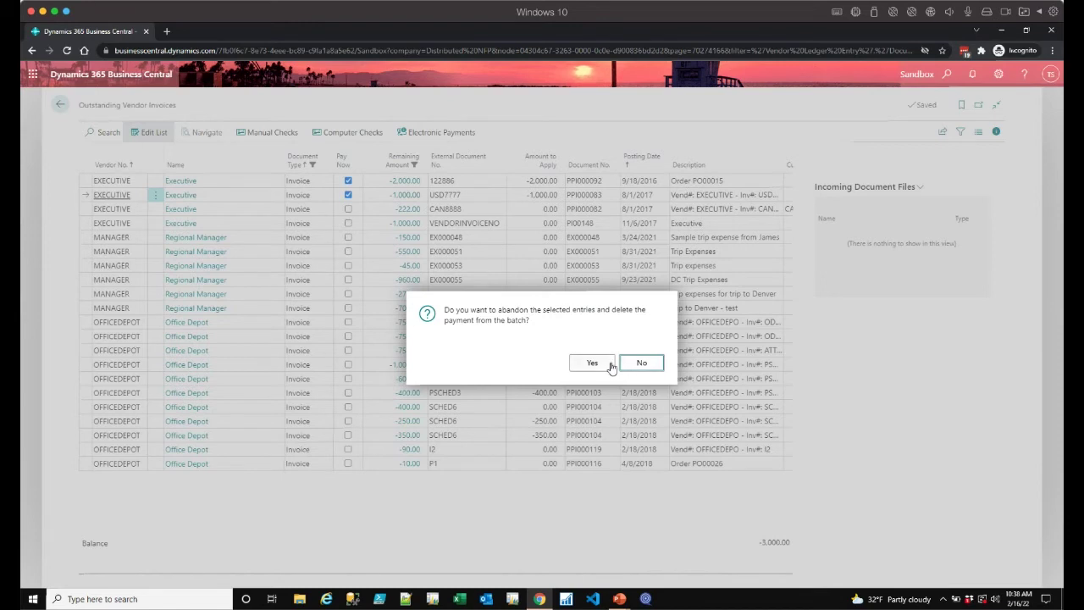
{"action": "left_click", "coordinate": [567, 365]}
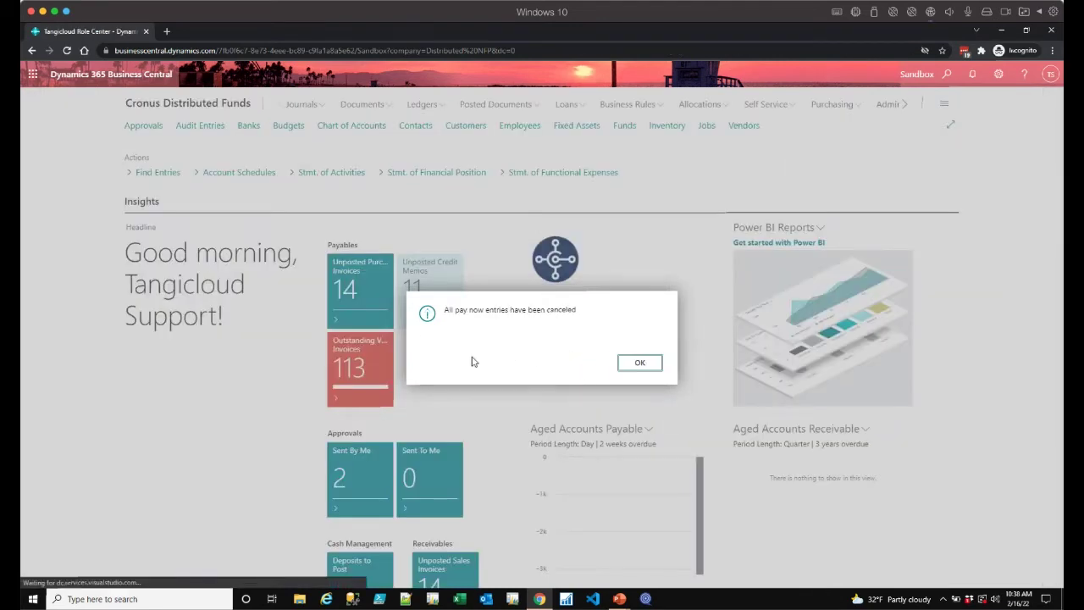
{"action": "left_click", "coordinate": [652, 366]}
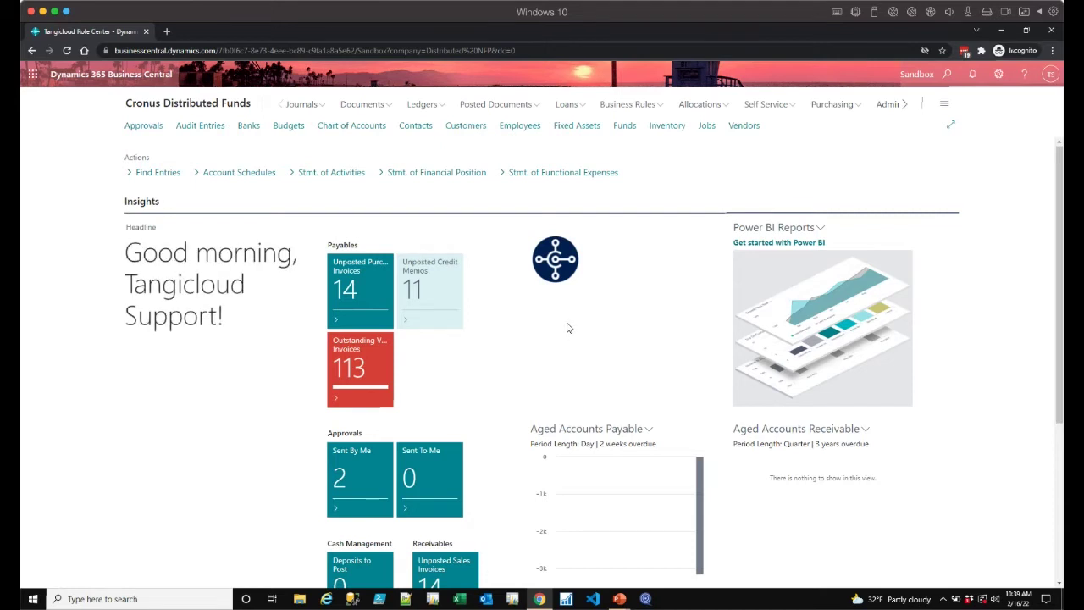
{"action": "scroll", "coordinate": [568, 327], "scroll_direction": "down", "scroll_amount": 3}
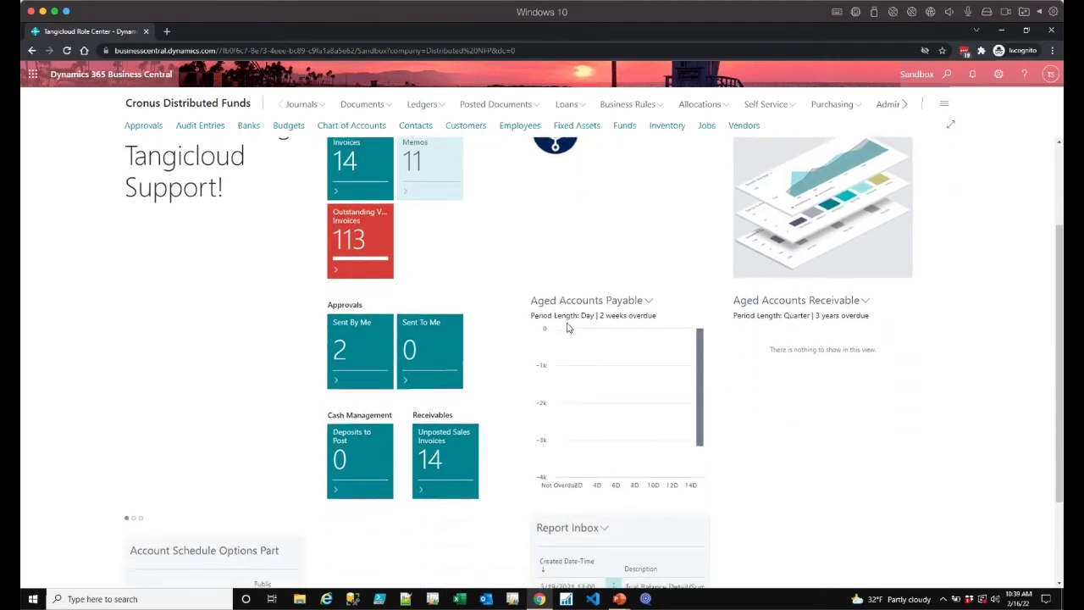
{"action": "mouse_move", "coordinate": [697, 247]}
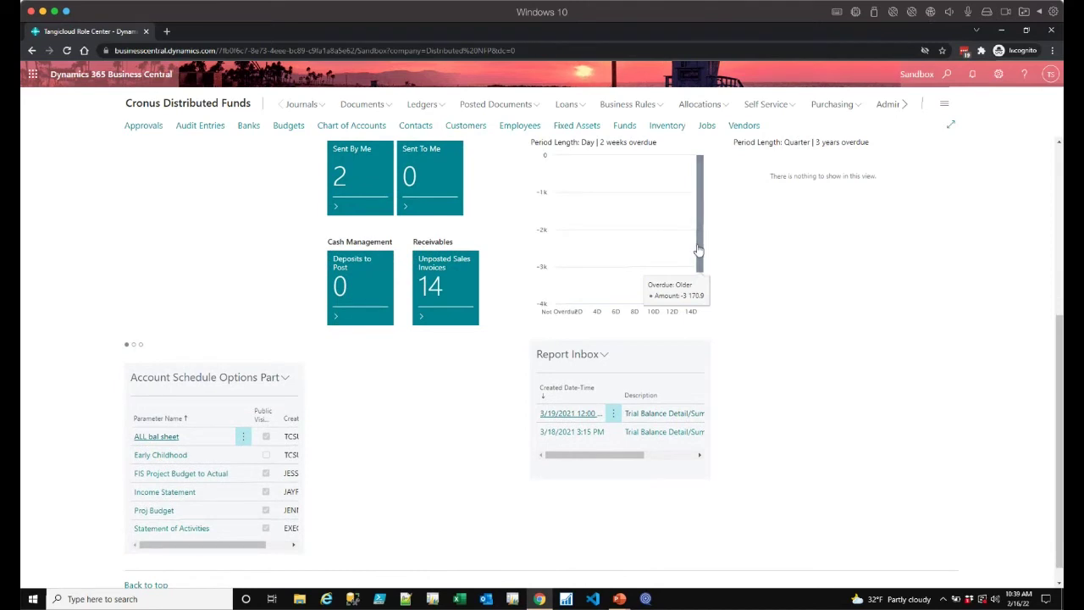
{"action": "left_click", "coordinate": [700, 249]}
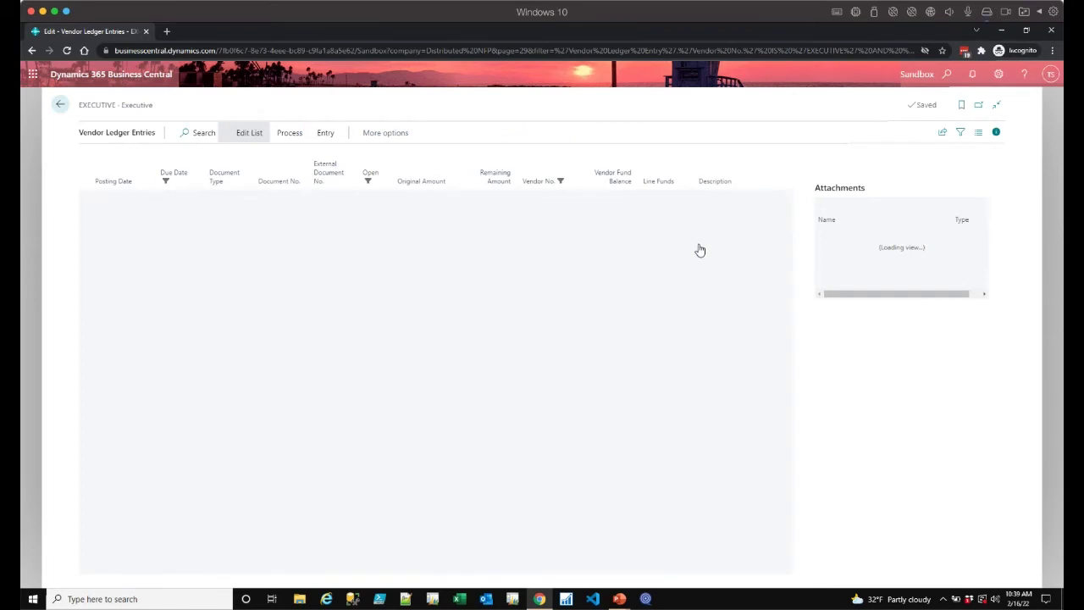
{"action": "left_click", "coordinate": [60, 105]}
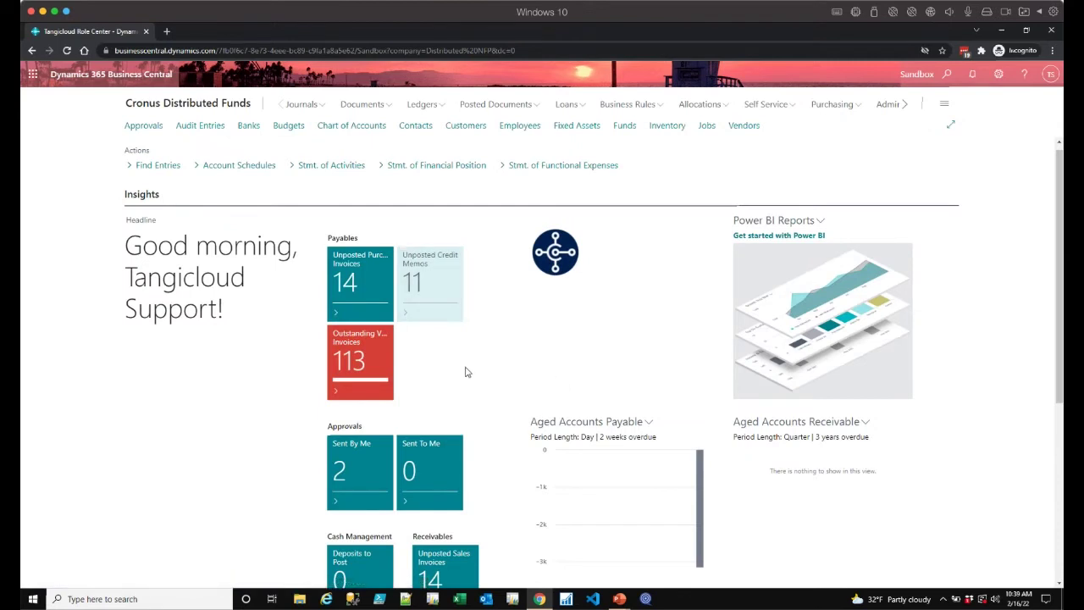
{"action": "scroll", "coordinate": [465, 372], "scroll_direction": "down", "scroll_amount": 5}
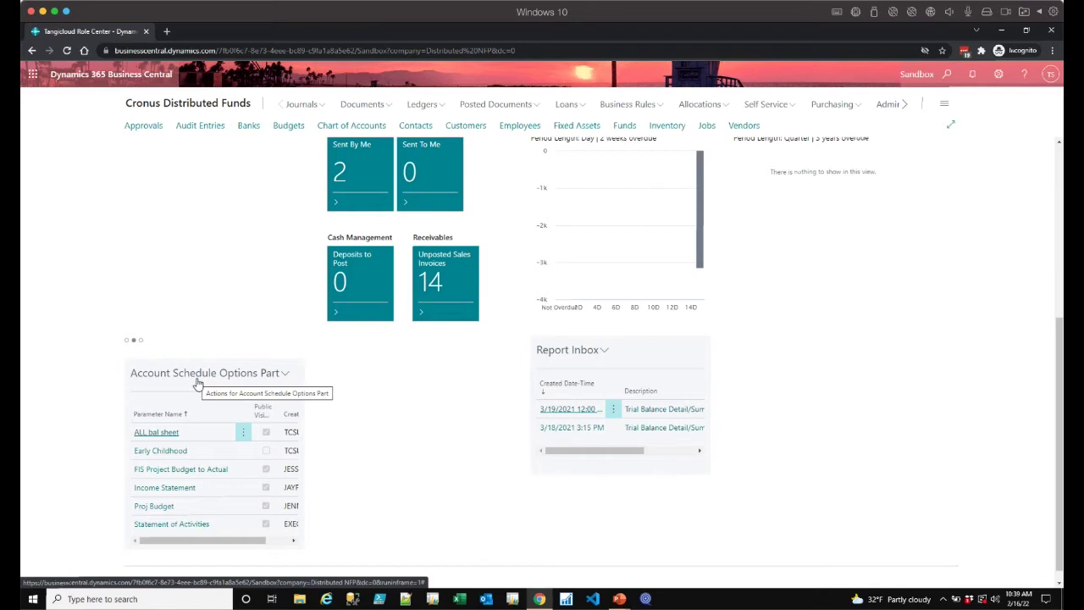
{"action": "left_click", "coordinate": [188, 476]}
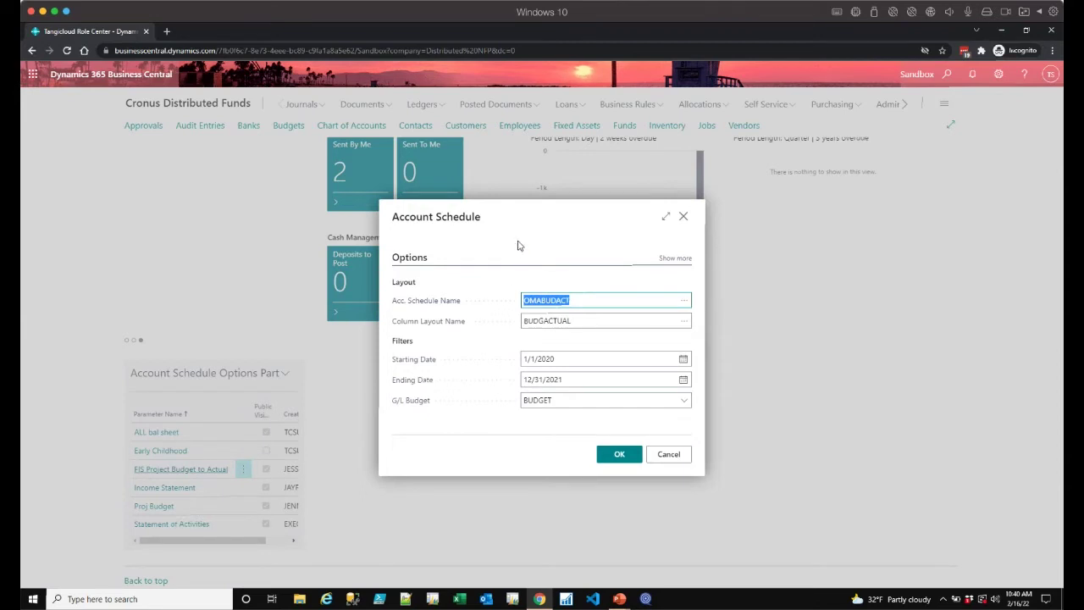
{"action": "left_click", "coordinate": [684, 218]}
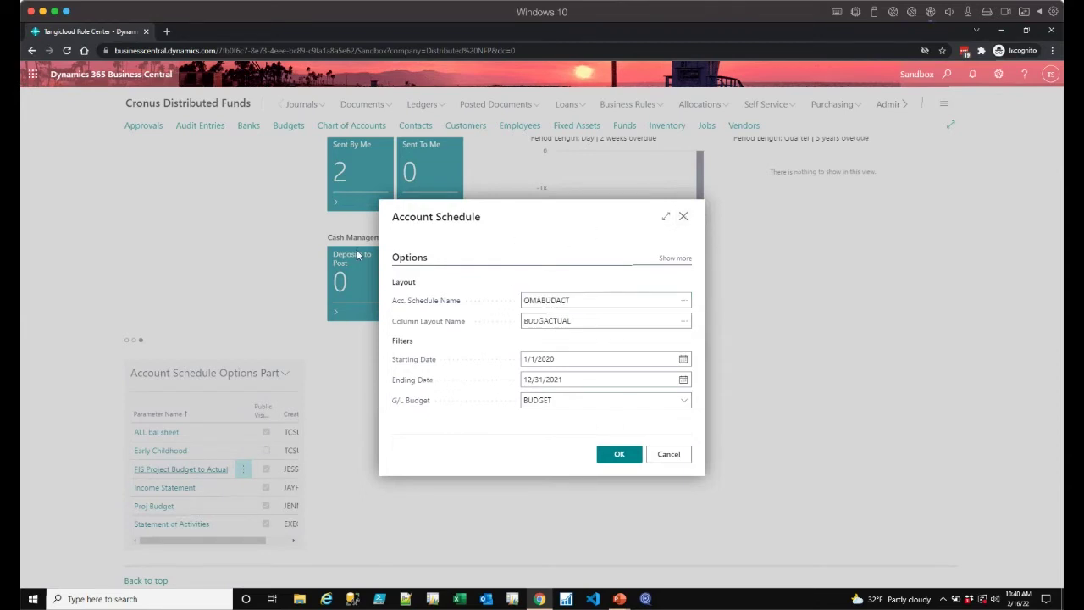
{"action": "scroll", "coordinate": [263, 245], "scroll_direction": "up", "scroll_amount": 5}
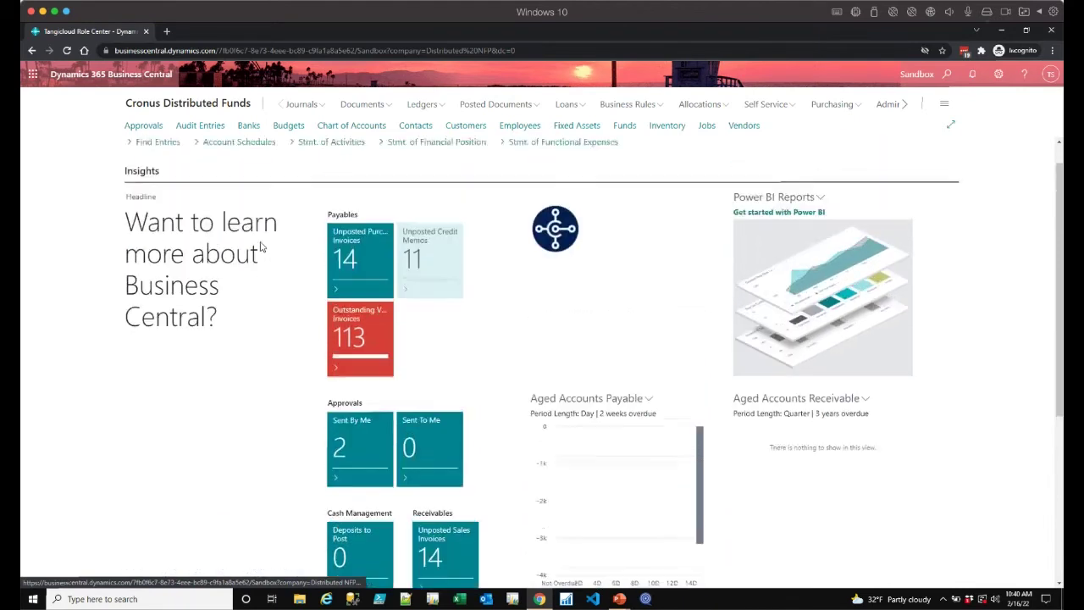
{"action": "scroll", "coordinate": [263, 245], "scroll_direction": "up", "scroll_amount": 1}
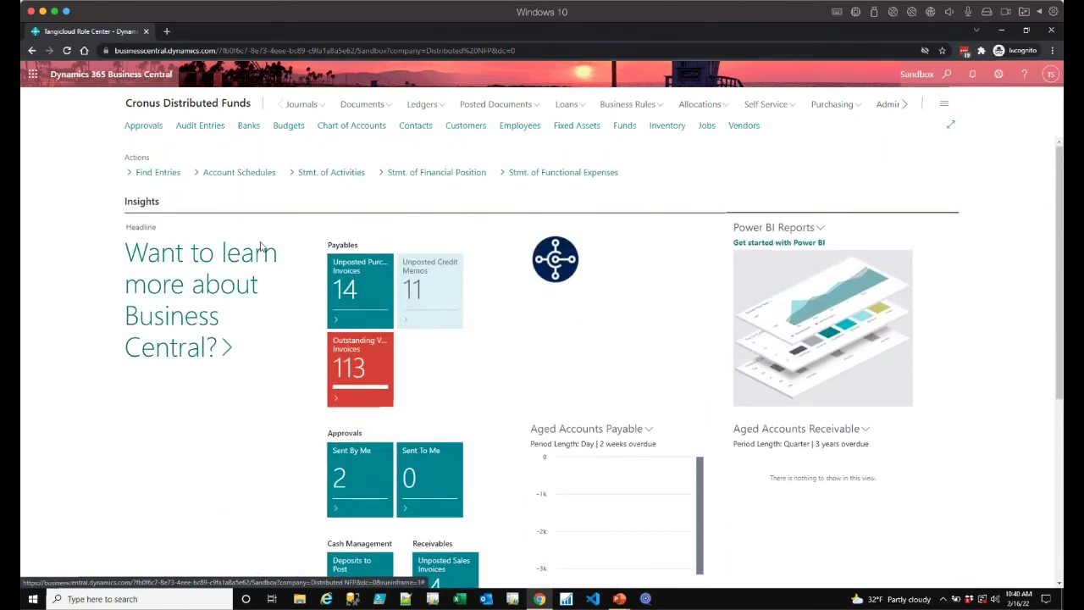
{"action": "left_click", "coordinate": [947, 76]}
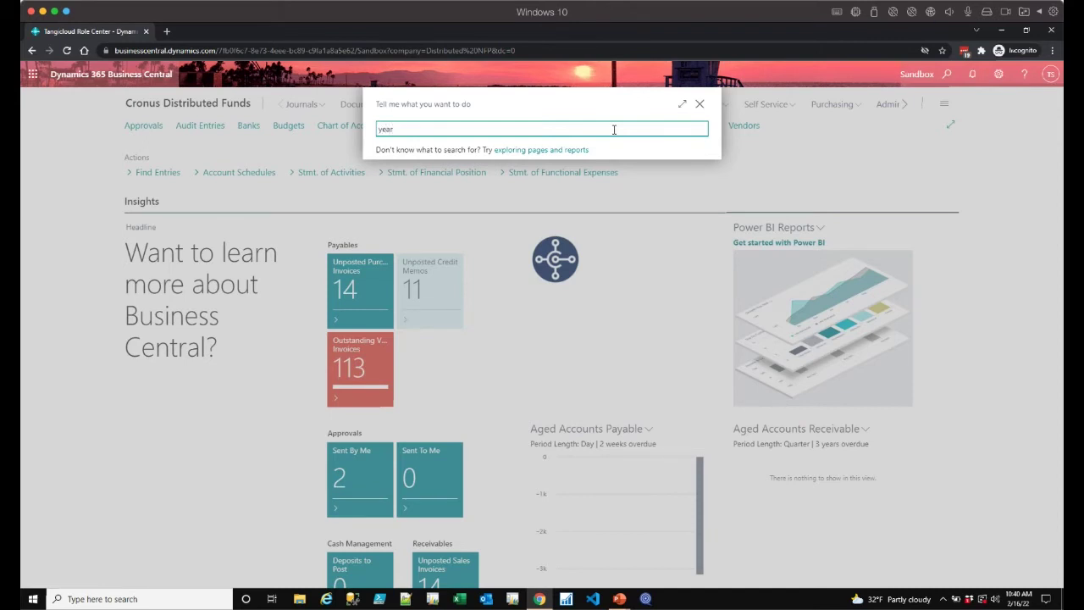
{"action": "type", "text": "end"}
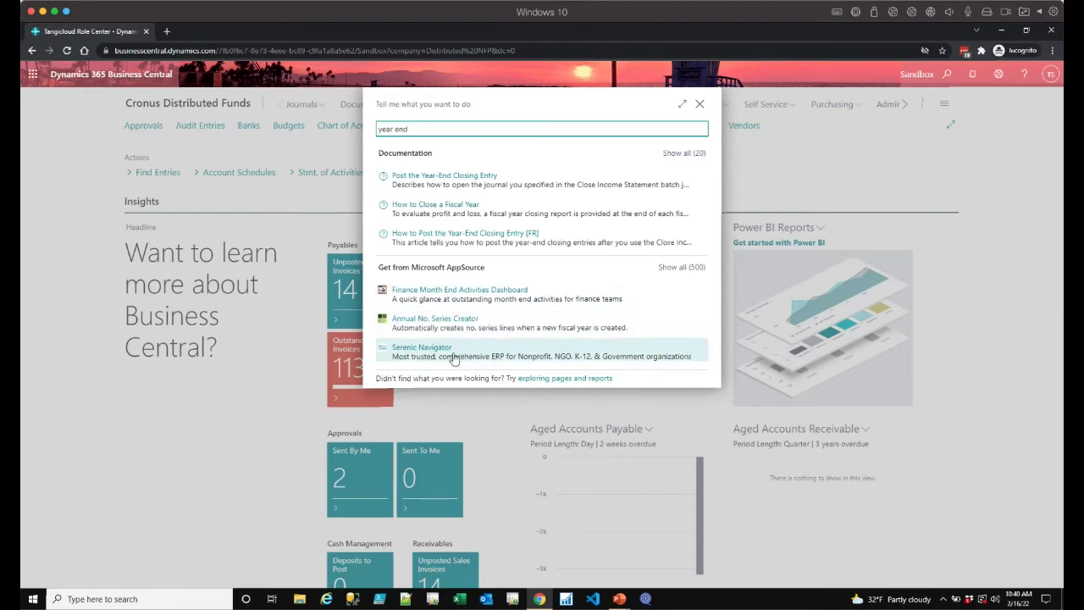
{"action": "left_click", "coordinate": [700, 103]}
{"action": "scroll", "coordinate": [542, 259], "scroll_direction": "down", "scroll_amount": 4}
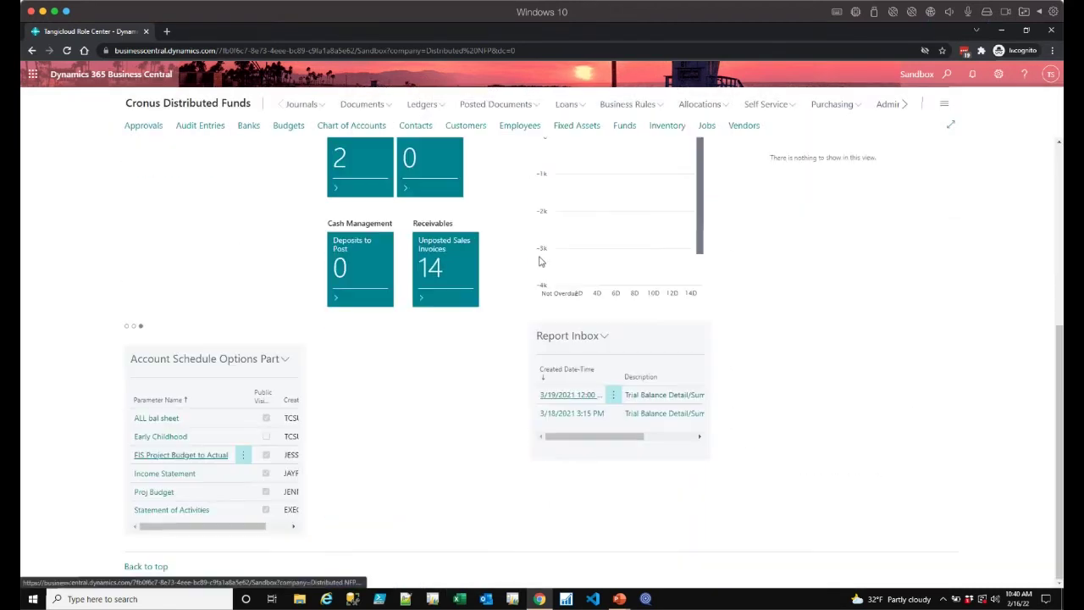
{"action": "scroll", "coordinate": [794, 299], "scroll_direction": "up", "scroll_amount": 4}
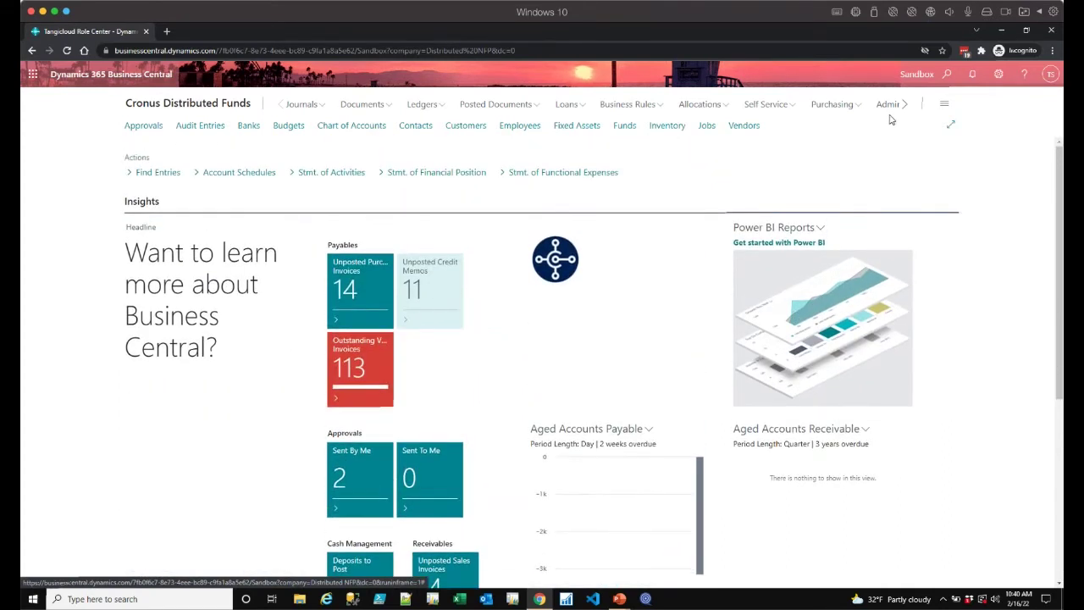
- Bring up the Vendors list and start personalizing its page layout
{"action": "left_click", "coordinate": [744, 126]}
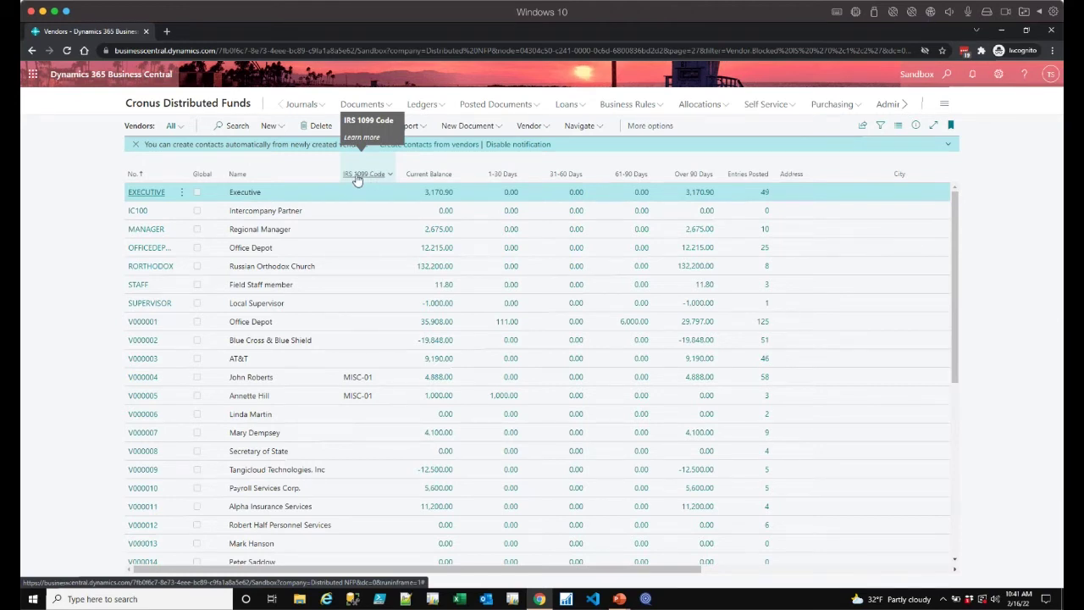
{"action": "left_click", "coordinate": [998, 73]}
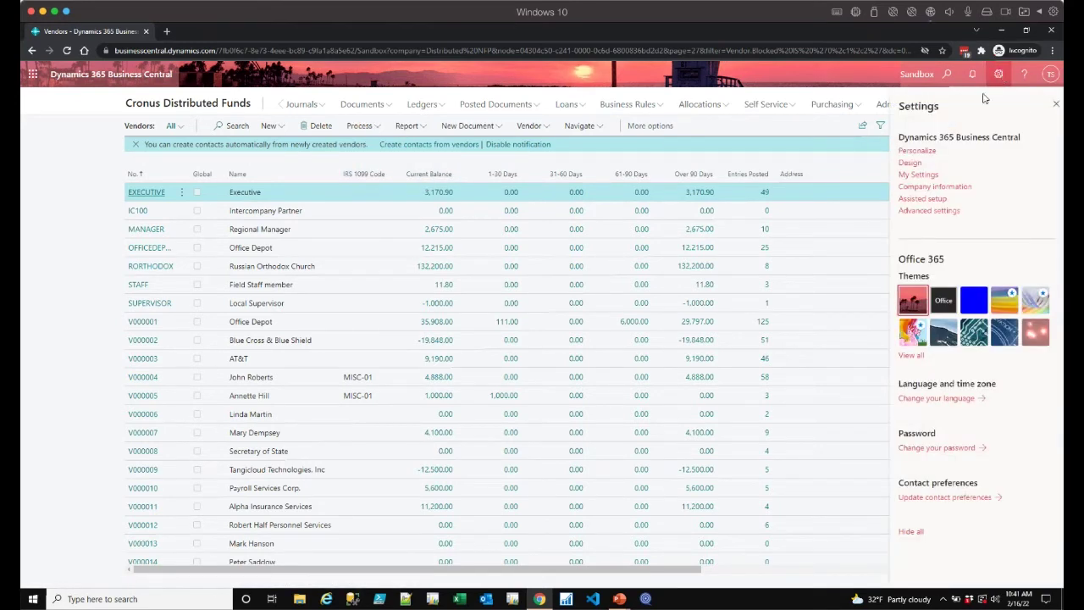
{"action": "left_click", "coordinate": [918, 152]}
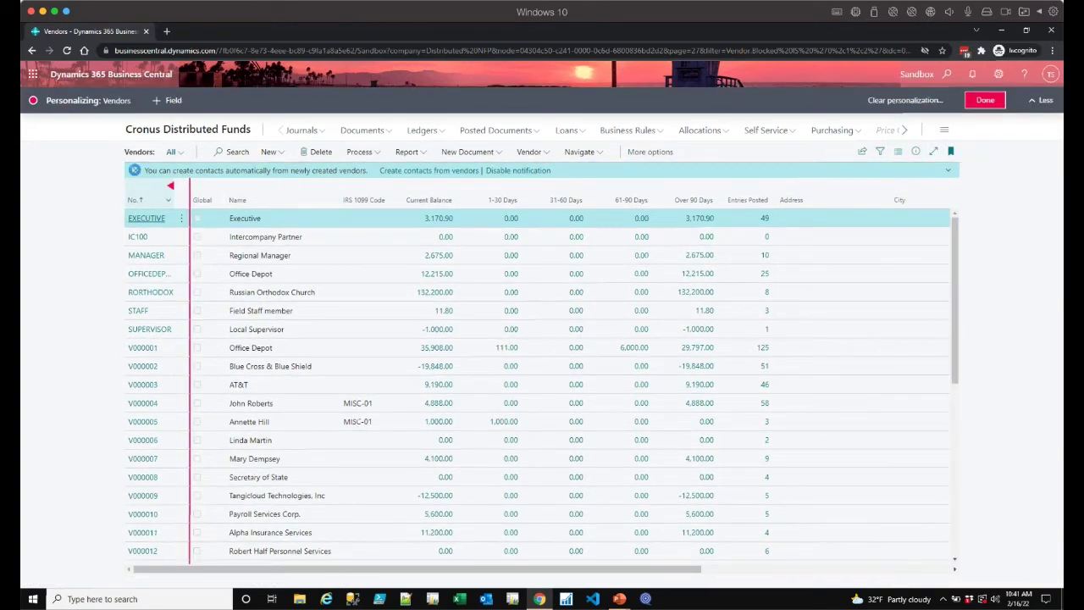
- Hide the IRS 1099 Code column and add Currency Code after Current Balance
{"action": "left_click", "coordinate": [135, 171]}
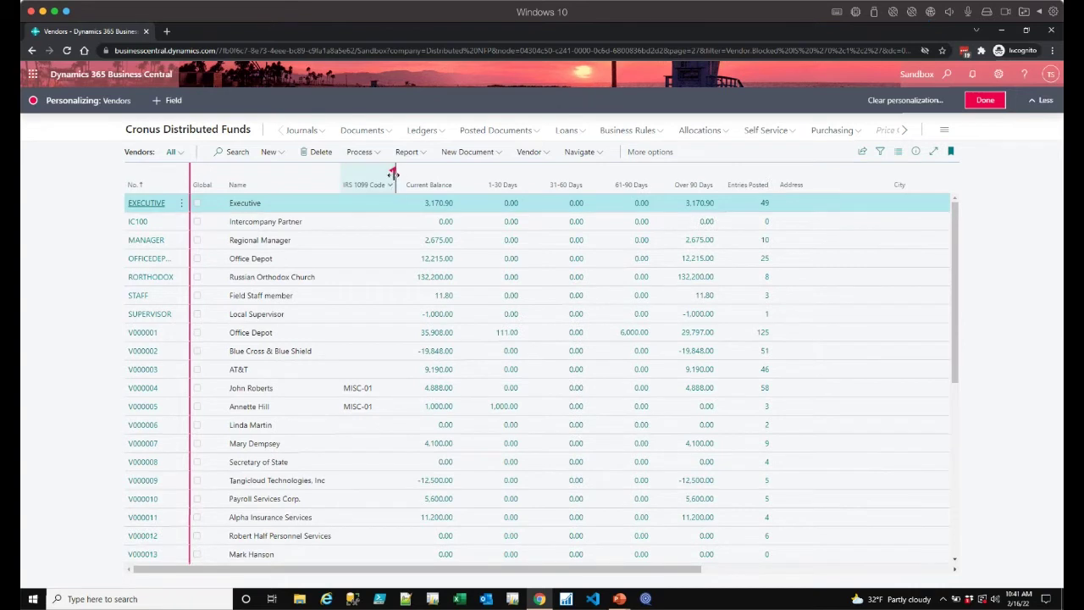
{"action": "left_click", "coordinate": [392, 173]}
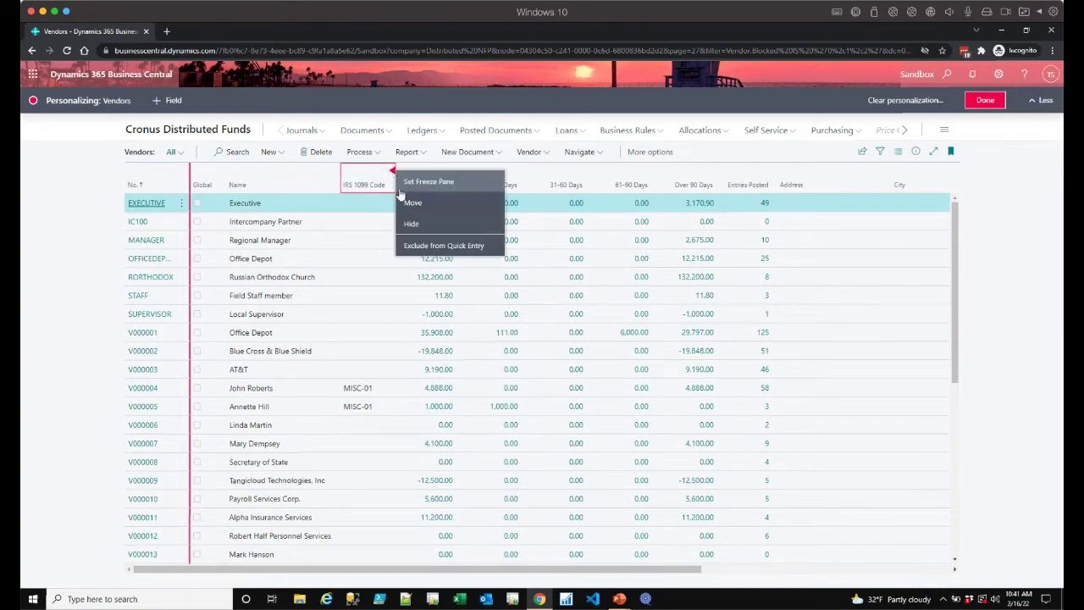
{"action": "left_click", "coordinate": [413, 223]}
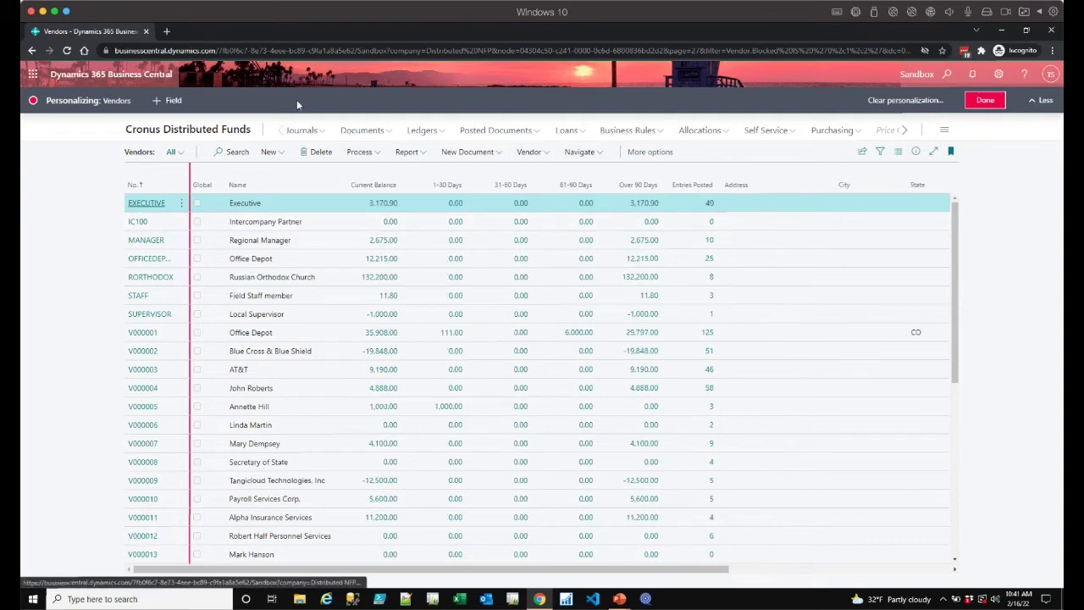
{"action": "left_click", "coordinate": [173, 101]}
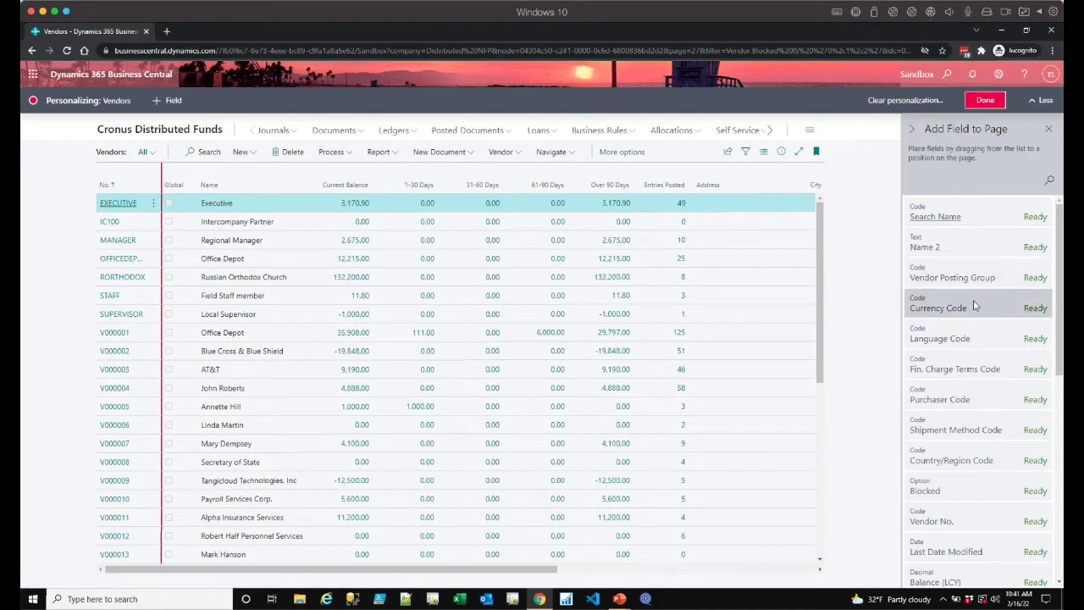
{"action": "left_click_drag", "start_coordinate": [981, 303], "coordinate": [395, 194]}
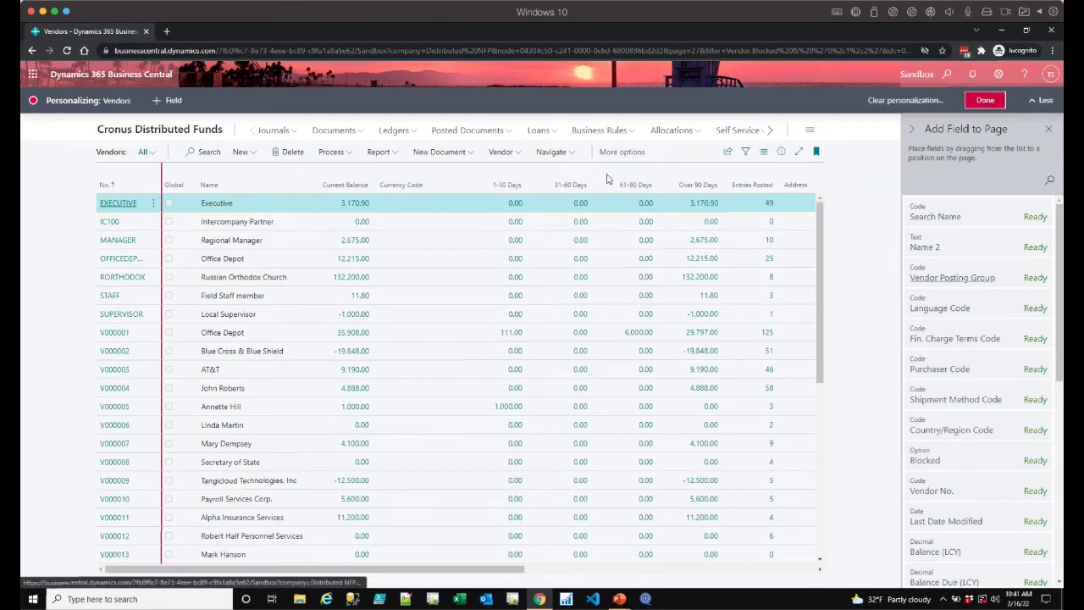
{"action": "left_click", "coordinate": [984, 100]}
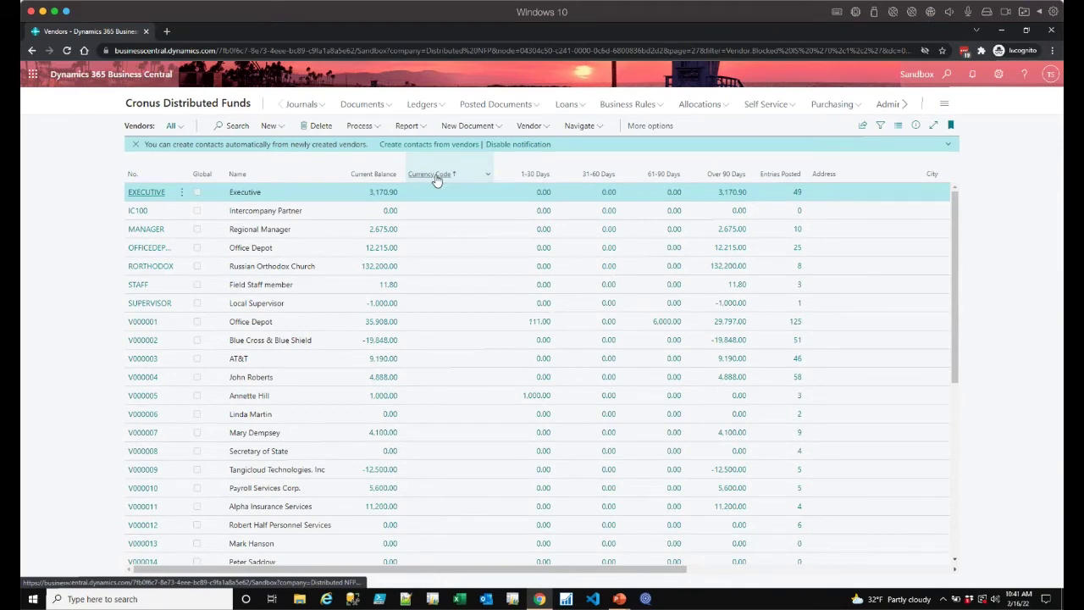
- Sort vendors by Current Balance descending, 132,200.00 on top, and dismiss the contacts notification
{"action": "left_click", "coordinate": [436, 176]}
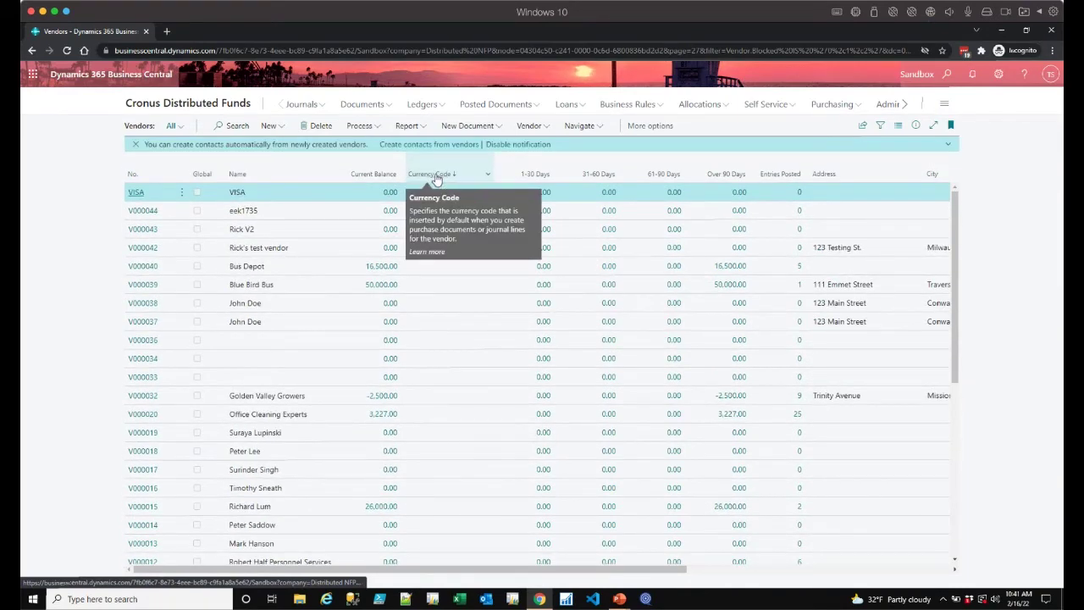
{"action": "left_click", "coordinate": [437, 176]}
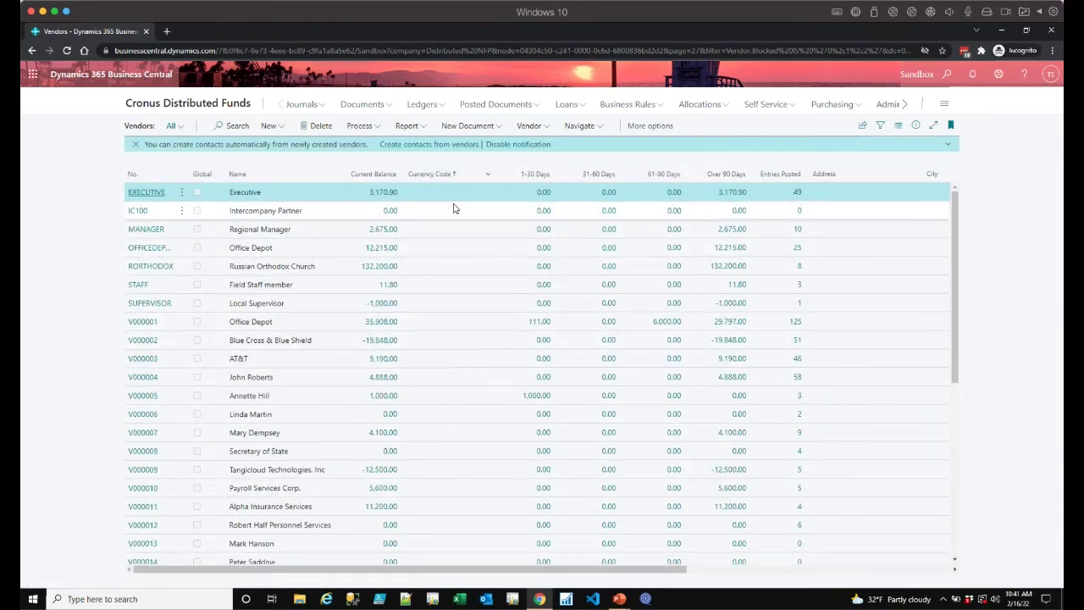
{"action": "left_click", "coordinate": [379, 174]}
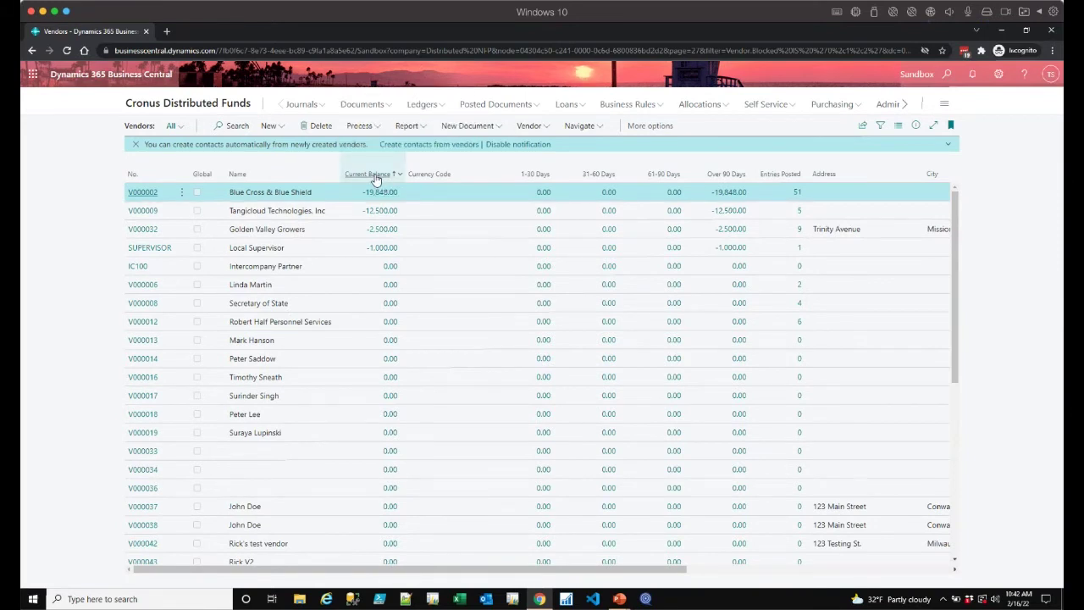
{"action": "left_click", "coordinate": [372, 175]}
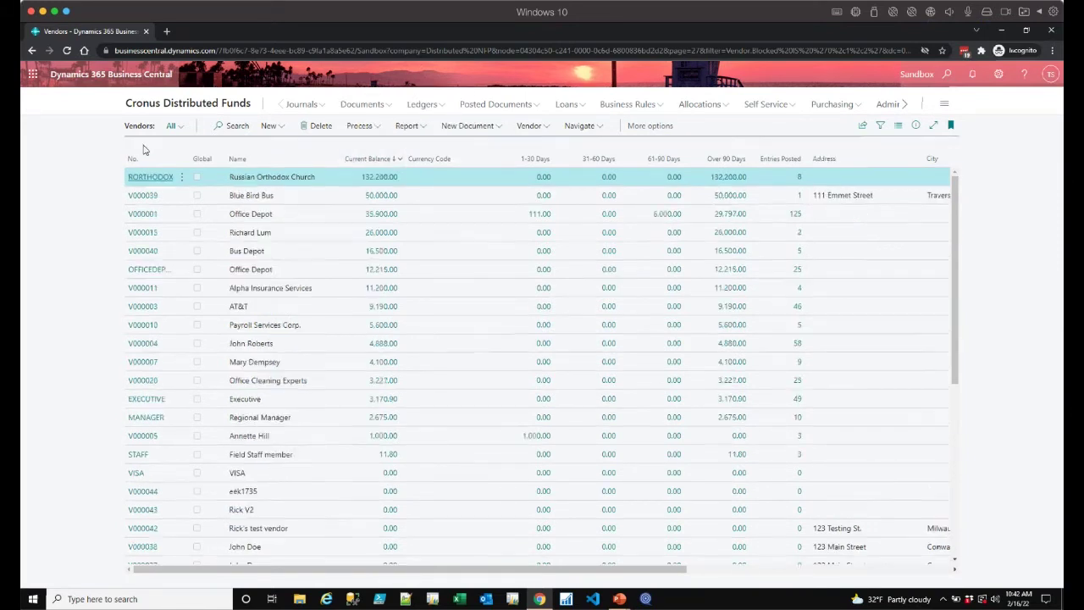
{"action": "left_click", "coordinate": [135, 147]}
- Export the sorted Vendors list with Edit in Excel as Vendor Card (9).xlsx
{"action": "left_click", "coordinate": [863, 127]}
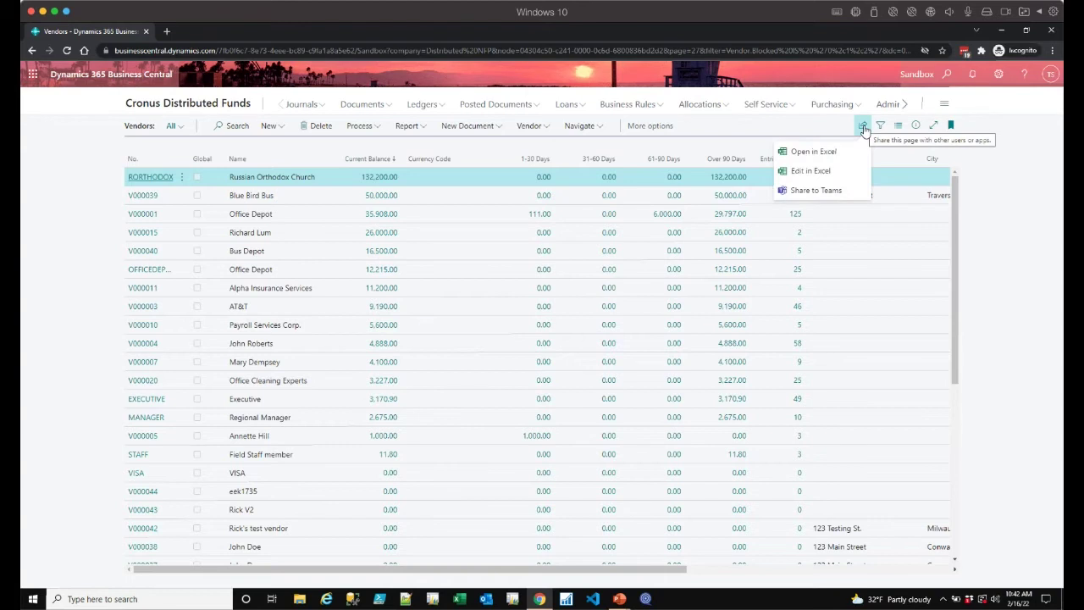
{"action": "left_click", "coordinate": [818, 175]}
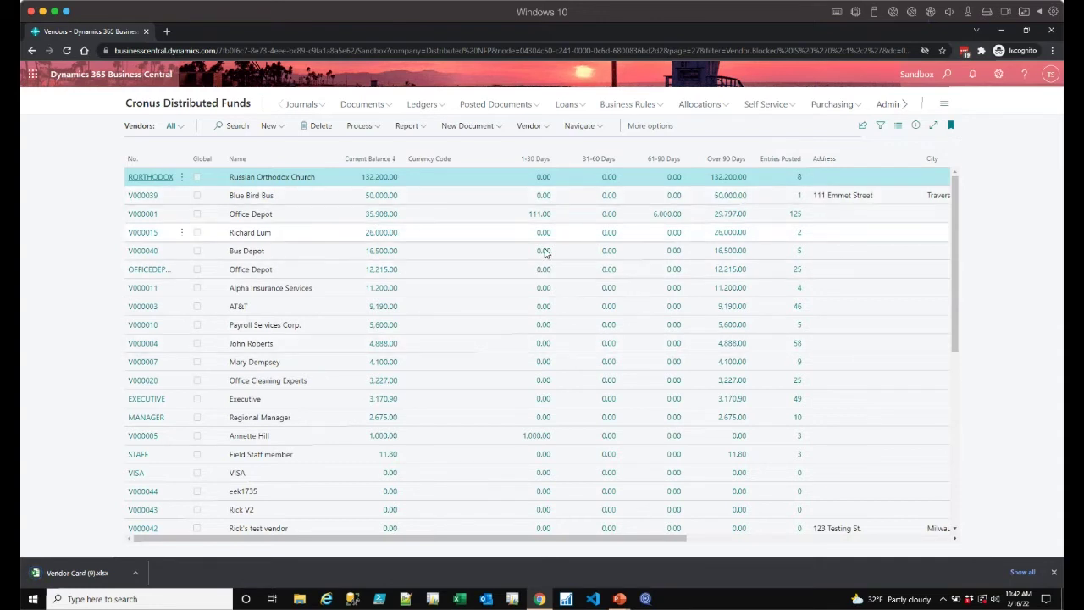
- Open Vendor Card (9).xlsx from the browser's download bar in Excel
{"action": "left_click", "coordinate": [88, 574]}
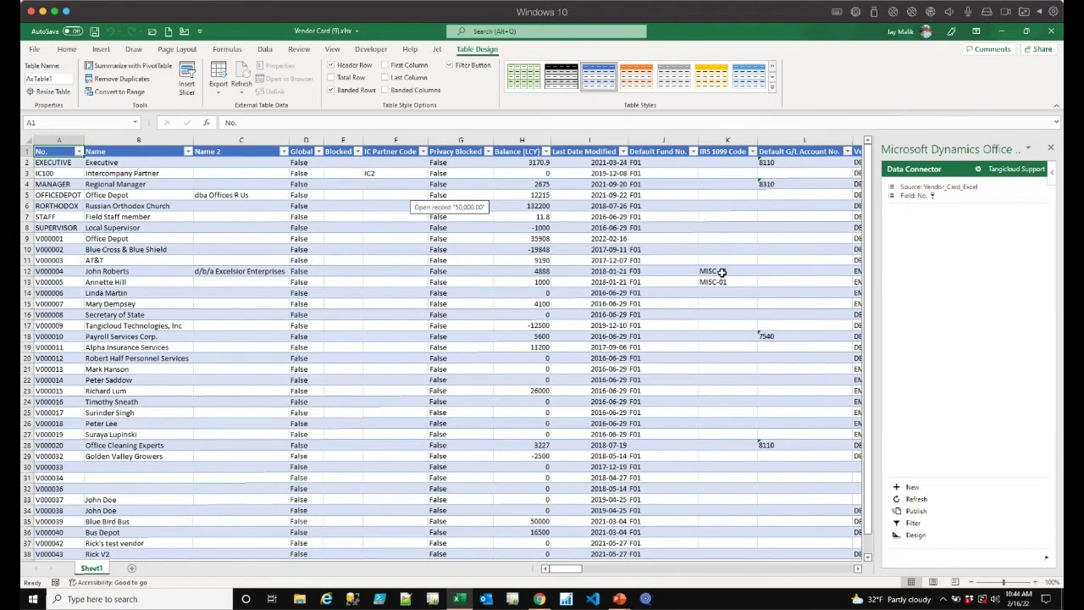
- Fill MISC-01 from K12 down through K21 and publish the codes to Business Central
{"action": "left_click", "coordinate": [721, 271]}
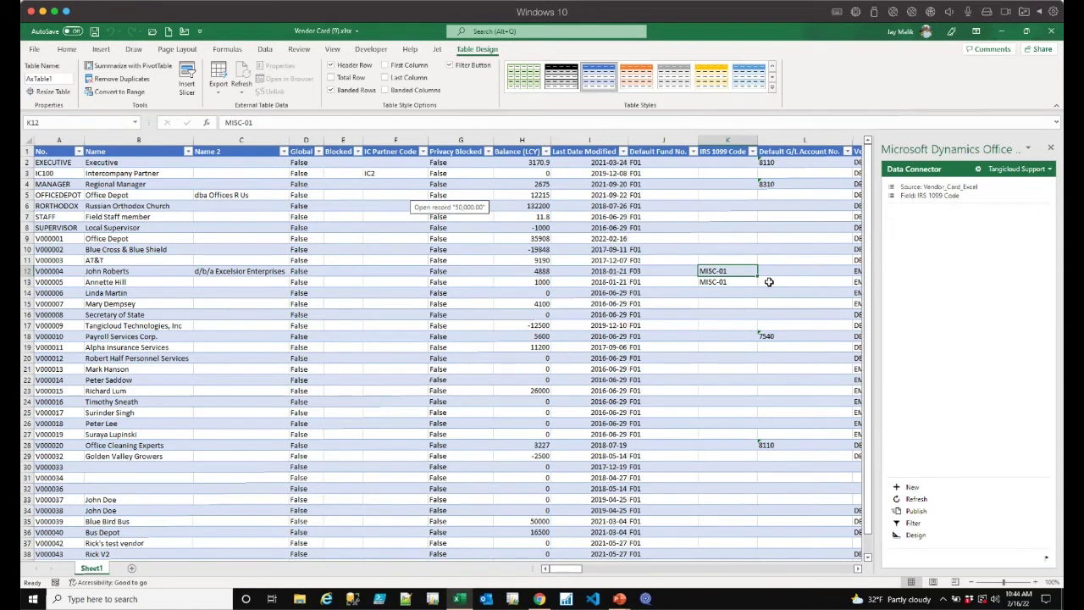
{"action": "left_click_drag", "start_coordinate": [759, 276], "coordinate": [758, 373]}
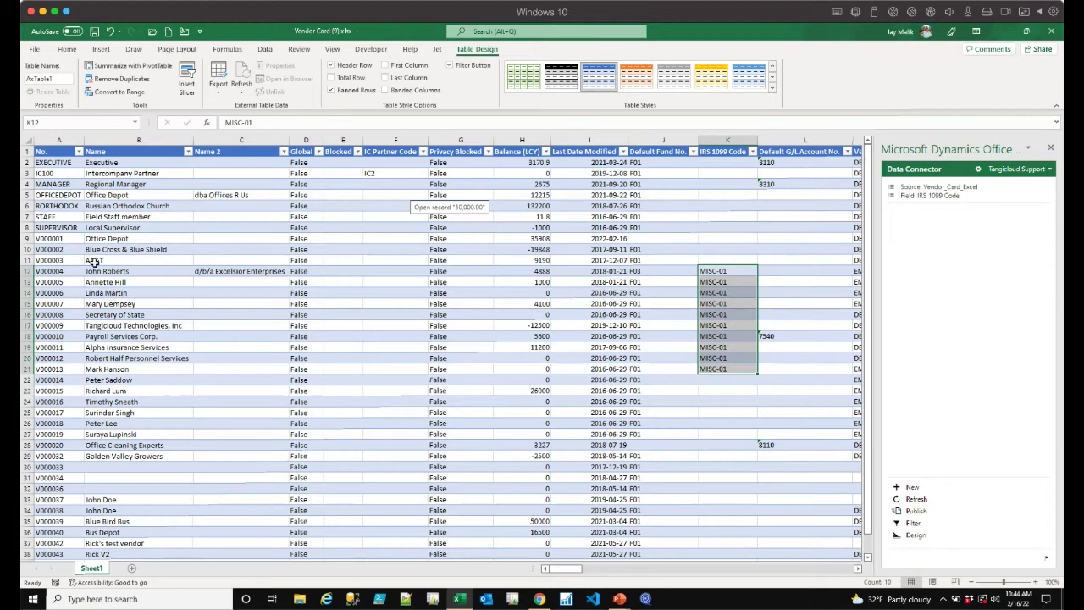
{"action": "left_click", "coordinate": [713, 292]}
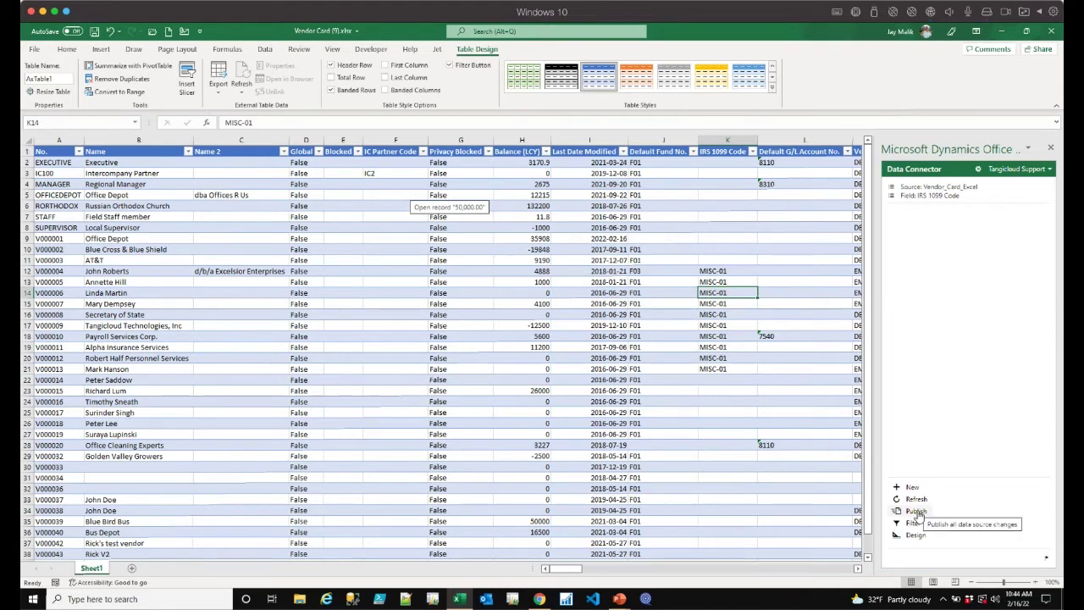
{"action": "left_click", "coordinate": [918, 512]}
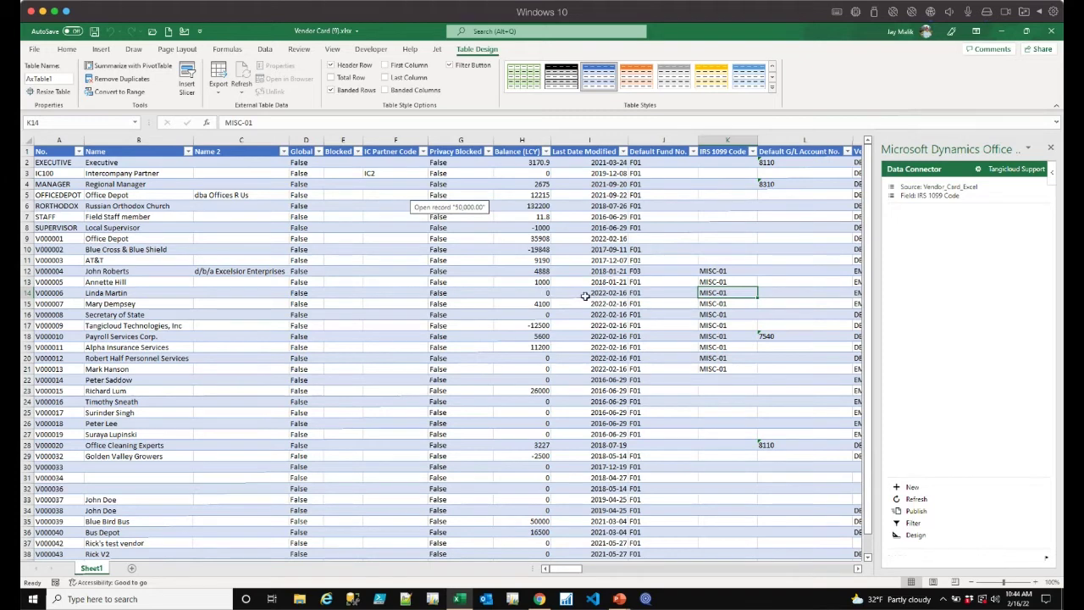
- Enter the invalid code 'sa' in K10, see Publish reject it, then close without saving
{"action": "left_click", "coordinate": [717, 258]}
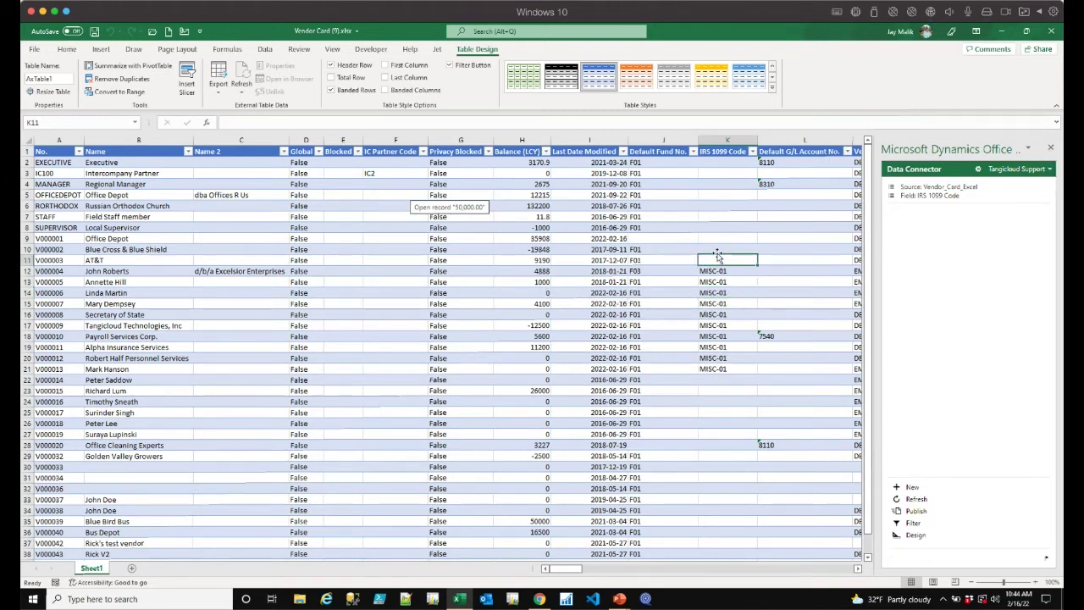
{"action": "left_click", "coordinate": [719, 251]}
{"action": "type", "text": "sassasas"}
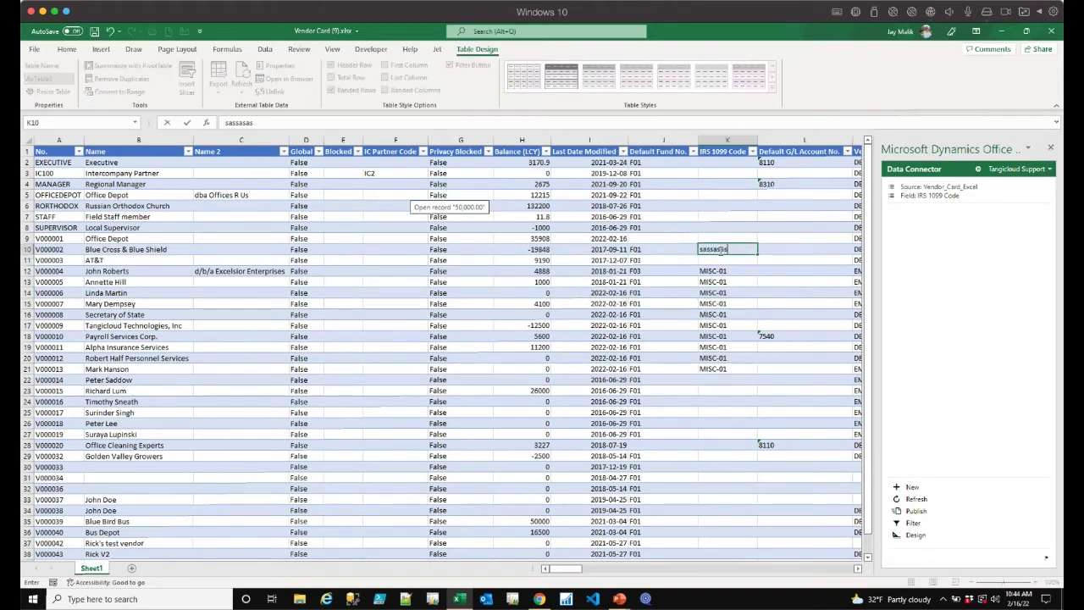
{"action": "left_click", "coordinate": [740, 280]}
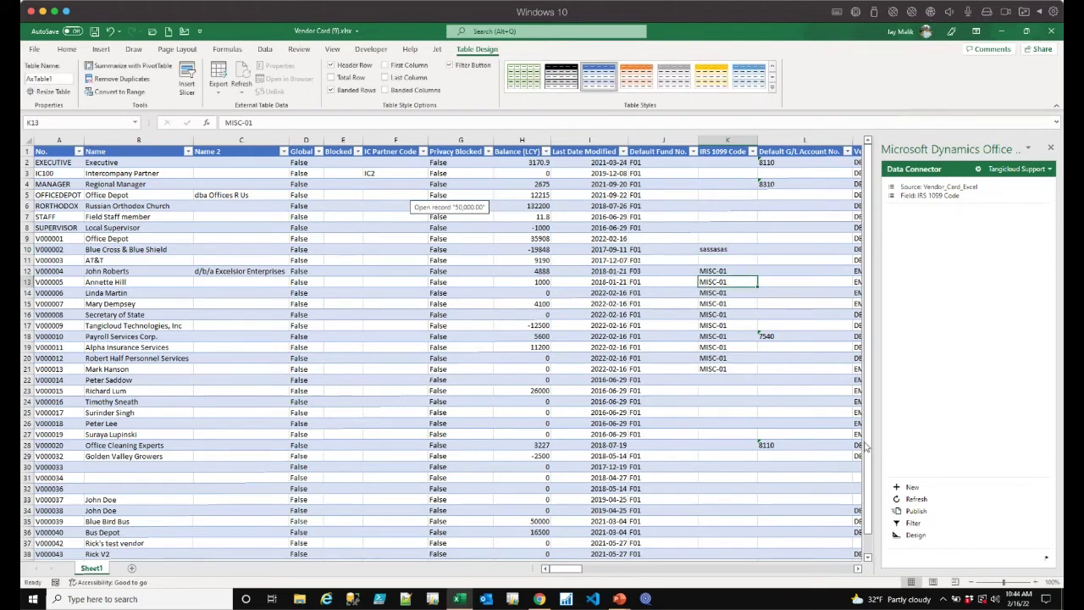
{"action": "left_click", "coordinate": [920, 512]}
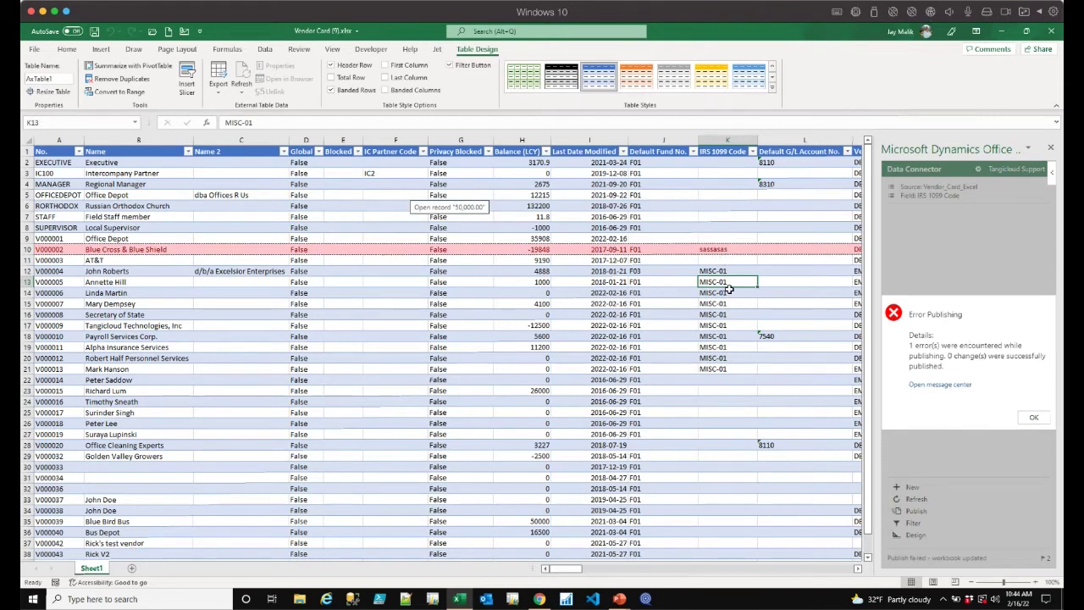
{"action": "left_click", "coordinate": [1050, 33]}
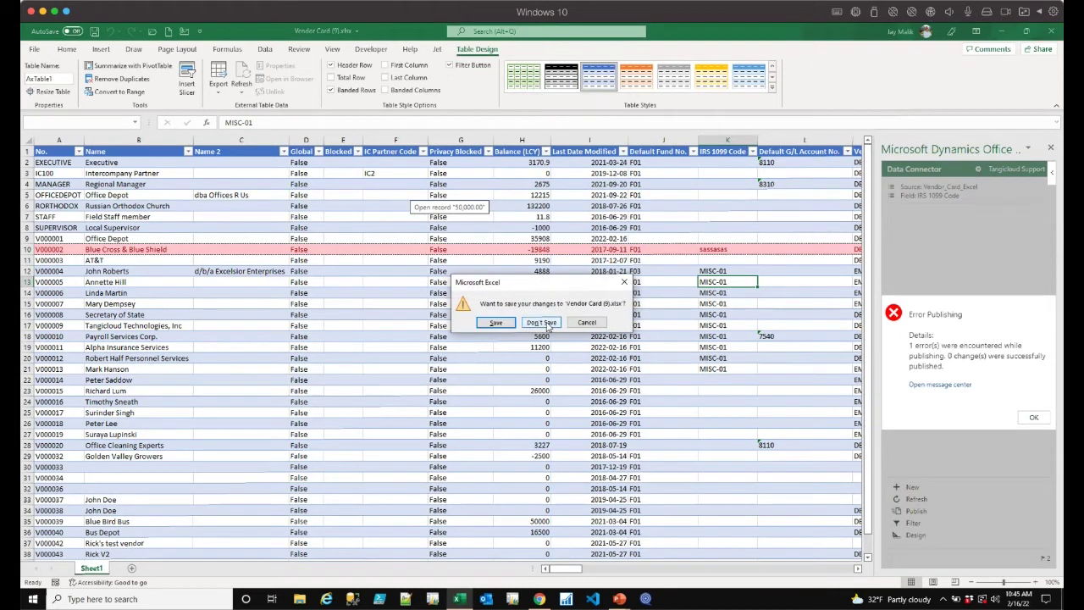
{"action": "left_click", "coordinate": [543, 322]}
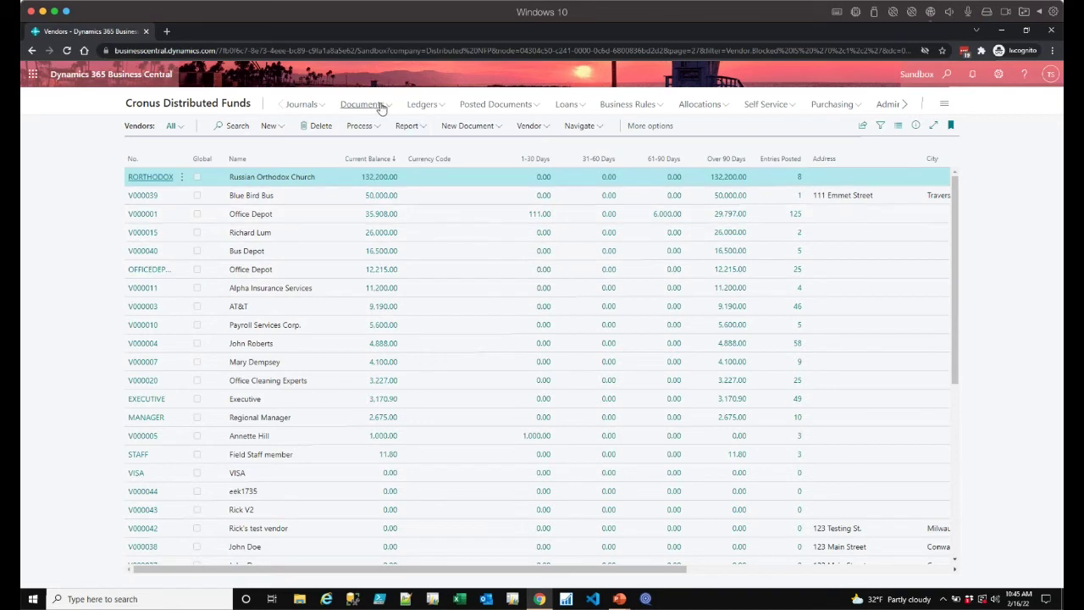
- Show the G/L Entries list filtered to the UNRESTRICTED fund class
{"action": "left_click", "coordinate": [424, 106]}
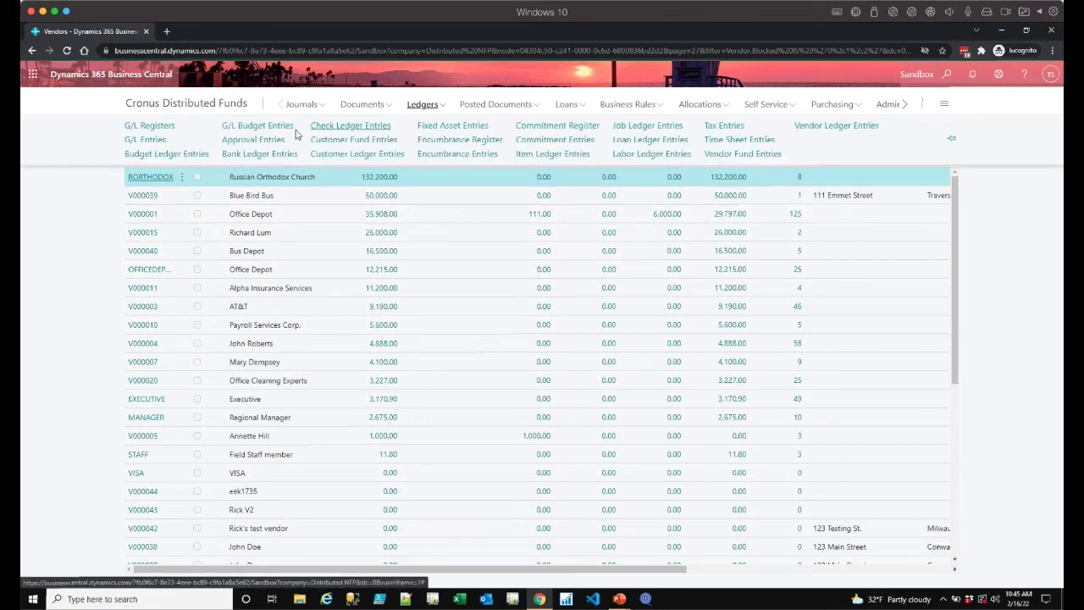
{"action": "left_click", "coordinate": [145, 140]}
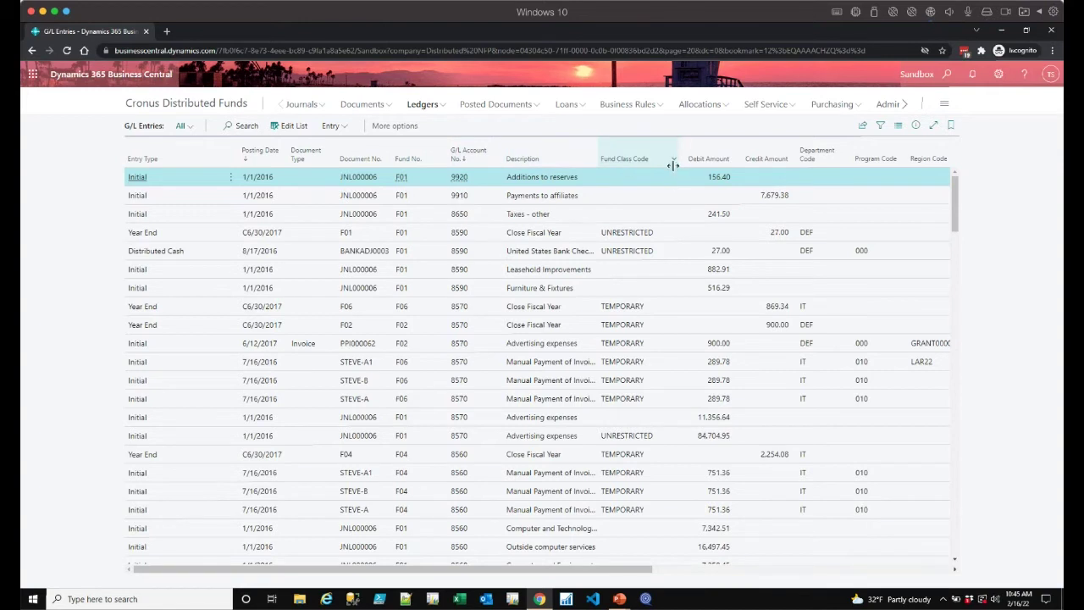
{"action": "left_click", "coordinate": [662, 235]}
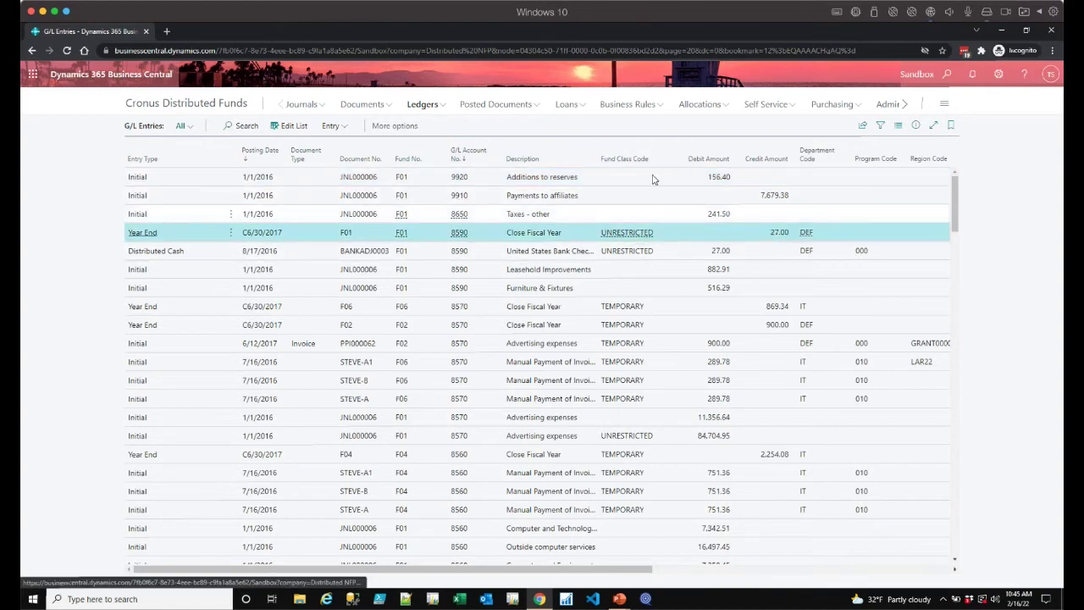
{"action": "left_click", "coordinate": [674, 160]}
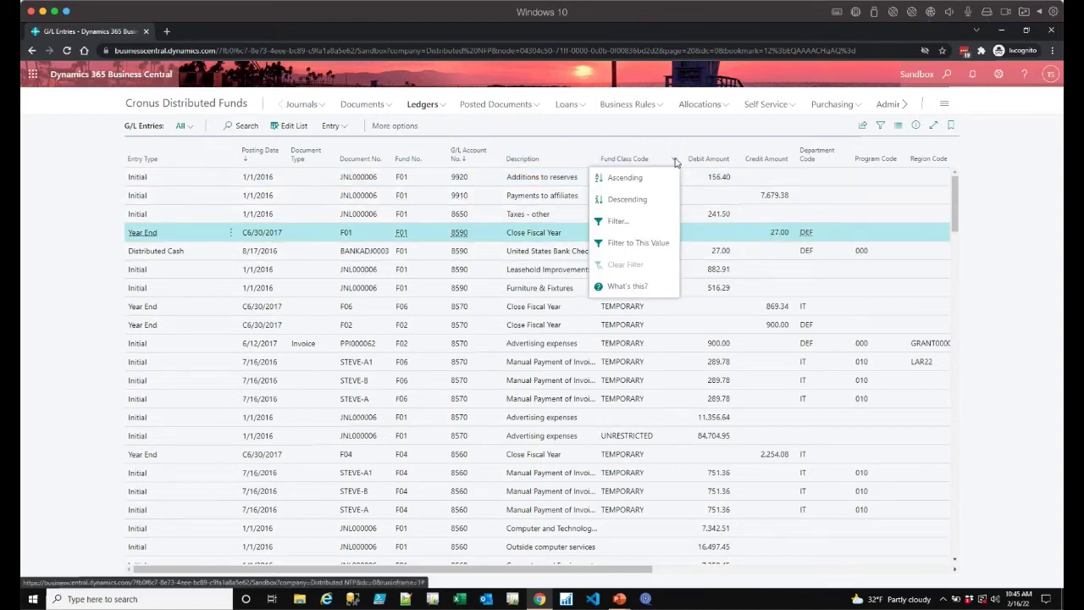
{"action": "left_click", "coordinate": [642, 246]}
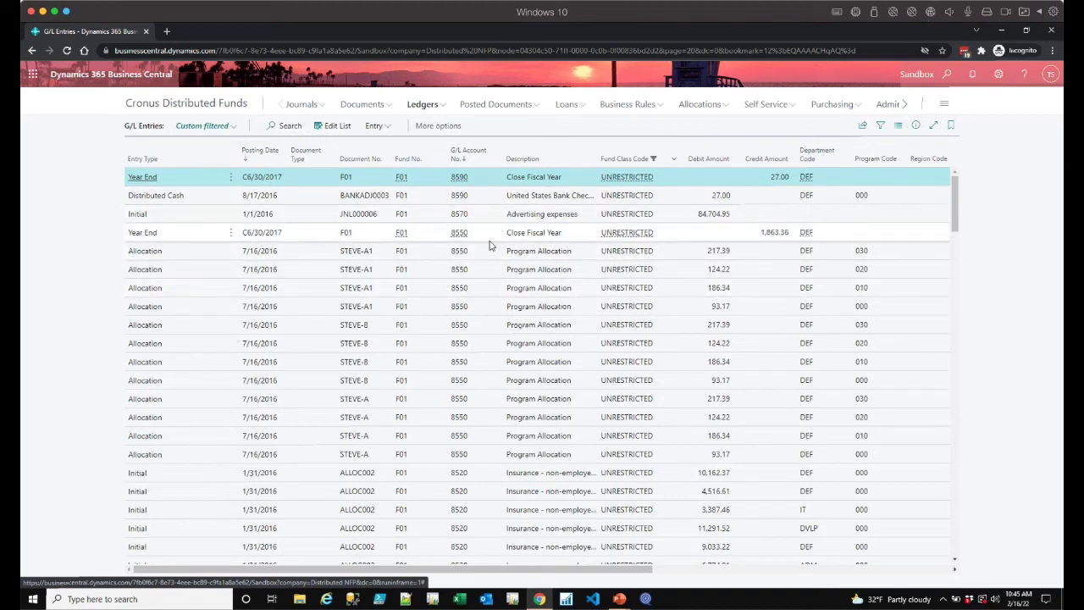
- Sort by G/L Account No. and filter the entries to account 8550
{"action": "left_click", "coordinate": [483, 295]}
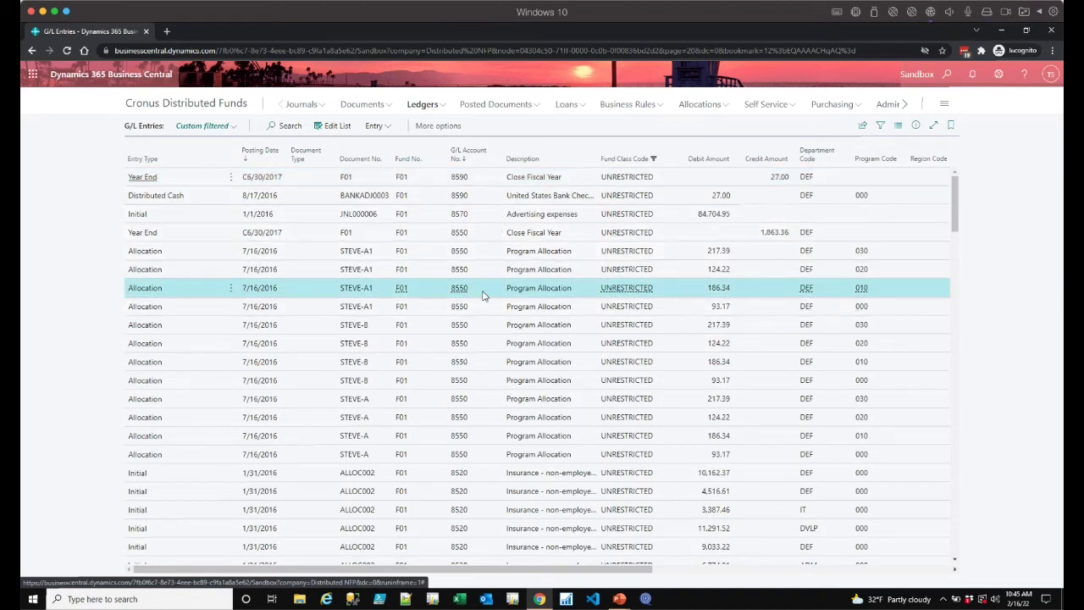
{"action": "left_click", "coordinate": [498, 161]}
{"action": "left_click", "coordinate": [458, 249]}
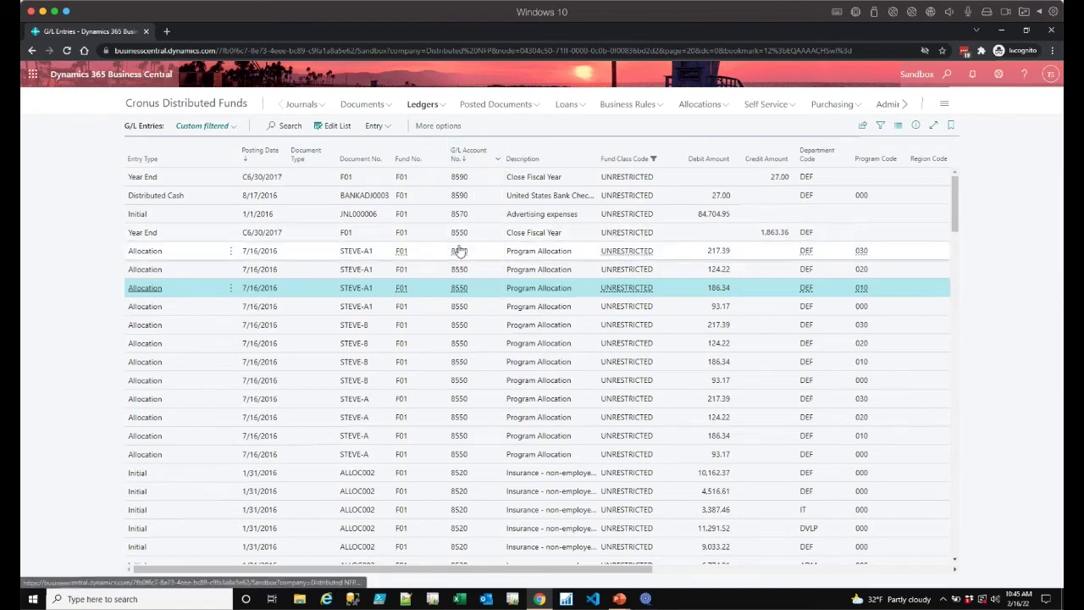
{"action": "left_click", "coordinate": [498, 161]}
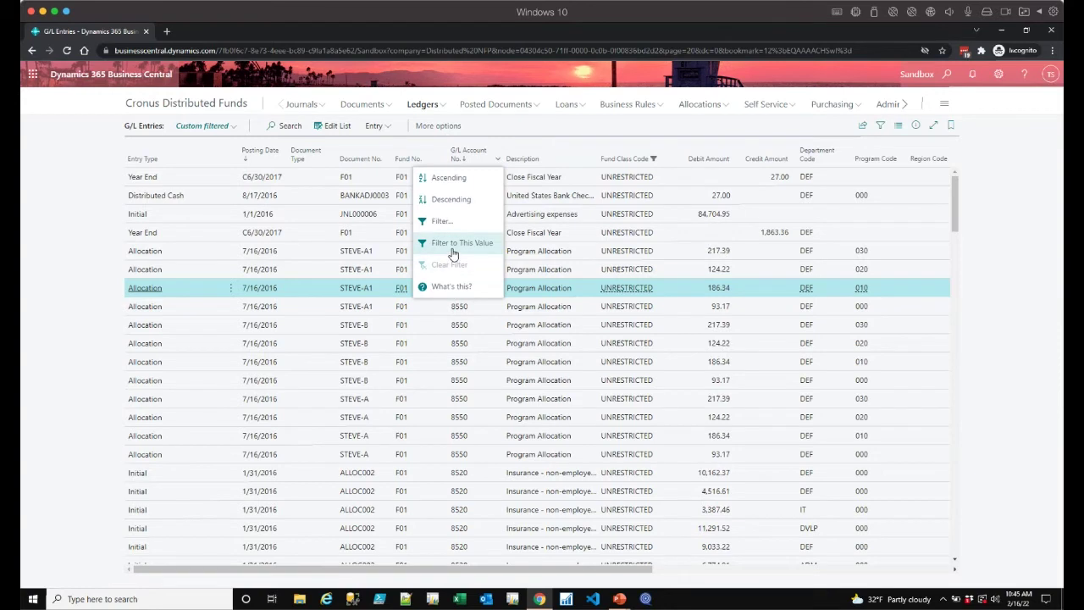
{"action": "left_click", "coordinate": [453, 243]}
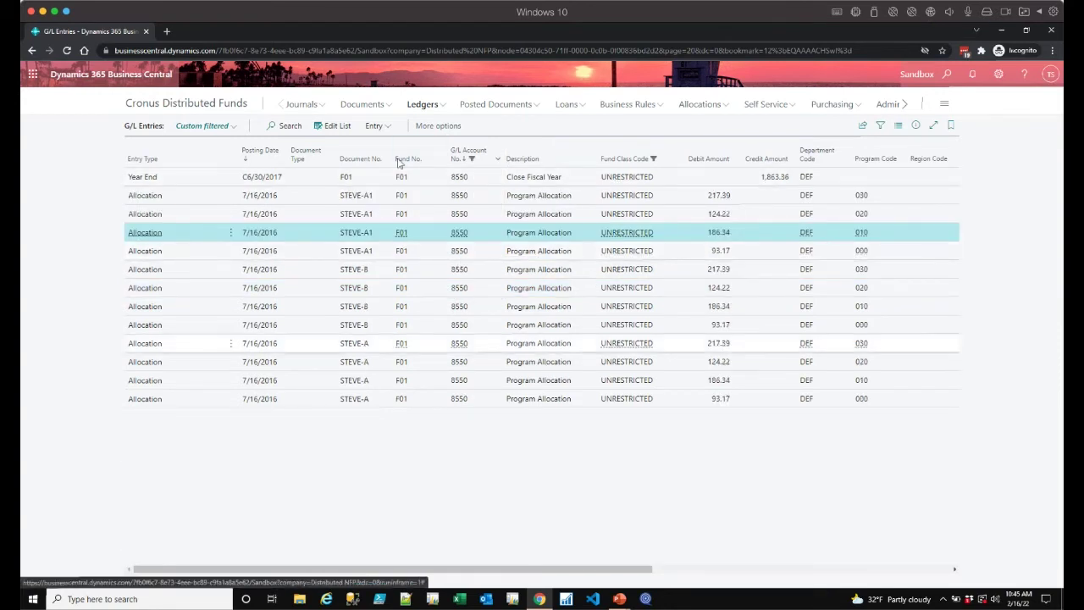
{"action": "left_click", "coordinate": [862, 127]}
- Export the 13 account 8550 G/L entries to Excel, check the workbook's Fund No. filter, then close it
{"action": "left_click", "coordinate": [825, 150]}
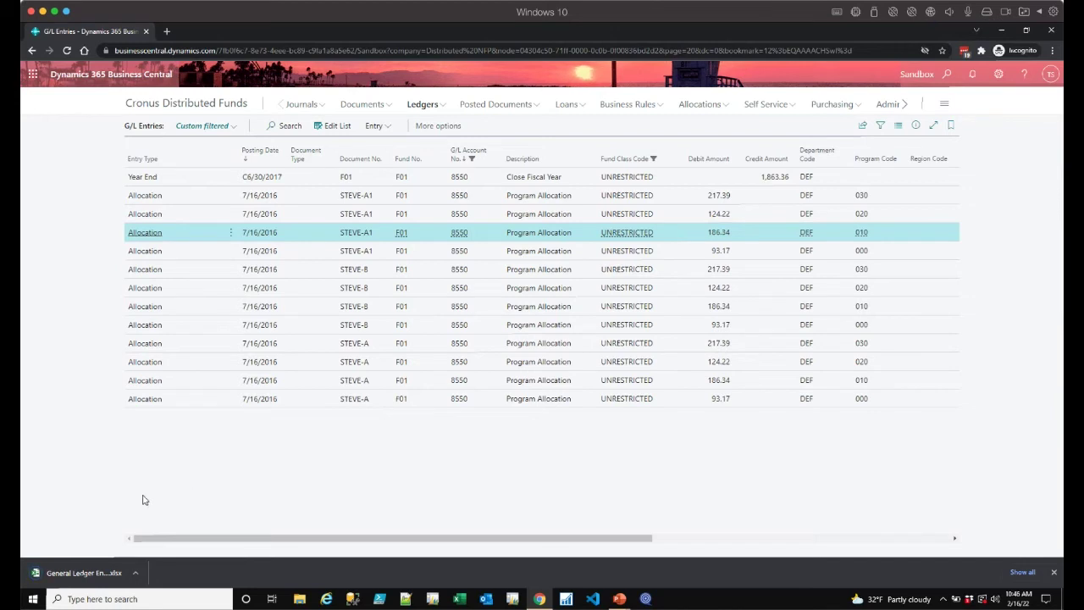
{"action": "left_click", "coordinate": [85, 572]}
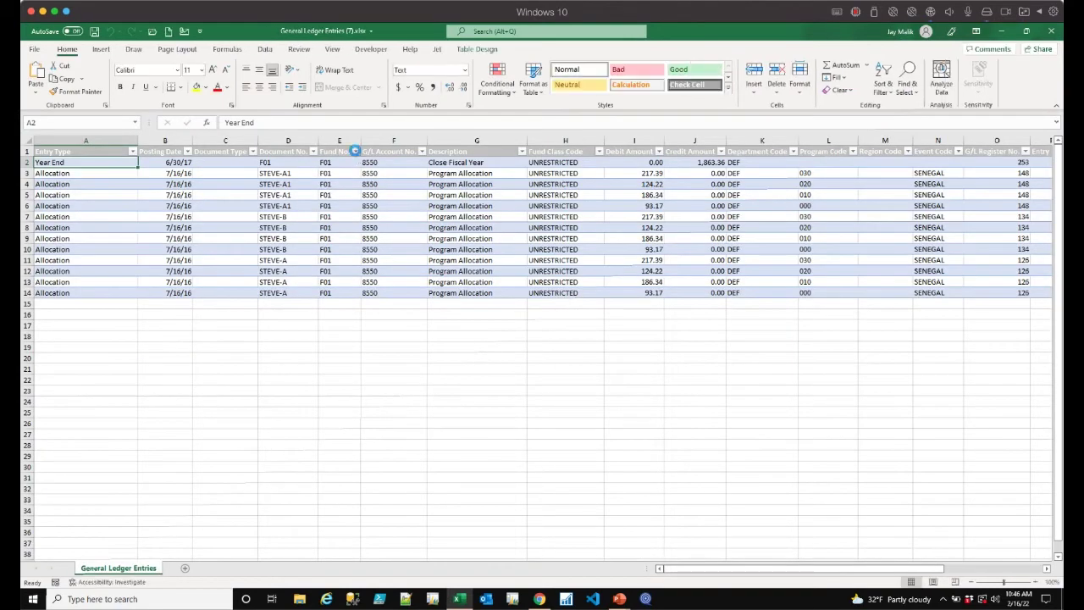
{"action": "left_click", "coordinate": [355, 151]}
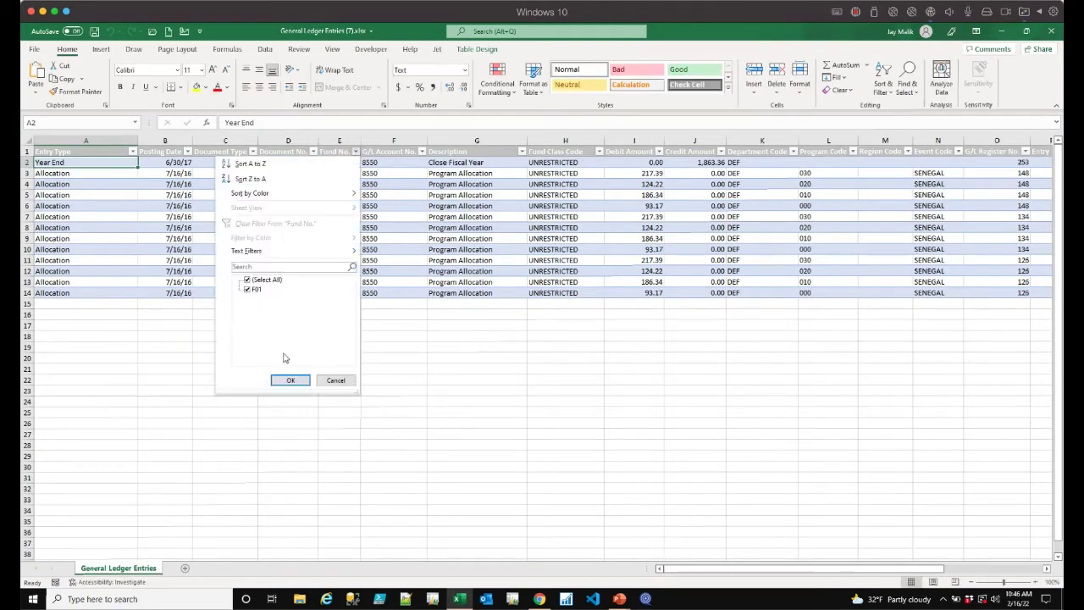
{"action": "left_click", "coordinate": [506, 218]}
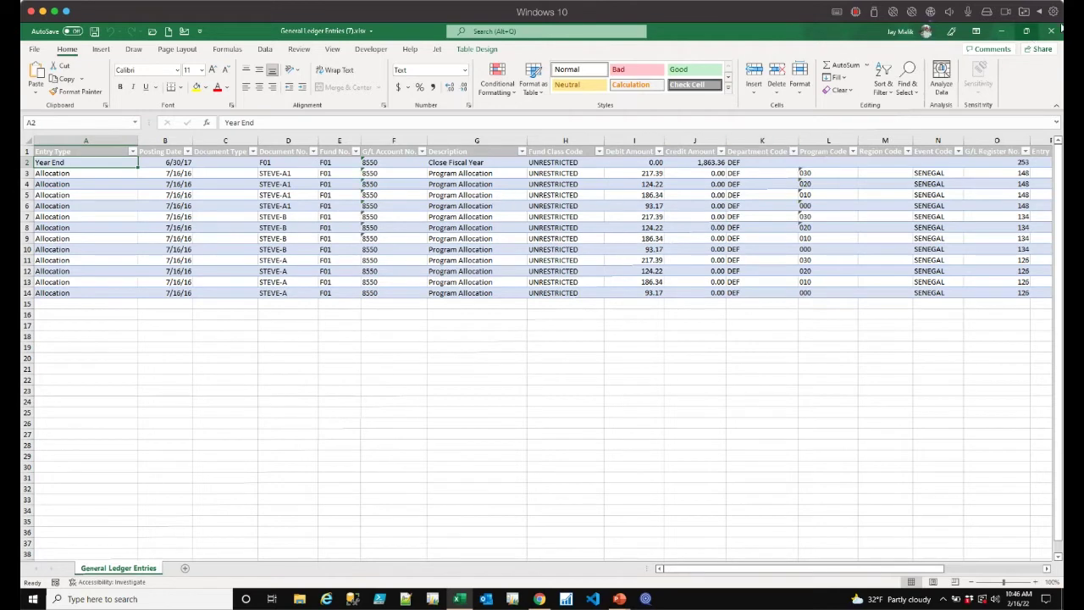
{"action": "left_click", "coordinate": [1051, 31]}
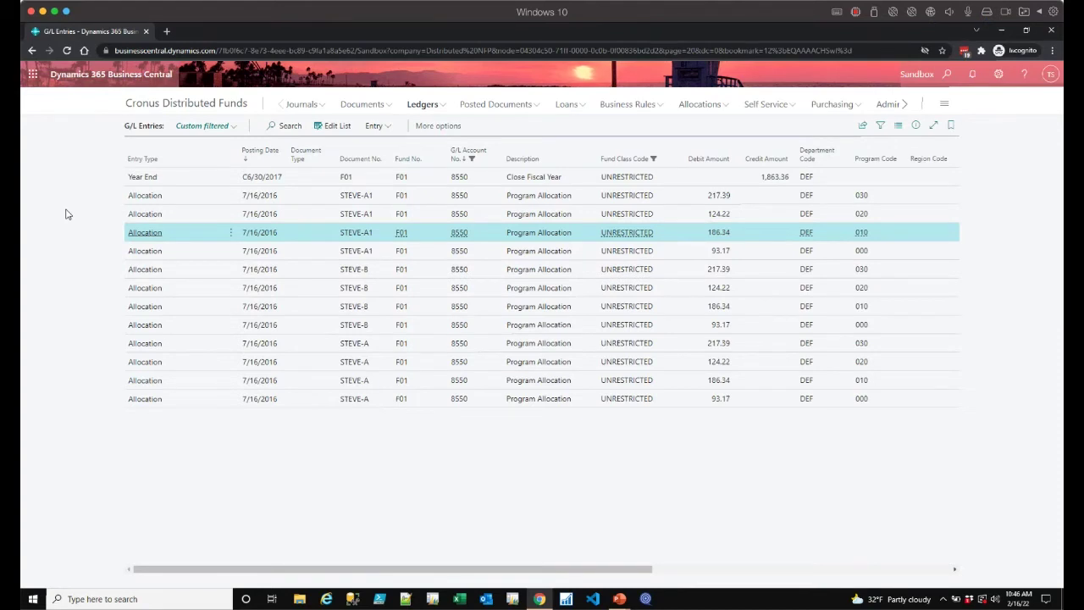
- Open the EXAMPLES batch from Cronus Distributed Funds' General Journals
{"action": "left_click", "coordinate": [207, 108]}
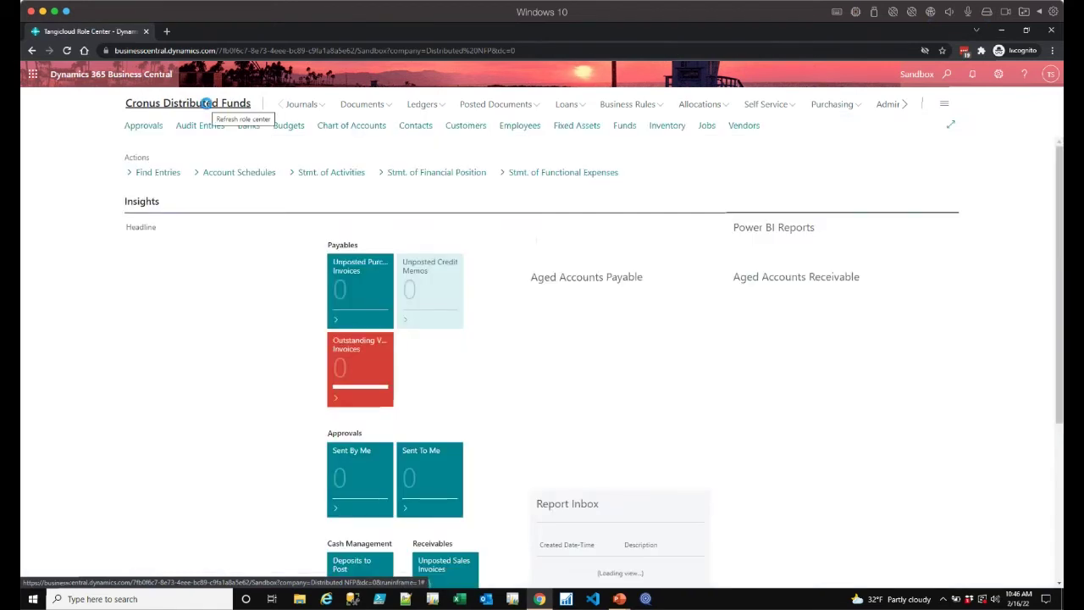
{"action": "left_click", "coordinate": [307, 107]}
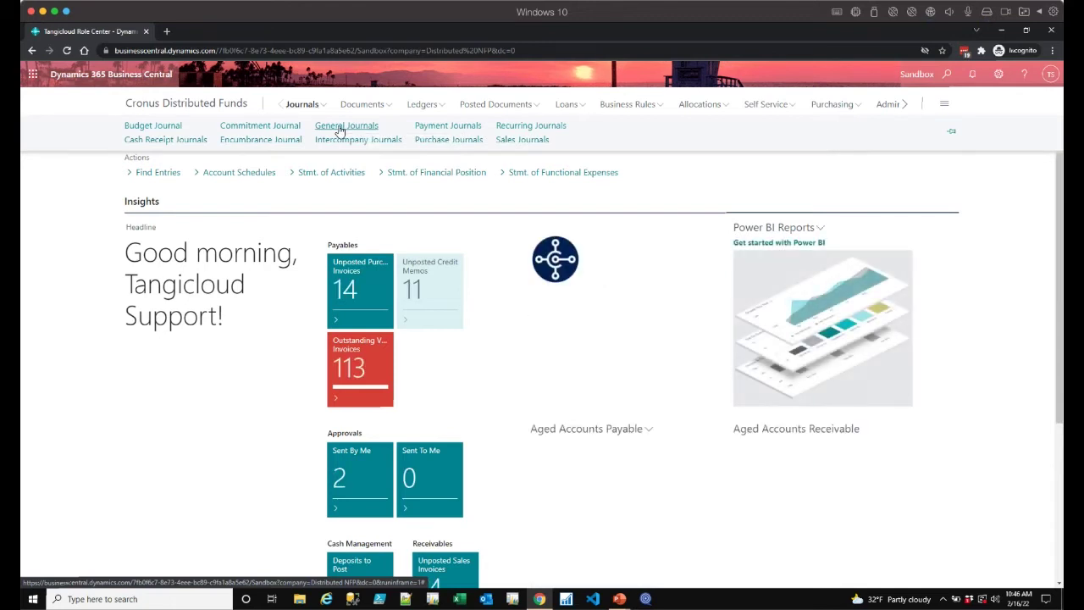
{"action": "left_click", "coordinate": [339, 127]}
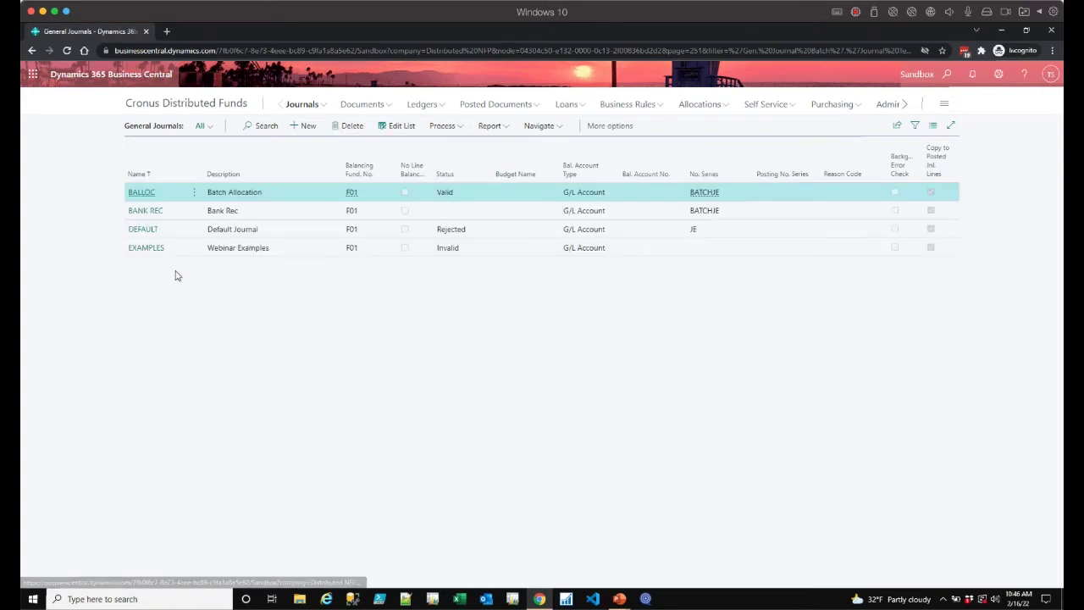
{"action": "left_click", "coordinate": [151, 252]}
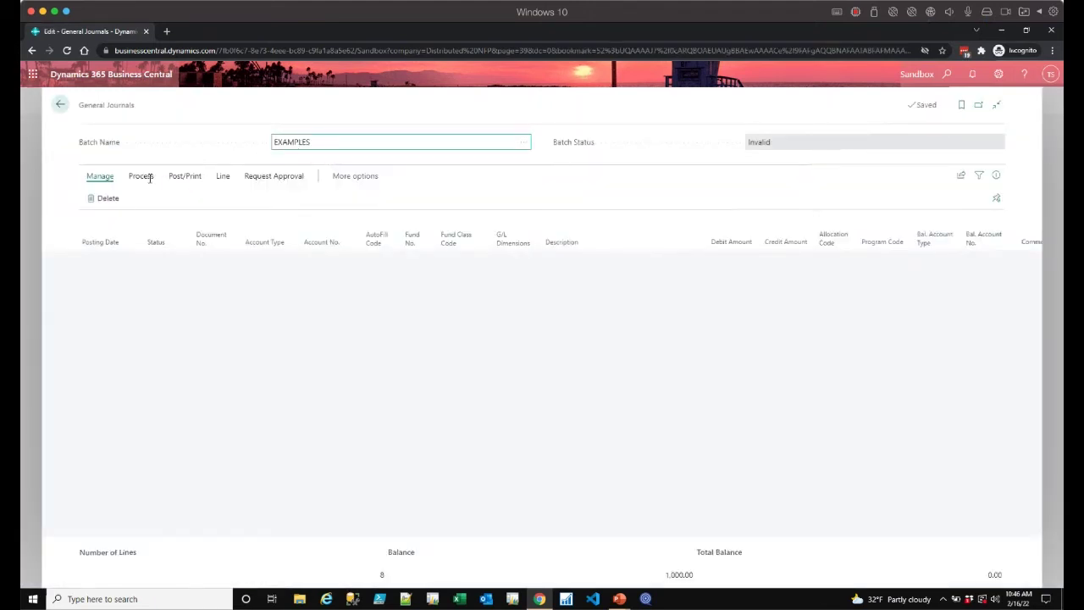
- View the journal's Excel Import options and close them without importing
{"action": "left_click", "coordinate": [146, 178]}
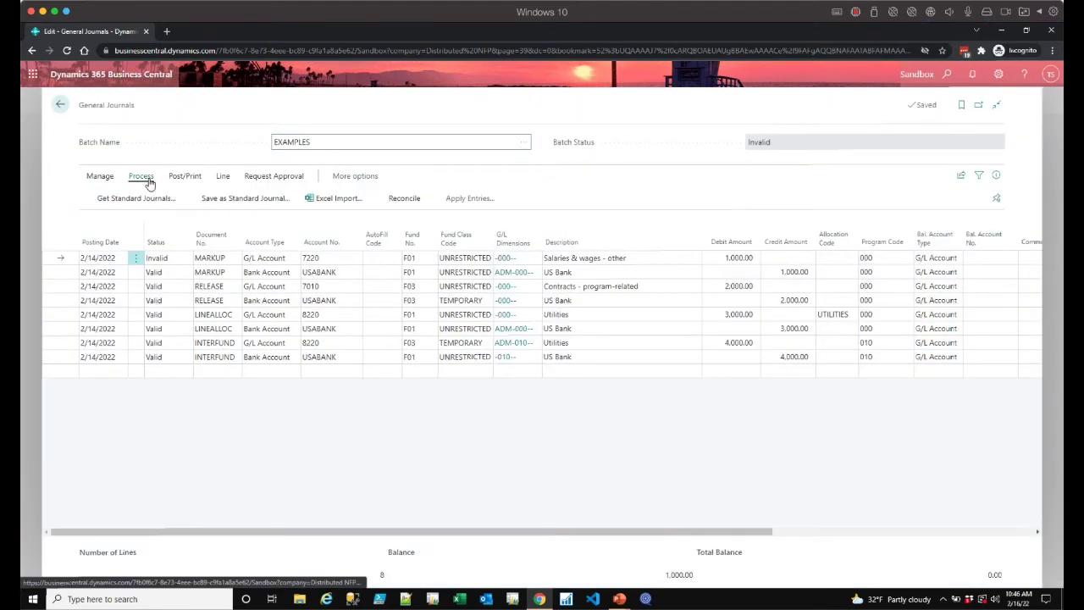
{"action": "left_click", "coordinate": [344, 204]}
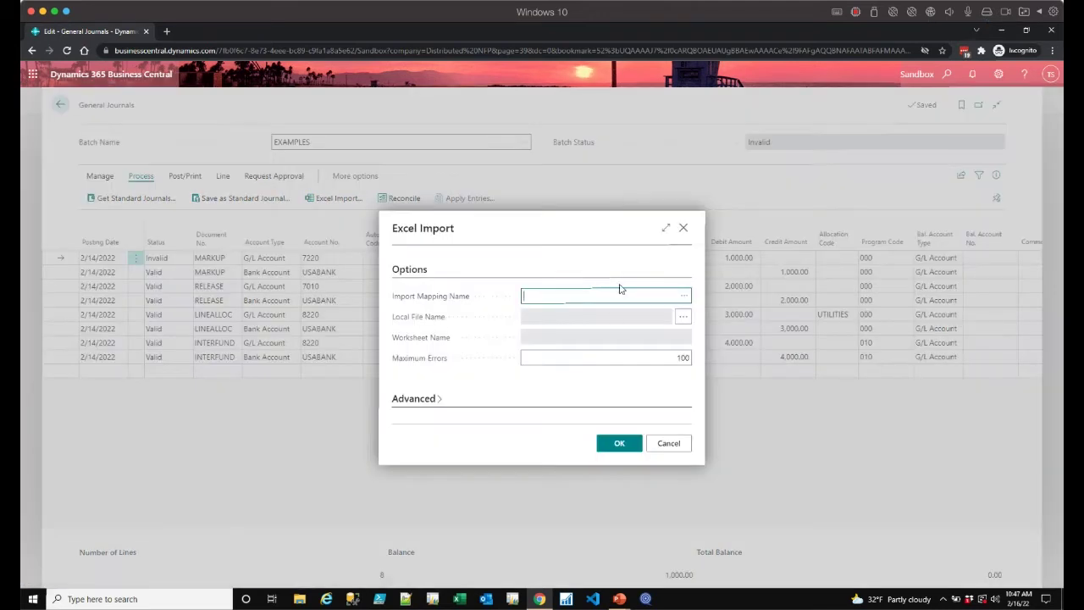
{"action": "left_click", "coordinate": [684, 229]}
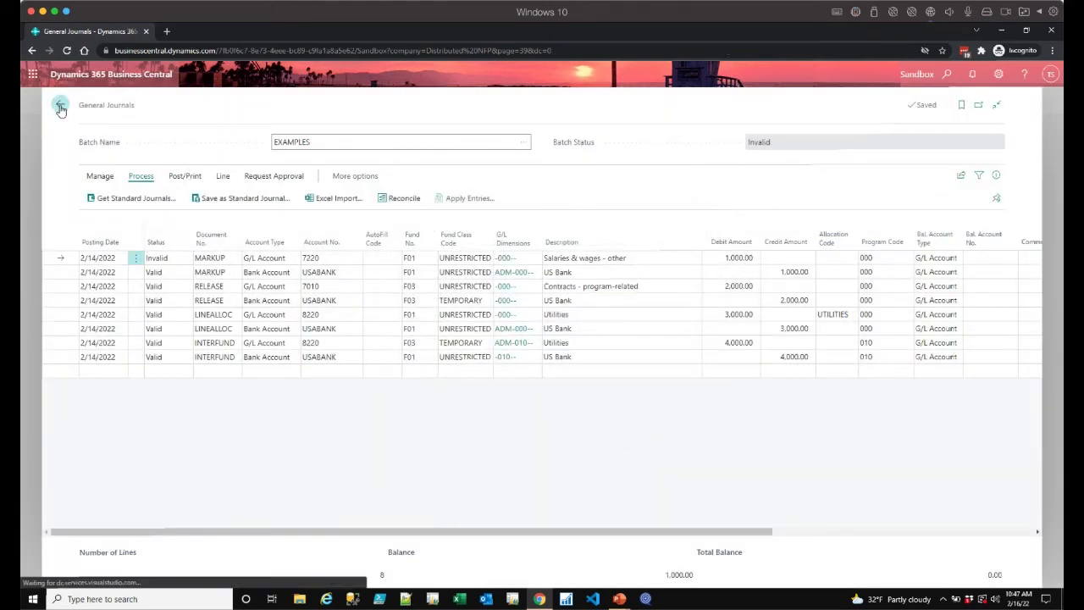
- Go back from the EXAMPLES journal via General Journals to the Cronus Distributed Funds Role Center
{"action": "left_click", "coordinate": [60, 108]}
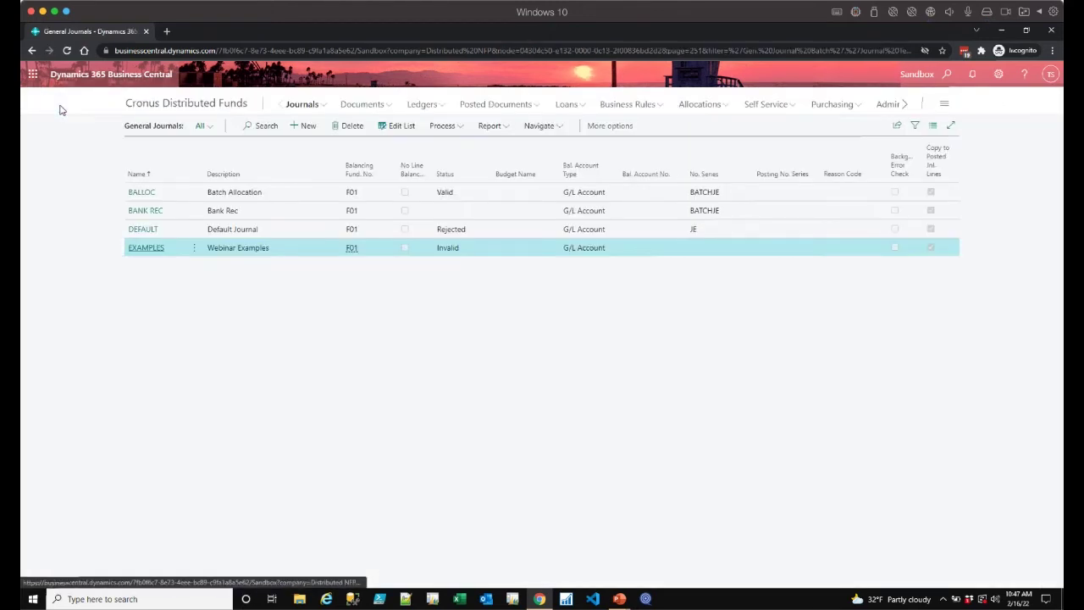
{"action": "left_click", "coordinate": [200, 105]}
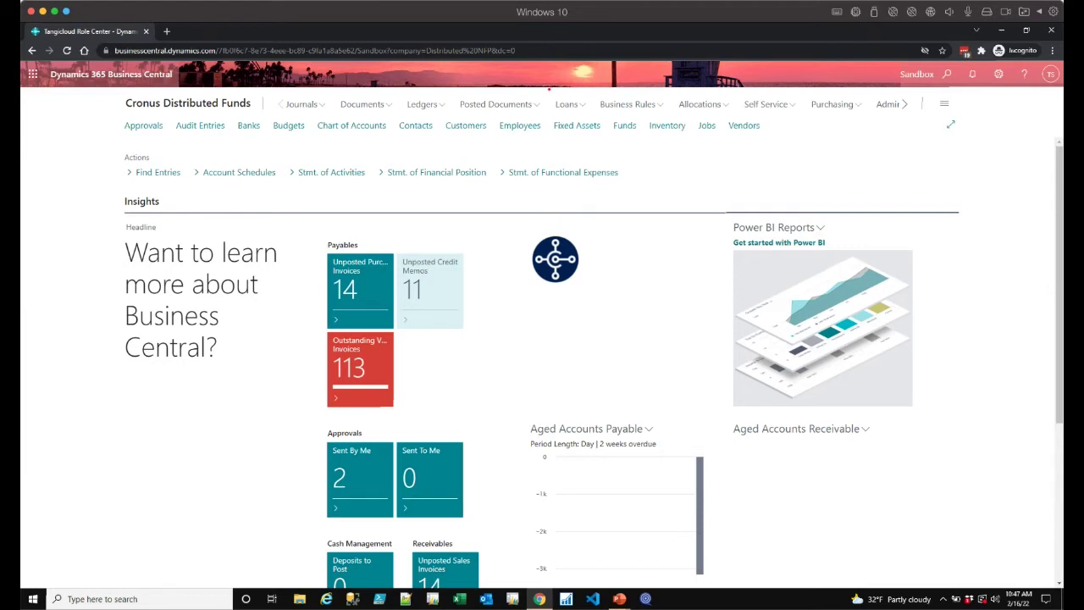
{"action": "mouse_move", "coordinate": [549, 88]}
{"action": "left_mouse_down"}
{"action": "mouse_move", "coordinate": [653, 111]}
{"action": "mouse_move", "coordinate": [895, 123]}
{"action": "left_mouse_up"}
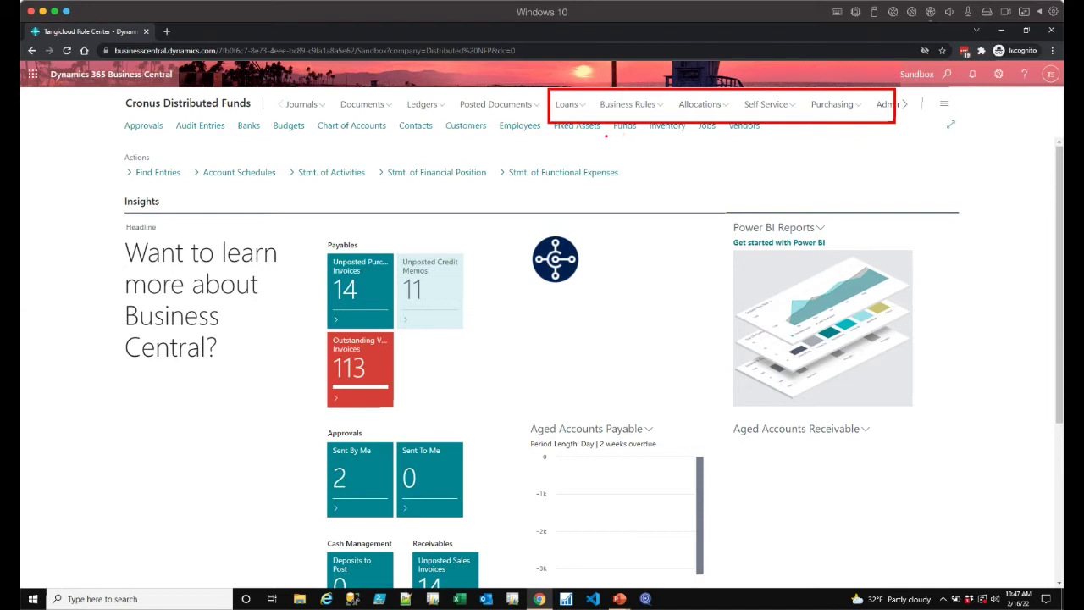
{"action": "left_click_drag", "start_coordinate": [606, 135], "coordinate": [653, 116]}
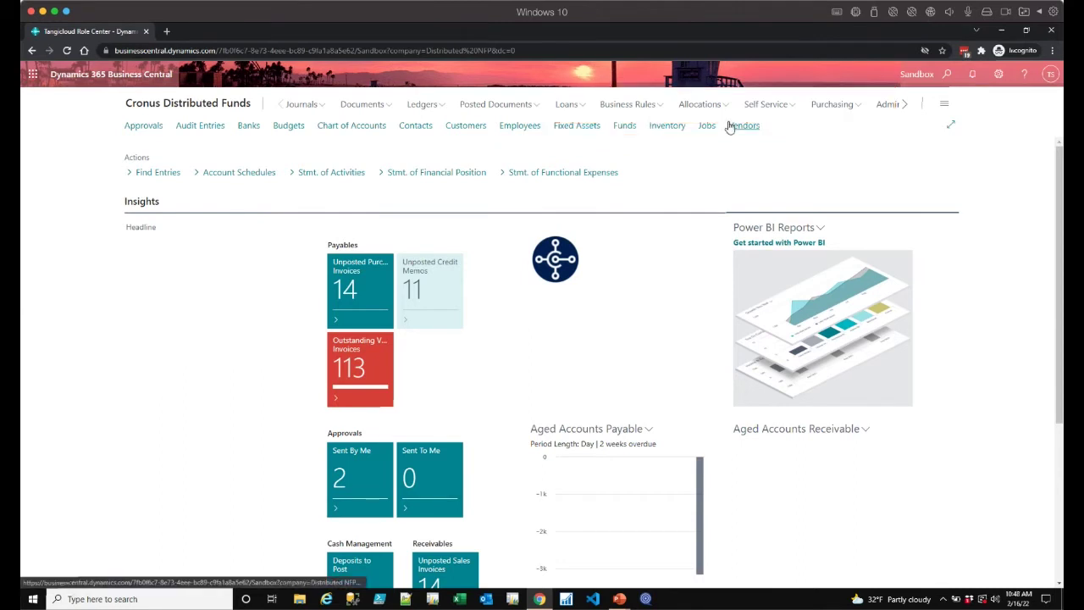
- Open the Chart of Accounts, hide the FactBox, and search 'travel' to show accounts 8300–8399
{"action": "left_click", "coordinate": [364, 127]}
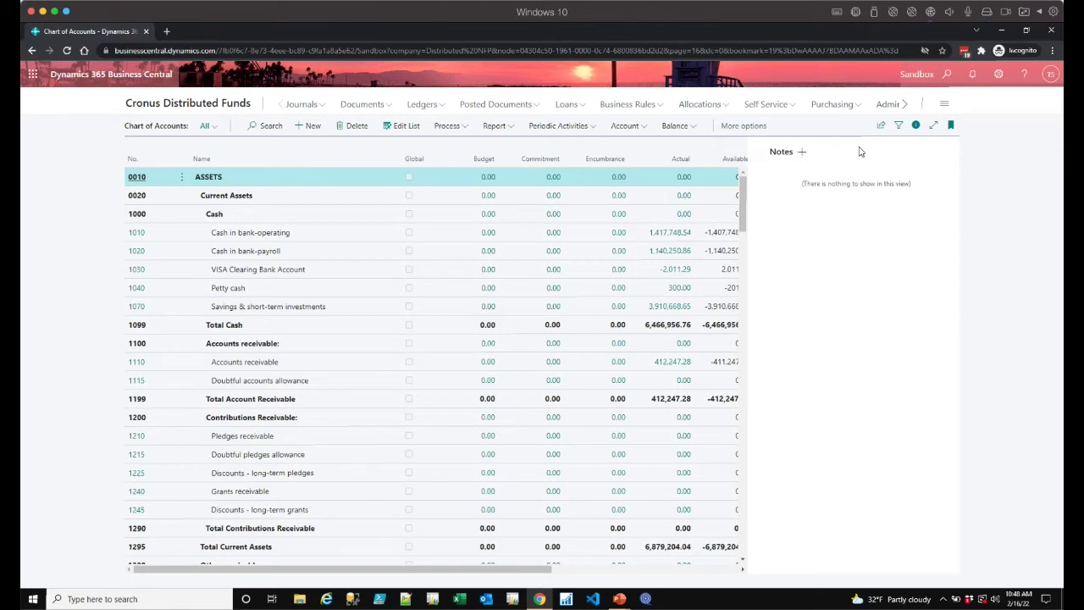
{"action": "left_click", "coordinate": [919, 127]}
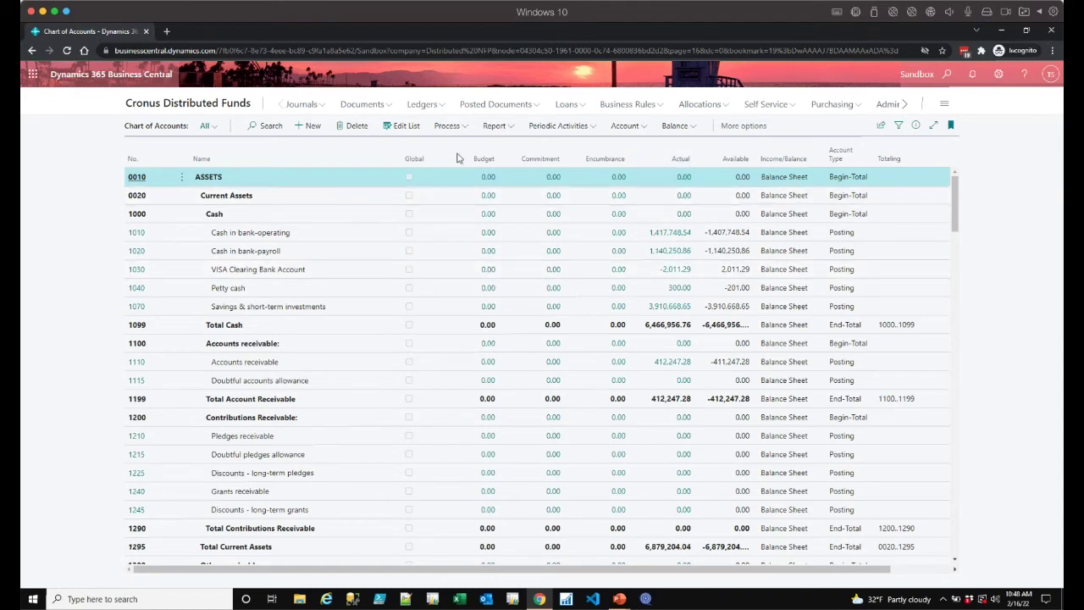
{"action": "left_click", "coordinate": [271, 126]}
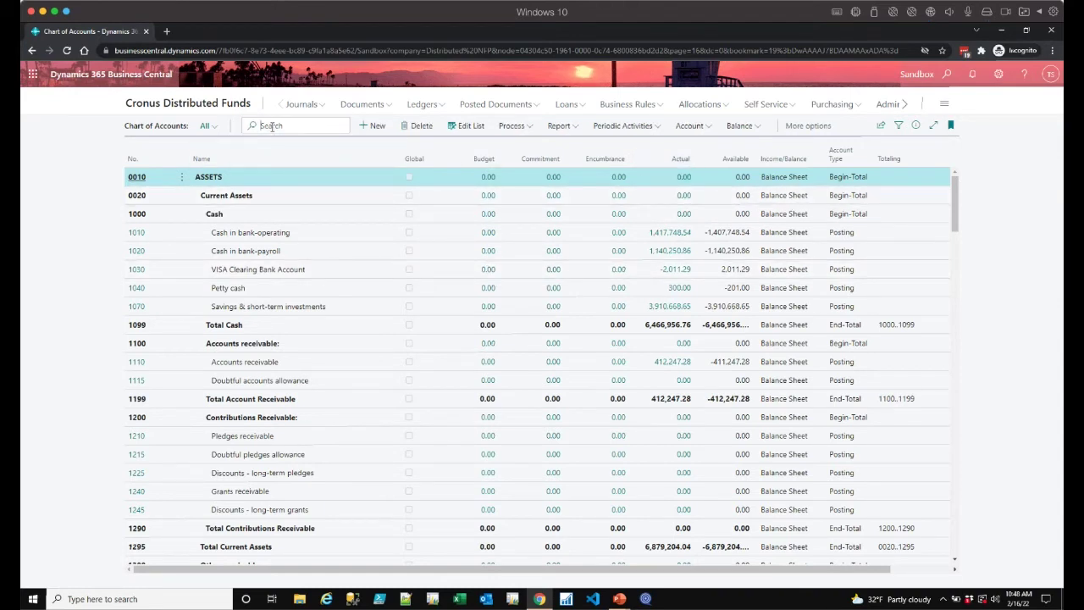
{"action": "type", "text": "travel"}
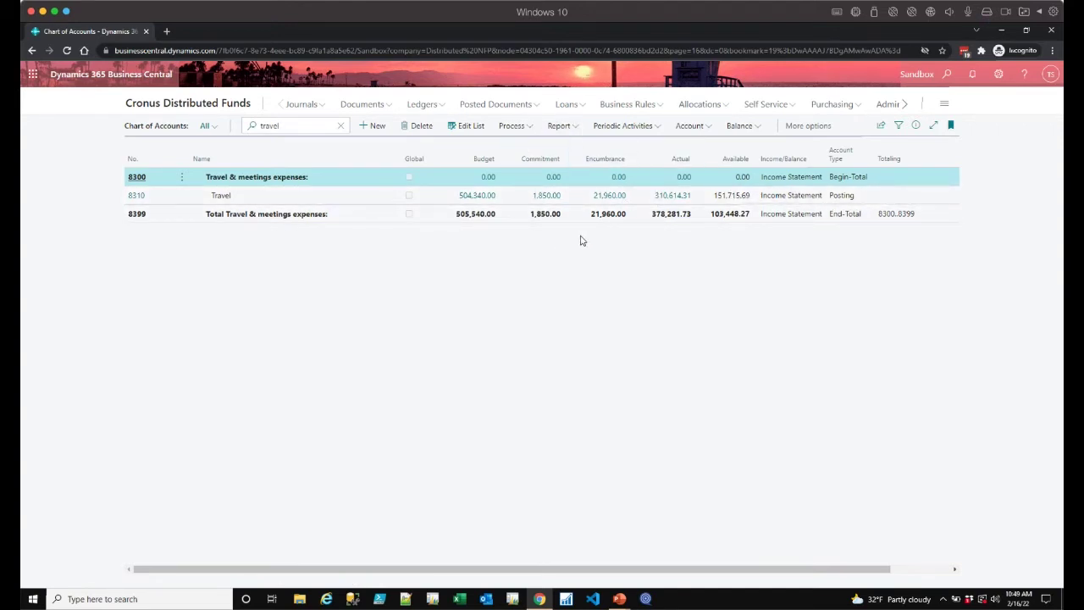
{"action": "left_click", "coordinate": [544, 202]}
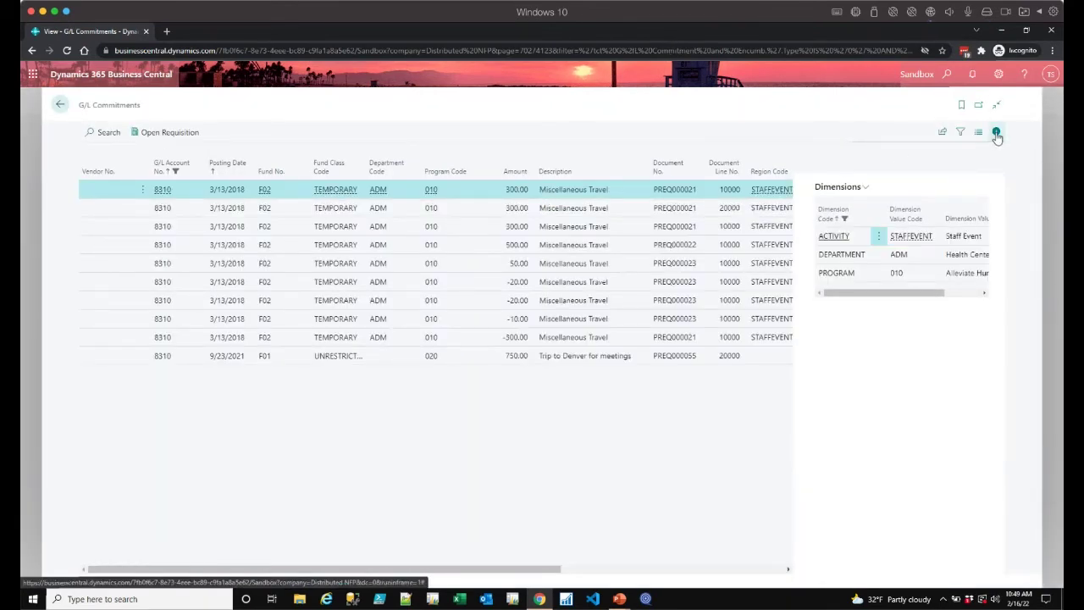
{"action": "left_click", "coordinate": [996, 134]}
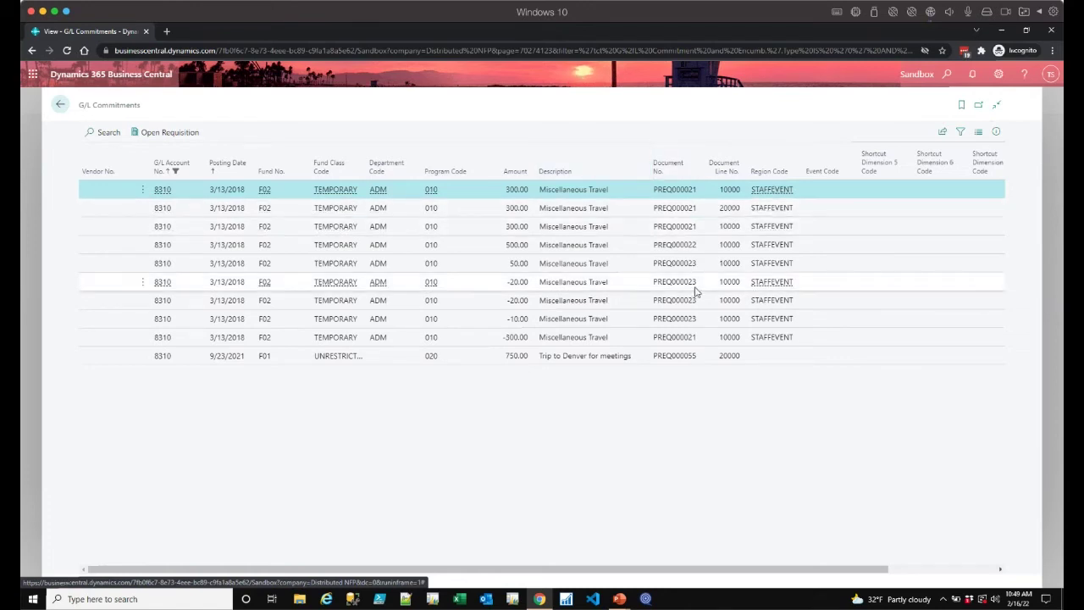
{"action": "left_click", "coordinate": [60, 104]}
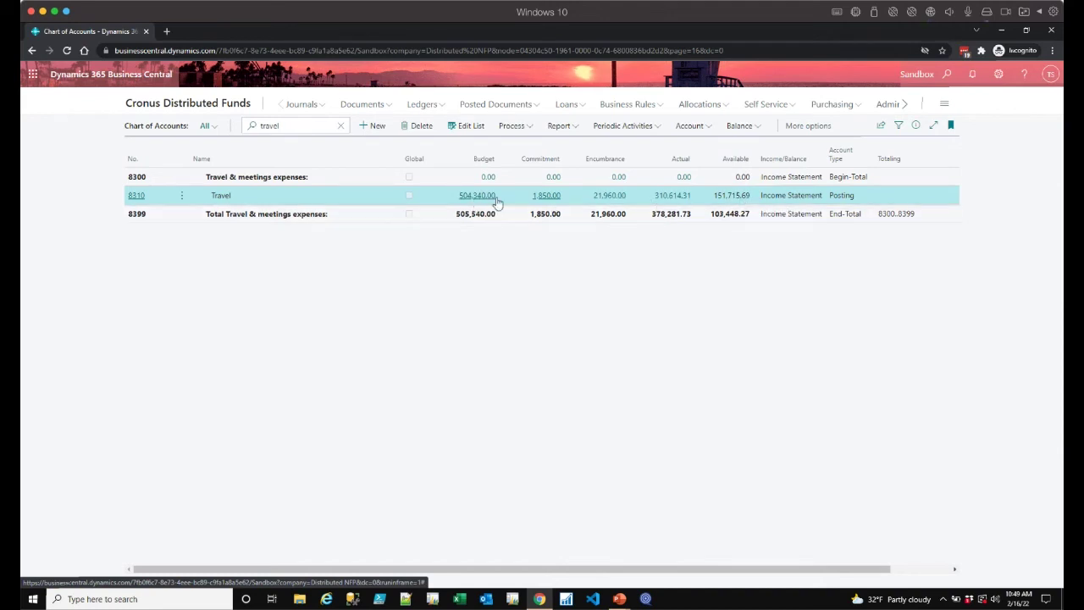
{"action": "left_click", "coordinate": [605, 195]}
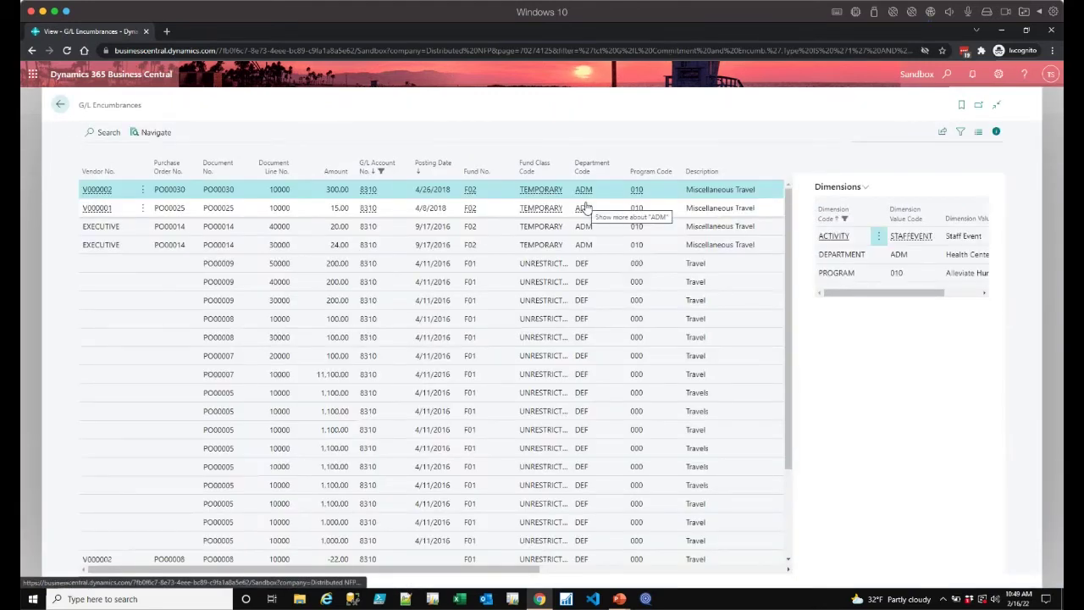
{"action": "left_click", "coordinate": [62, 105]}
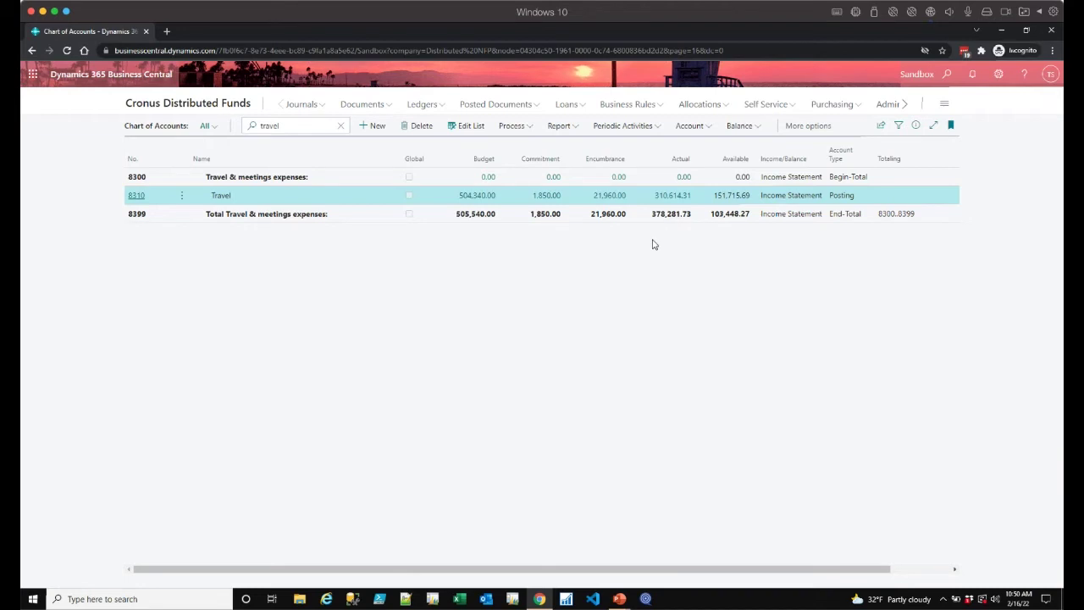
- Open the EXAMPLES batch from Journals > General Journals to show its eight lines
{"action": "left_click", "coordinate": [309, 106]}
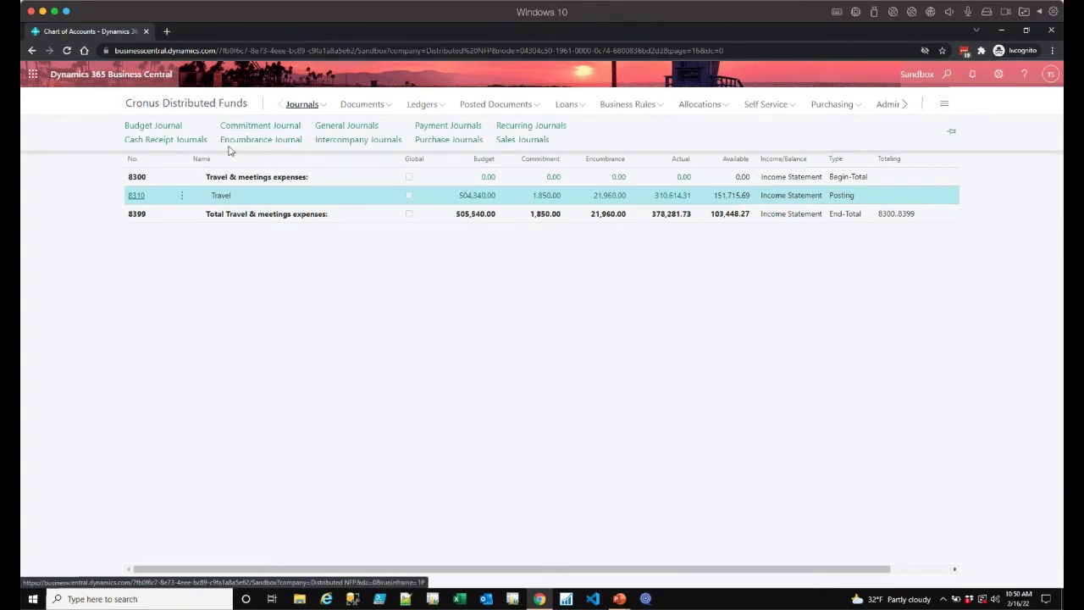
{"action": "left_click", "coordinate": [350, 127]}
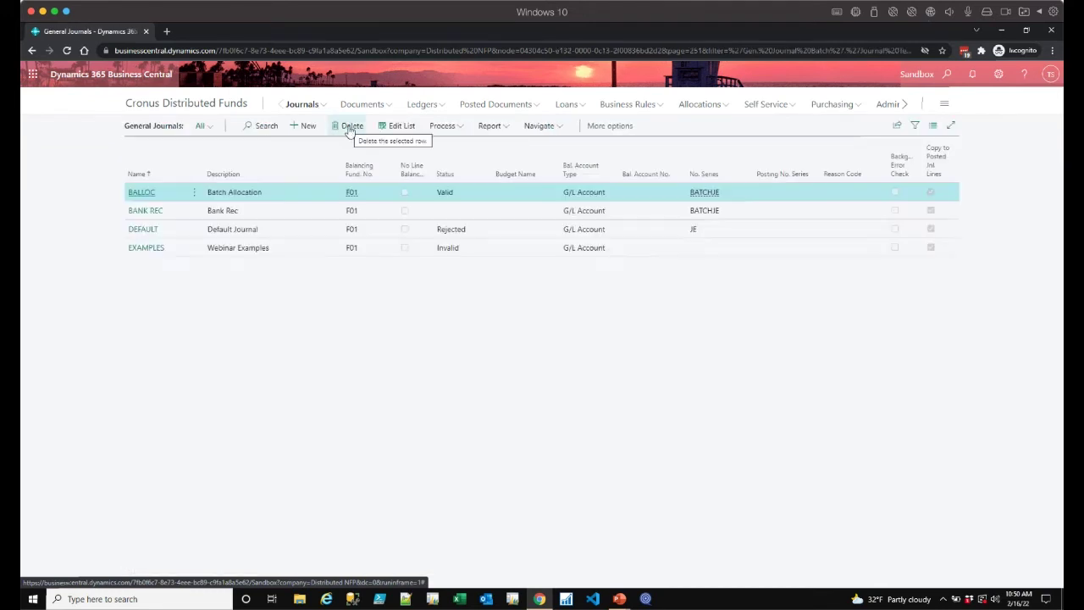
{"action": "left_click", "coordinate": [145, 247]}
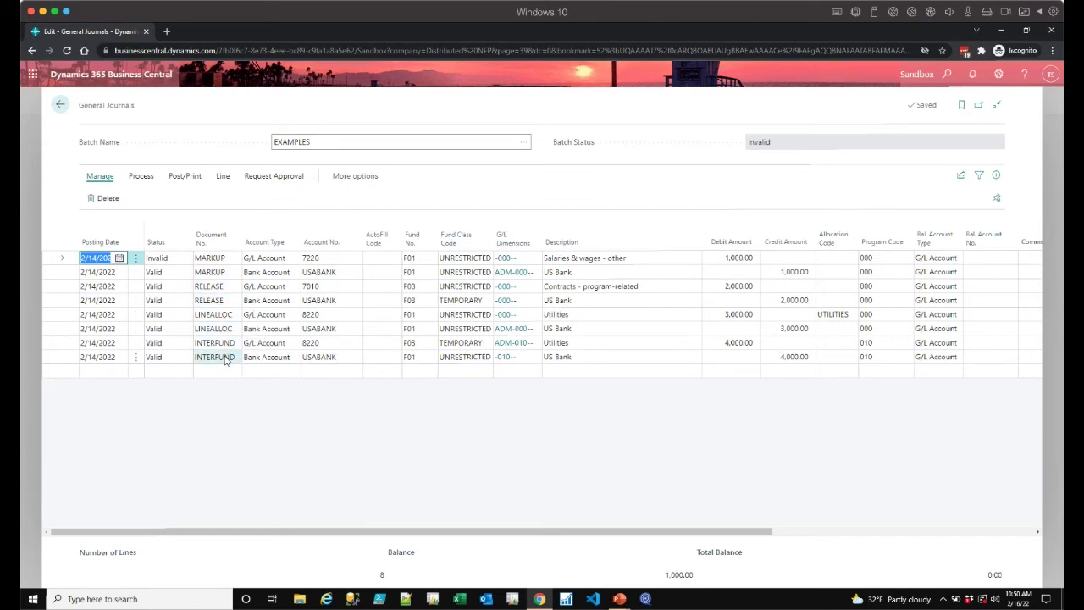
- Filter the EXAMPLES journal's Document No. to INTERFUND, leaving its two lines
{"action": "left_click", "coordinate": [374, 343]}
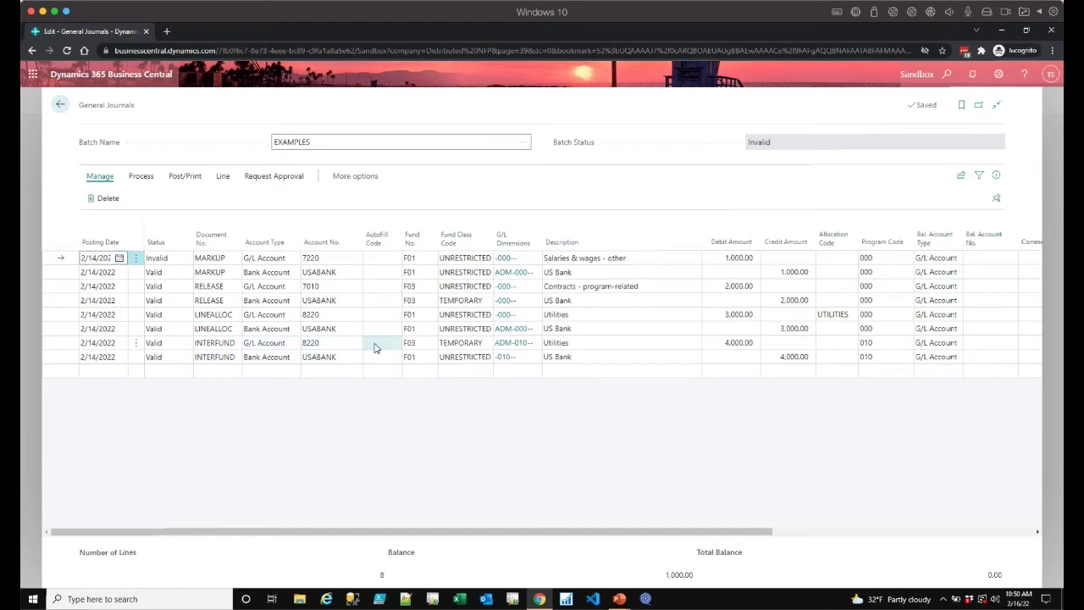
{"action": "left_click", "coordinate": [237, 245]}
{"action": "left_click", "coordinate": [236, 244]}
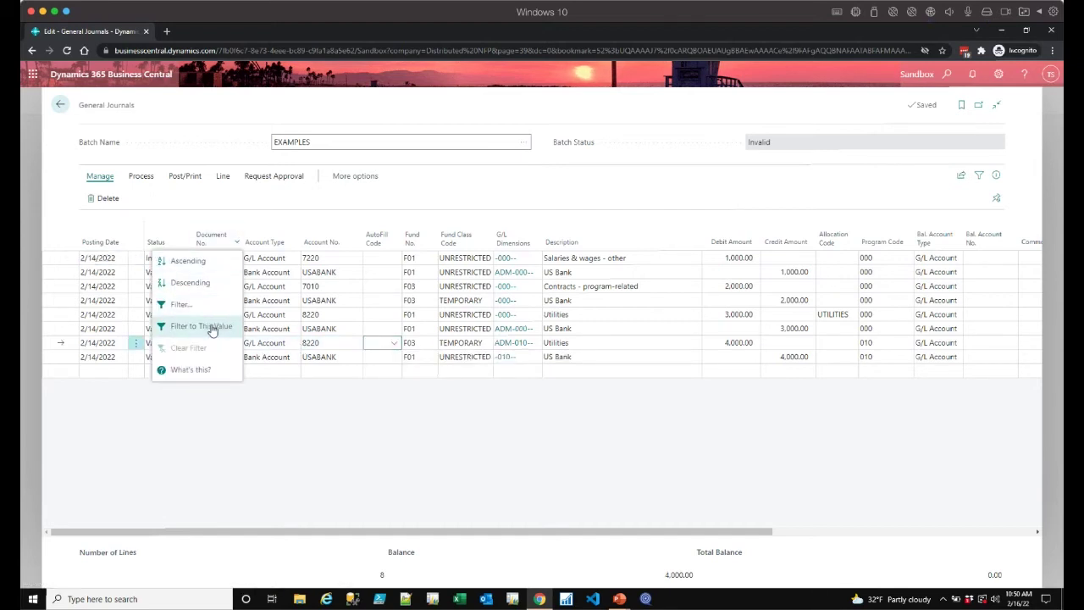
{"action": "left_click", "coordinate": [211, 330]}
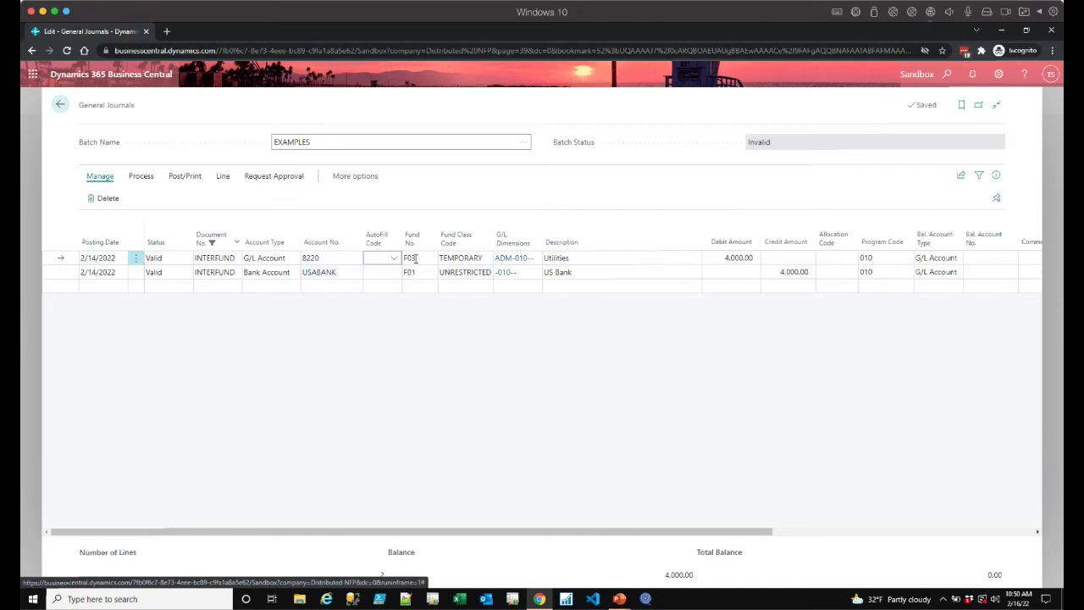
- Look up the full fund list for the Utilities line, keeping fund F03, and view Post/Print options
{"action": "left_click", "coordinate": [430, 257]}
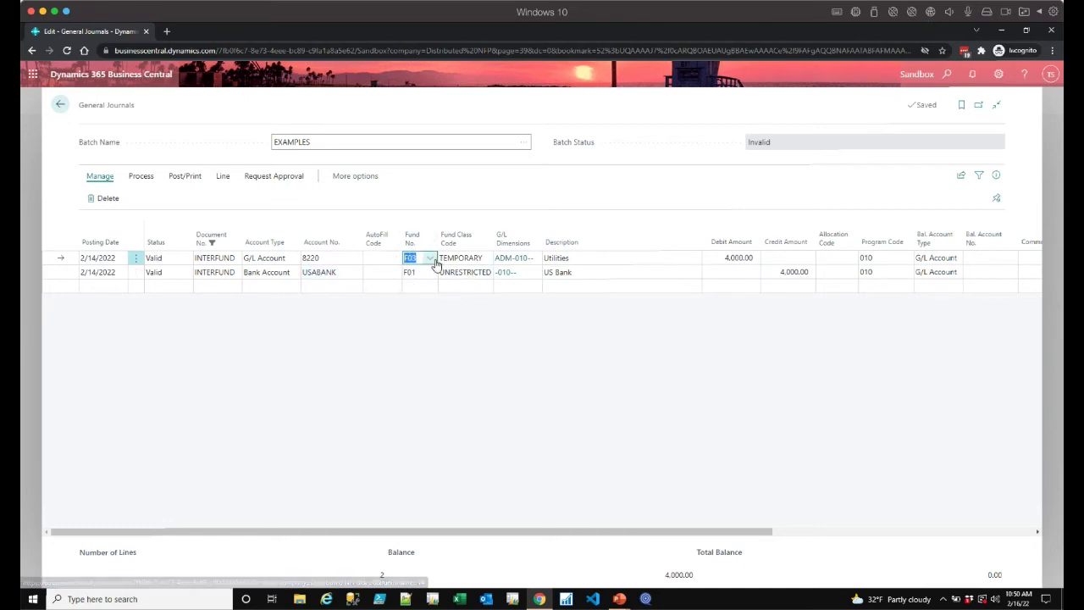
{"action": "left_click", "coordinate": [430, 260]}
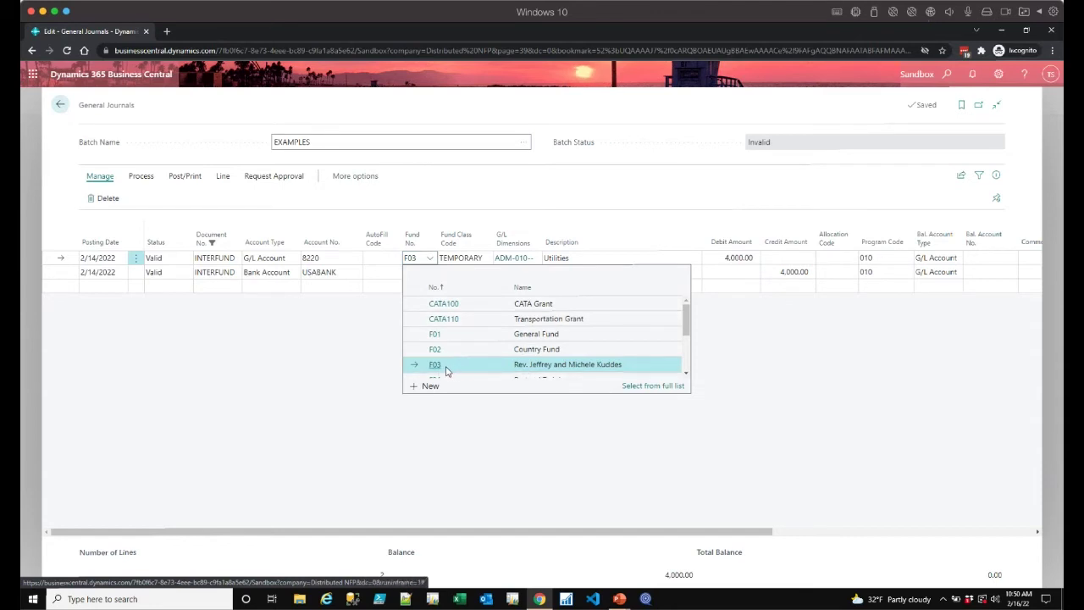
{"action": "left_click", "coordinate": [647, 386]}
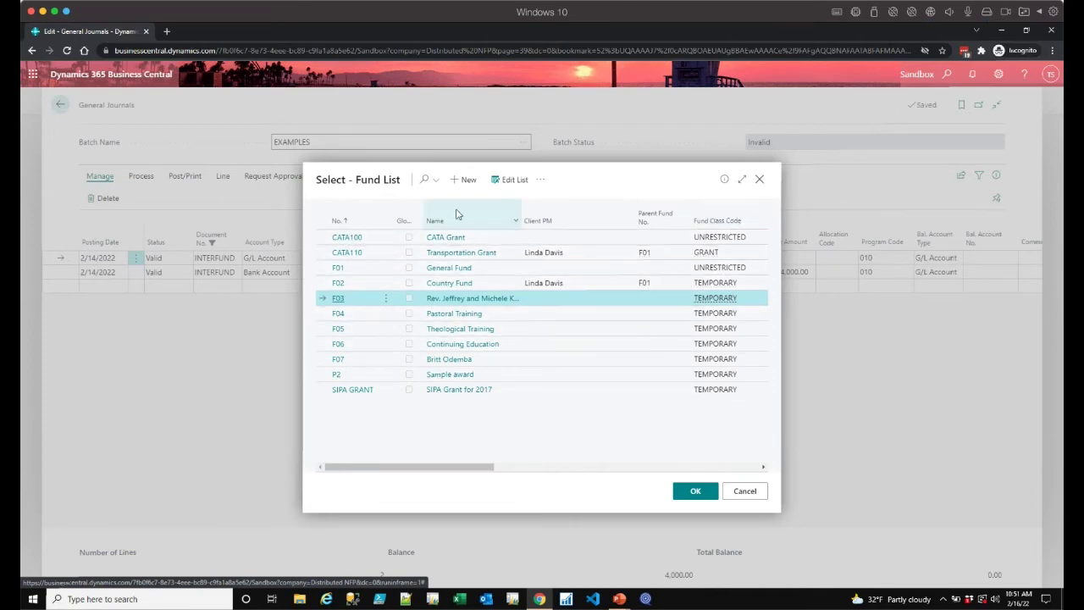
{"action": "left_click", "coordinate": [760, 180]}
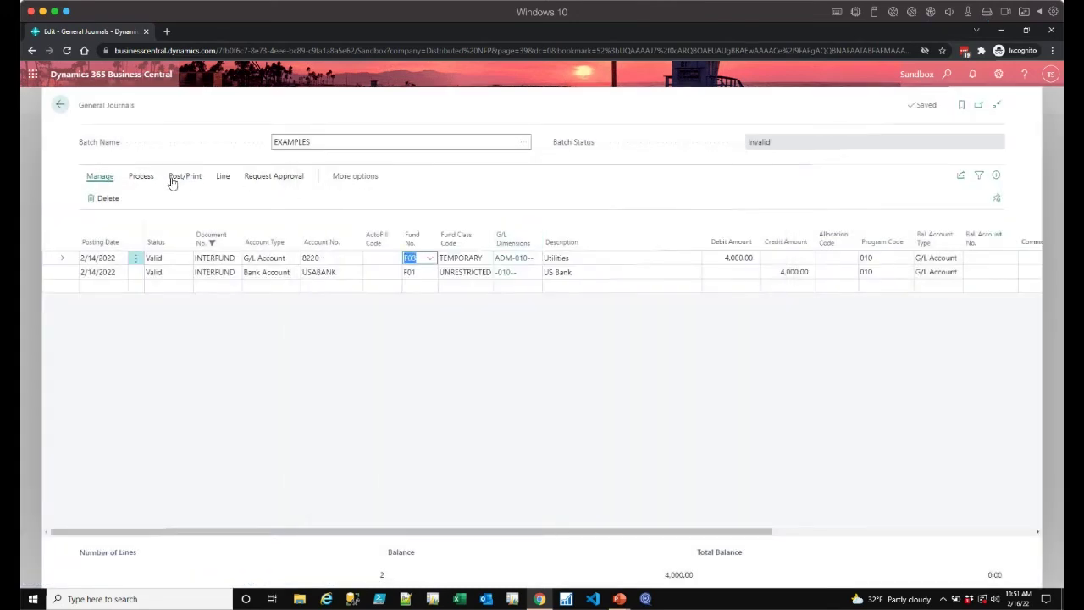
{"action": "left_click", "coordinate": [174, 180]}
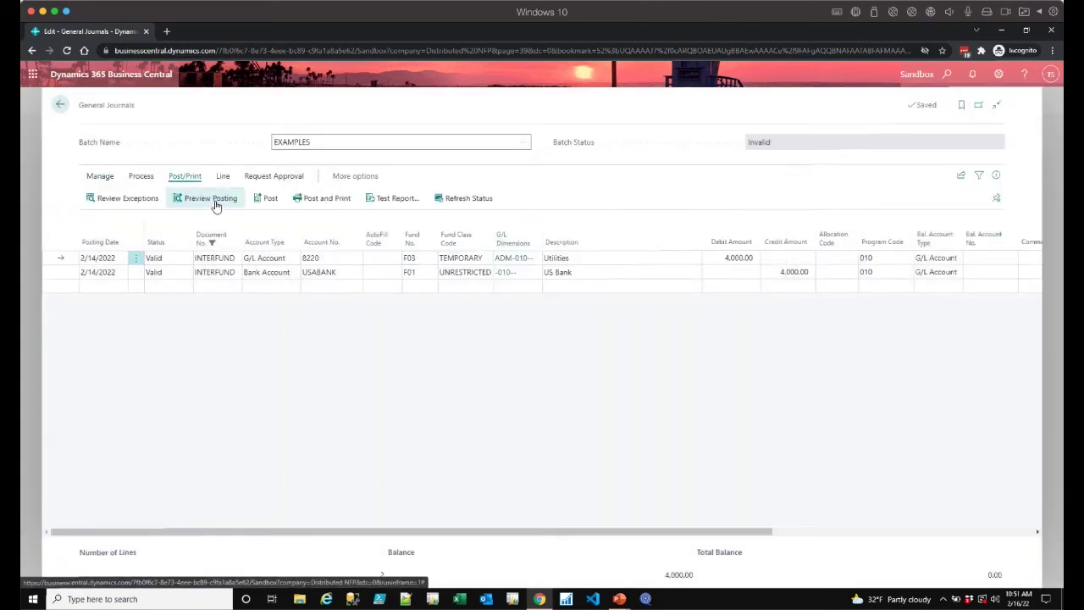
{"action": "left_click", "coordinate": [212, 200]}
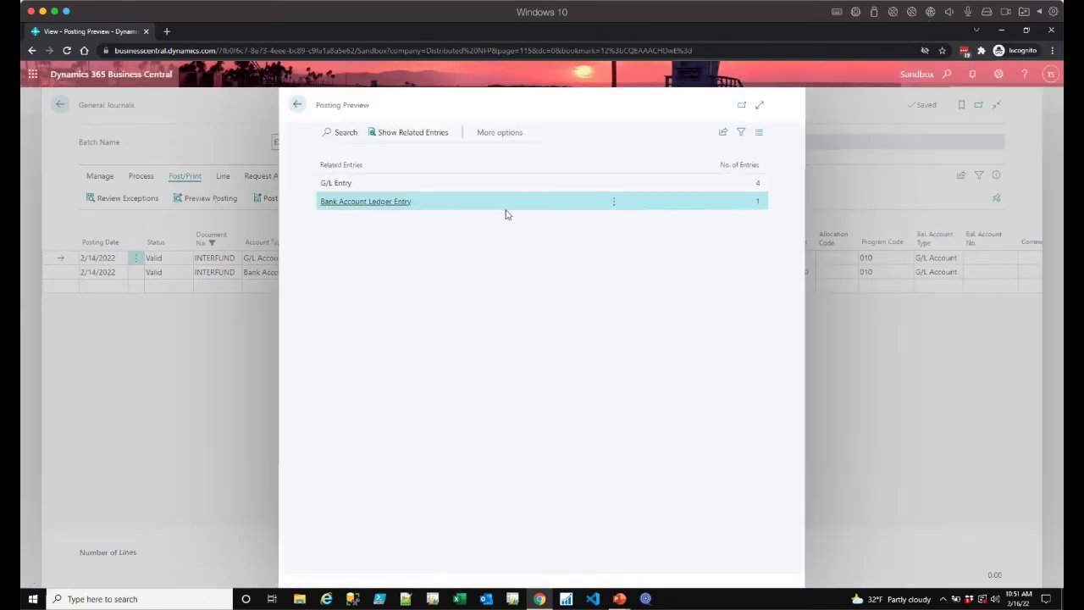
{"action": "left_click", "coordinate": [757, 183]}
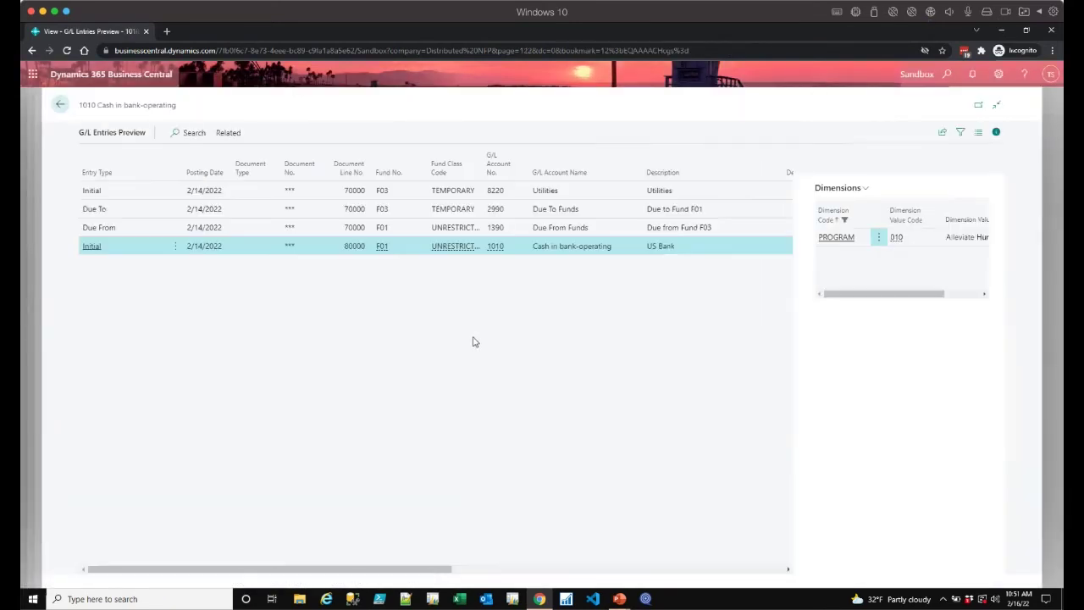
{"action": "left_click", "coordinate": [997, 132]}
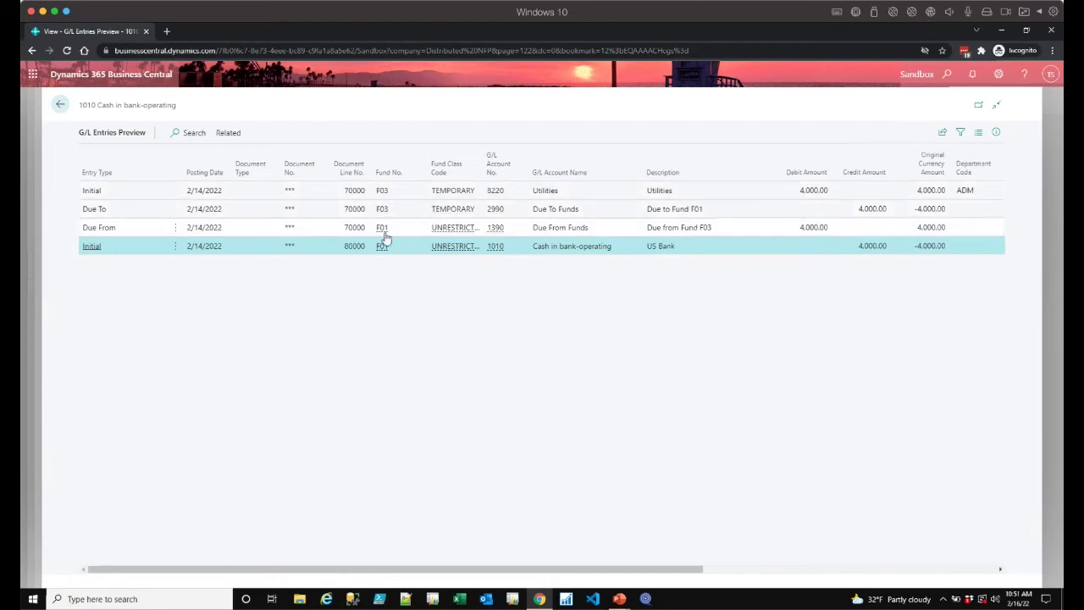
{"action": "left_click", "coordinate": [60, 105]}
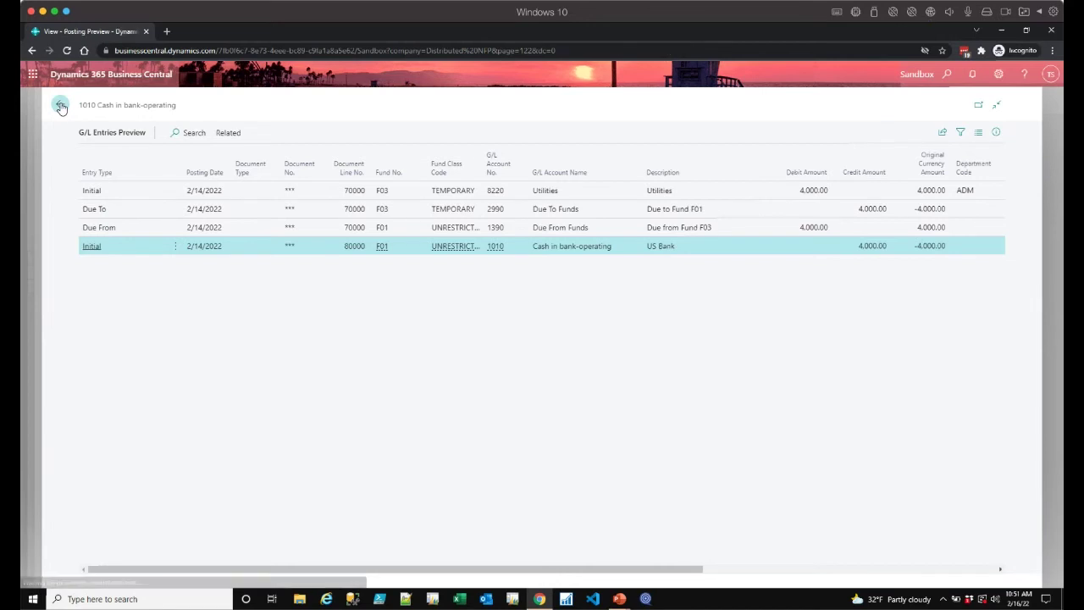
{"action": "left_click", "coordinate": [300, 105]}
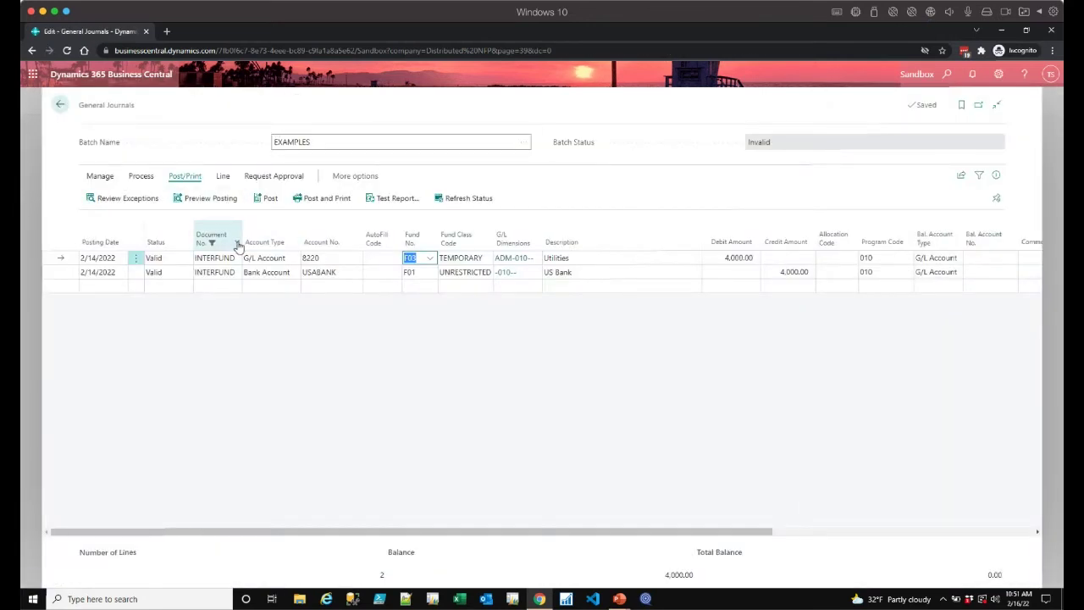
- Replace the INTERFUND filter with a Document No. filter on LINEALLOC, then inspect the Allocation Code
{"action": "left_click", "coordinate": [236, 243]}
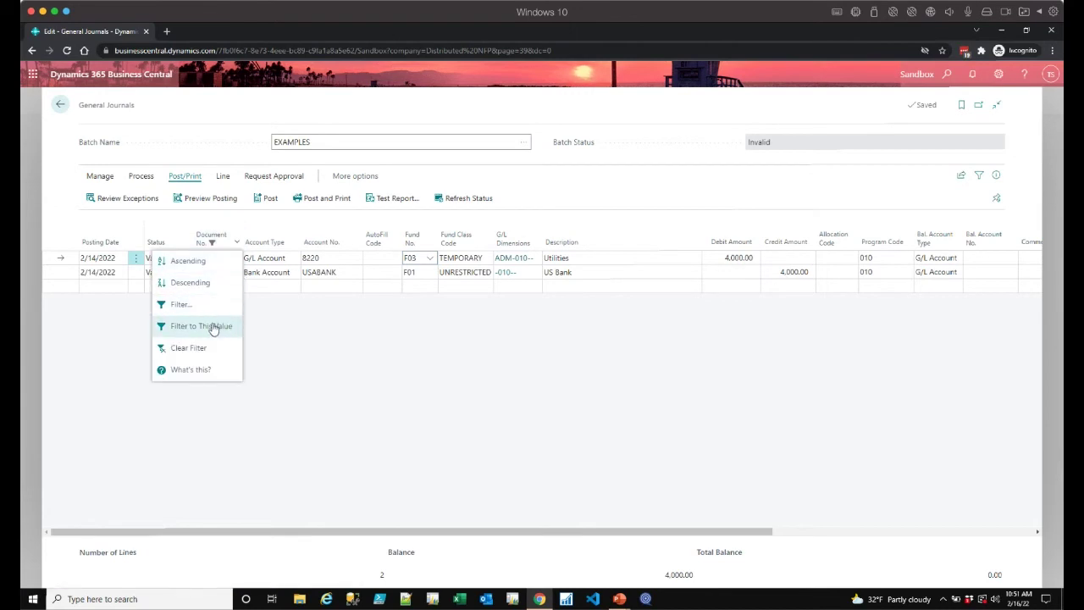
{"action": "left_click", "coordinate": [208, 351]}
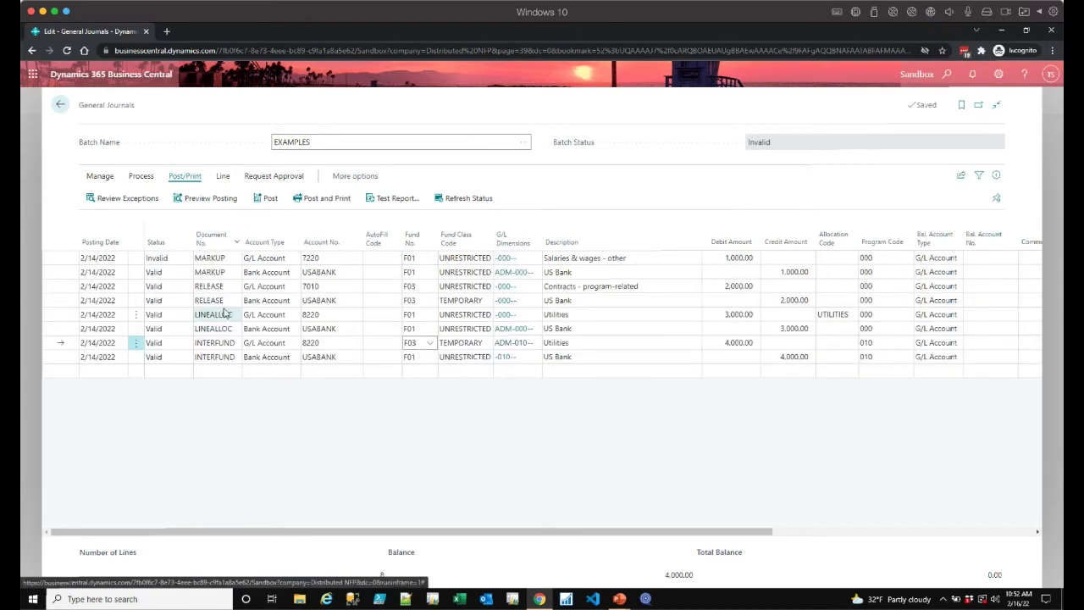
{"action": "left_click", "coordinate": [372, 314]}
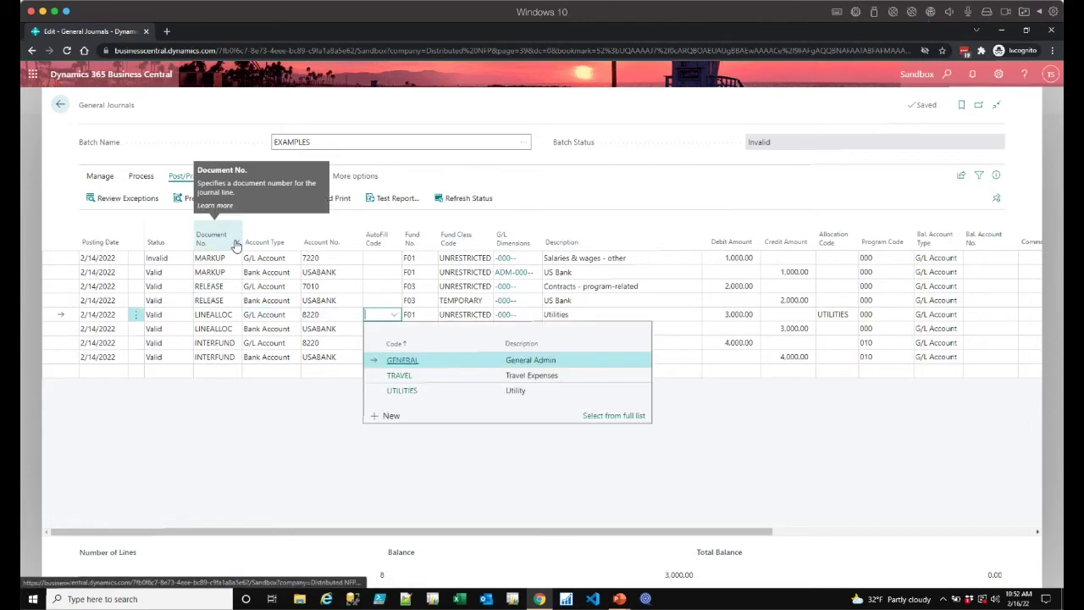
{"action": "left_click", "coordinate": [236, 245]}
{"action": "left_click", "coordinate": [236, 245]}
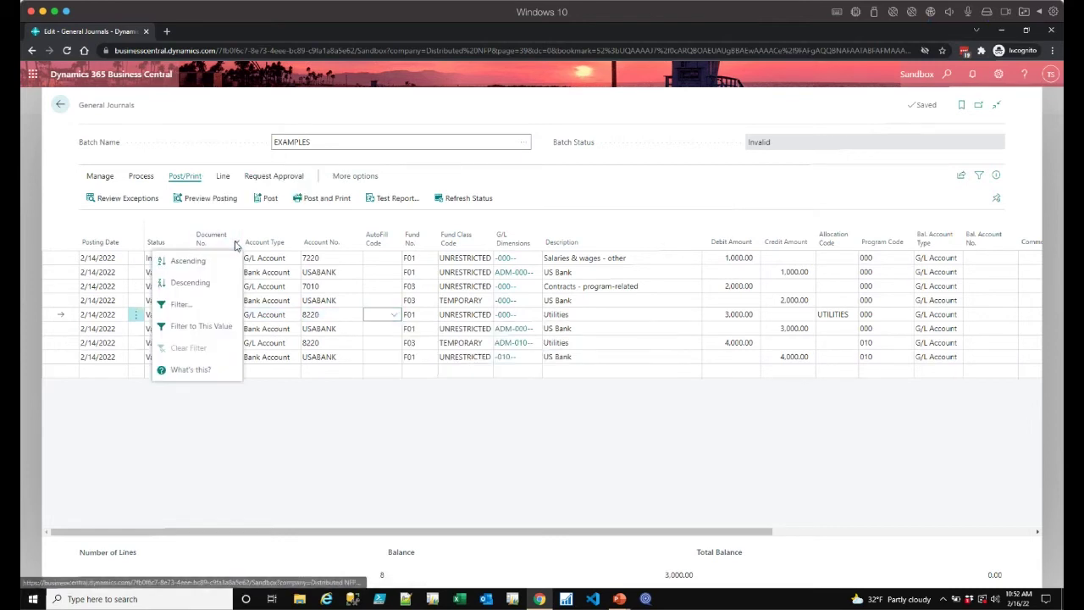
{"action": "left_click", "coordinate": [204, 325]}
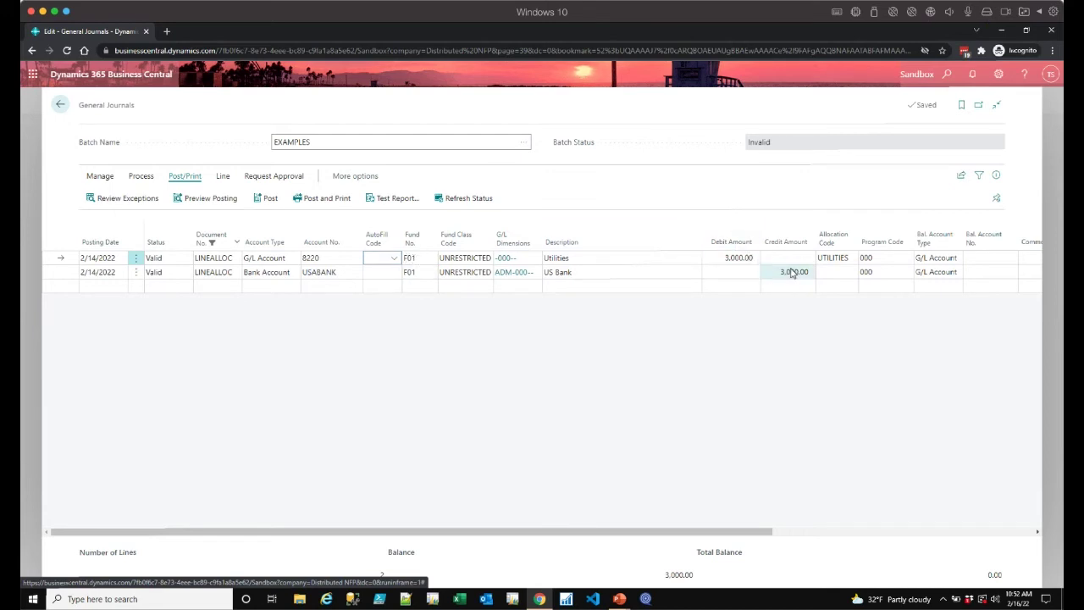
{"action": "left_click", "coordinate": [846, 258]}
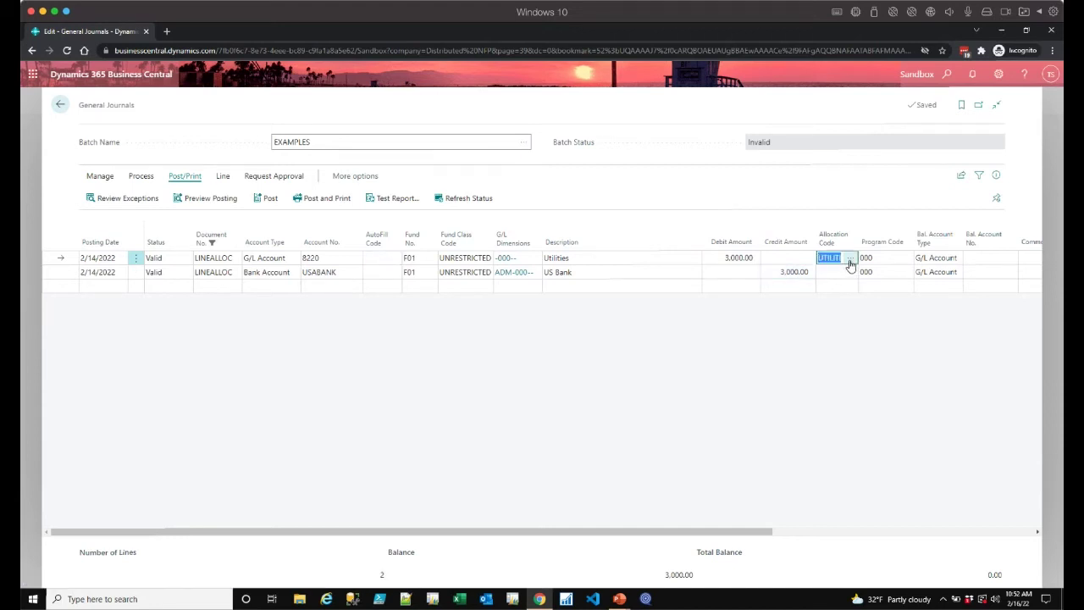
{"action": "left_click", "coordinate": [850, 258]}
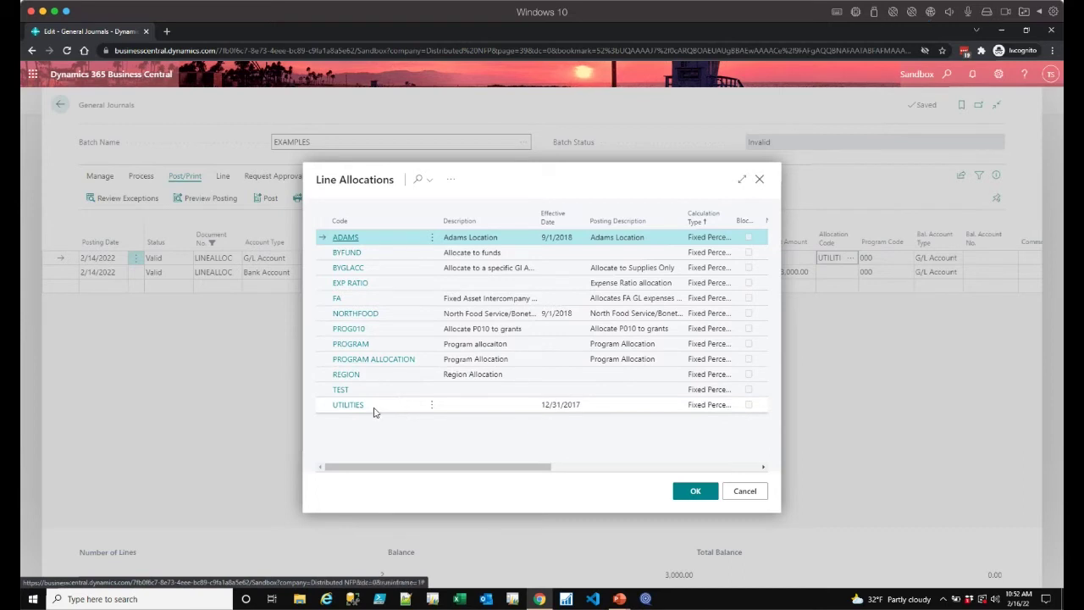
{"action": "left_click", "coordinate": [482, 407]}
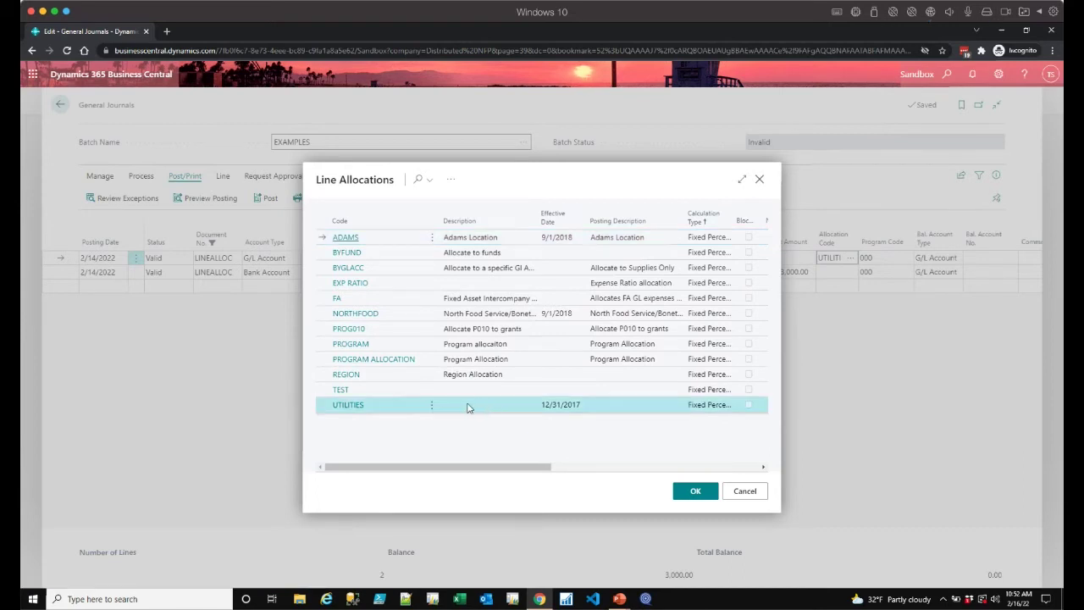
{"action": "left_click", "coordinate": [453, 182]}
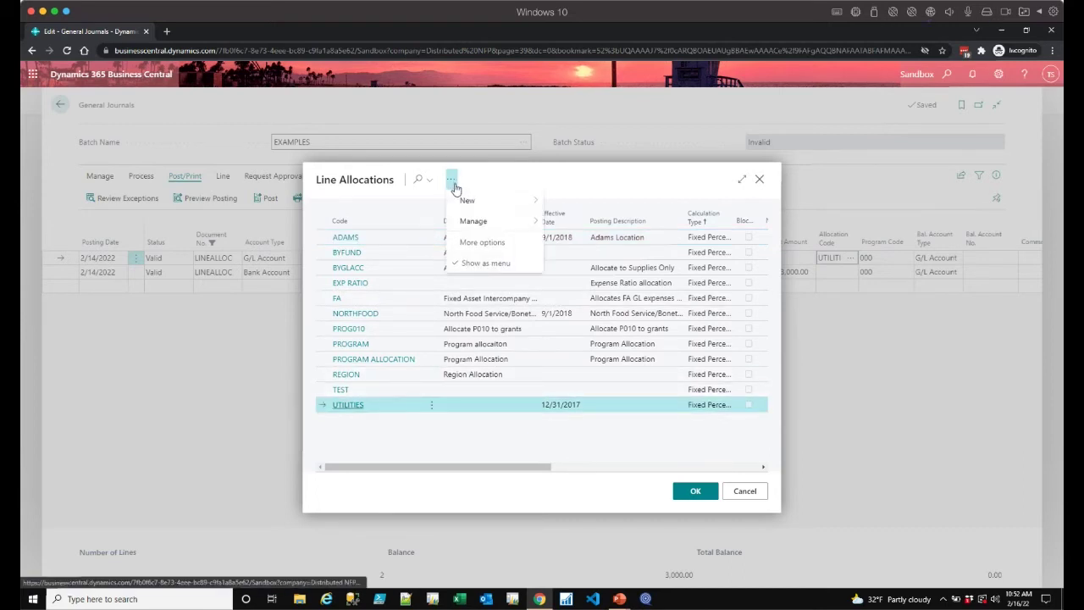
{"action": "mouse_move", "coordinate": [489, 221]}
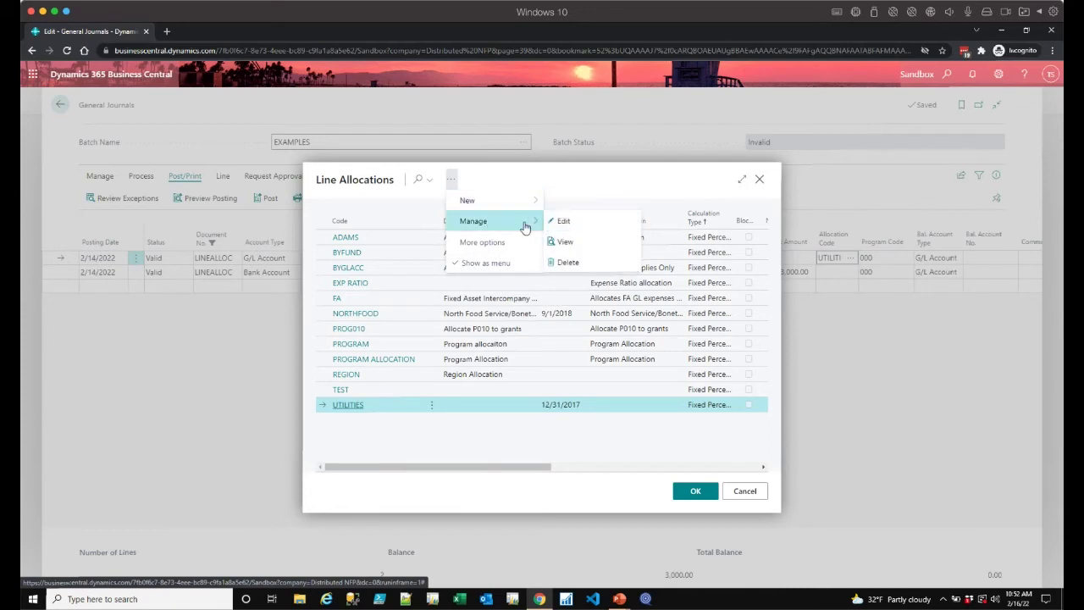
{"action": "left_click", "coordinate": [575, 225]}
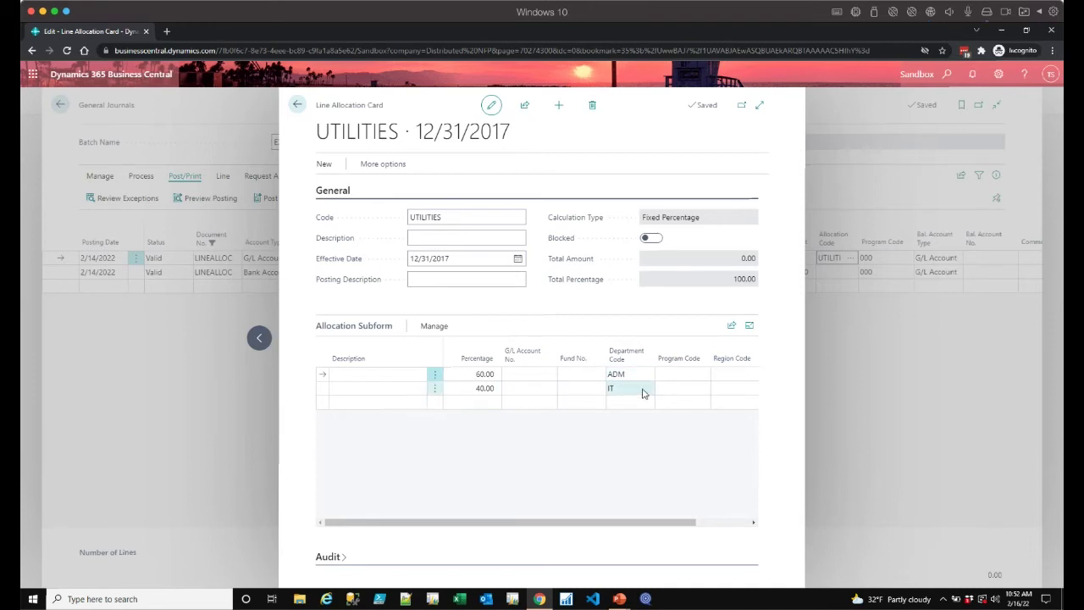
{"action": "left_click", "coordinate": [760, 107]}
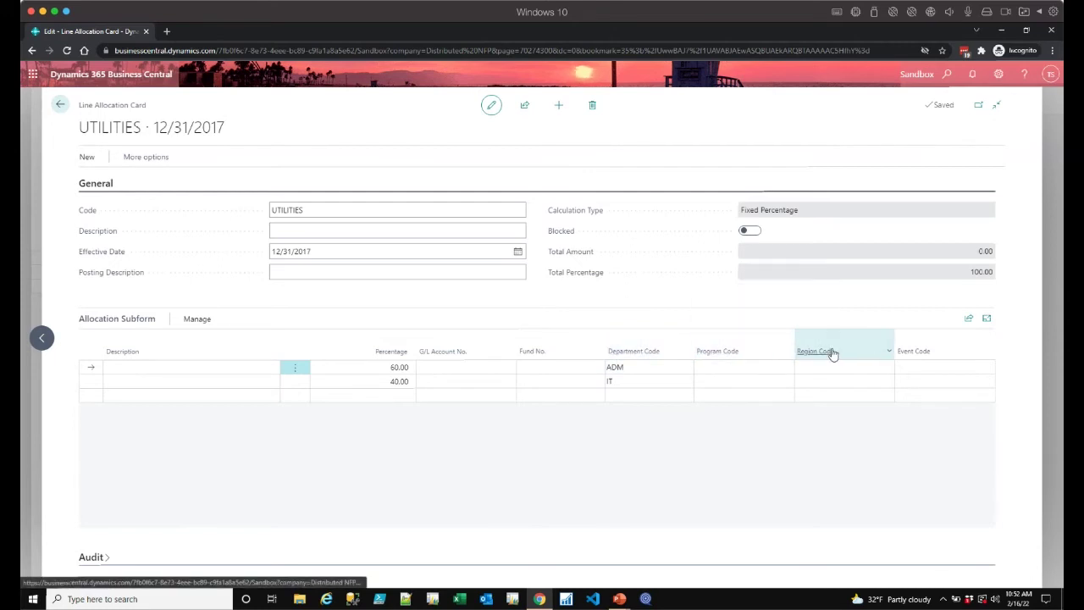
{"action": "left_click", "coordinate": [60, 105]}
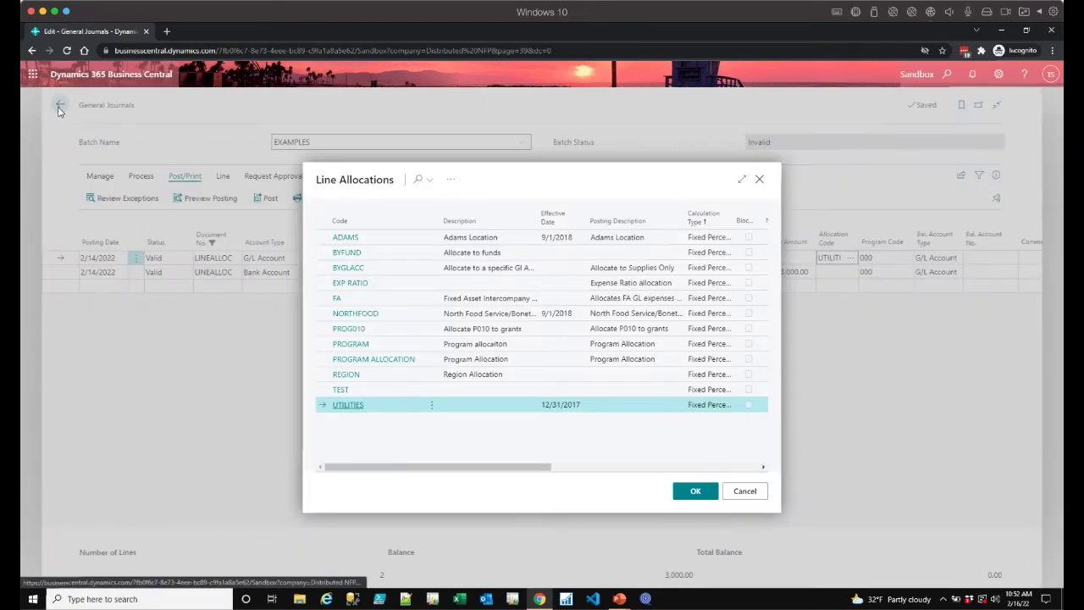
{"action": "key", "text": "Return"}
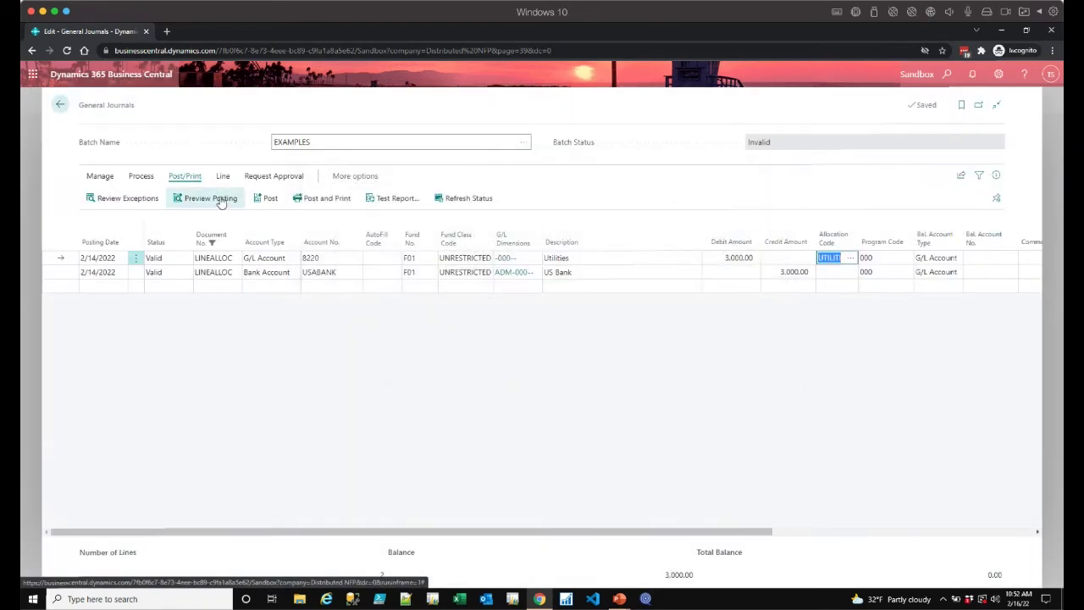
- Preview posting the LINEALLOC lines and review the 3 G/L entries: Utilities 1,800.00 ADM, 1,200.00 IT
{"action": "left_click", "coordinate": [221, 200]}
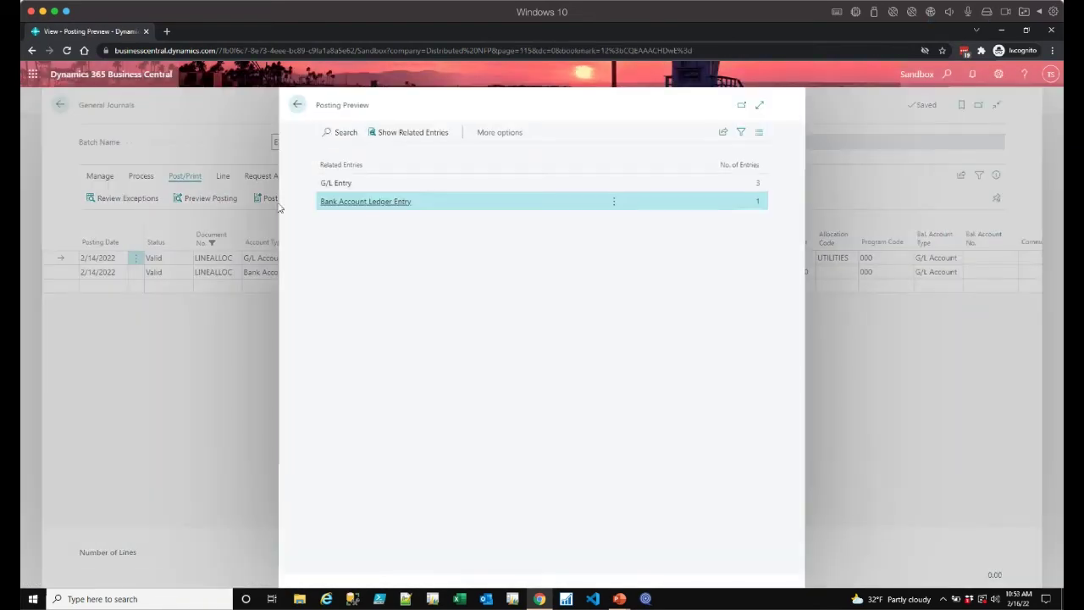
{"action": "left_click", "coordinate": [758, 185]}
{"action": "left_click", "coordinate": [758, 185]}
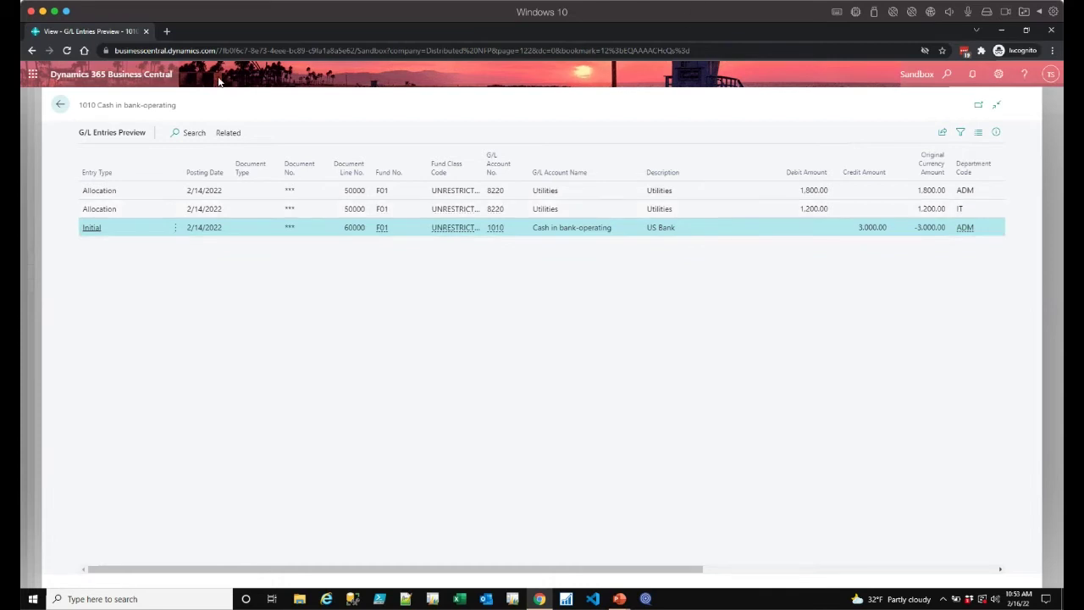
{"action": "left_click", "coordinate": [65, 110]}
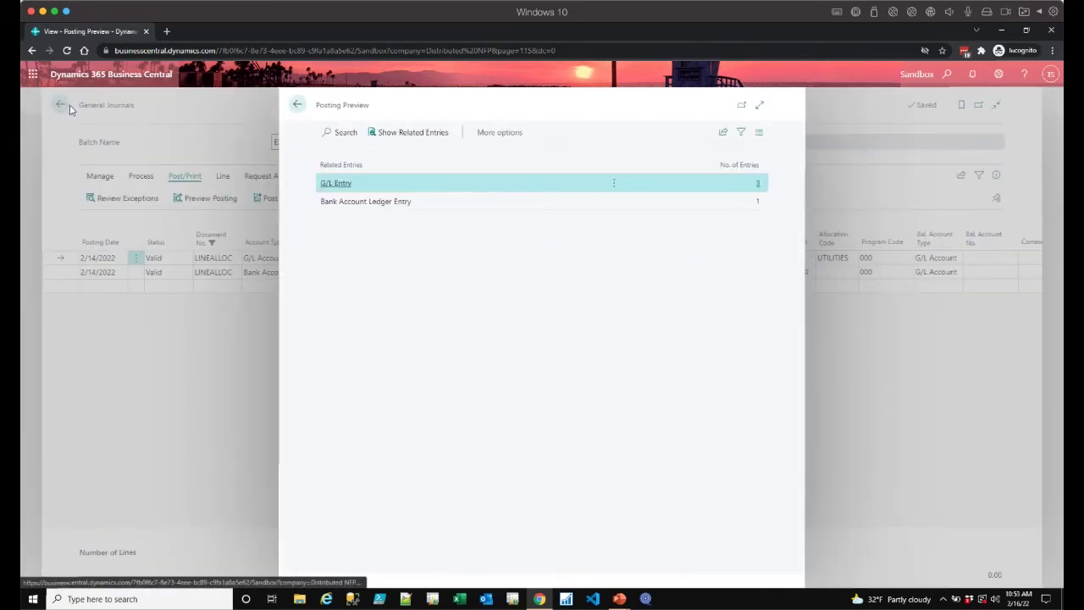
{"action": "left_click", "coordinate": [296, 105]}
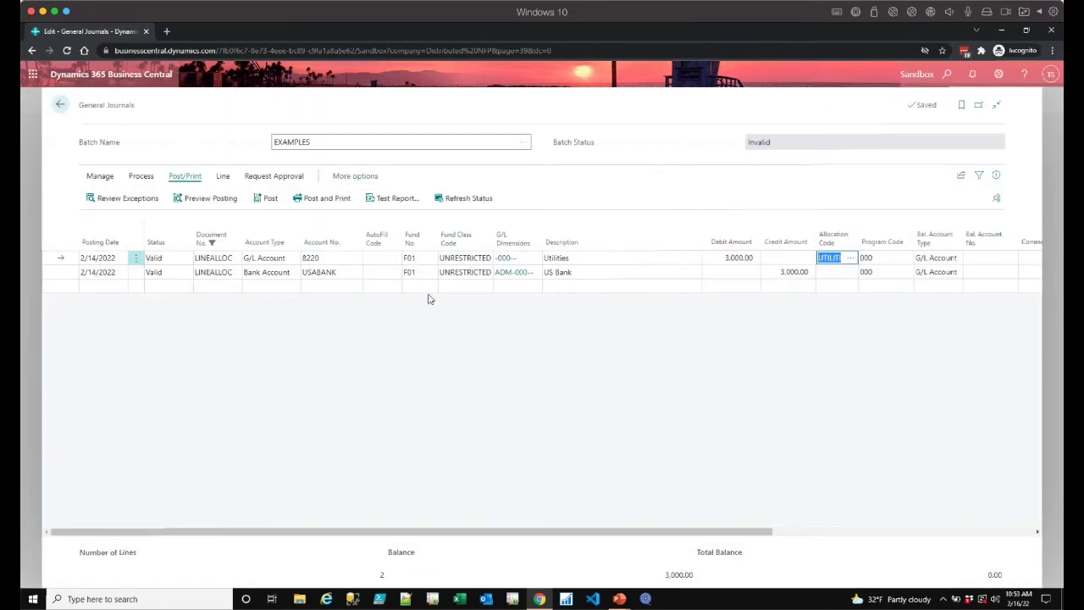
{"action": "left_click", "coordinate": [425, 259]}
- Change the Utilities line's fund to F03 and preview the resulting posting
{"action": "type", "text": "f"}
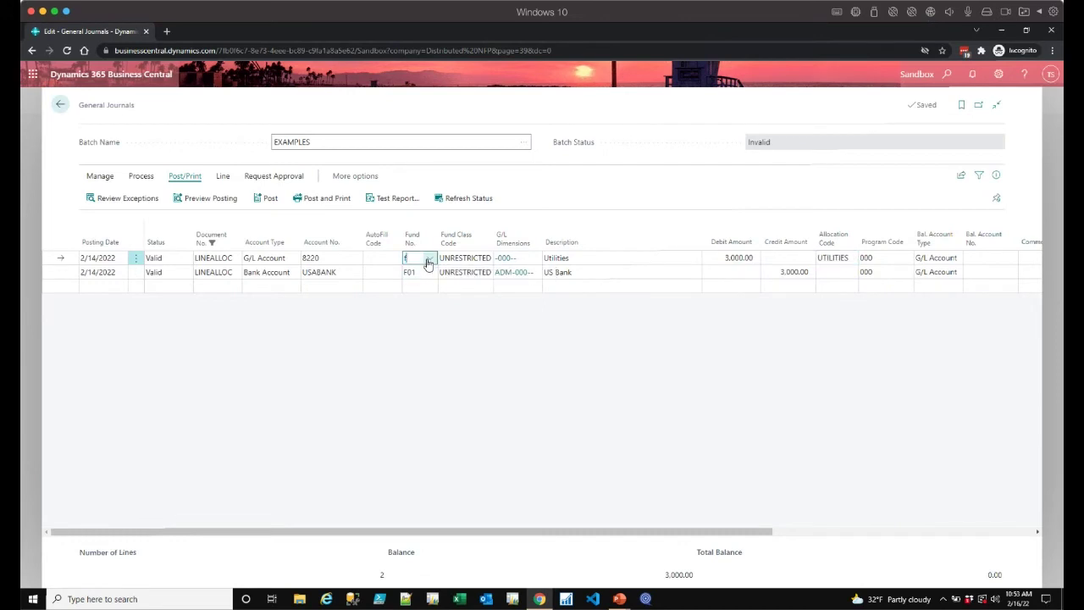
{"action": "type", "text": "02"}
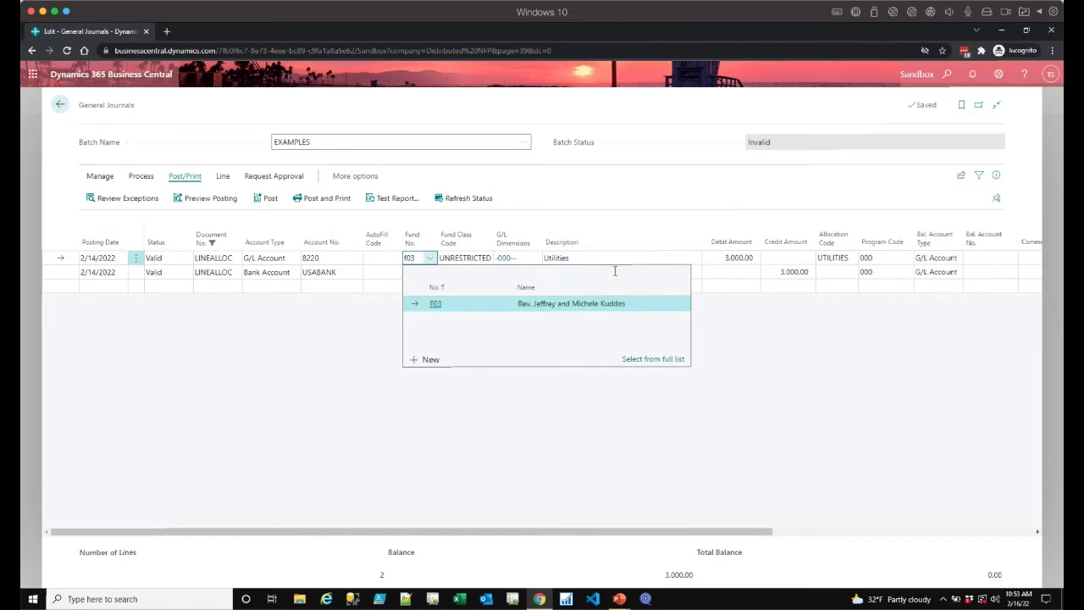
{"action": "key", "text": "Tab"}
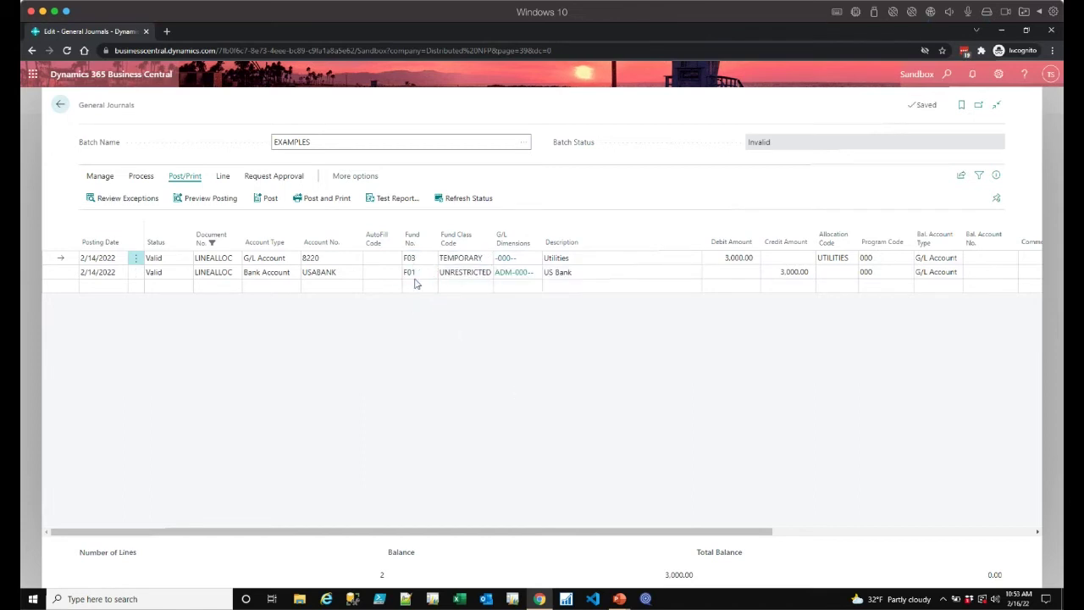
{"action": "left_click", "coordinate": [201, 201]}
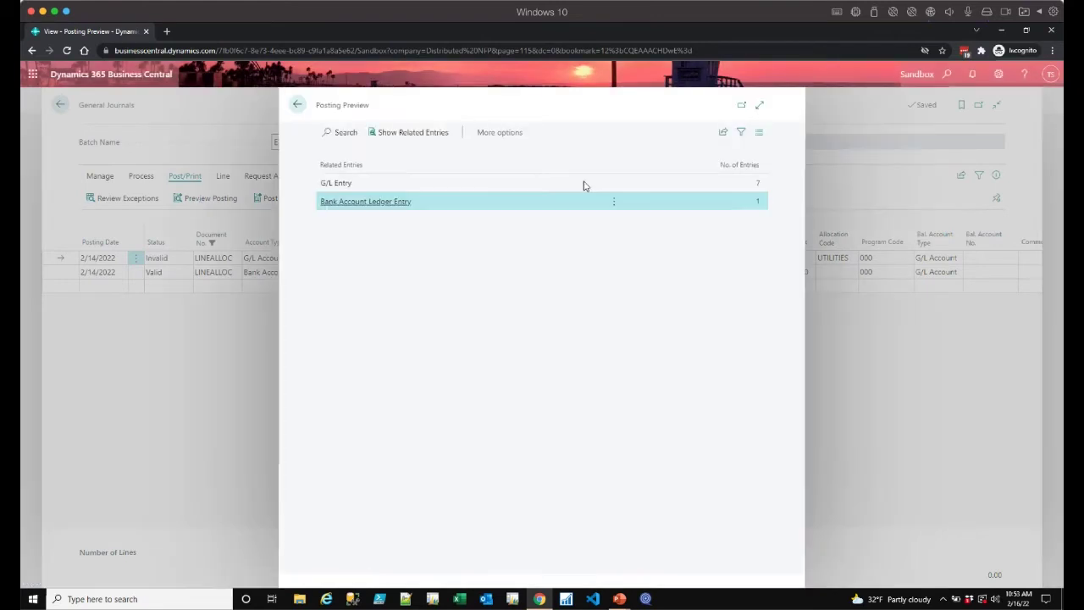
{"action": "left_click", "coordinate": [756, 183]}
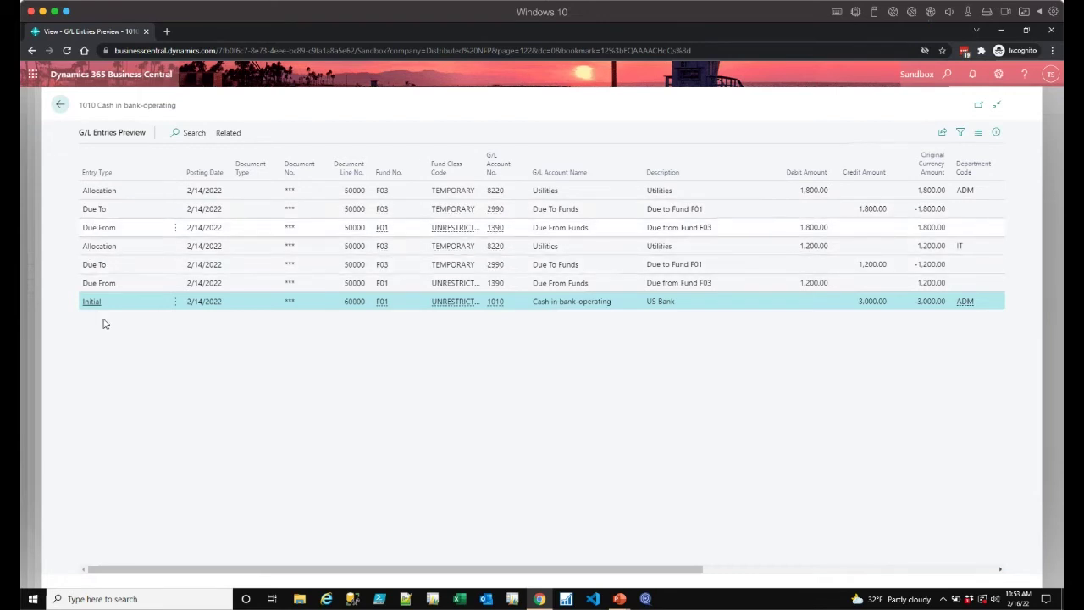
{"action": "left_click", "coordinate": [60, 106]}
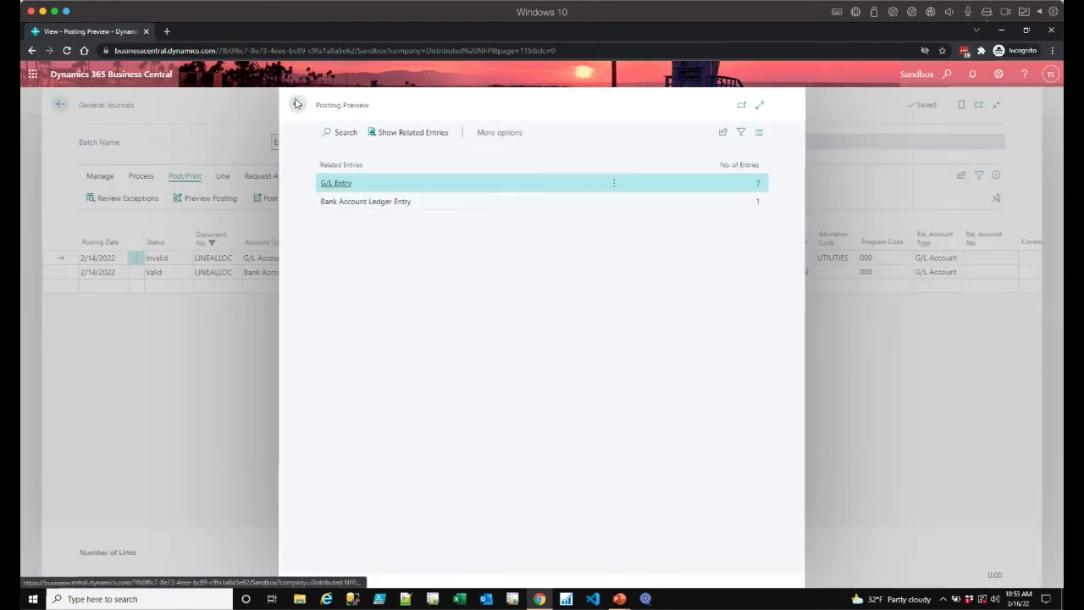
{"action": "left_click", "coordinate": [297, 103]}
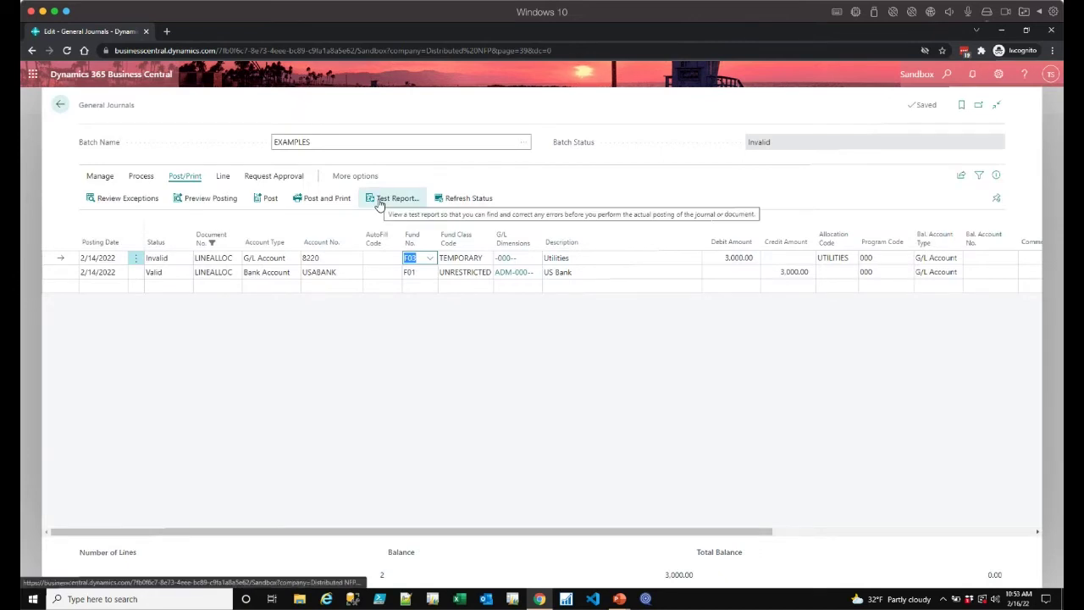
- Preview posting again and review the seven G/L entries including Due To/Due From lines
{"action": "left_click", "coordinate": [223, 201]}
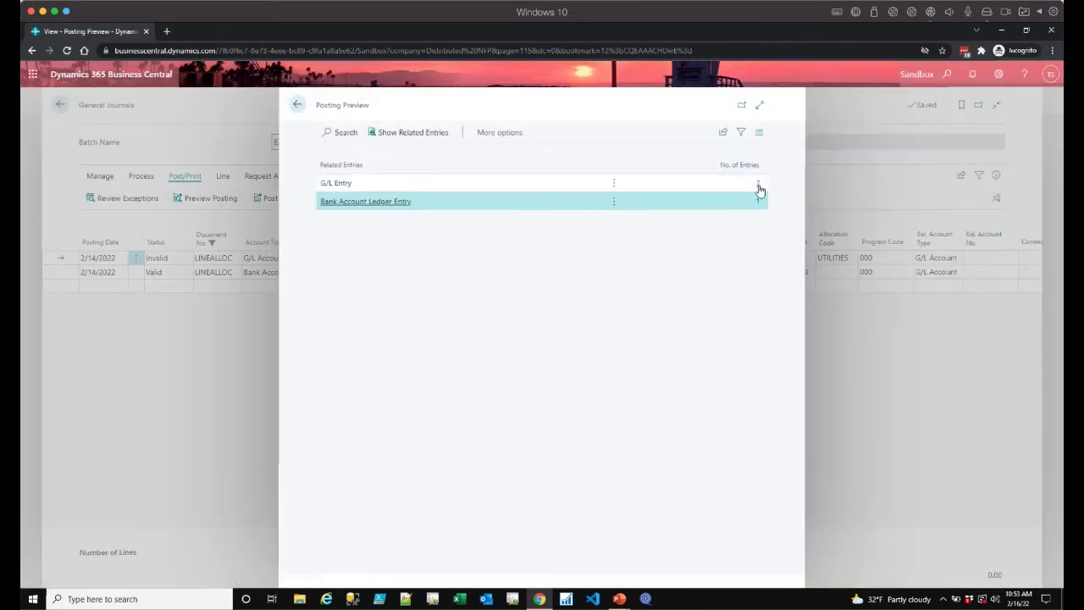
{"action": "left_click", "coordinate": [759, 186]}
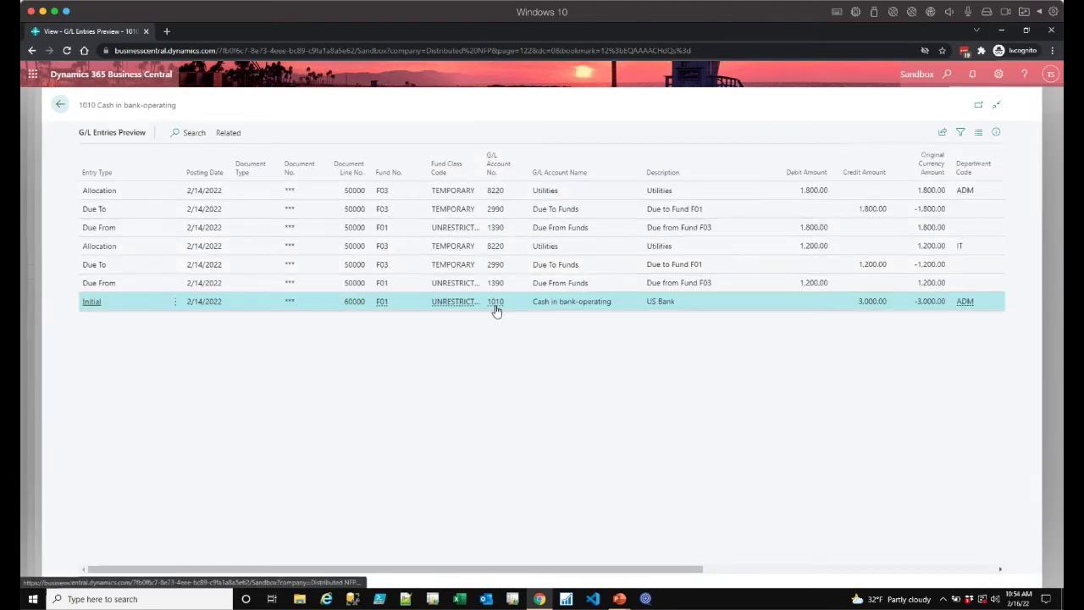
{"action": "left_click", "coordinate": [59, 106]}
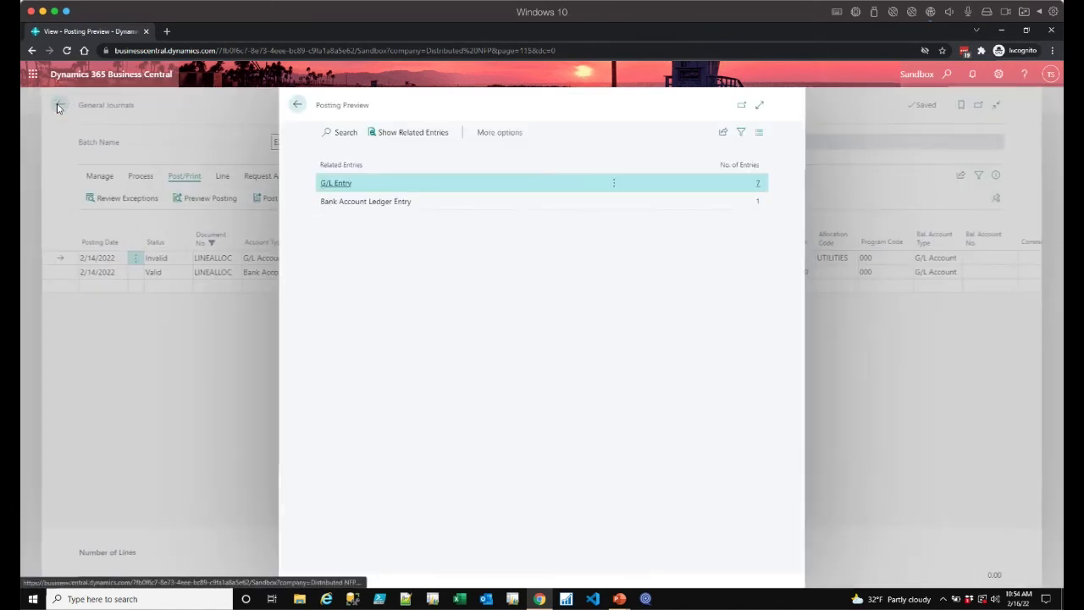
{"action": "left_click", "coordinate": [297, 105]}
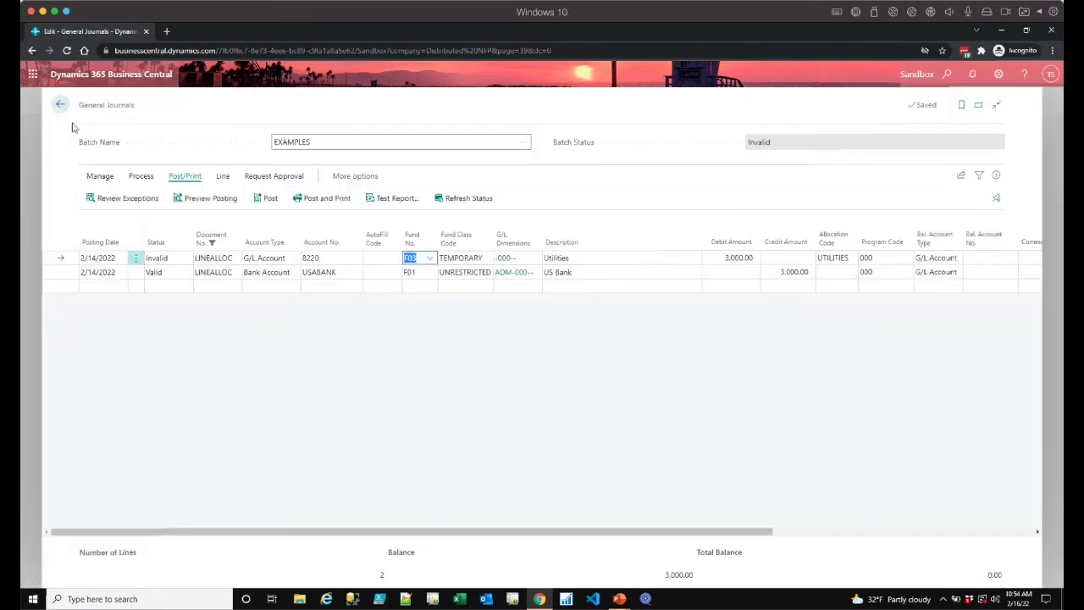
- Clear the LINEALLOC filter and filter Document No. to the two RELEASE lines
{"action": "left_click", "coordinate": [237, 244]}
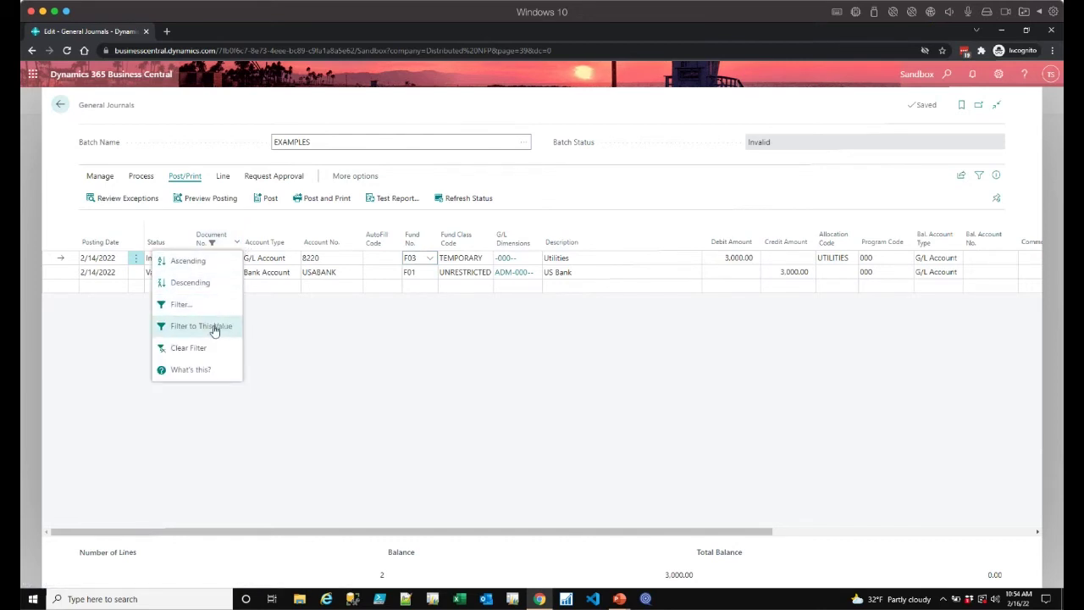
{"action": "left_click", "coordinate": [188, 348]}
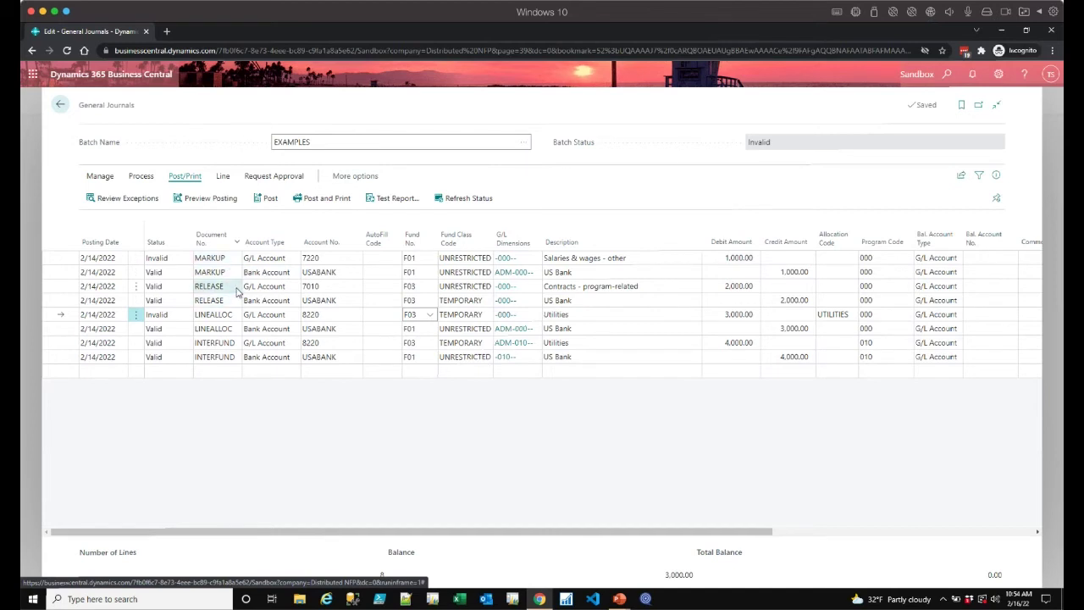
{"action": "left_click", "coordinate": [370, 293]}
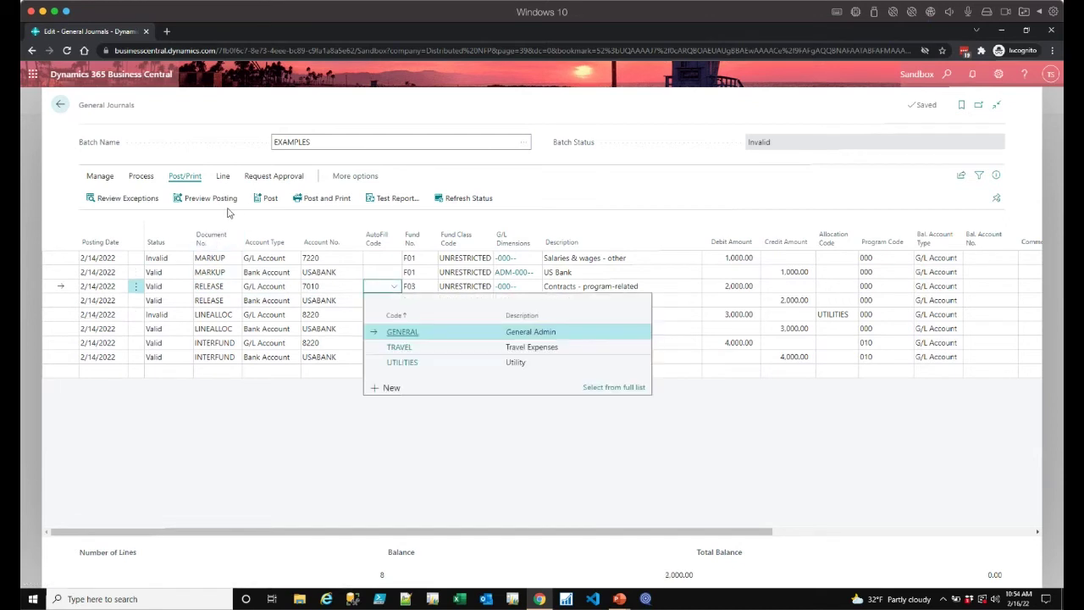
{"action": "key", "text": "Escape"}
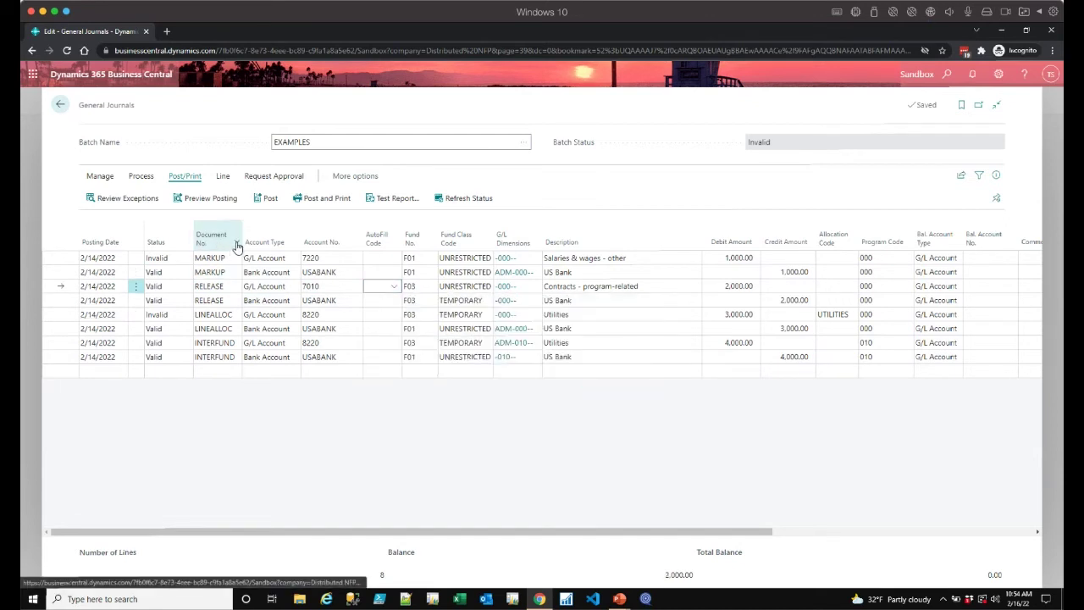
{"action": "left_click", "coordinate": [237, 244]}
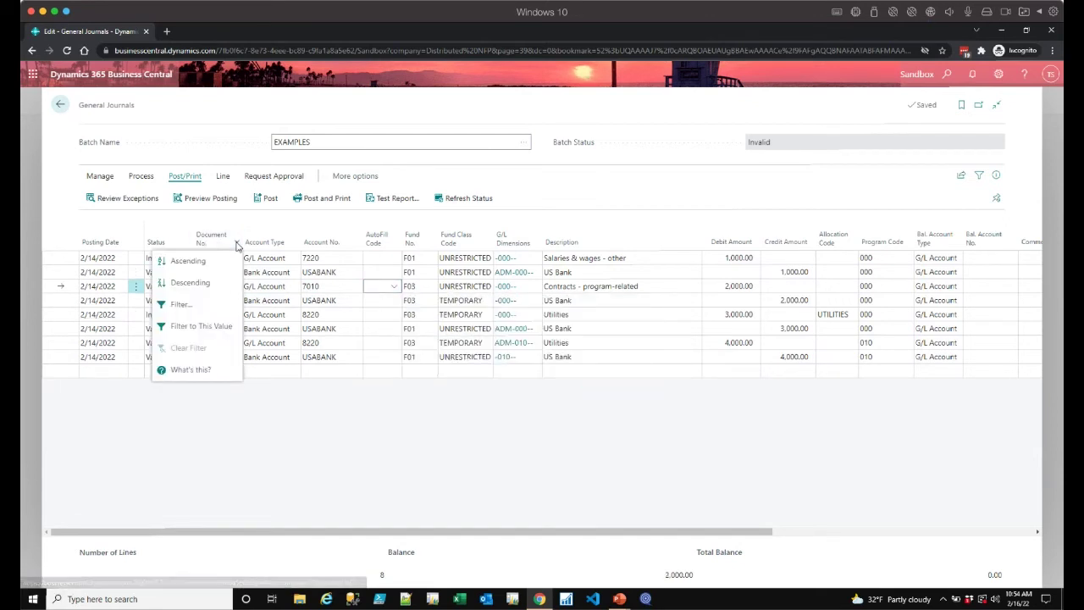
{"action": "left_click", "coordinate": [215, 326]}
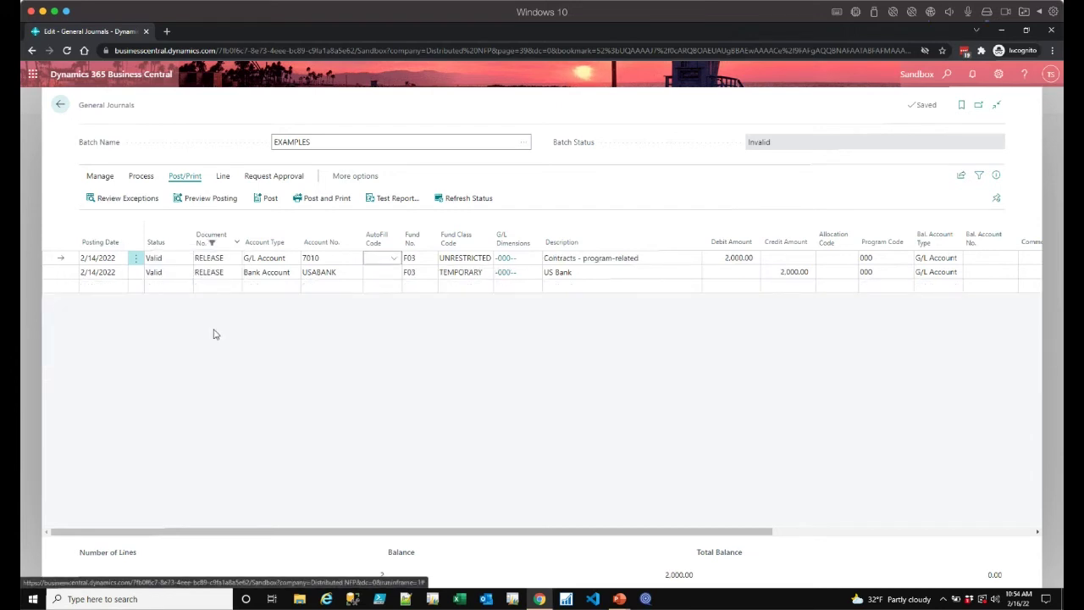
{"action": "left_click", "coordinate": [421, 256]}
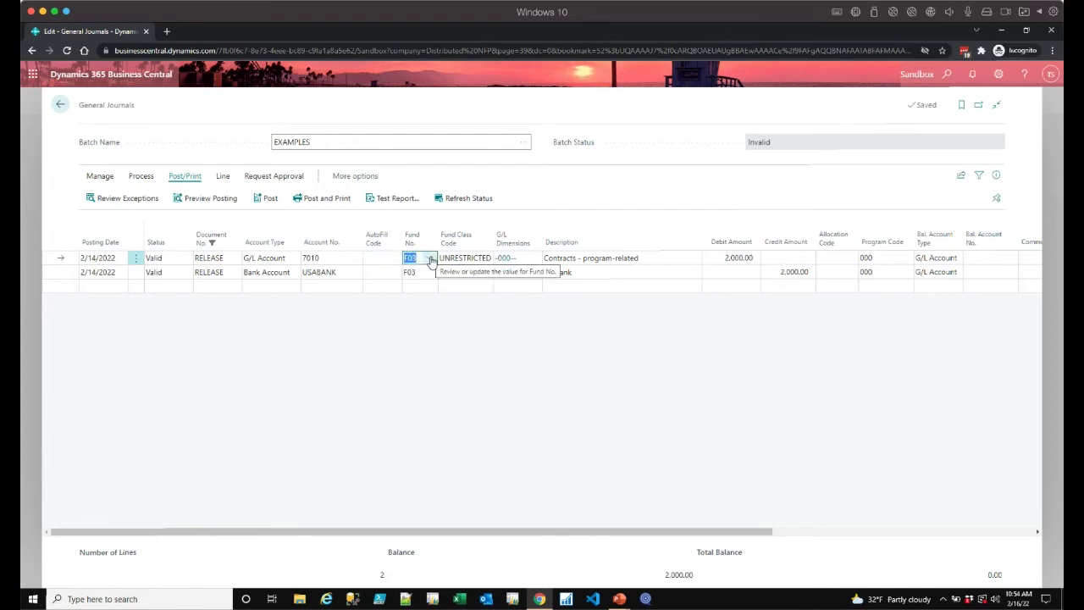
{"action": "left_click", "coordinate": [430, 258]}
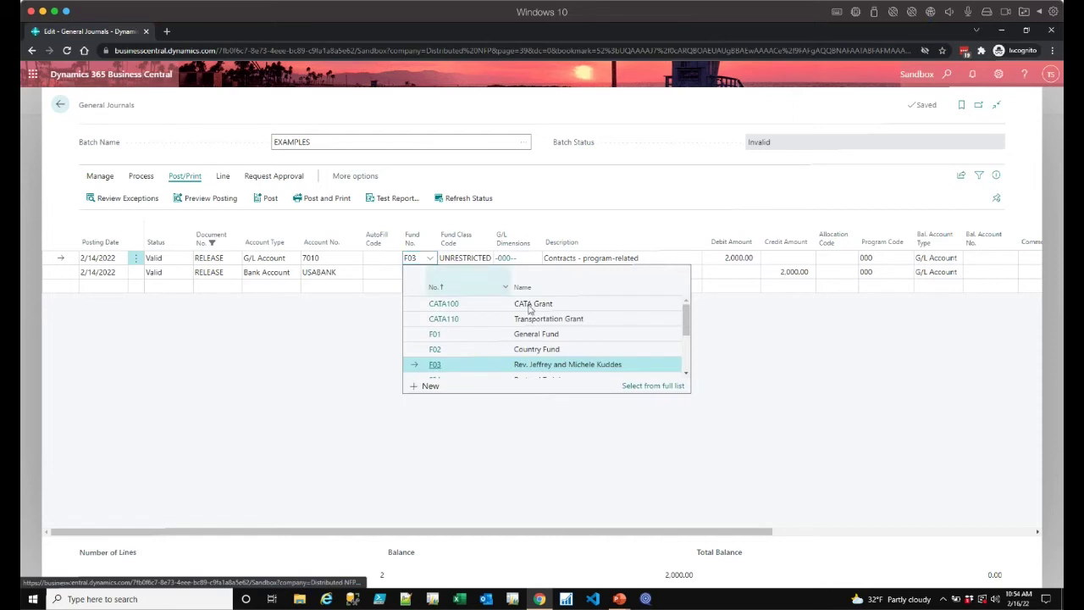
{"action": "left_click", "coordinate": [659, 387]}
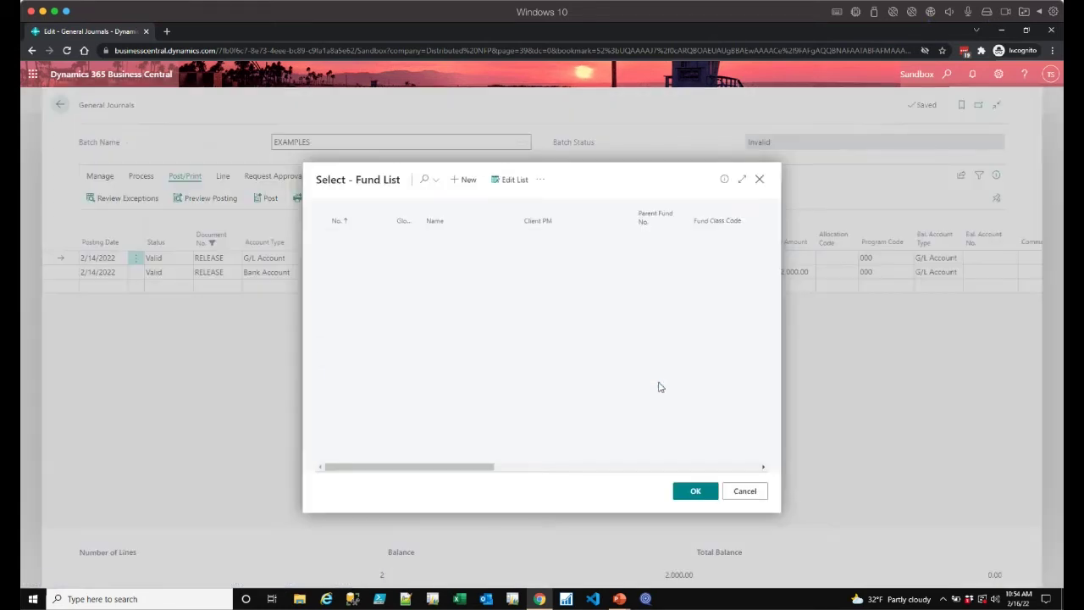
{"action": "key", "text": "Return"}
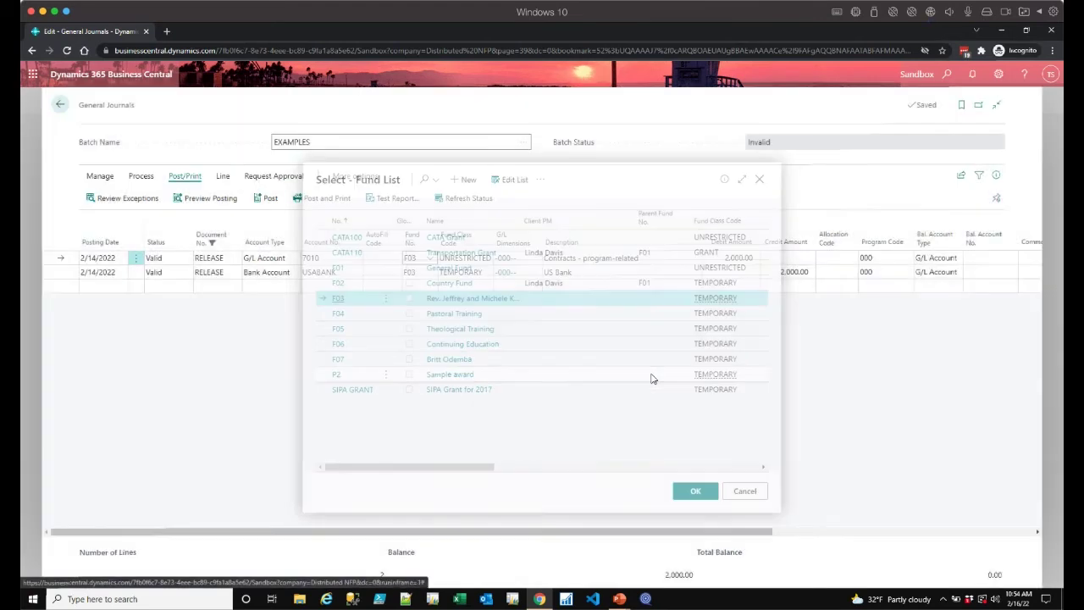
{"action": "left_click", "coordinate": [207, 202]}
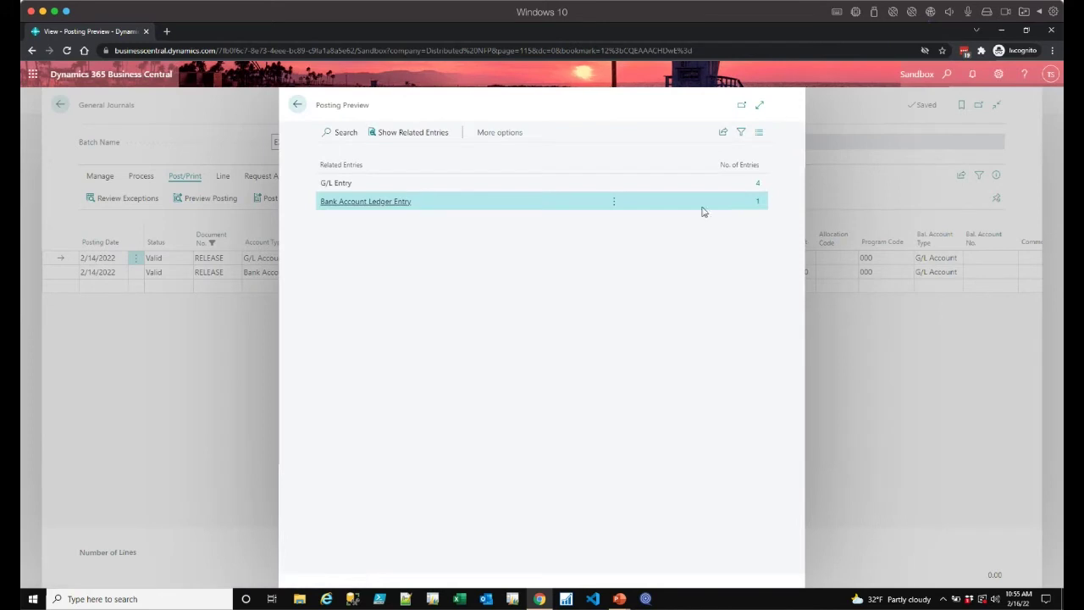
{"action": "left_click", "coordinate": [759, 187]}
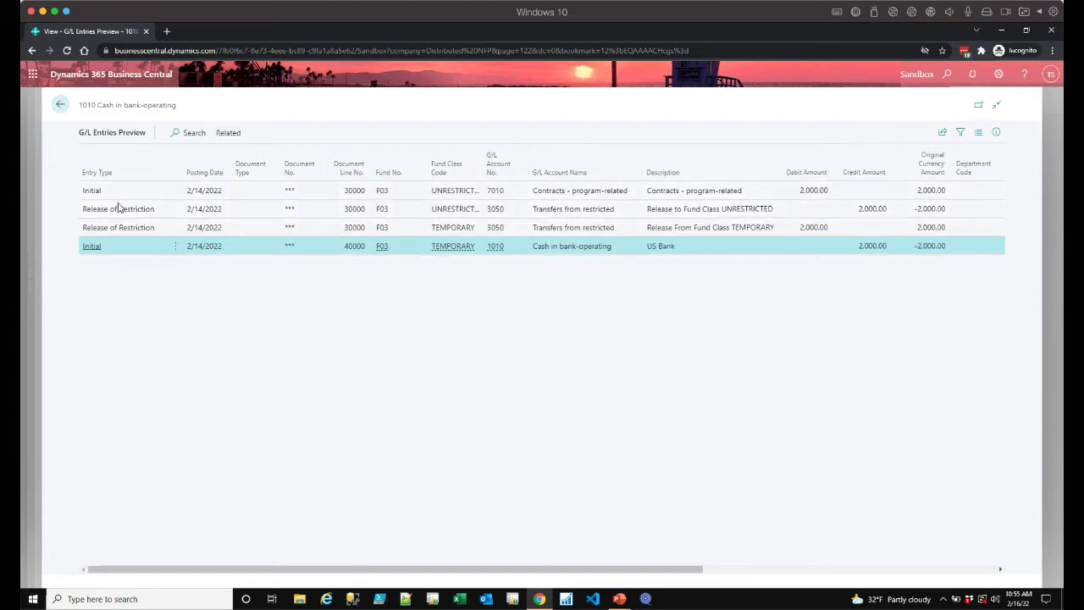
{"action": "left_click", "coordinate": [60, 106]}
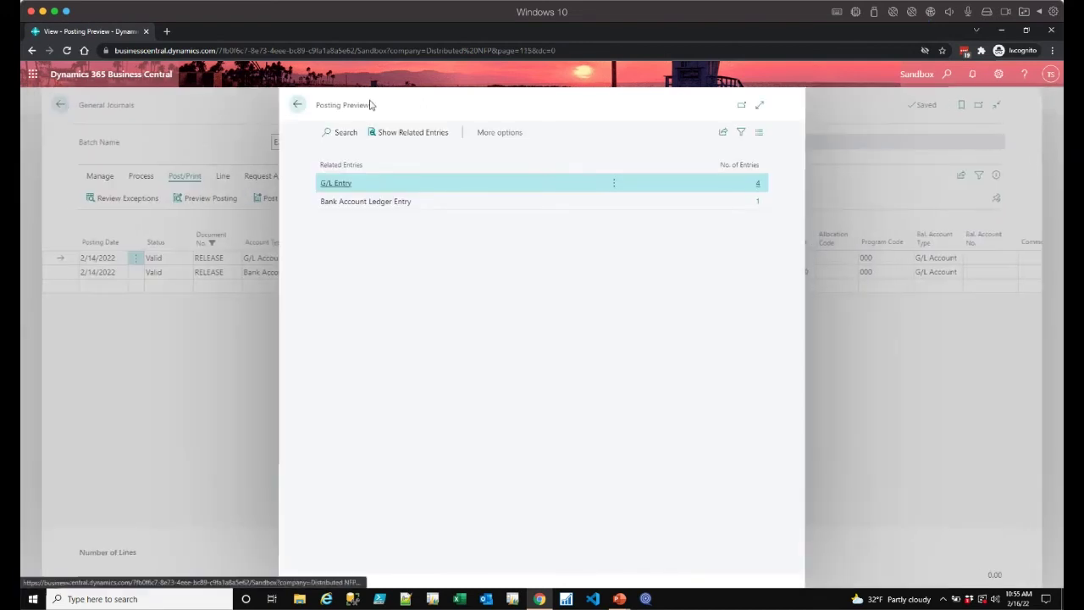
{"action": "left_click", "coordinate": [298, 105]}
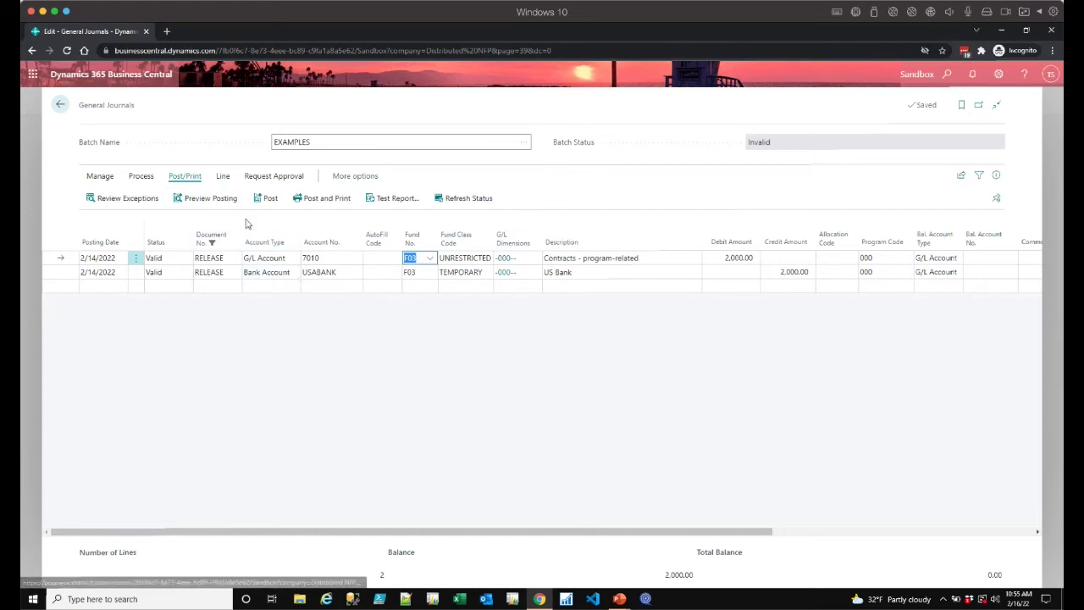
- Leave the general journals, go to the Funds list and open the CATA100 CATA Grant card
{"action": "left_click", "coordinate": [61, 106]}
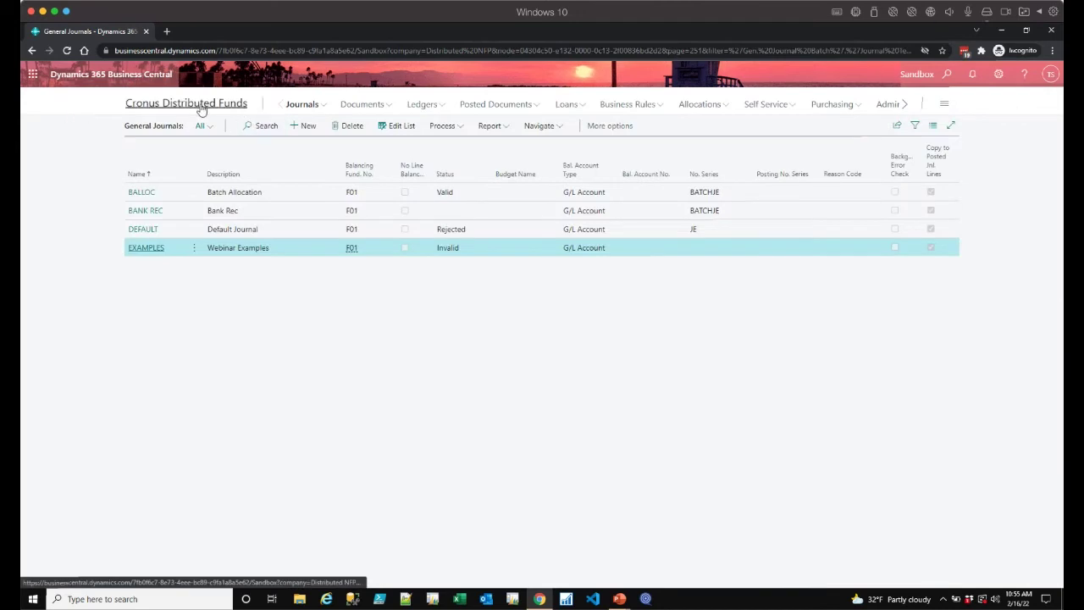
{"action": "left_click", "coordinate": [201, 109]}
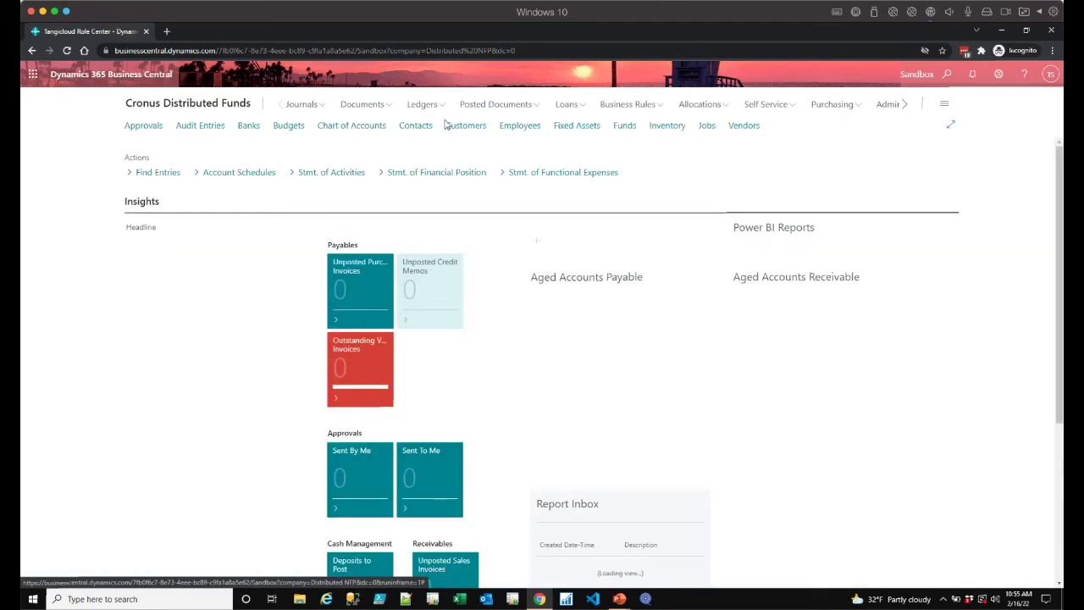
{"action": "left_click", "coordinate": [626, 126]}
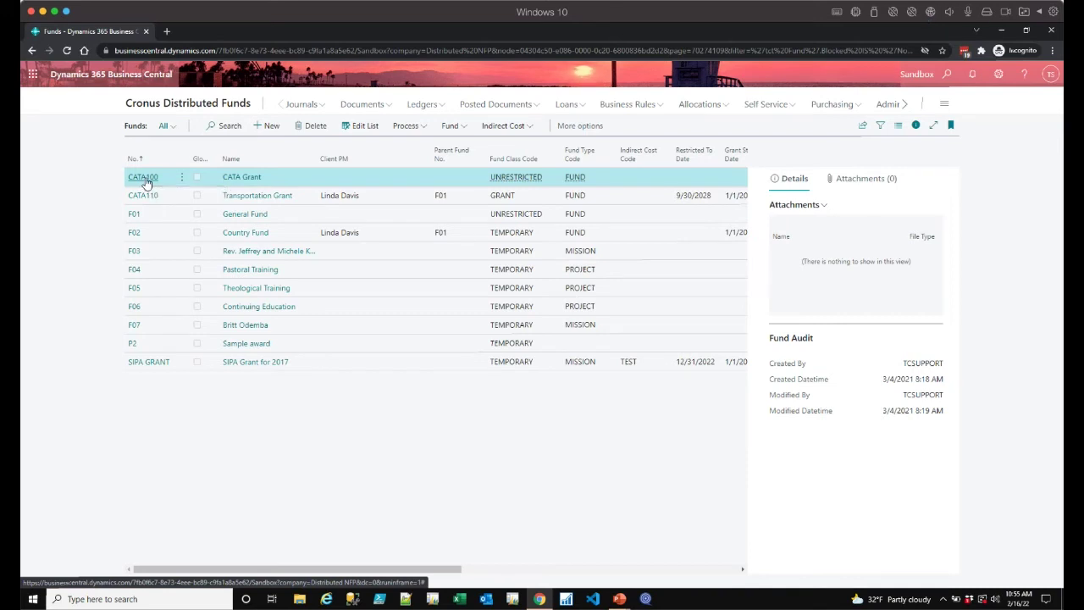
{"action": "left_click", "coordinate": [143, 177]}
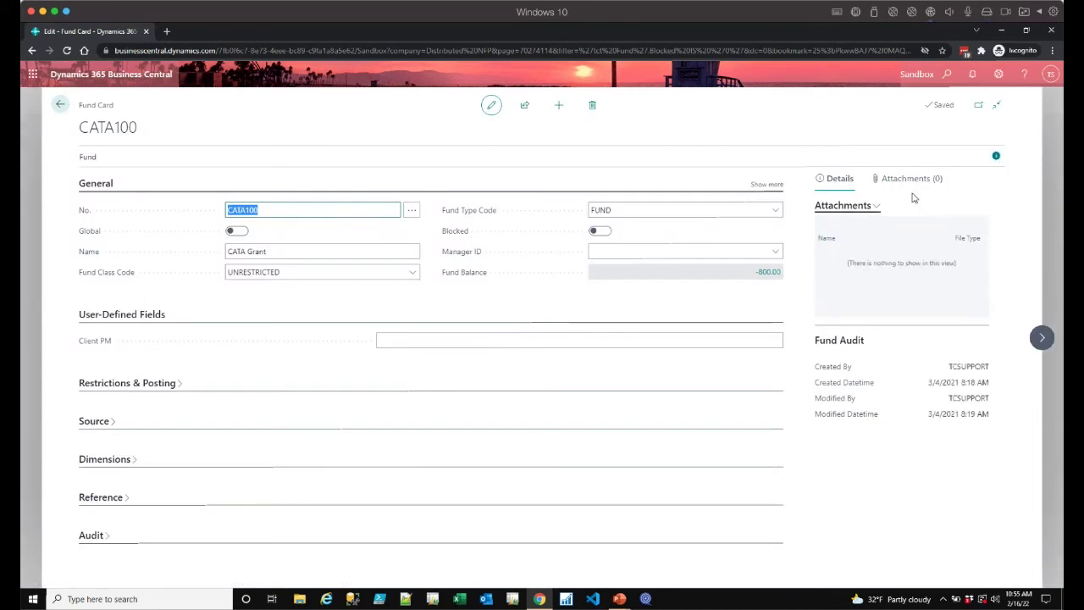
- Hide the FactBox, browse all fund classes while keeping UNRESTRICTED, and expand Restrictions & Posting
{"action": "left_click", "coordinate": [995, 156]}
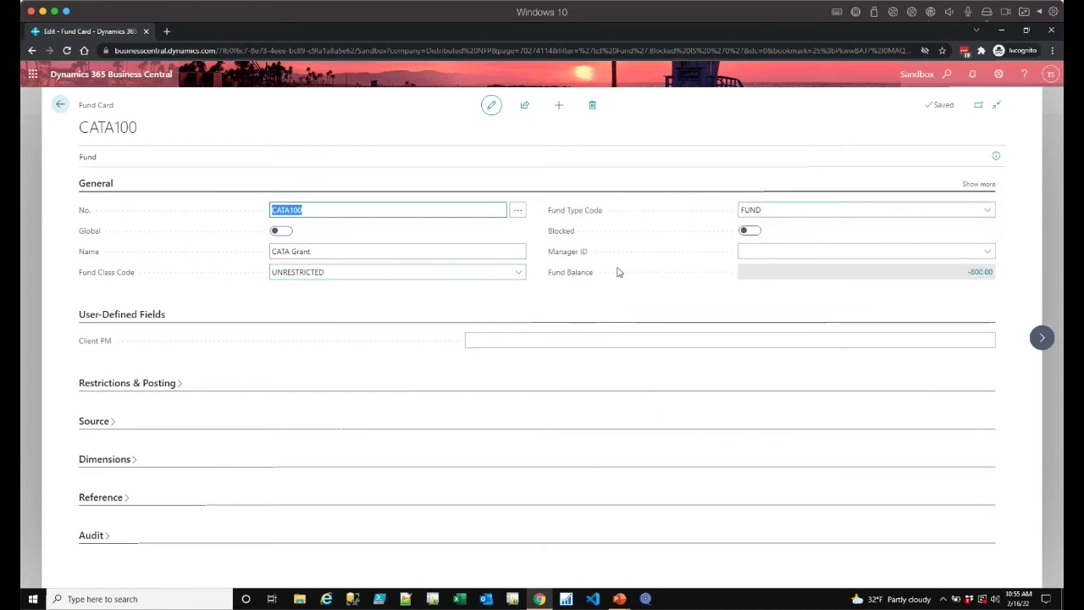
{"action": "left_click", "coordinate": [518, 273]}
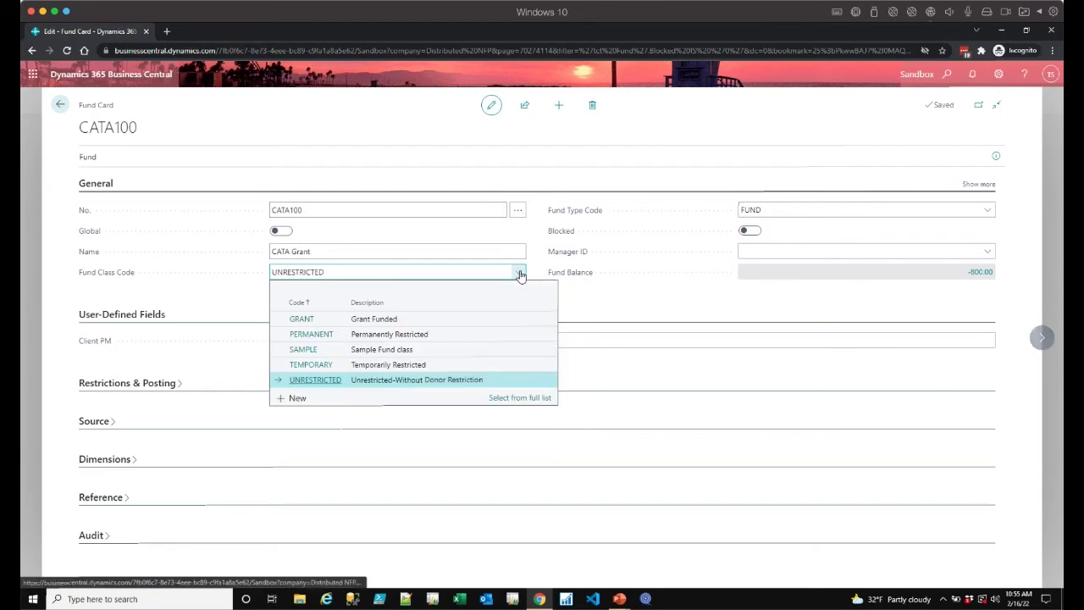
{"action": "left_click", "coordinate": [535, 399]}
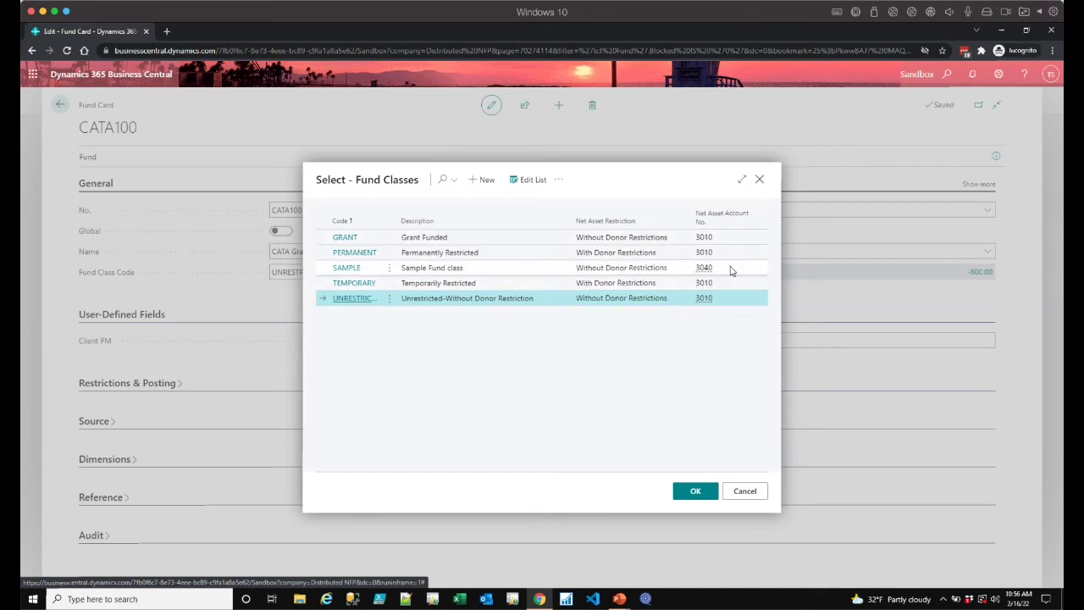
{"action": "key", "text": "Escape"}
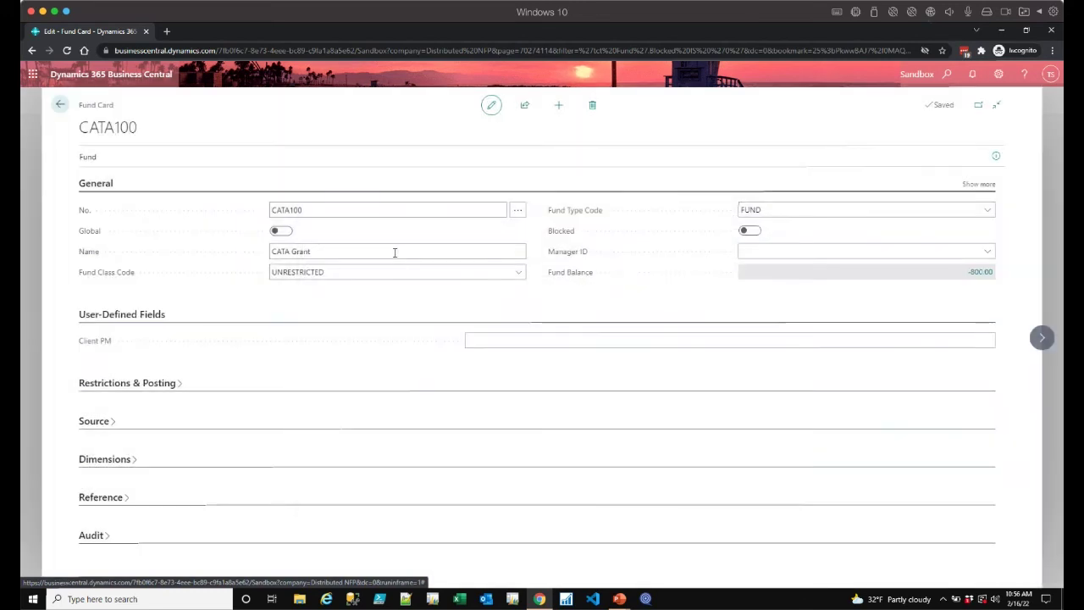
{"action": "left_click", "coordinate": [167, 385]}
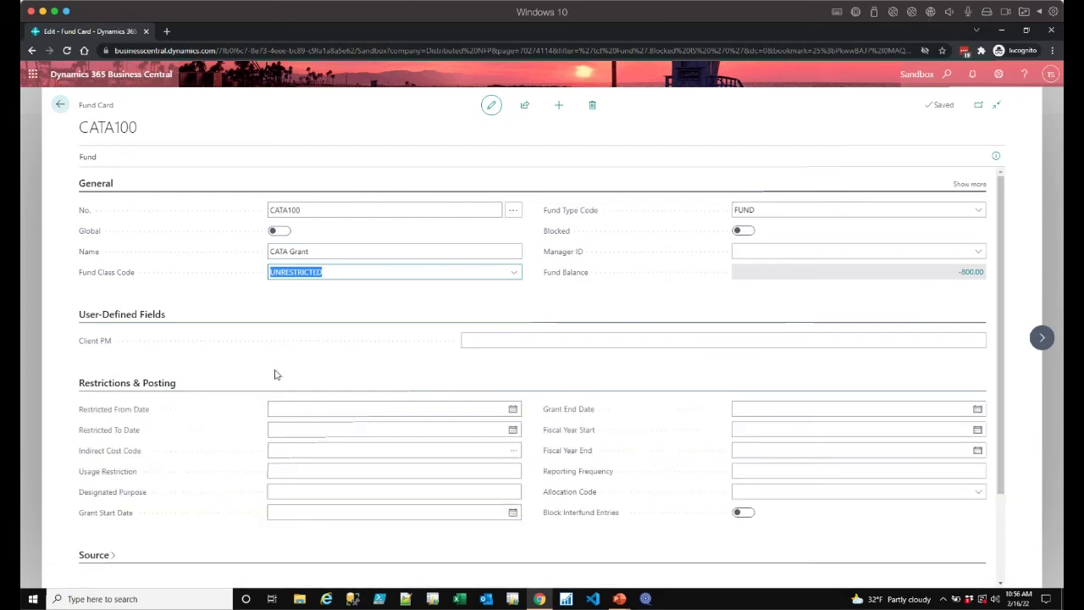
- Expand CATA100's Source section to review the State of Michigan funder address details
{"action": "scroll", "coordinate": [274, 375], "scroll_direction": "down", "scroll_amount": 1}
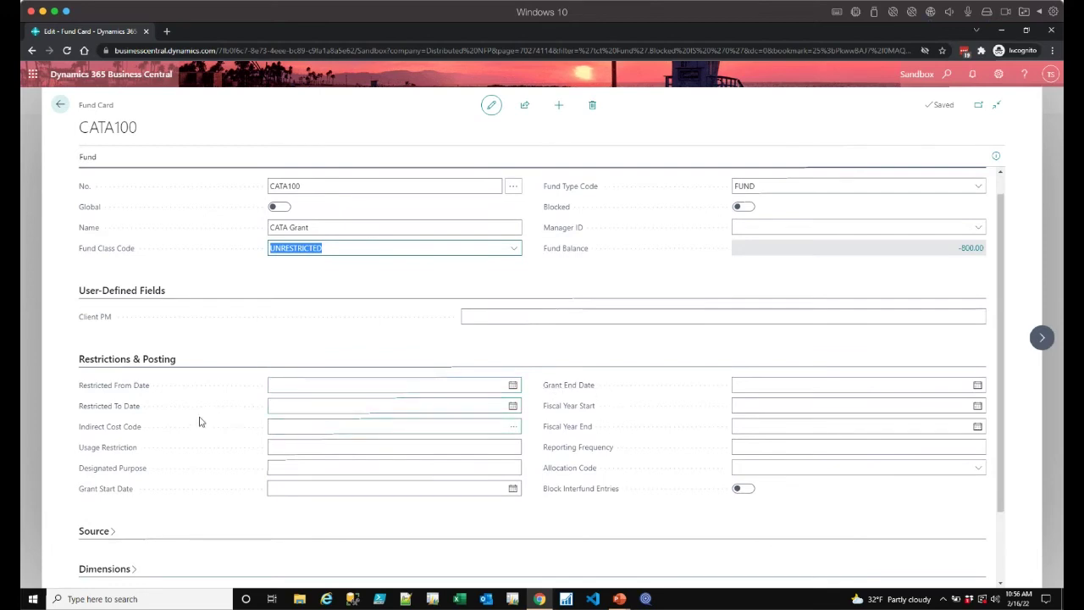
{"action": "scroll", "coordinate": [174, 532], "scroll_direction": "down", "scroll_amount": 1}
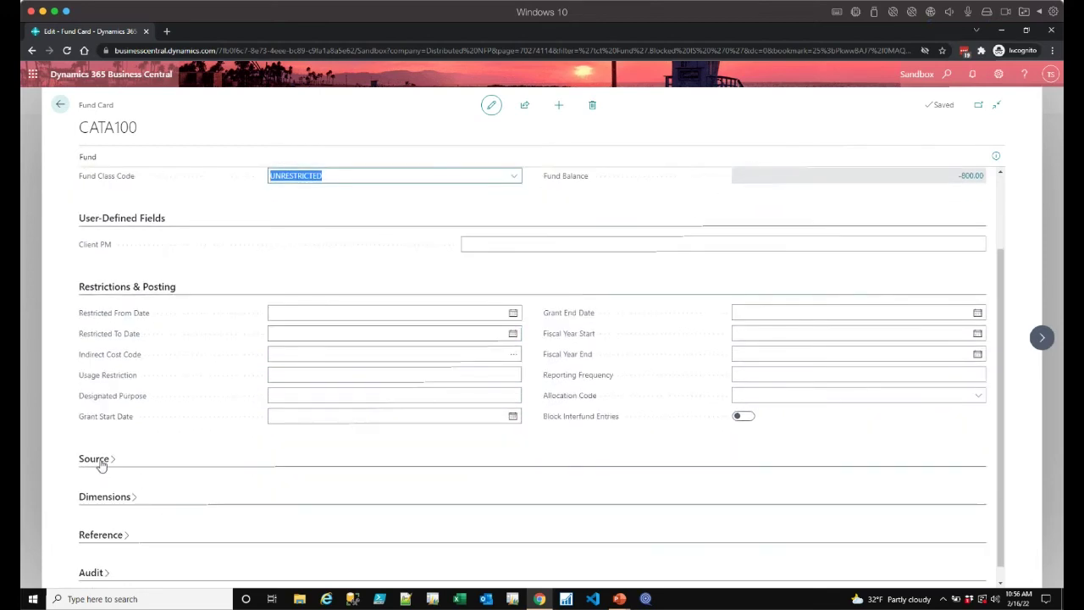
{"action": "left_click", "coordinate": [101, 464]}
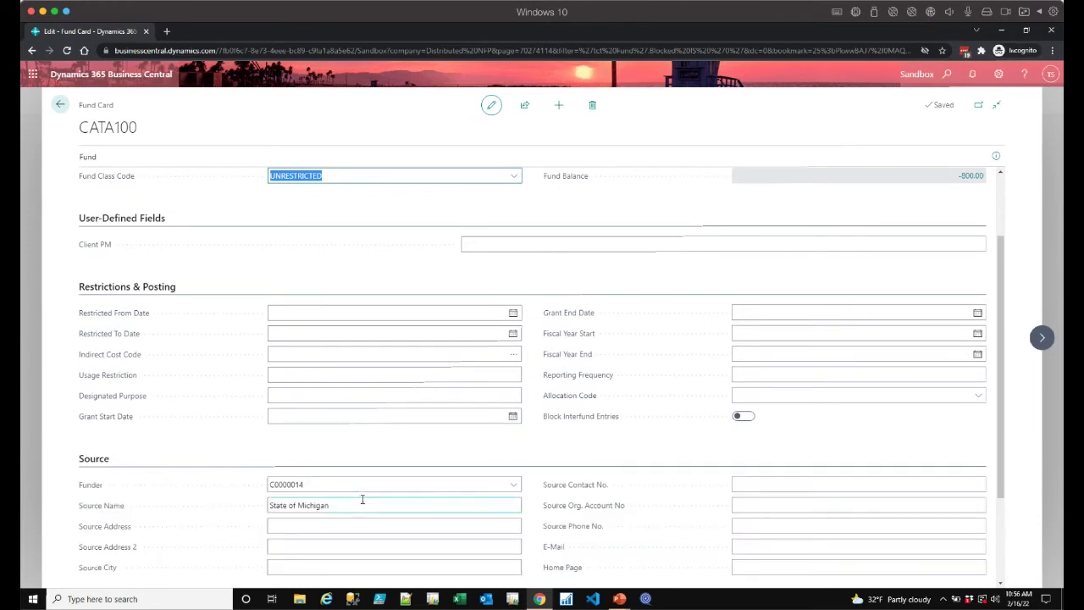
{"action": "scroll", "coordinate": [362, 499], "scroll_direction": "down", "scroll_amount": 1}
{"action": "scroll", "coordinate": [534, 513], "scroll_direction": "down", "scroll_amount": 1}
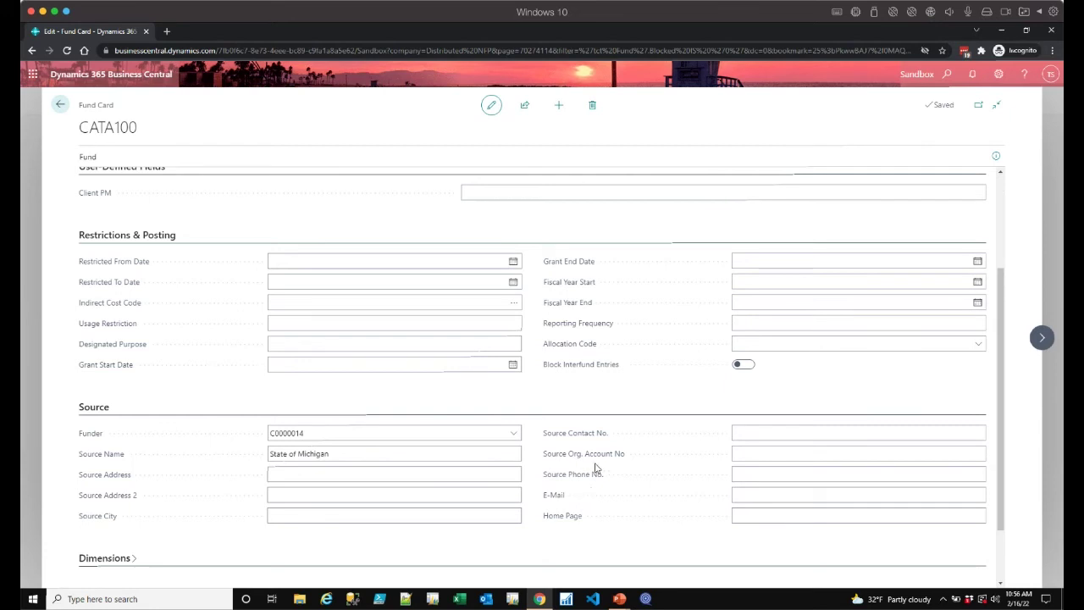
{"action": "left_click", "coordinate": [517, 514]}
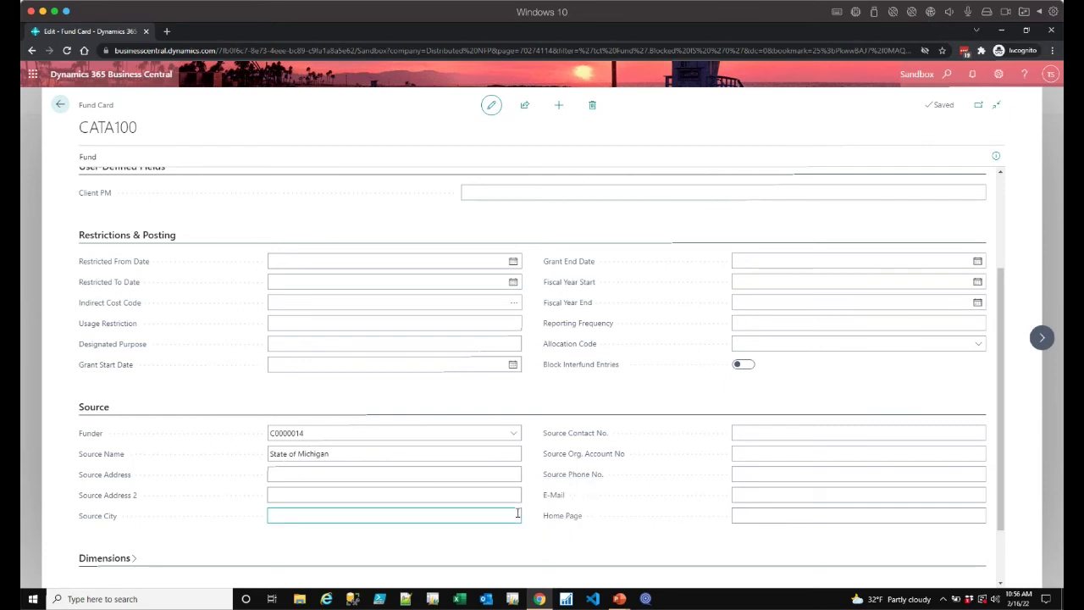
{"action": "key", "text": "shift+Tab"}
- Expand the Dimensions section, then go back to the eleven-fund Funds list
{"action": "scroll", "coordinate": [124, 454], "scroll_direction": "down", "scroll_amount": 1}
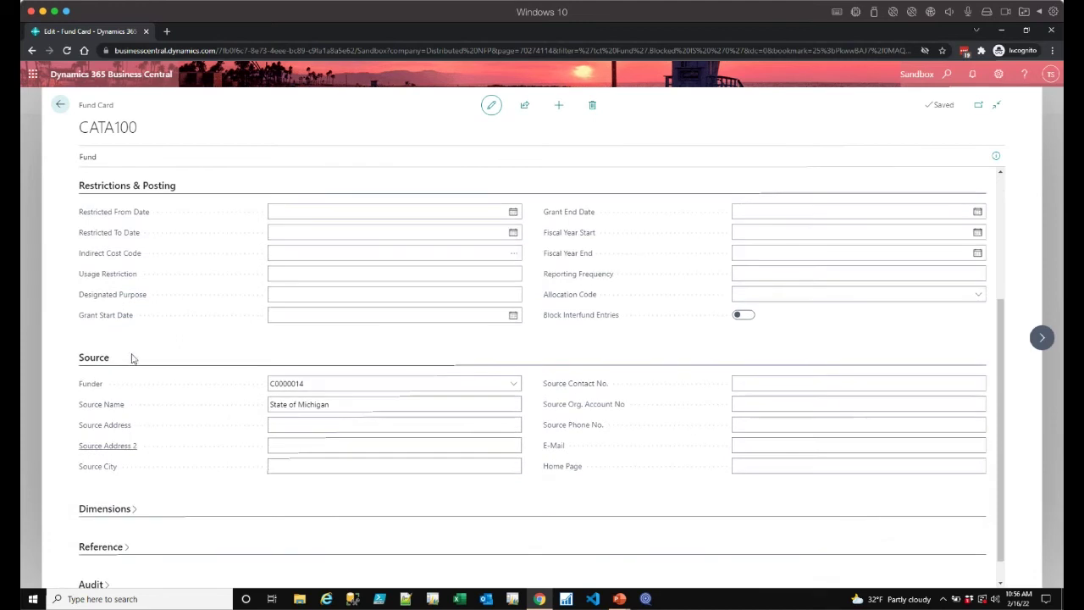
{"action": "left_click", "coordinate": [117, 515]}
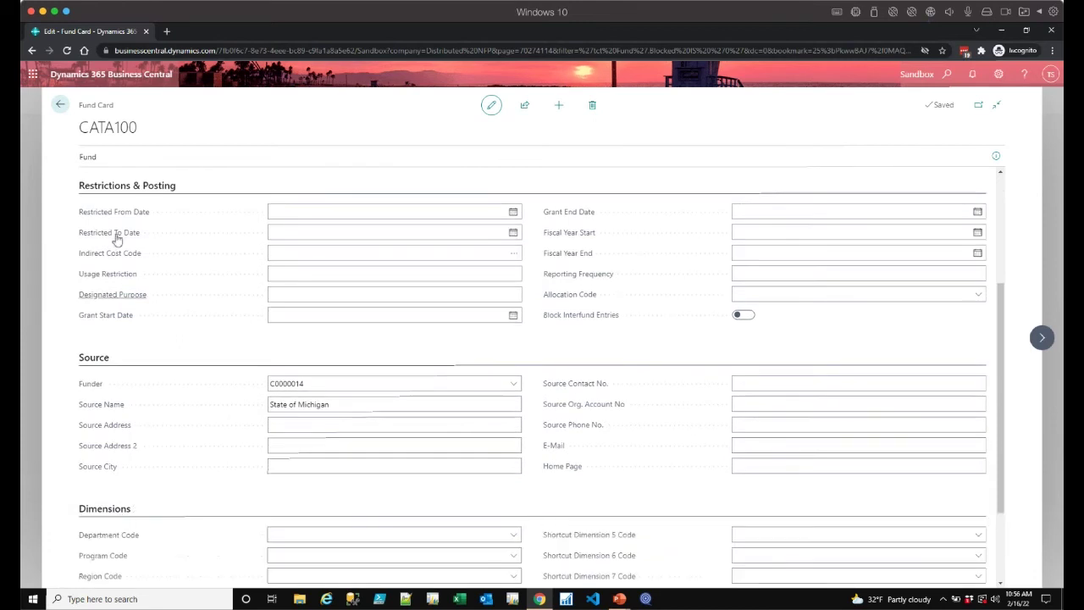
{"action": "left_click", "coordinate": [62, 104]}
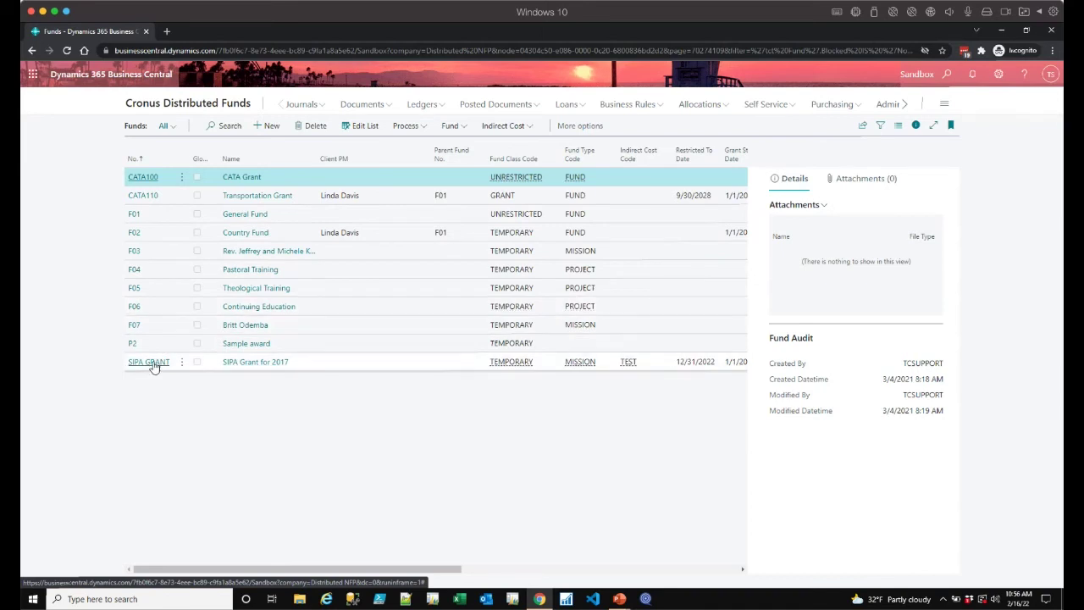
- Check CATA110's grant dates 1/1/2021–8/31/2024 and browse indirect cost rules without choosing one
{"action": "left_click", "coordinate": [142, 197]}
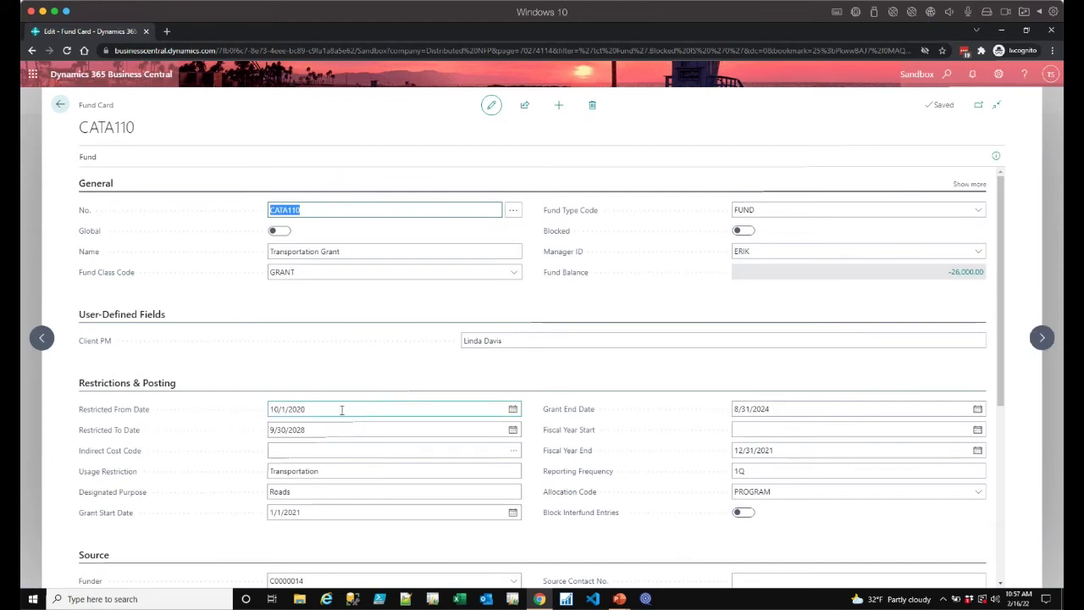
{"action": "left_click", "coordinate": [339, 409]}
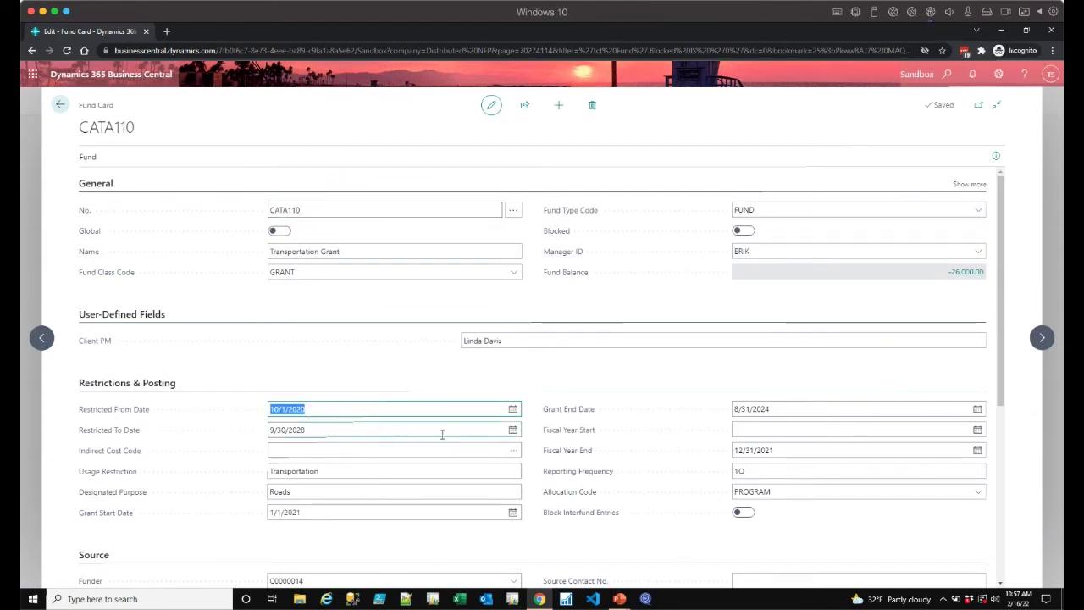
{"action": "left_click", "coordinate": [351, 508]}
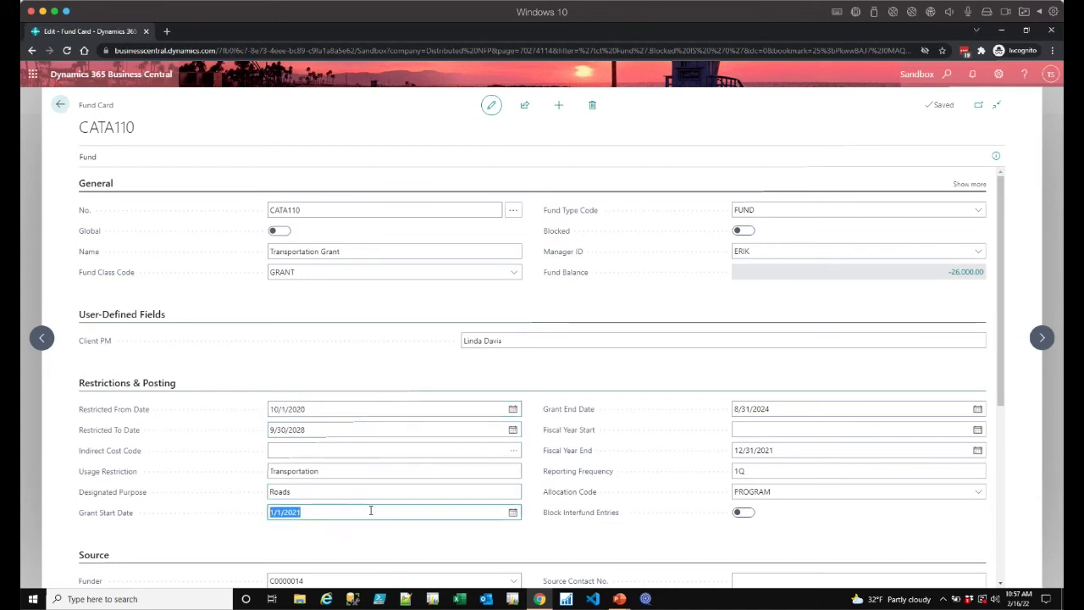
{"action": "left_click", "coordinate": [785, 409]}
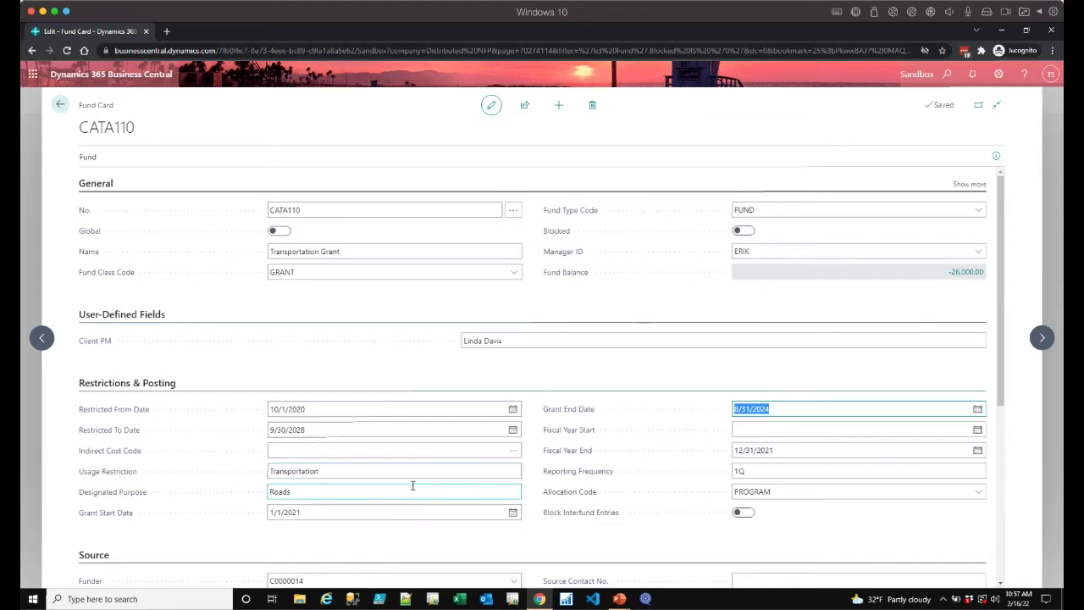
{"action": "left_click", "coordinate": [514, 456]}
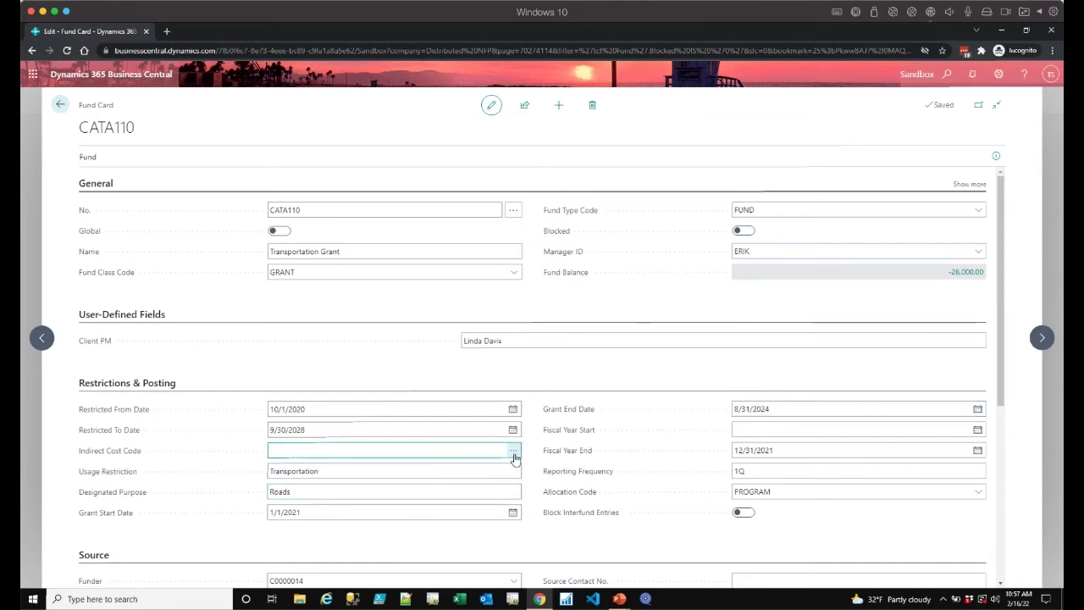
{"action": "left_click", "coordinate": [514, 456]}
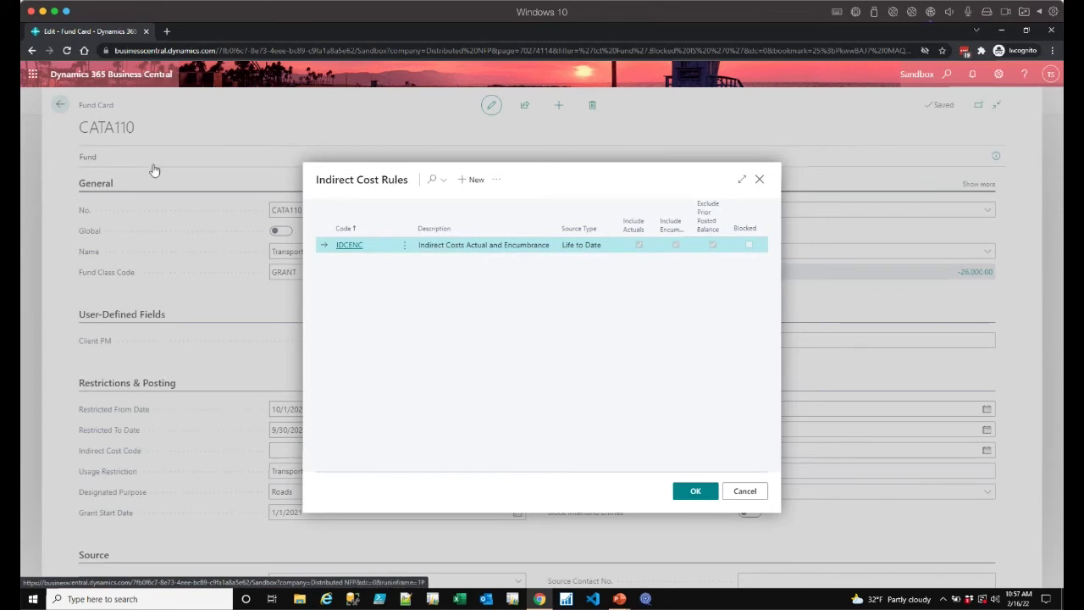
{"action": "key", "text": "Escape"}
{"action": "left_click", "coordinate": [63, 106]}
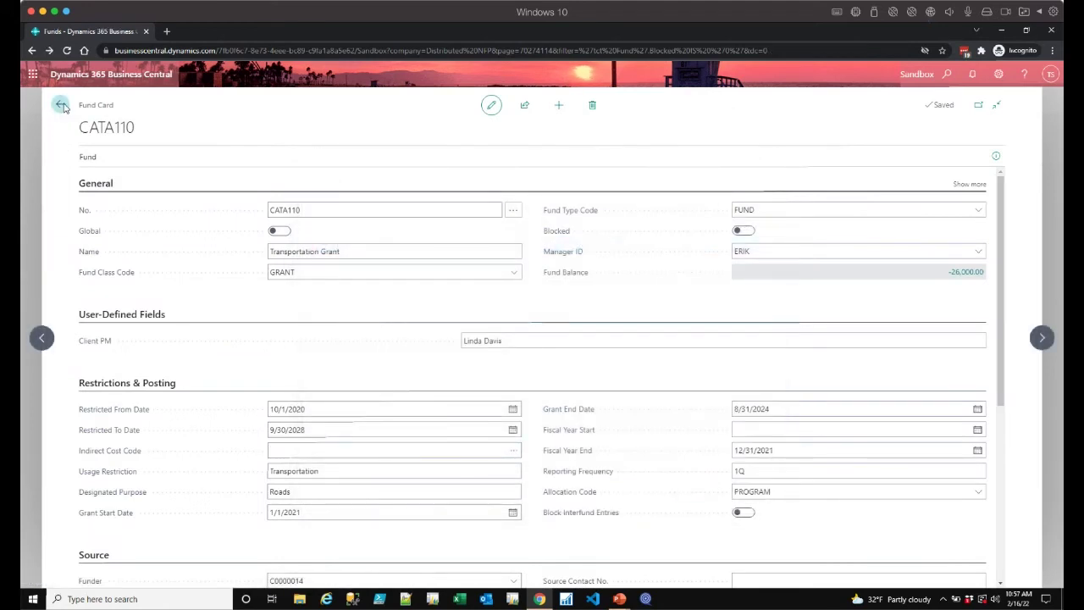
- Review the IDCENC indirect cost rule card, then hide the FactBox to show more fund columns
{"action": "left_click", "coordinate": [533, 127]}
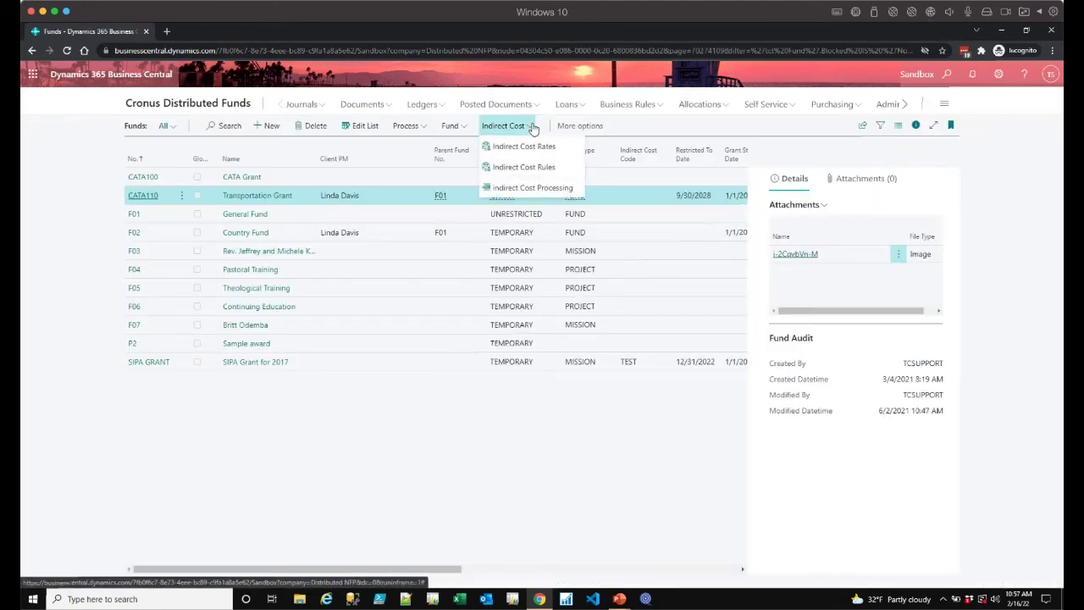
{"action": "left_click", "coordinate": [535, 168]}
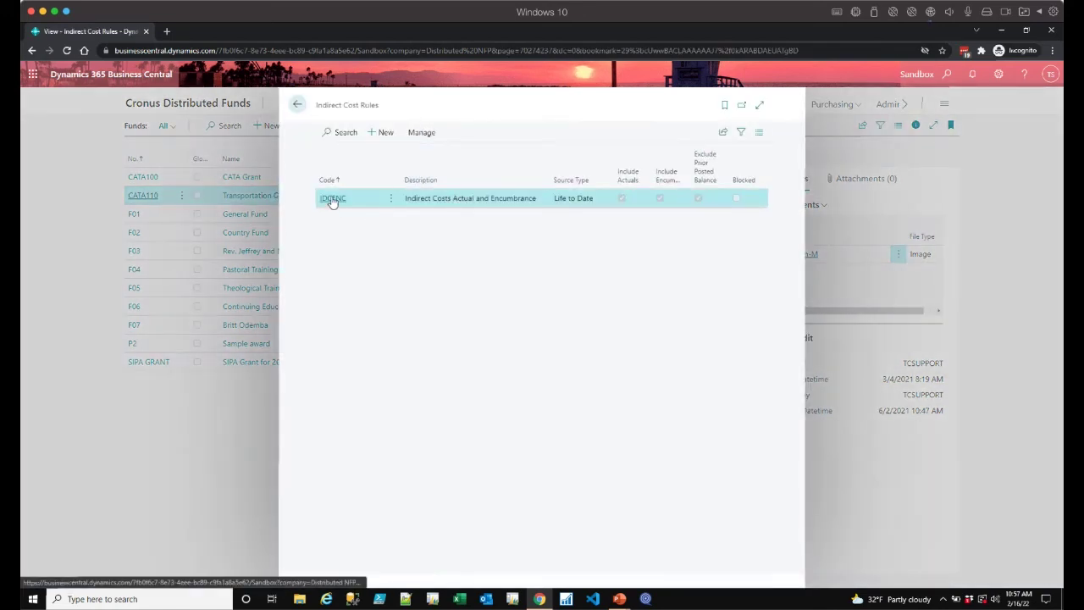
{"action": "left_click", "coordinate": [331, 198]}
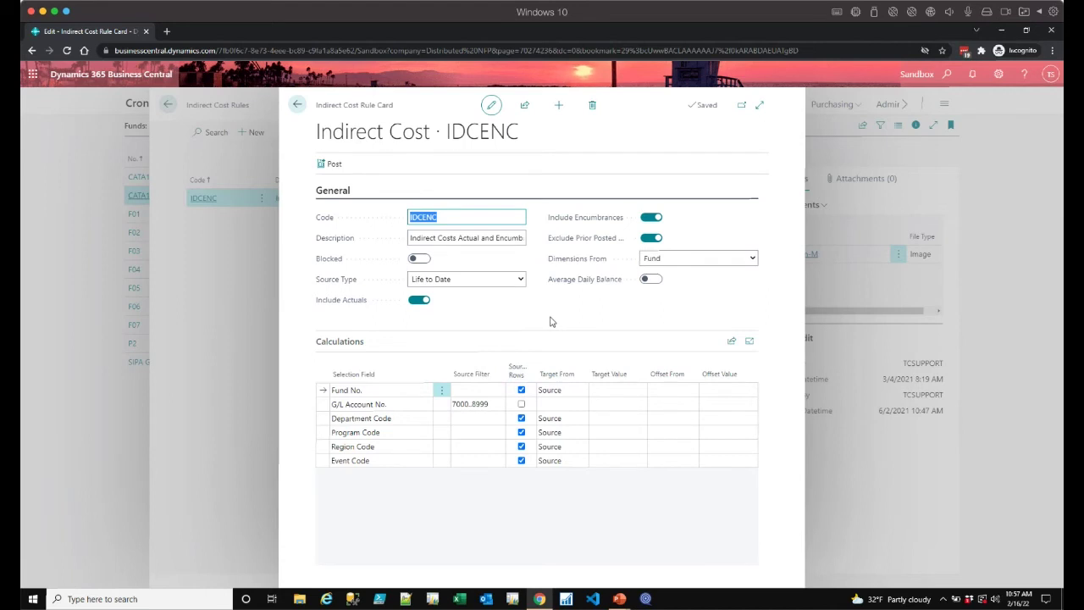
{"action": "left_click", "coordinate": [299, 106]}
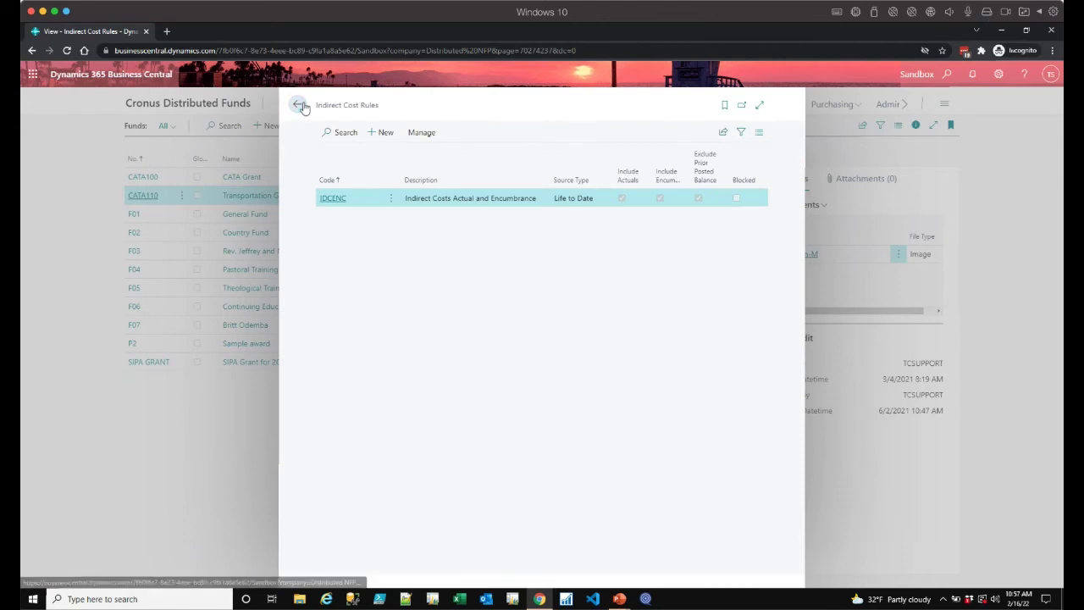
{"action": "left_click", "coordinate": [238, 259]}
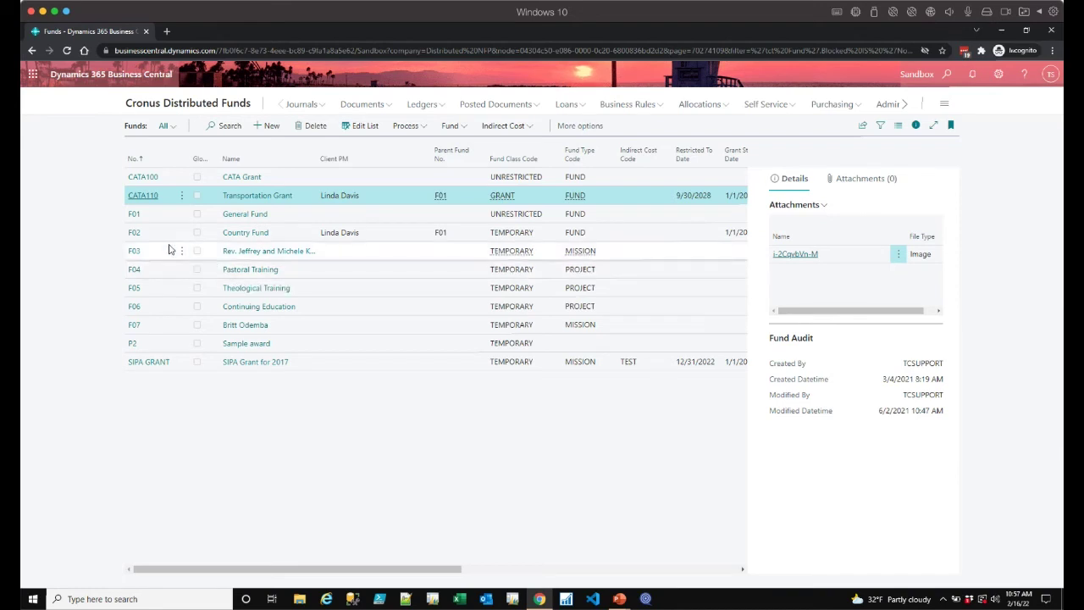
{"action": "left_click", "coordinate": [914, 126]}
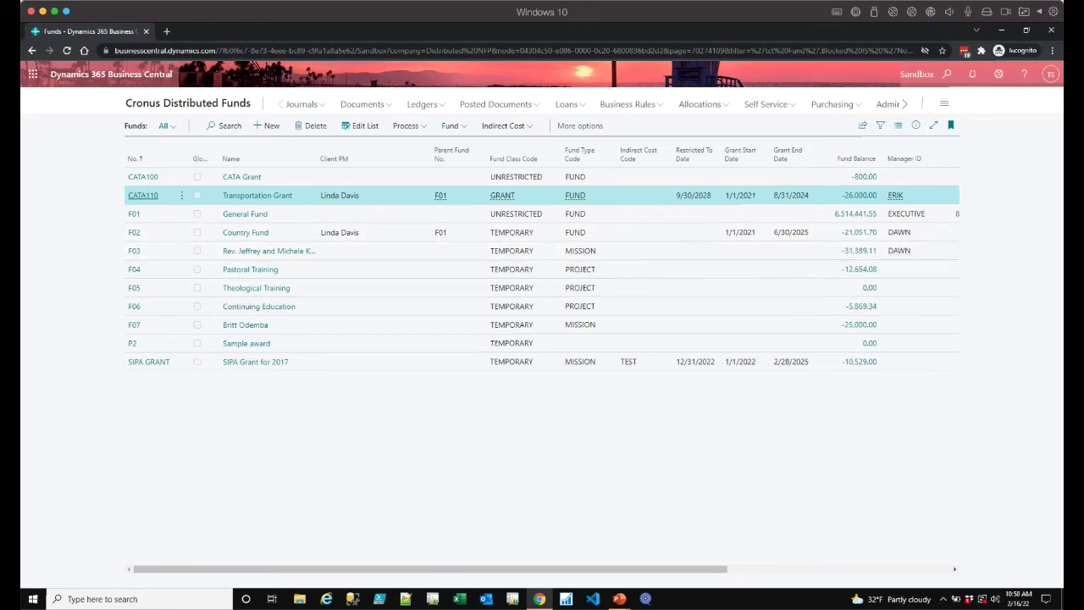
- Present the Fund Management, Grant Management and Multiple Allocation Options slides, then return to Business Central
{"action": "mouse_move", "coordinate": [619, 599]}
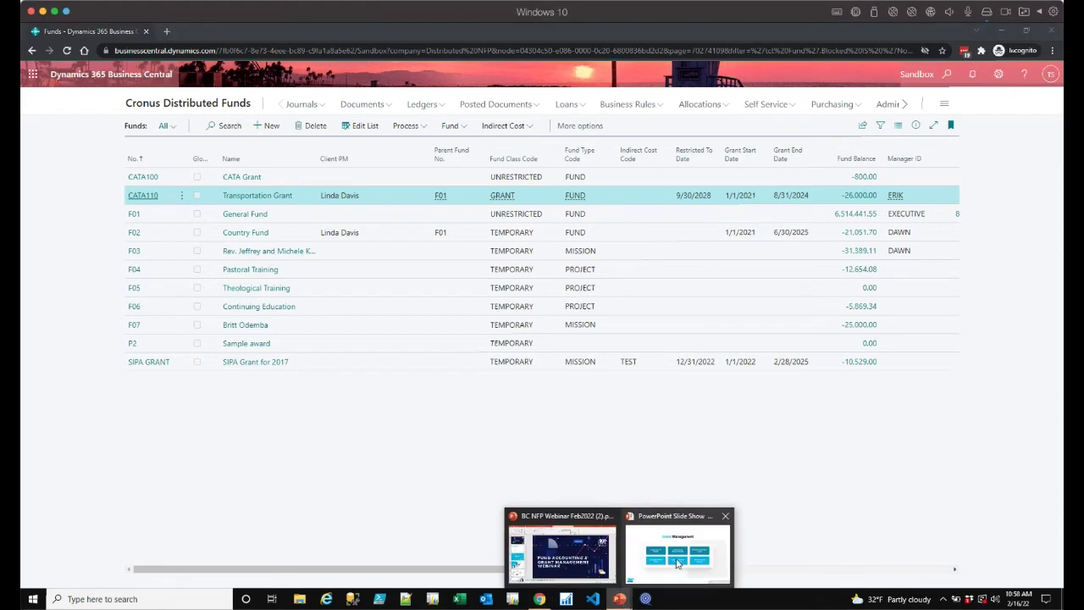
{"action": "left_click", "coordinate": [678, 564]}
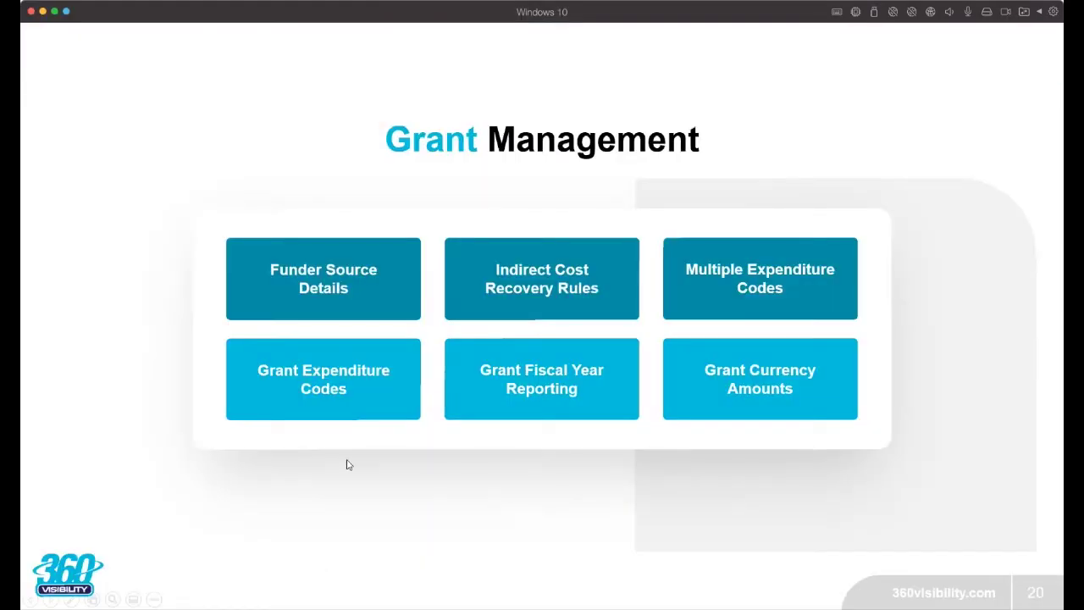
{"action": "left_click", "coordinate": [286, 209]}
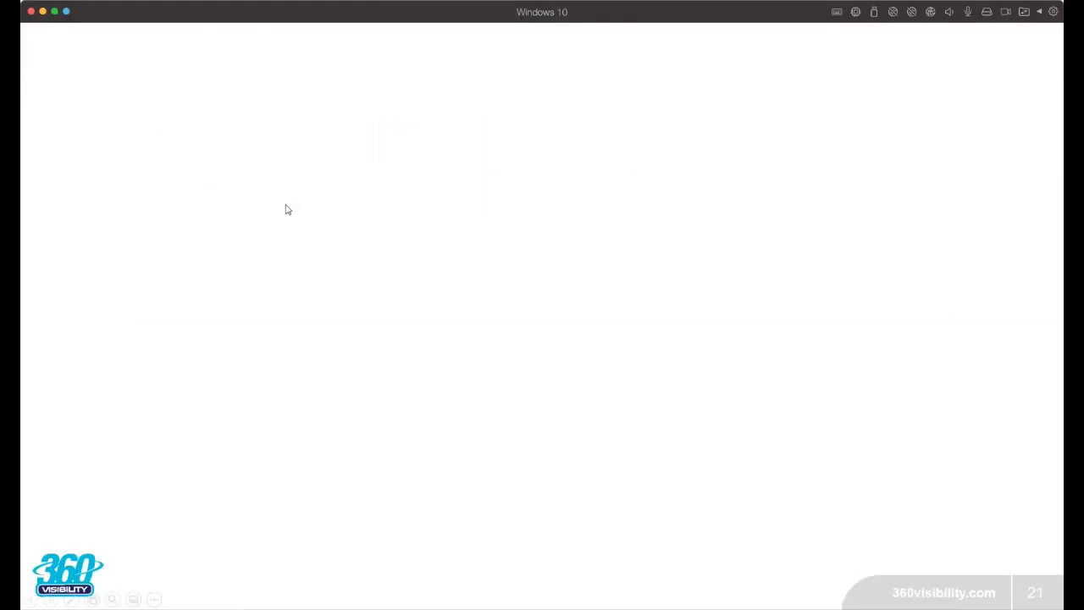
{"action": "key", "text": "Left"}
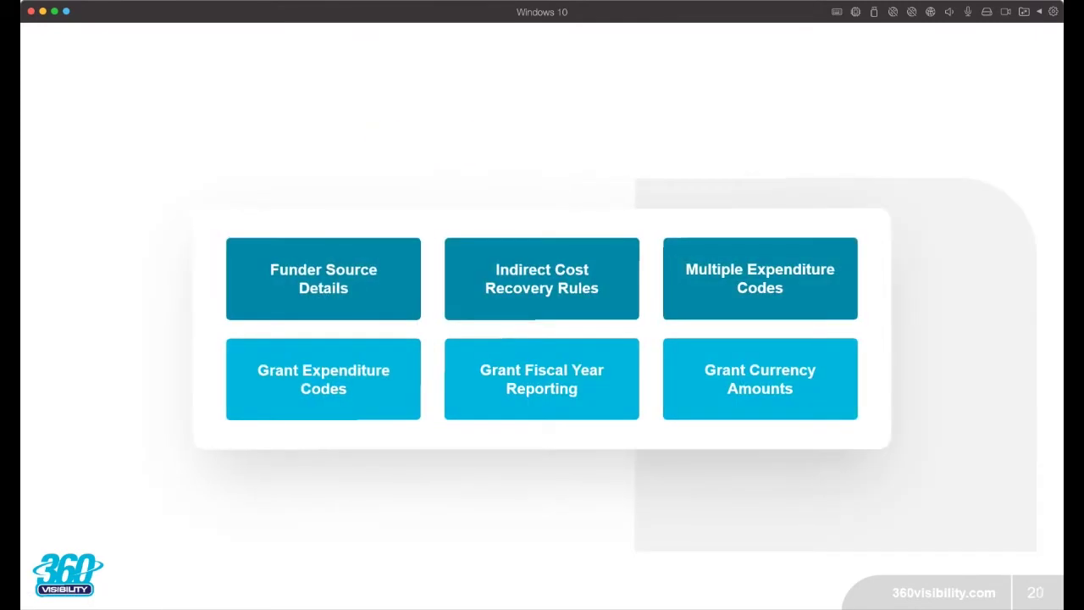
{"action": "key", "text": "Left"}
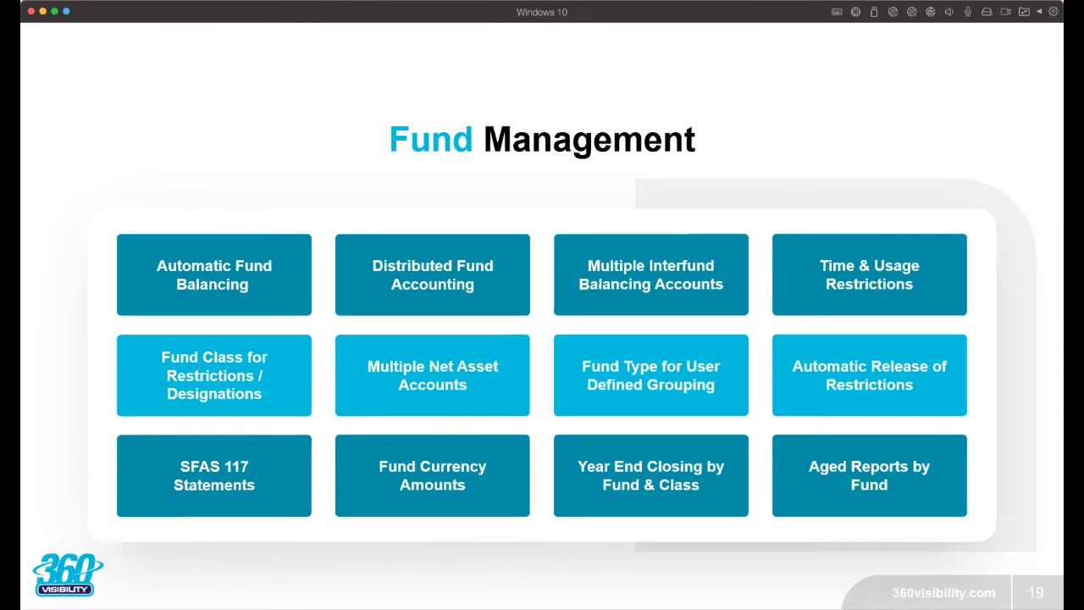
{"action": "key", "text": "Right"}
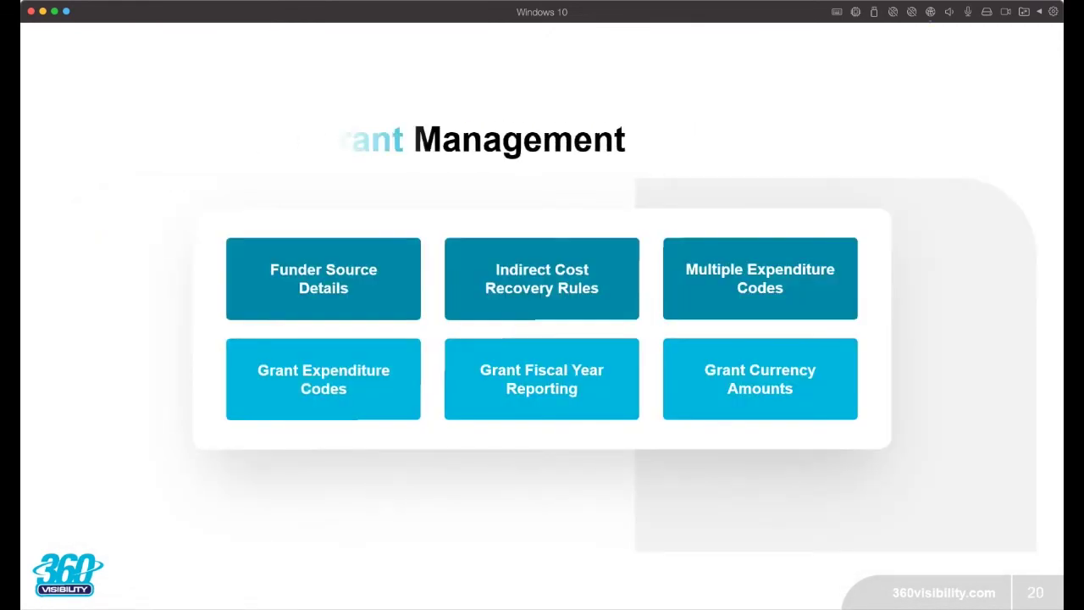
{"action": "key", "text": "Right"}
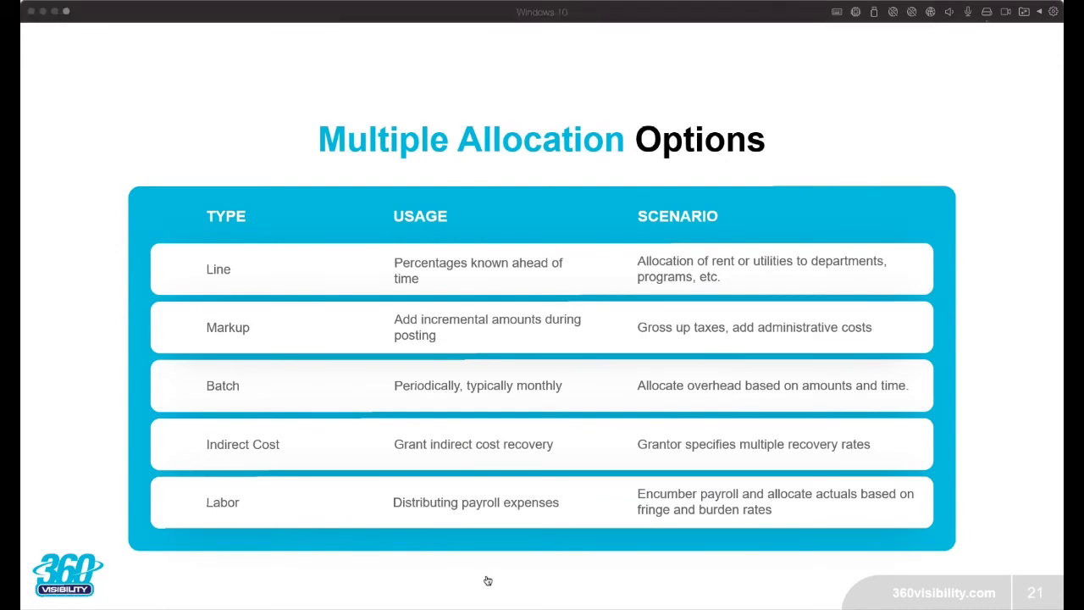
{"action": "key", "text": "alt+Tab"}
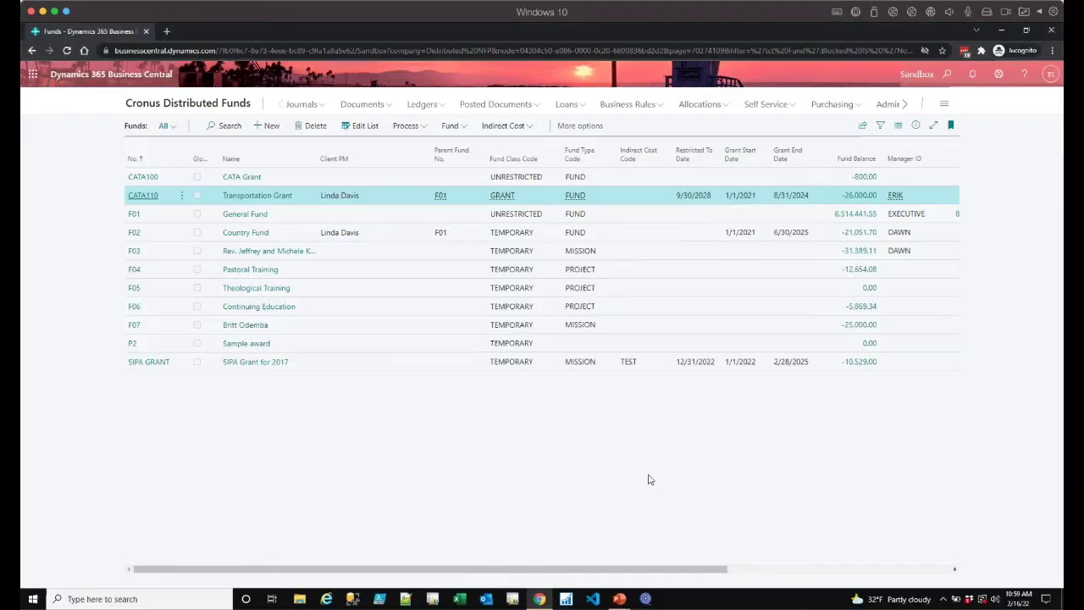
- Zoom the browser page to 150% and display the Line, Markup and Batch Allocations choices
{"action": "left_click", "coordinate": [706, 107]}
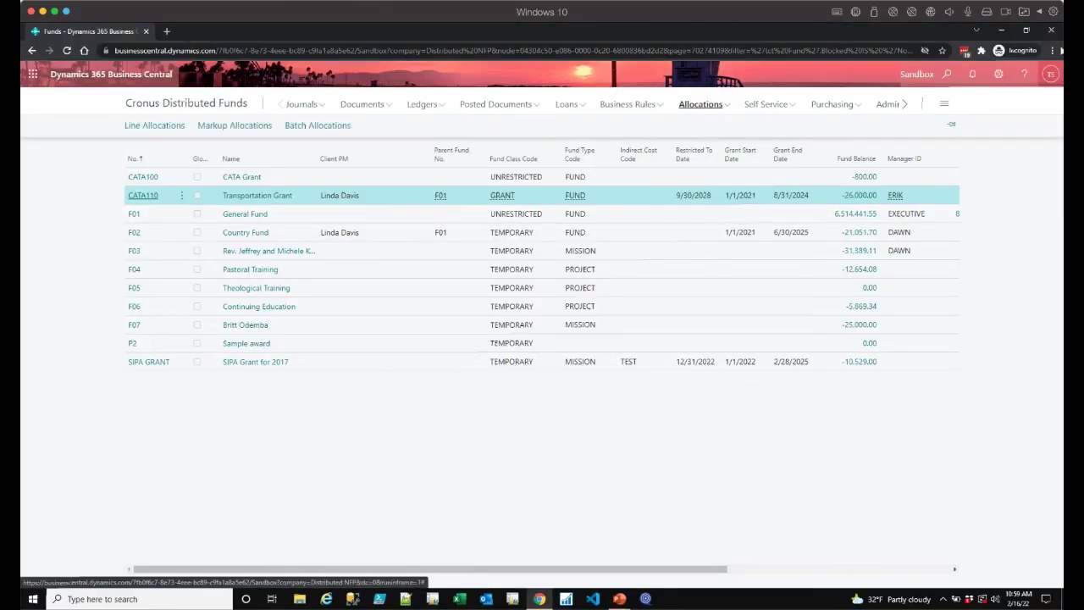
{"action": "left_click", "coordinate": [1052, 51]}
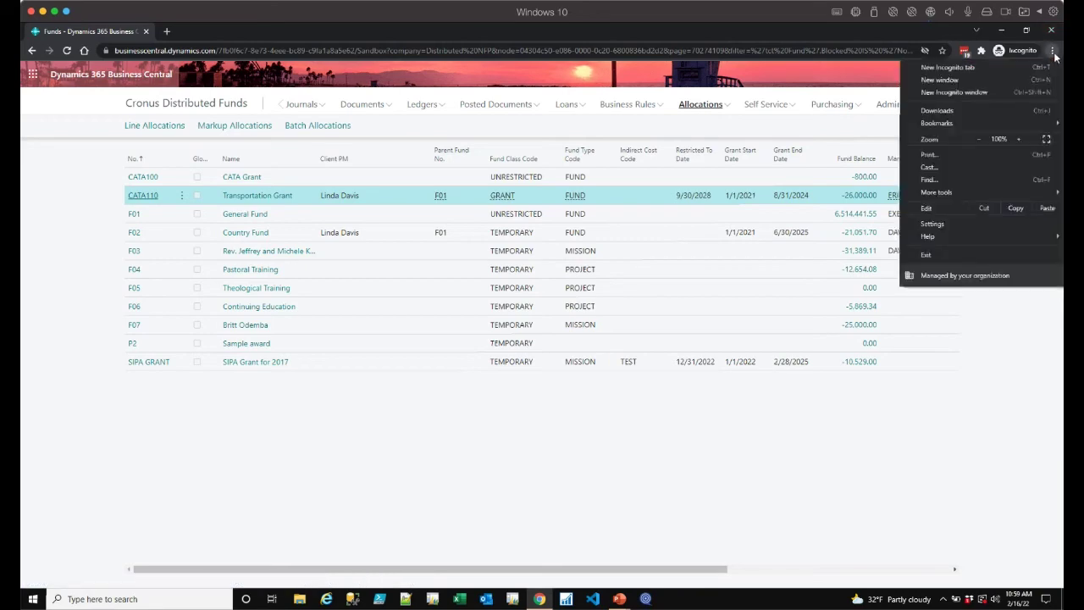
{"action": "left_click", "coordinate": [1021, 141]}
{"action": "left_click", "coordinate": [1020, 141]}
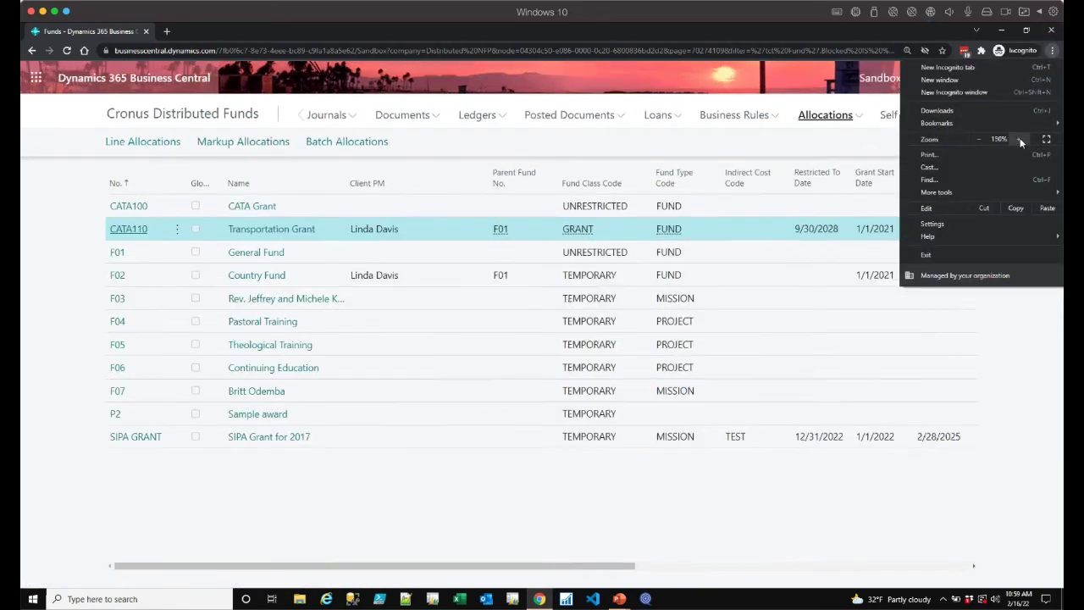
{"action": "left_click", "coordinate": [1020, 140]}
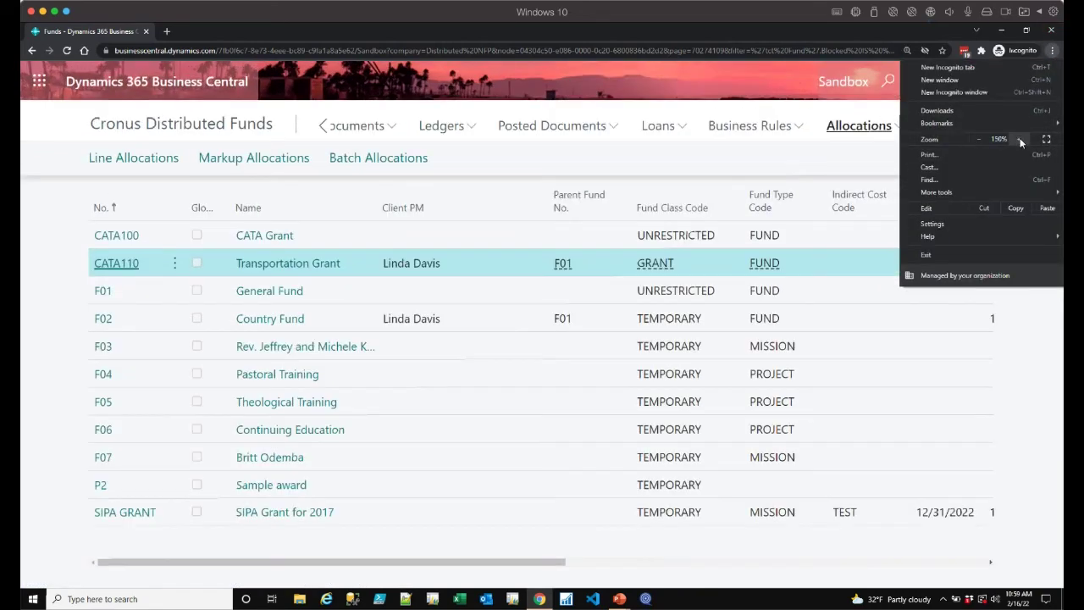
{"action": "left_click", "coordinate": [48, 123]}
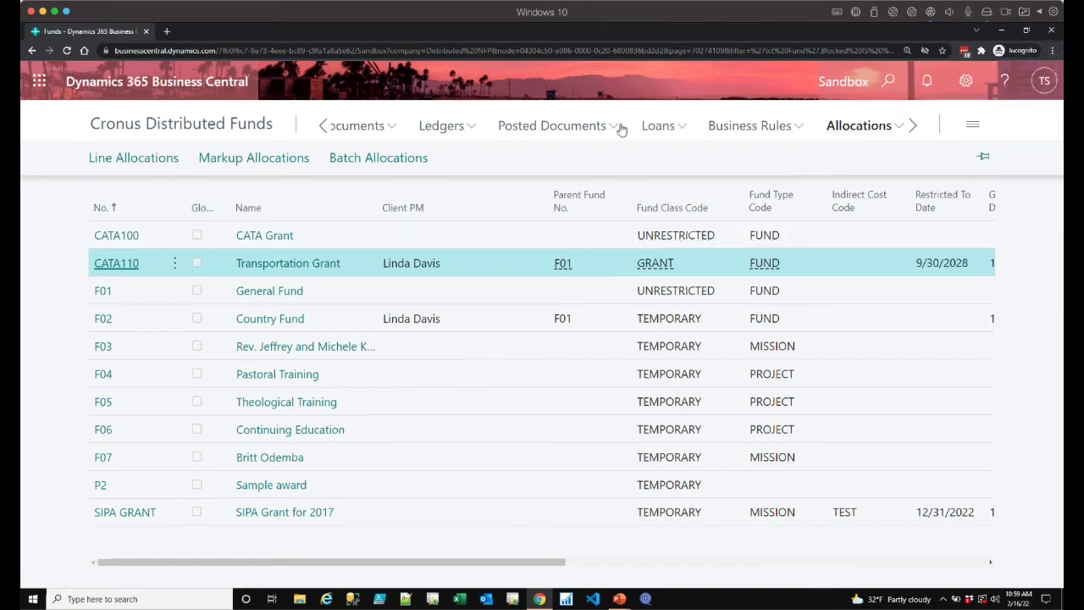
{"action": "left_click", "coordinate": [860, 127]}
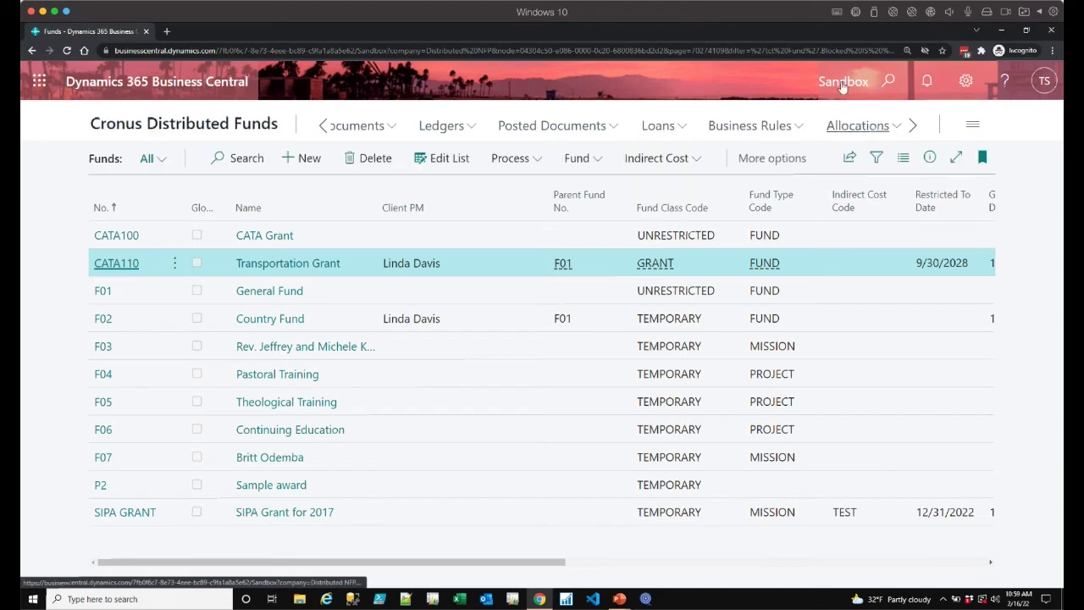
{"action": "left_click", "coordinate": [860, 126]}
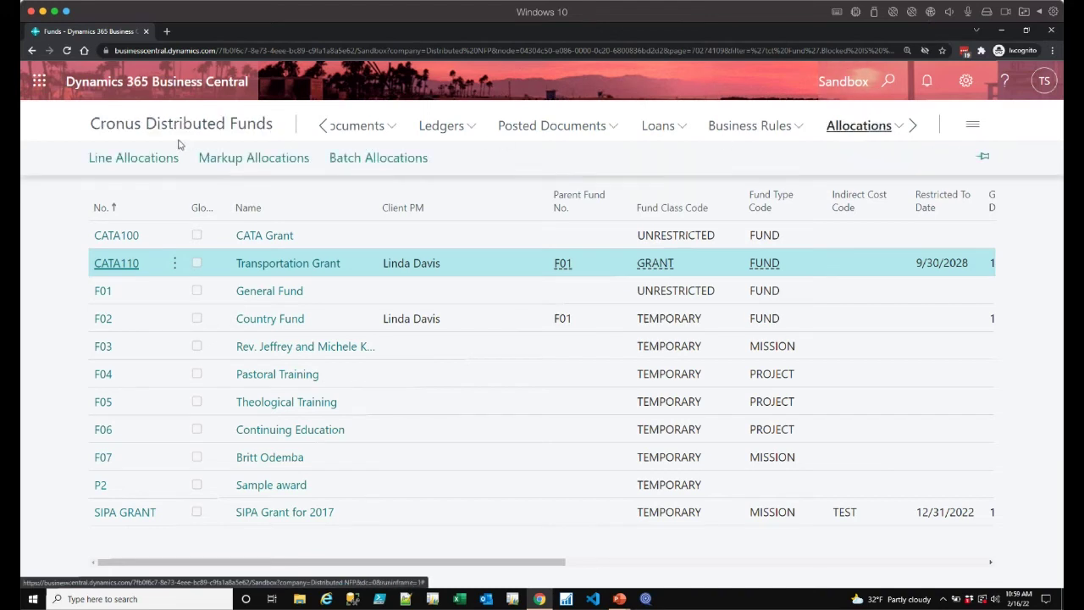
- Open the UTILITIES line allocation, step to its second 60/40 ADM–IT record, and return to the list
{"action": "left_click", "coordinate": [157, 160]}
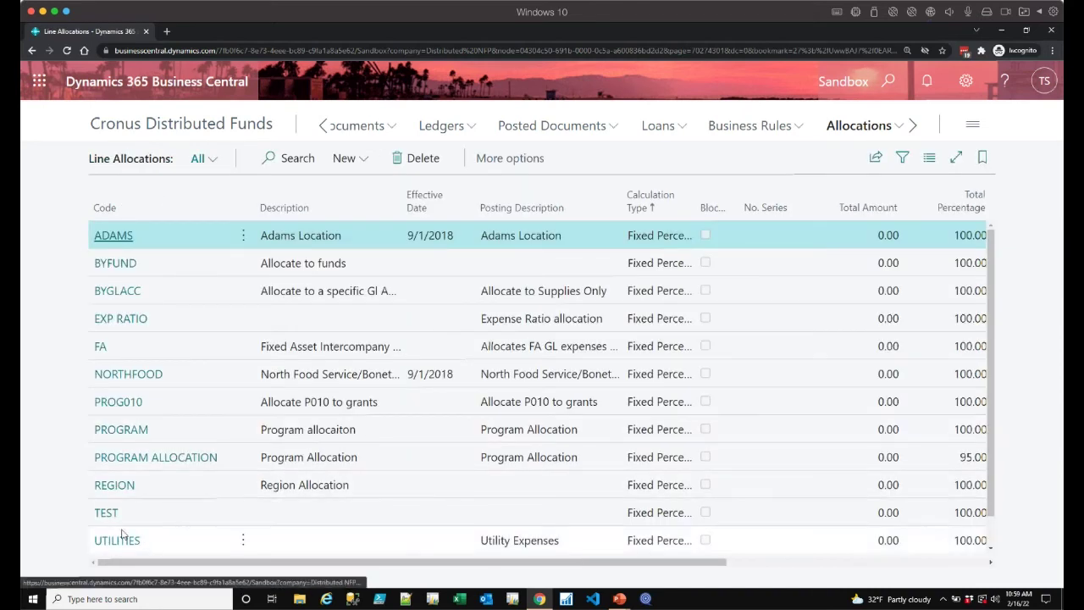
{"action": "left_click", "coordinate": [120, 549]}
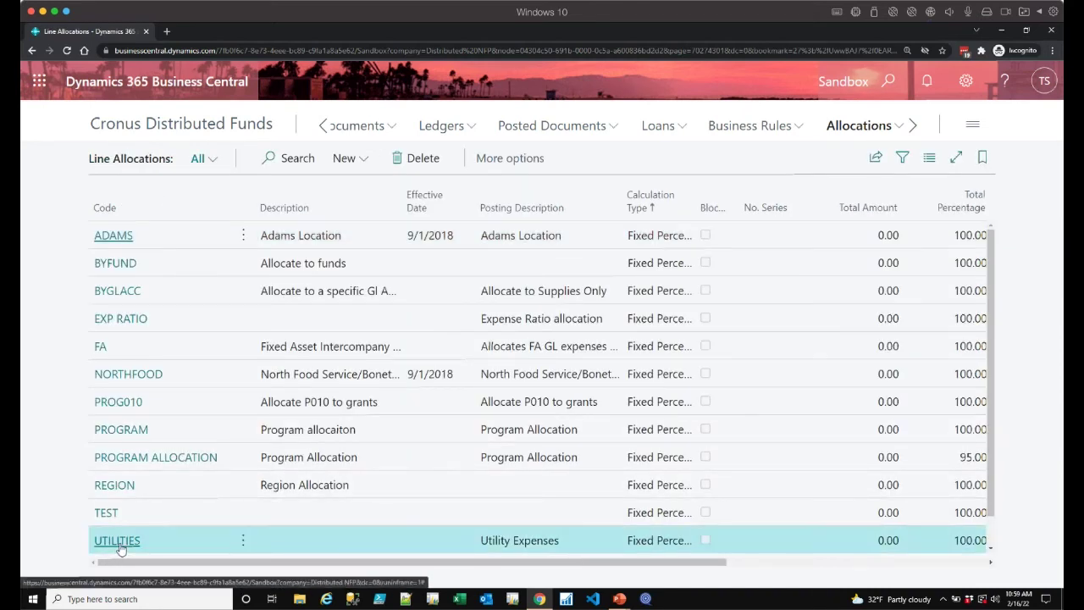
{"action": "left_click", "coordinate": [120, 549]}
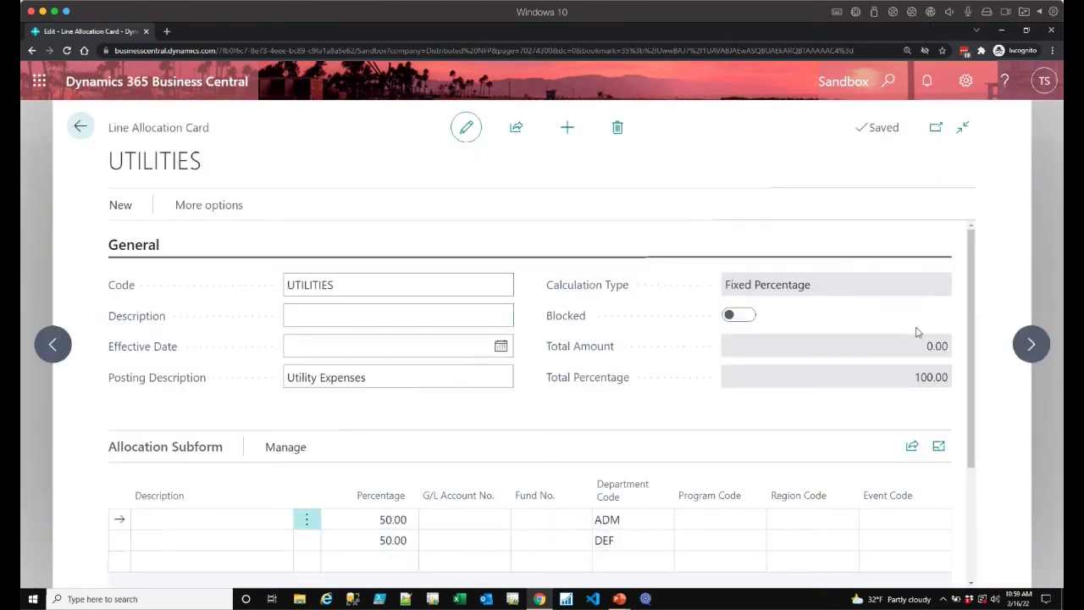
{"action": "left_click", "coordinate": [1031, 345]}
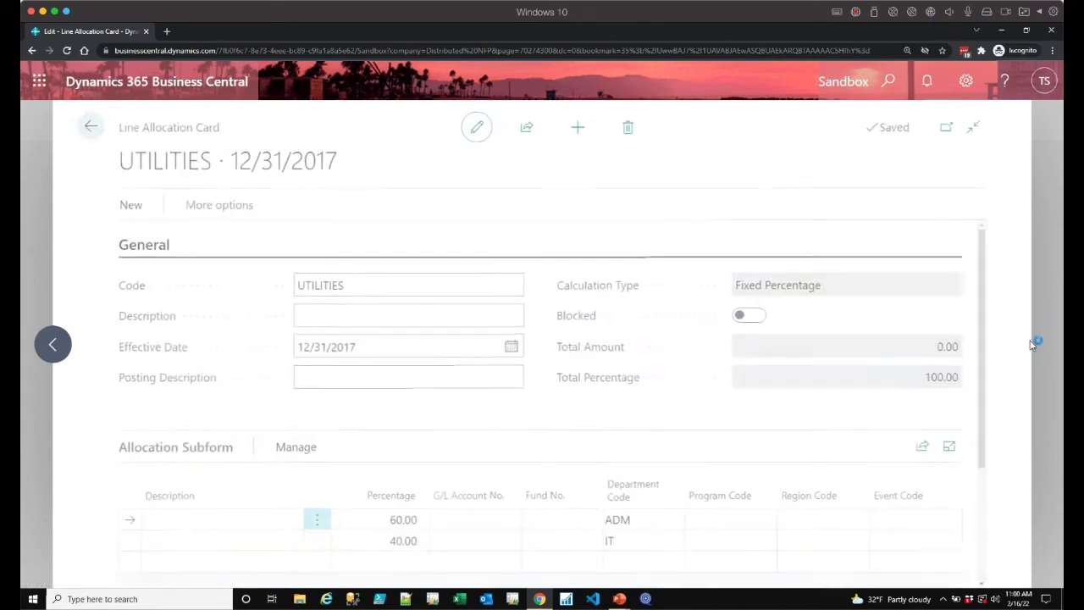
{"action": "left_click", "coordinate": [80, 128]}
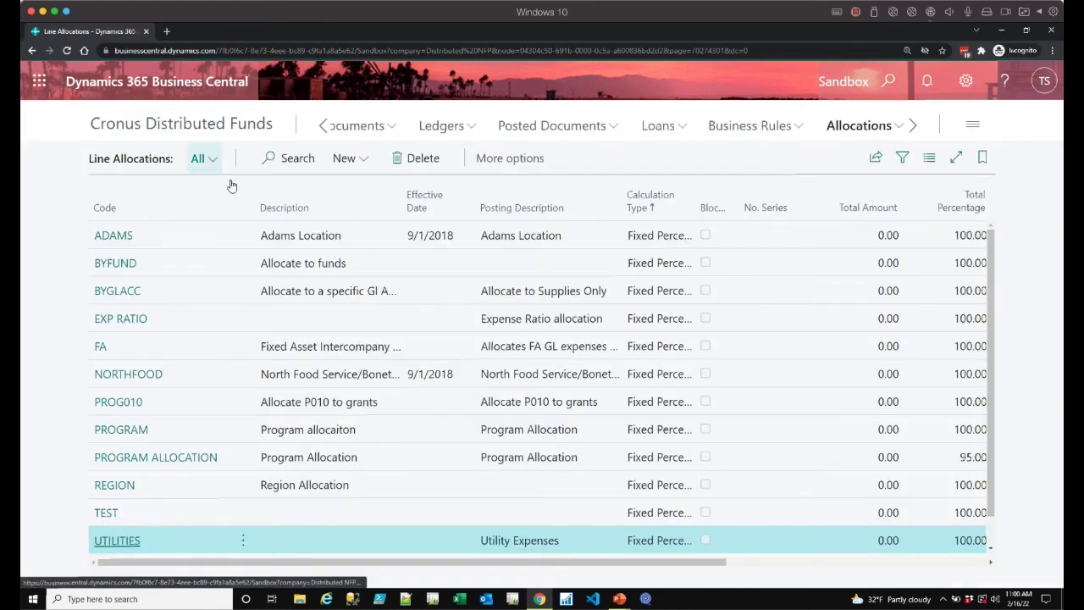
{"action": "left_click", "coordinate": [859, 126]}
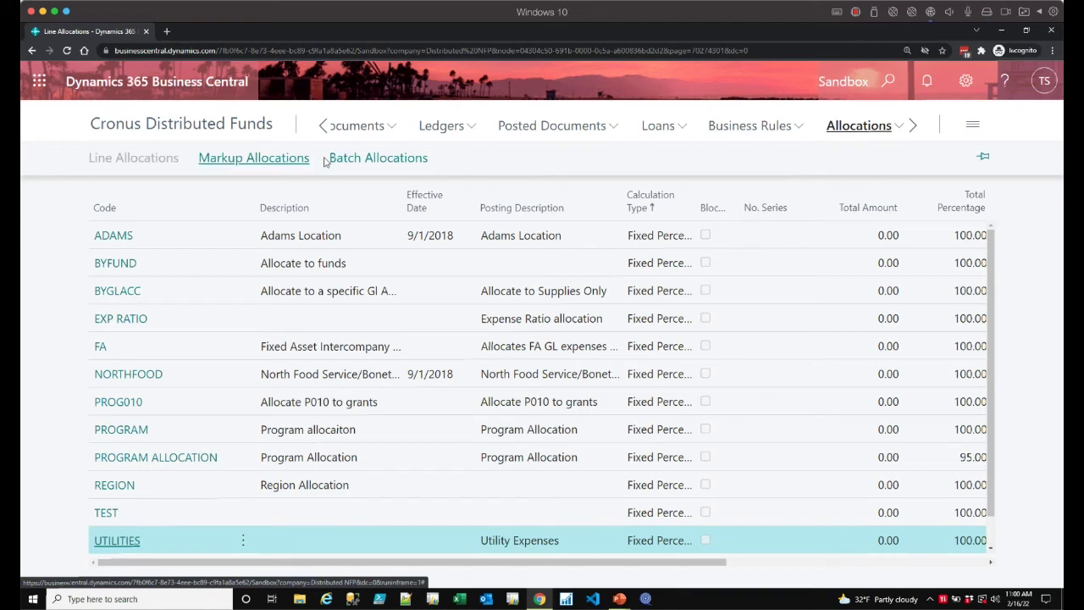
- Open the OSSAMPLE batch allocation card full-width and list its Basis Entry Type options
{"action": "left_click", "coordinate": [385, 161]}
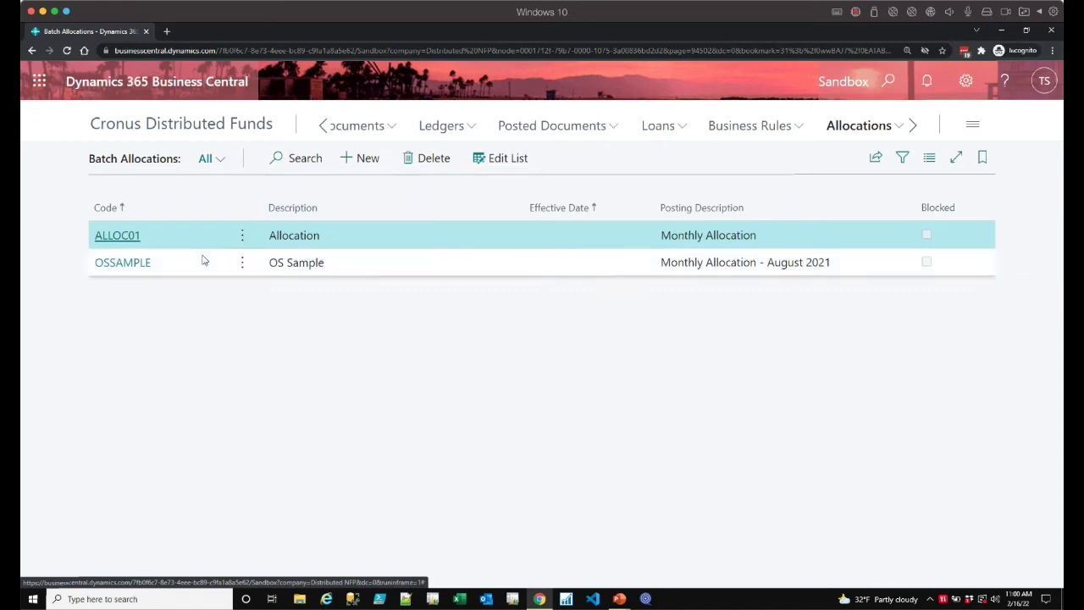
{"action": "left_click", "coordinate": [138, 269]}
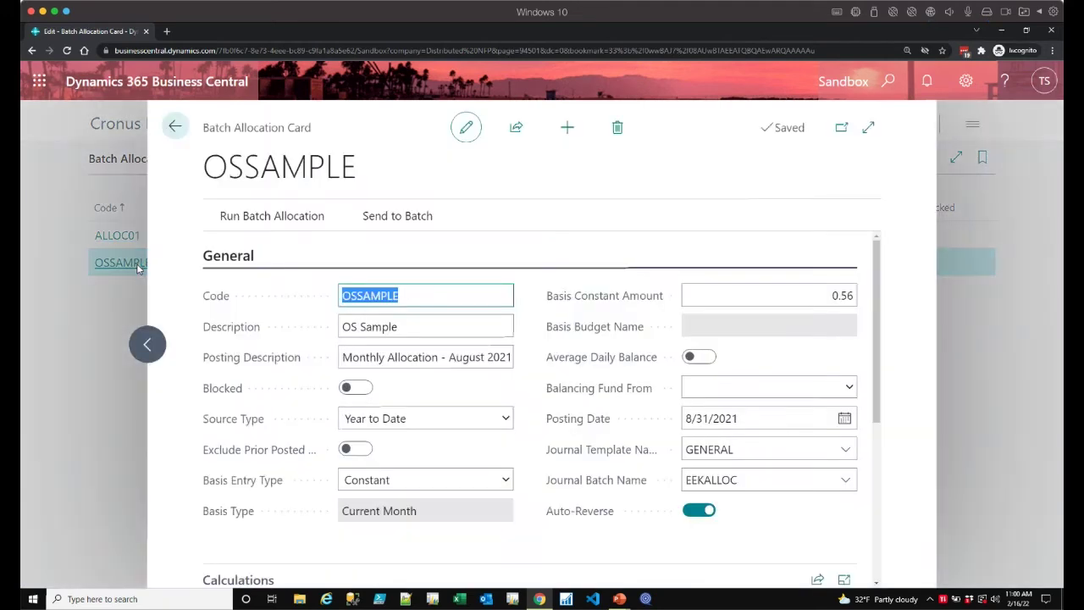
{"action": "left_click", "coordinate": [869, 129]}
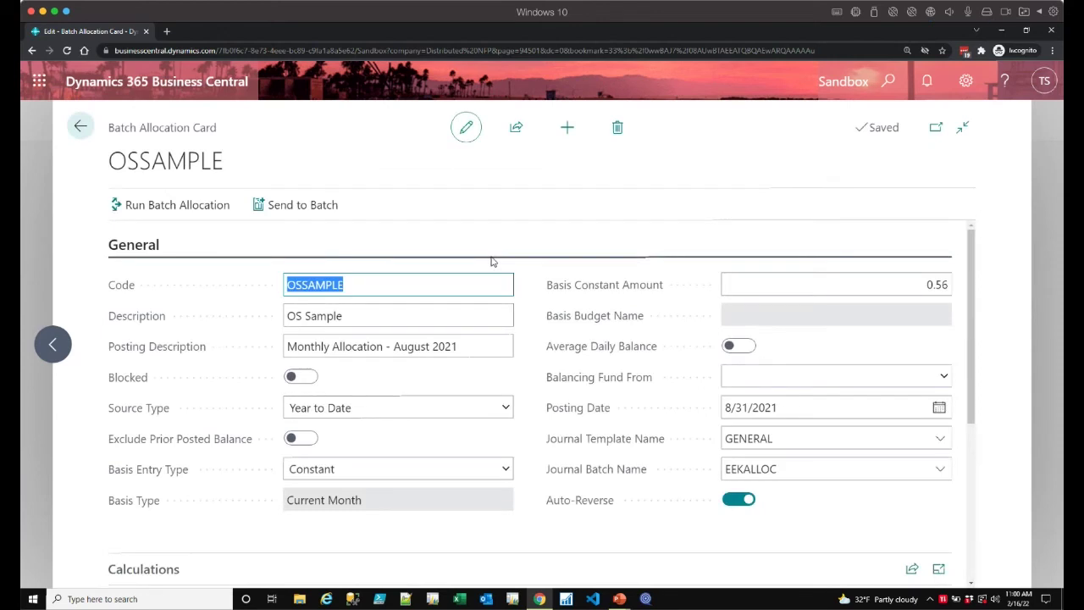
{"action": "left_click", "coordinate": [505, 471]}
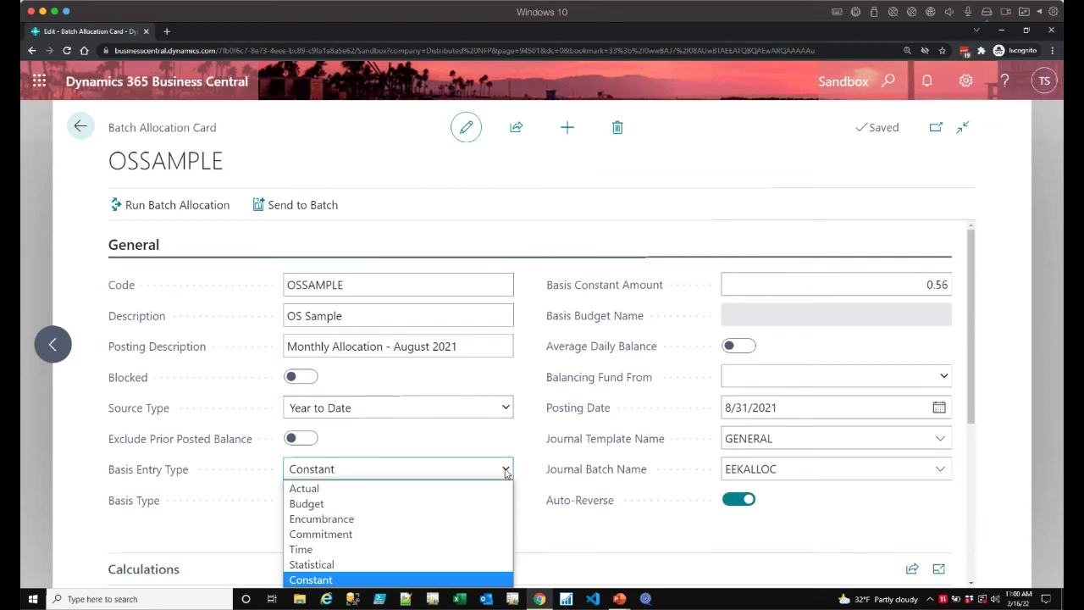
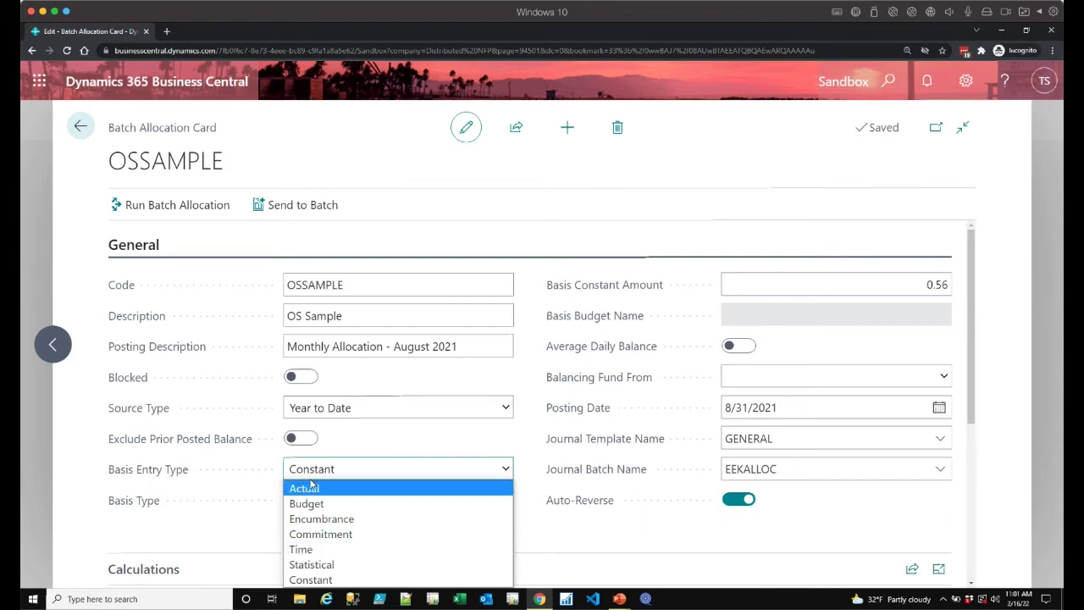
- Keep the basis entry type as Constant and look over the OSSAMPLE allocation lines
{"action": "left_click", "coordinate": [242, 509]}
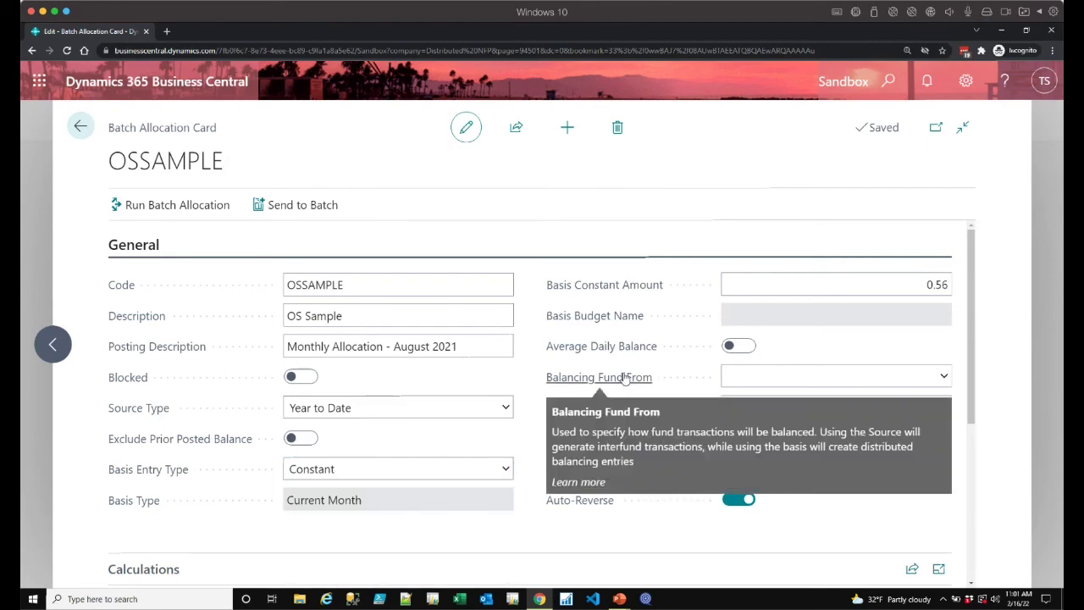
{"action": "scroll", "coordinate": [301, 298], "scroll_direction": "down", "scroll_amount": 1}
{"action": "scroll", "coordinate": [339, 368], "scroll_direction": "down", "scroll_amount": 3}
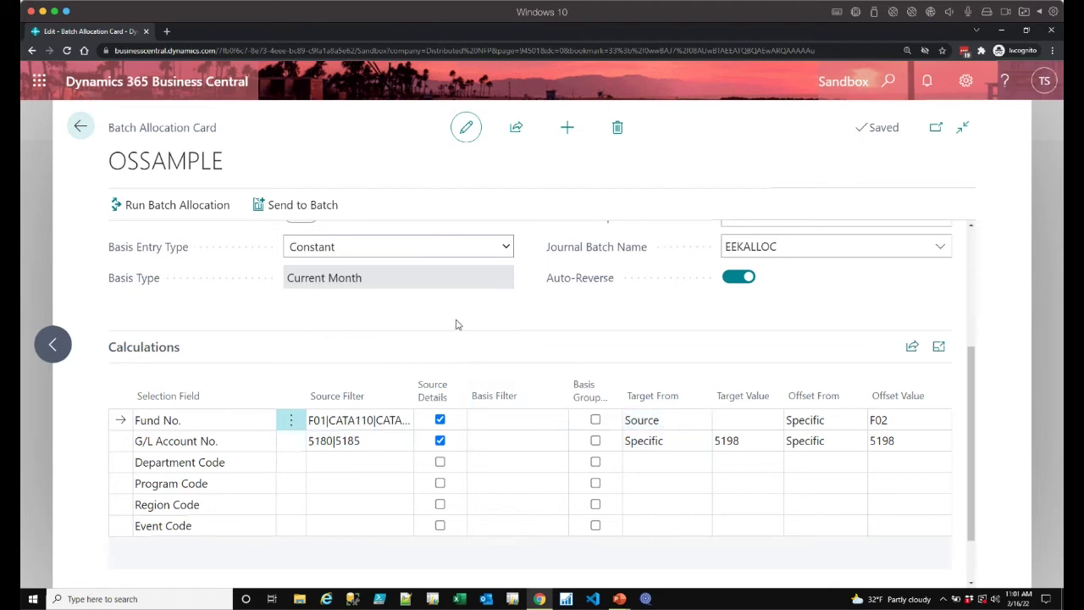
{"action": "scroll", "coordinate": [575, 310], "scroll_direction": "up", "scroll_amount": 4}
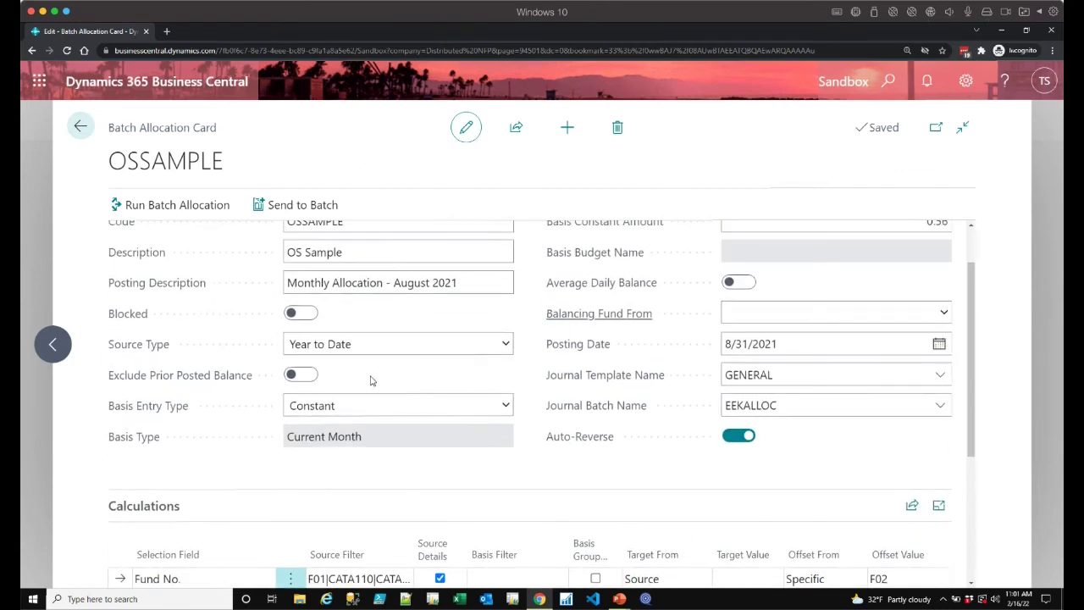
{"action": "scroll", "coordinate": [738, 334], "scroll_direction": "up", "scroll_amount": 2}
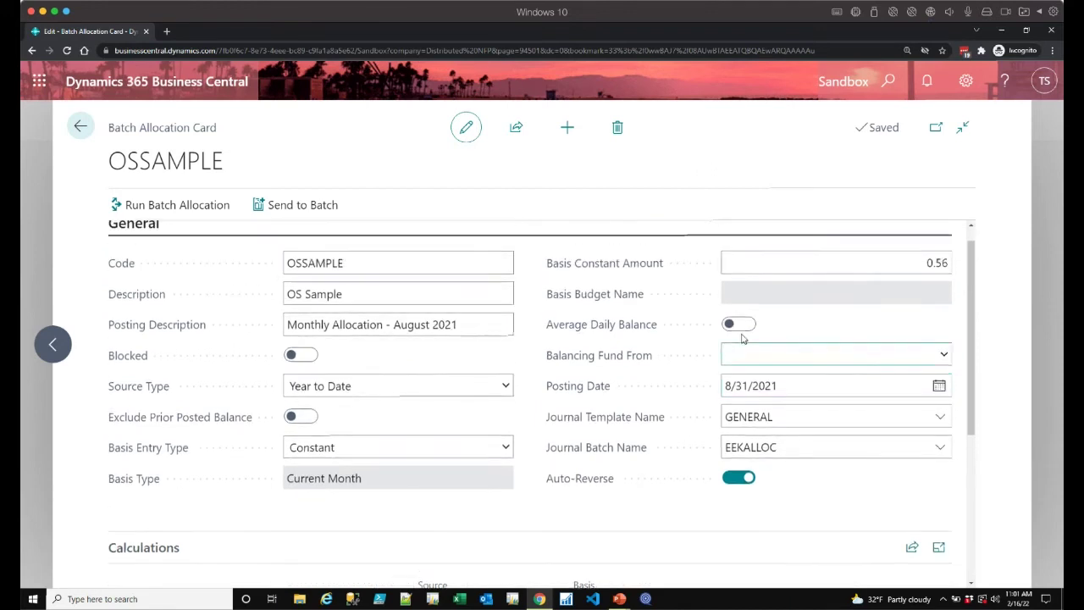
{"action": "scroll", "coordinate": [654, 380], "scroll_direction": "down", "scroll_amount": 3}
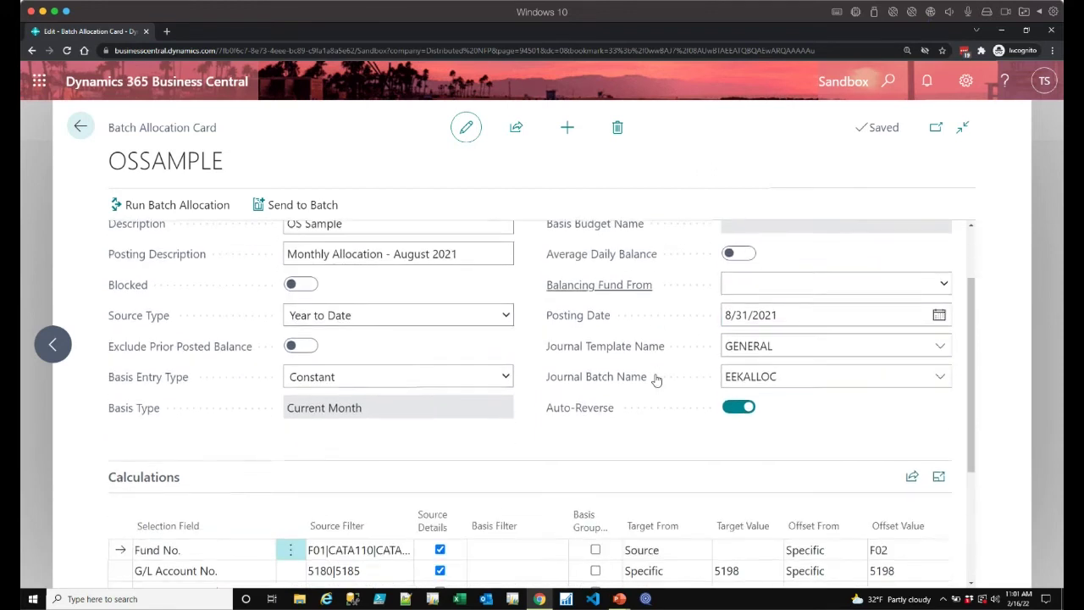
{"action": "scroll", "coordinate": [656, 380], "scroll_direction": "down", "scroll_amount": 1}
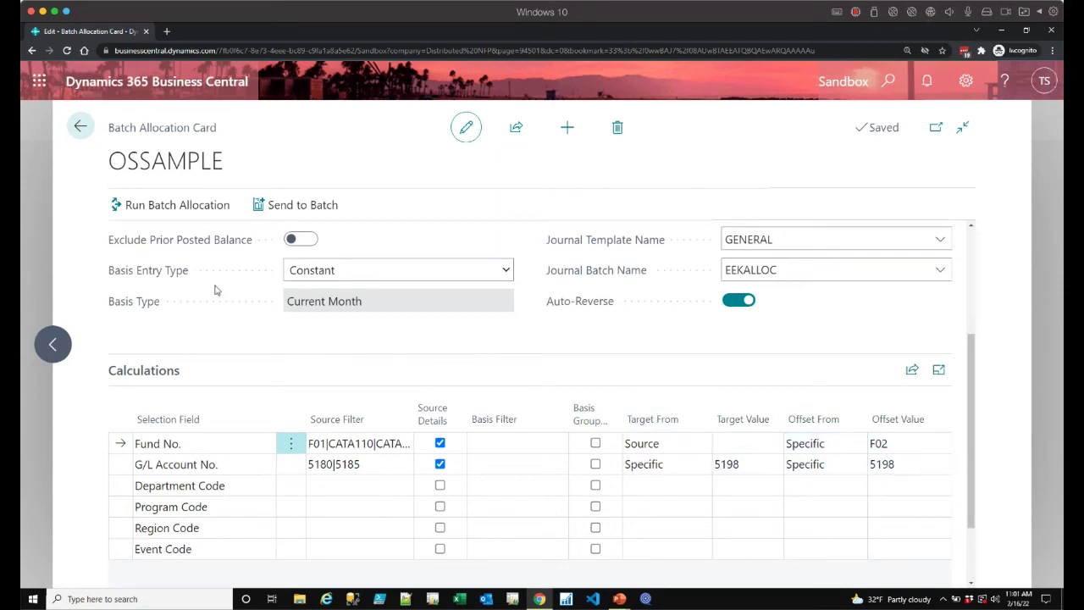
- Run the batch allocation without clearing calculations and review the full-width detail columns
{"action": "left_click", "coordinate": [177, 205]}
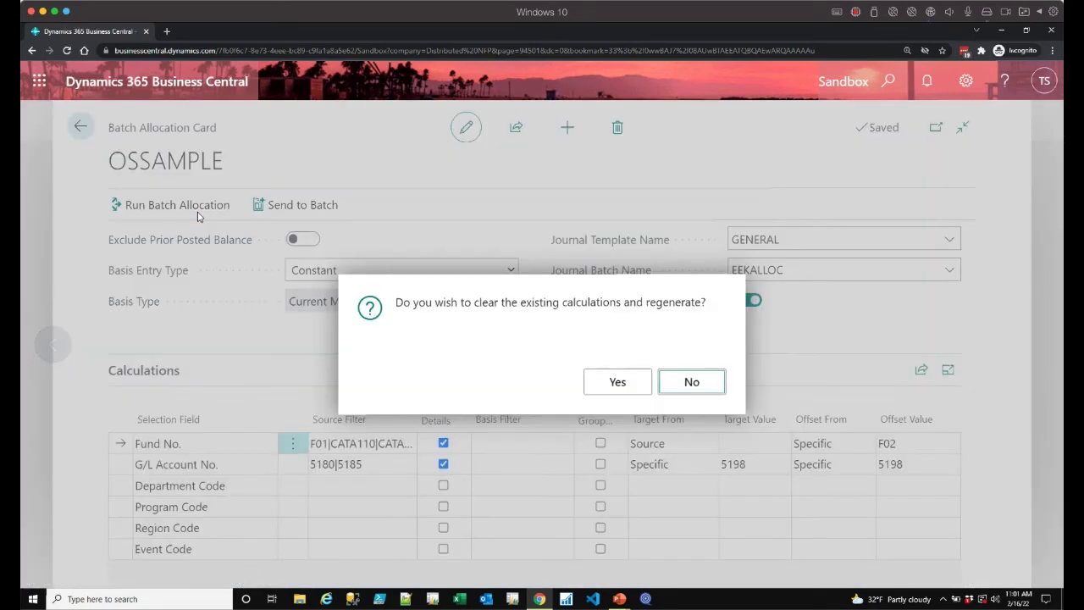
{"action": "left_click", "coordinate": [693, 386]}
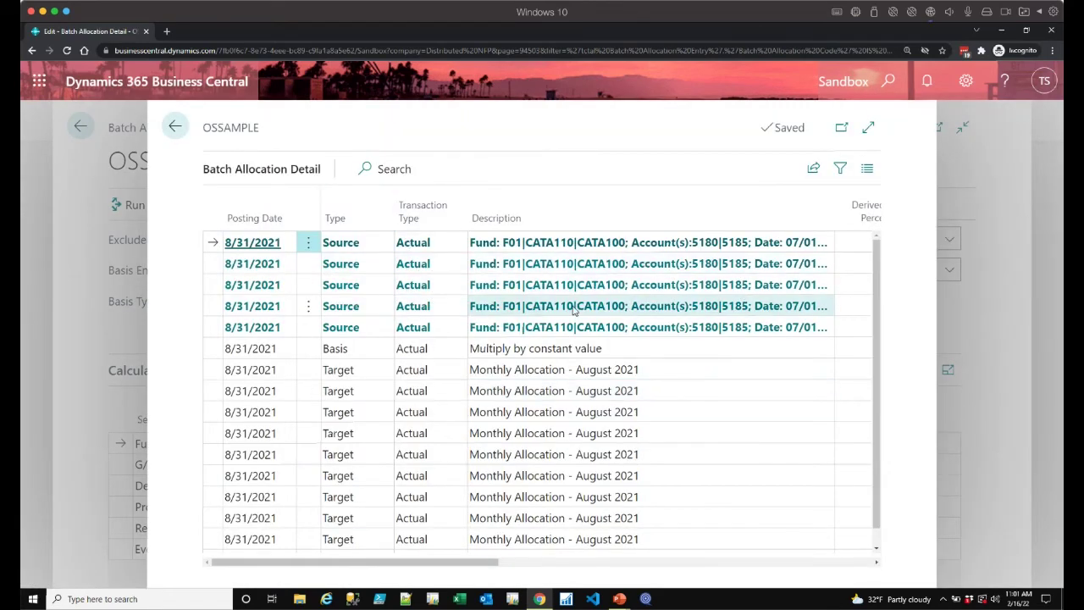
{"action": "left_click", "coordinate": [868, 129]}
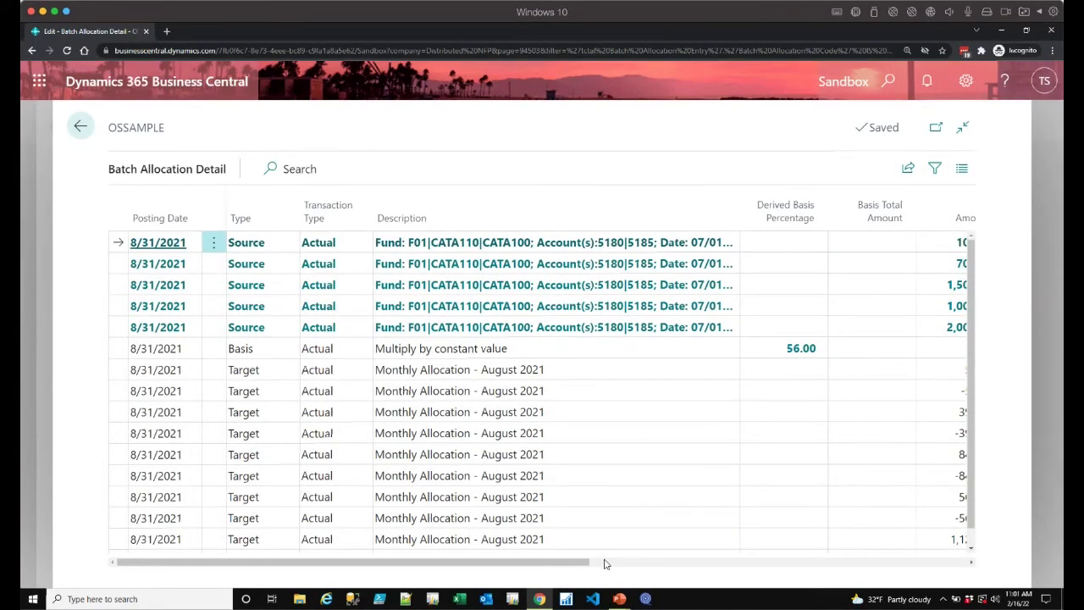
{"action": "left_click_drag", "start_coordinate": [608, 564], "coordinate": [619, 567]}
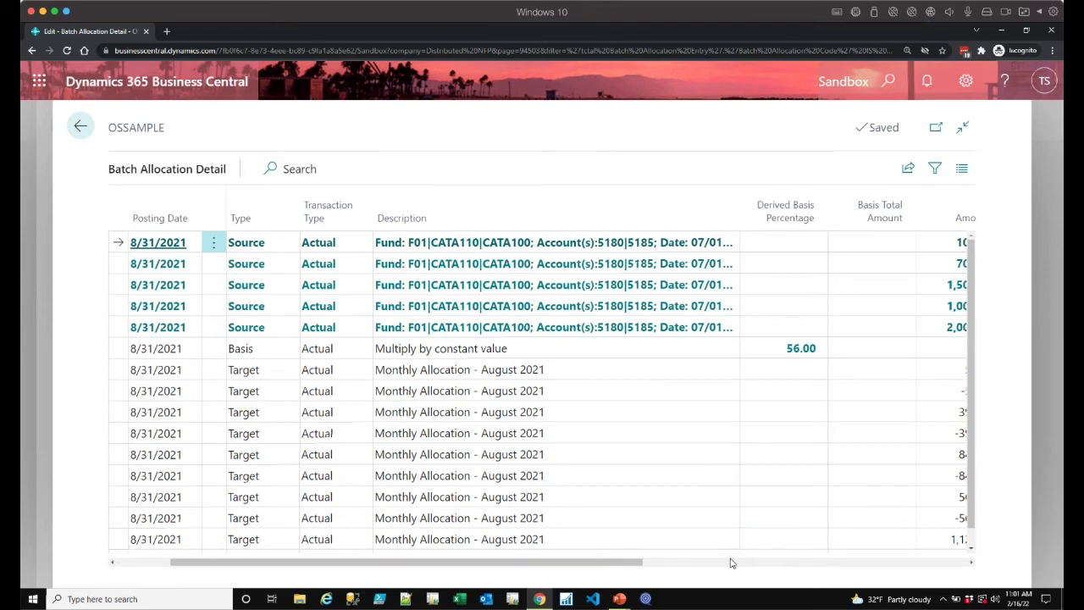
{"action": "left_click", "coordinate": [730, 563]}
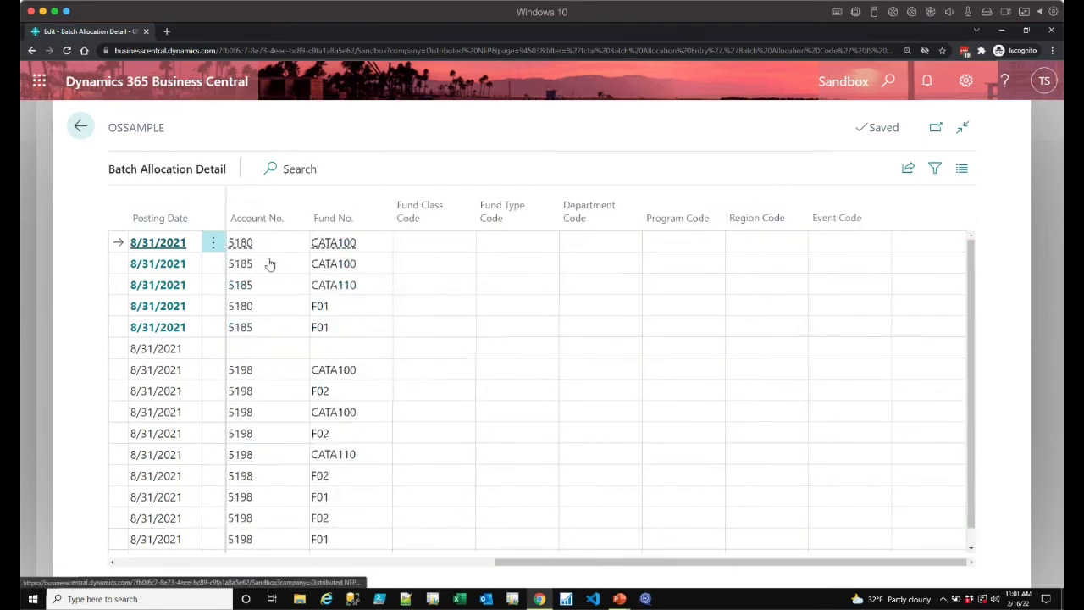
{"action": "left_click", "coordinate": [405, 561]}
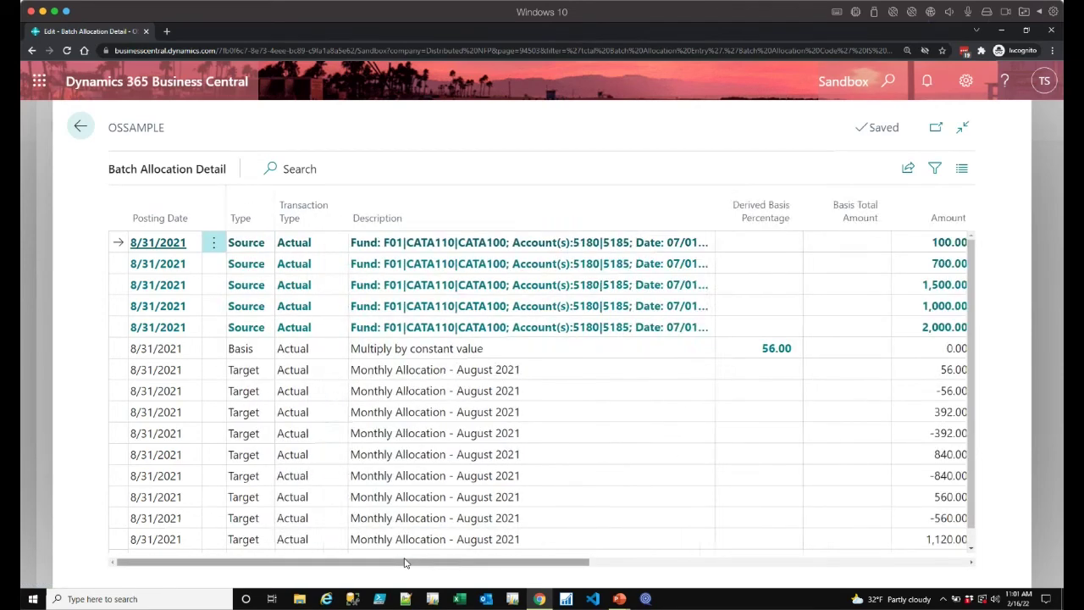
- Lower browser zoom to 125%, check the detail amounts, and return to the OSSAMPLE Batch Allocation Card
{"action": "left_click", "coordinate": [1052, 50]}
{"action": "left_click", "coordinate": [979, 139]}
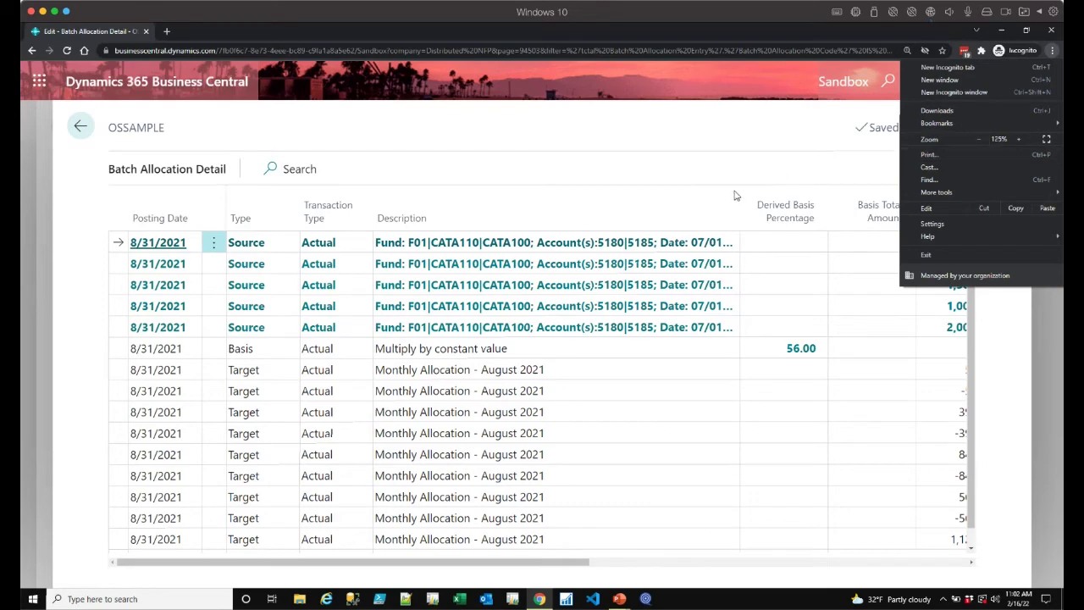
{"action": "left_click", "coordinate": [635, 164]}
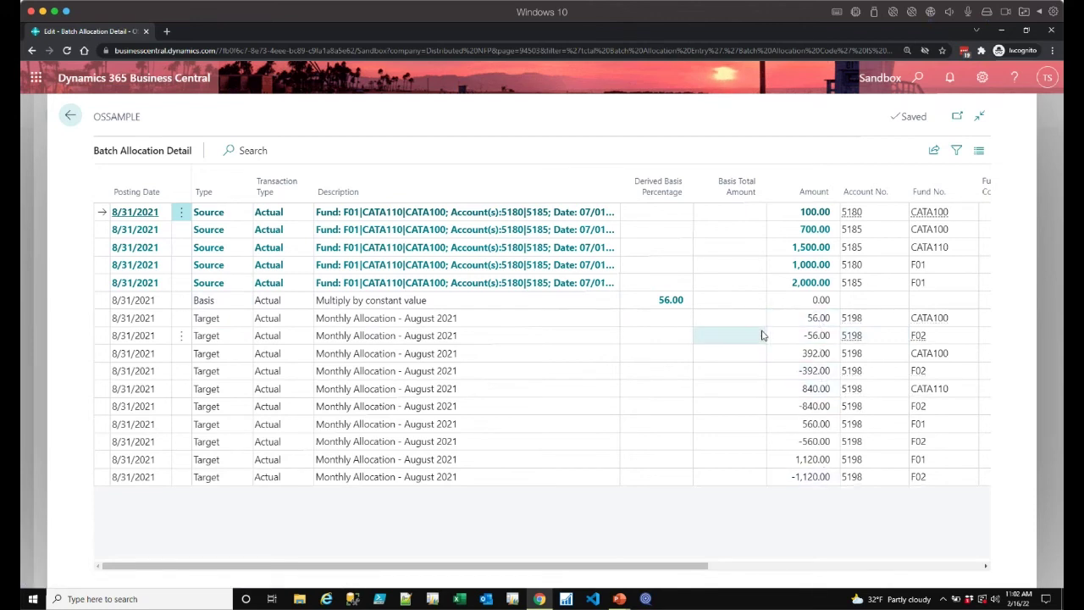
{"action": "left_click", "coordinate": [70, 117]}
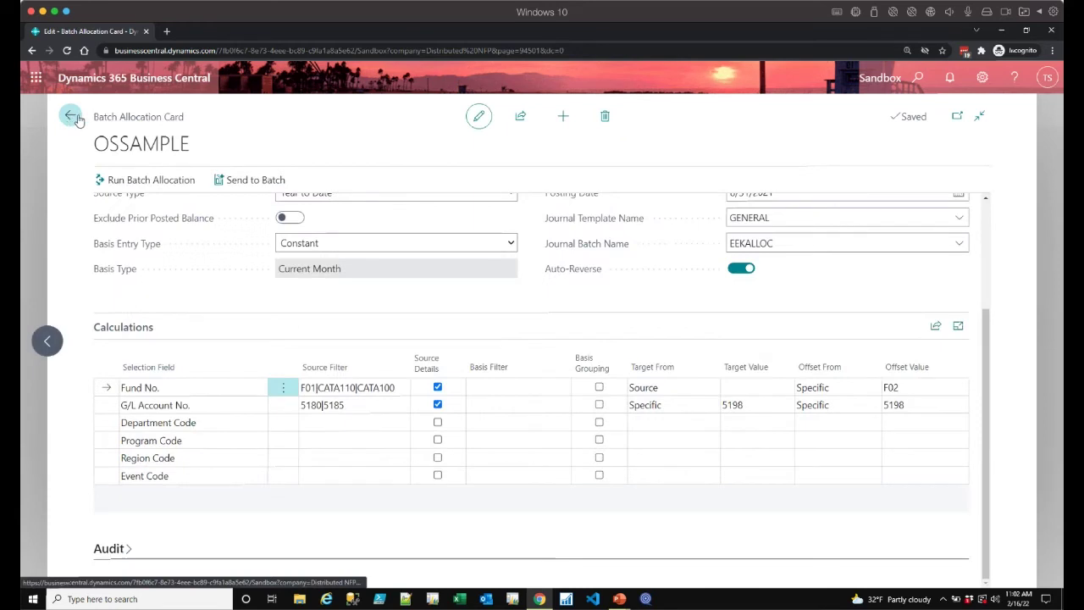
- Go back to Batch Allocations, open Journals > General Journals and select the EXAMPLES batch
{"action": "left_click", "coordinate": [72, 117]}
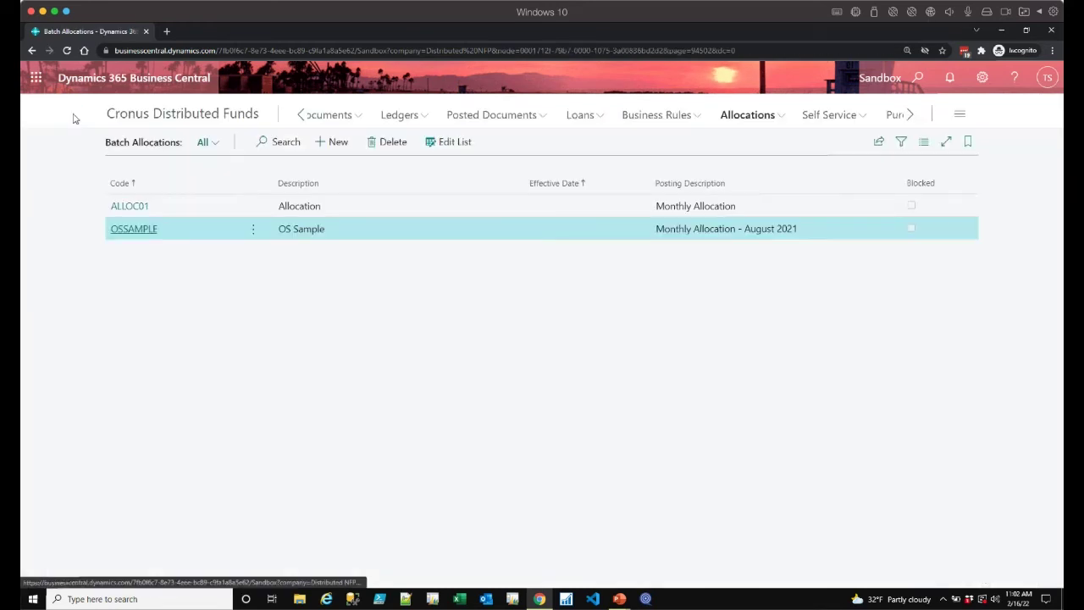
{"action": "left_click", "coordinate": [301, 116]}
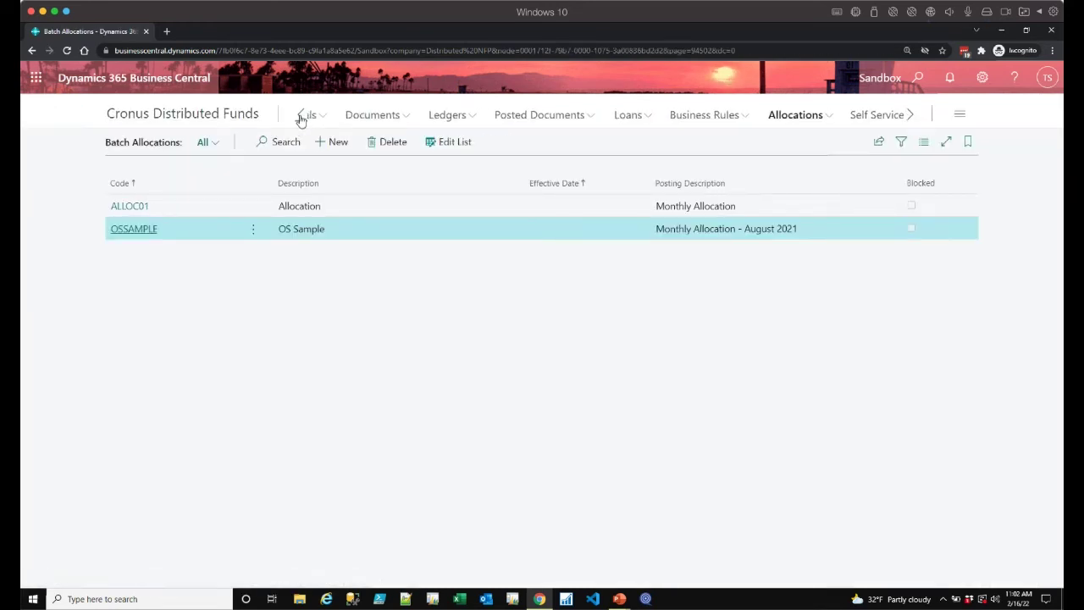
{"action": "left_click", "coordinate": [330, 115]}
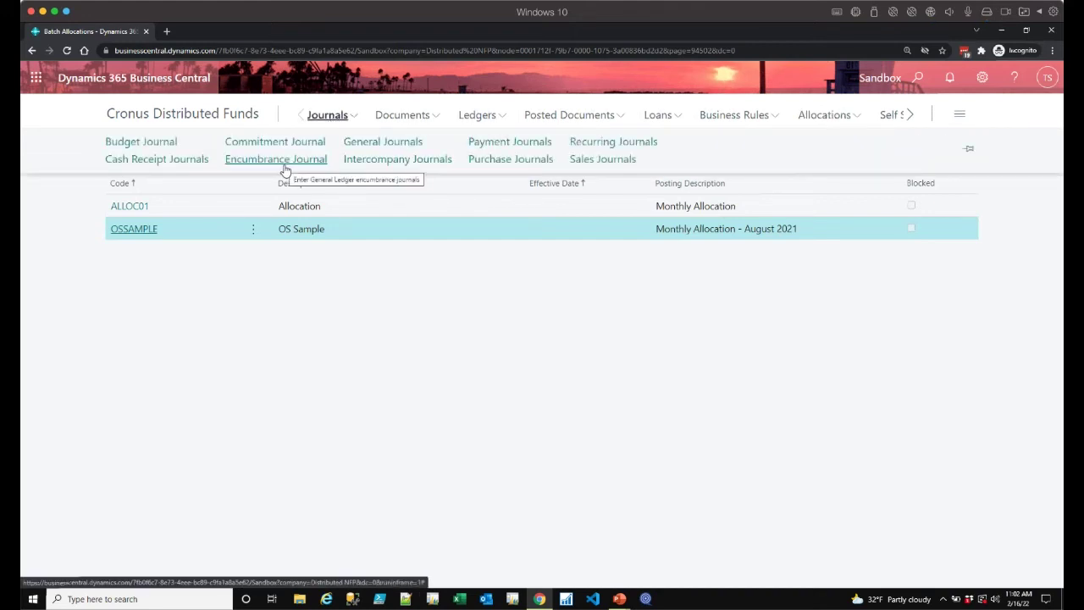
{"action": "left_click", "coordinate": [384, 144]}
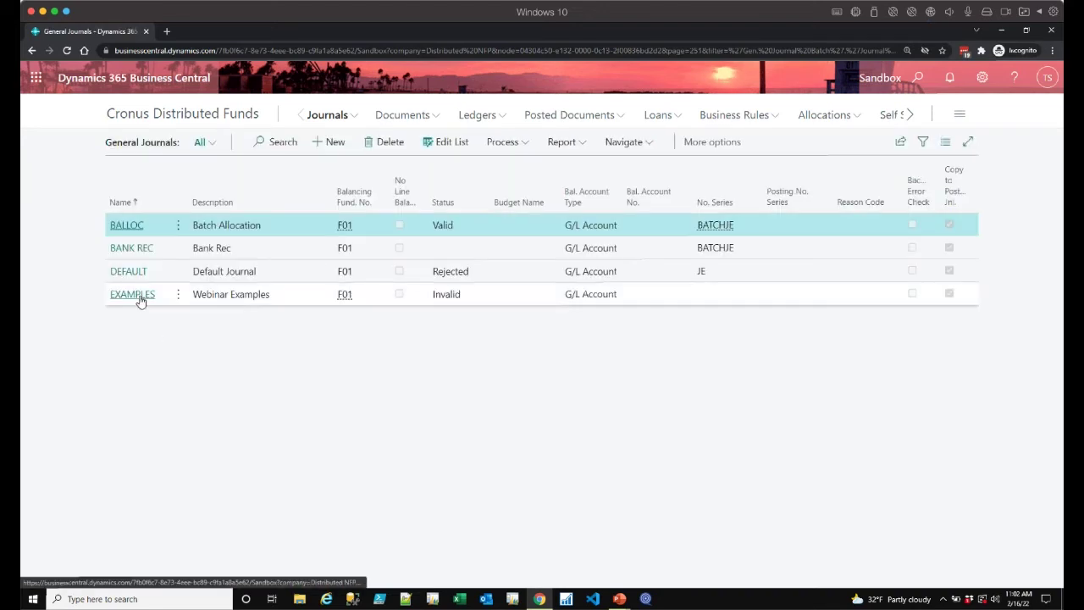
{"action": "left_click", "coordinate": [139, 298]}
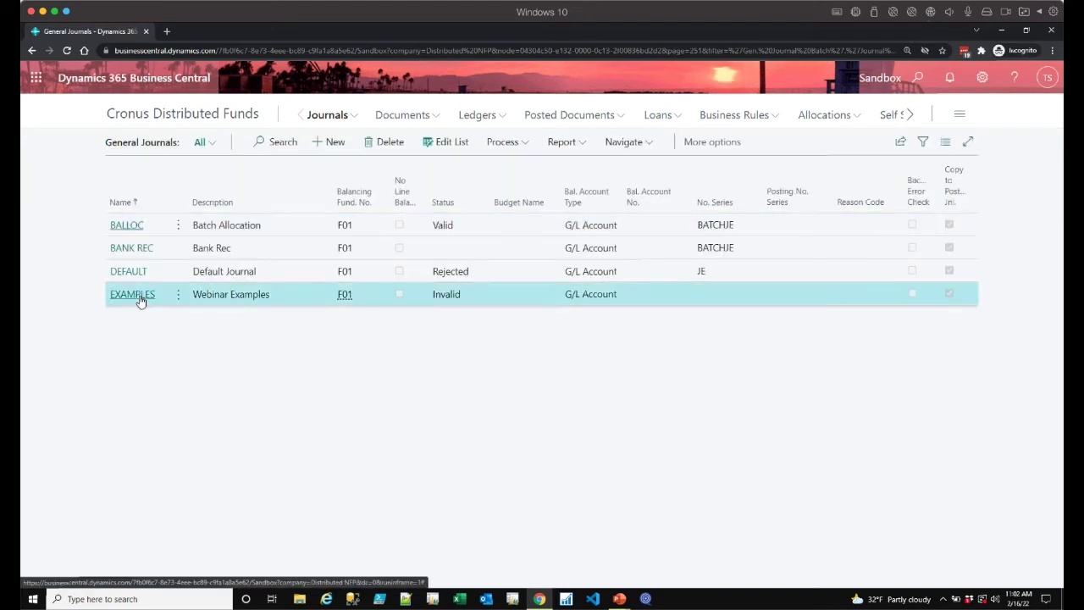
- Open the EXAMPLES journal and filter Document No. to MARKUP, leaving two 1,000.00 lines
{"action": "left_click", "coordinate": [140, 301]}
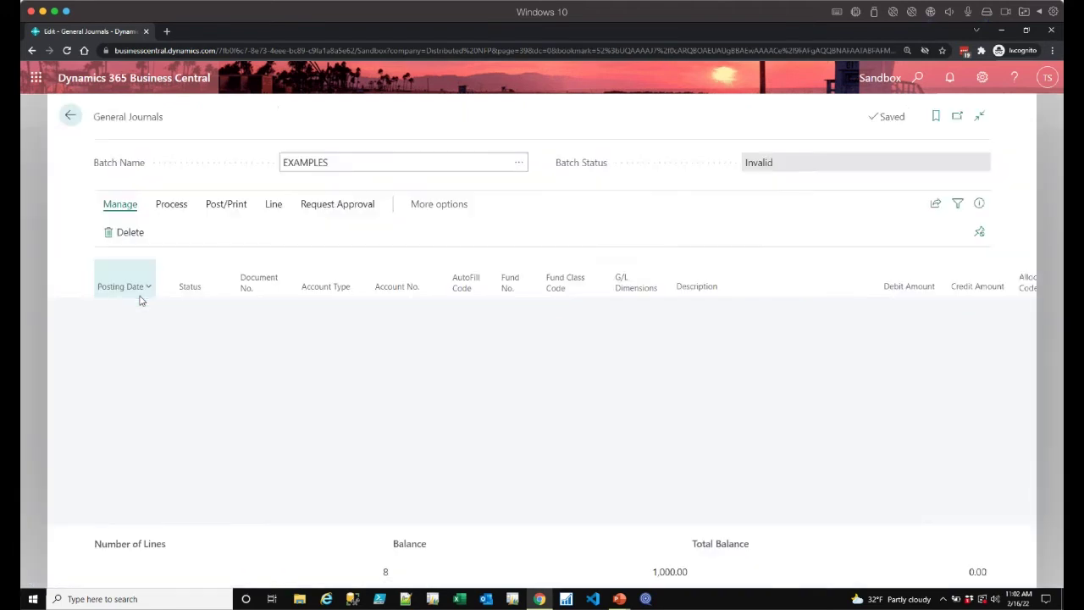
{"action": "left_click", "coordinate": [291, 286]}
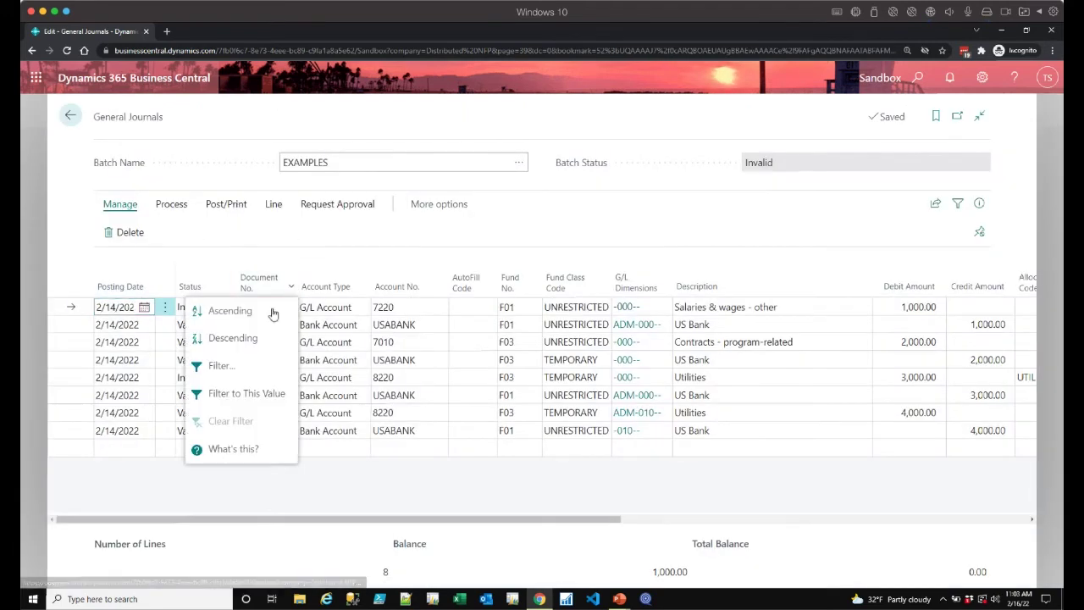
{"action": "left_click", "coordinate": [246, 394]}
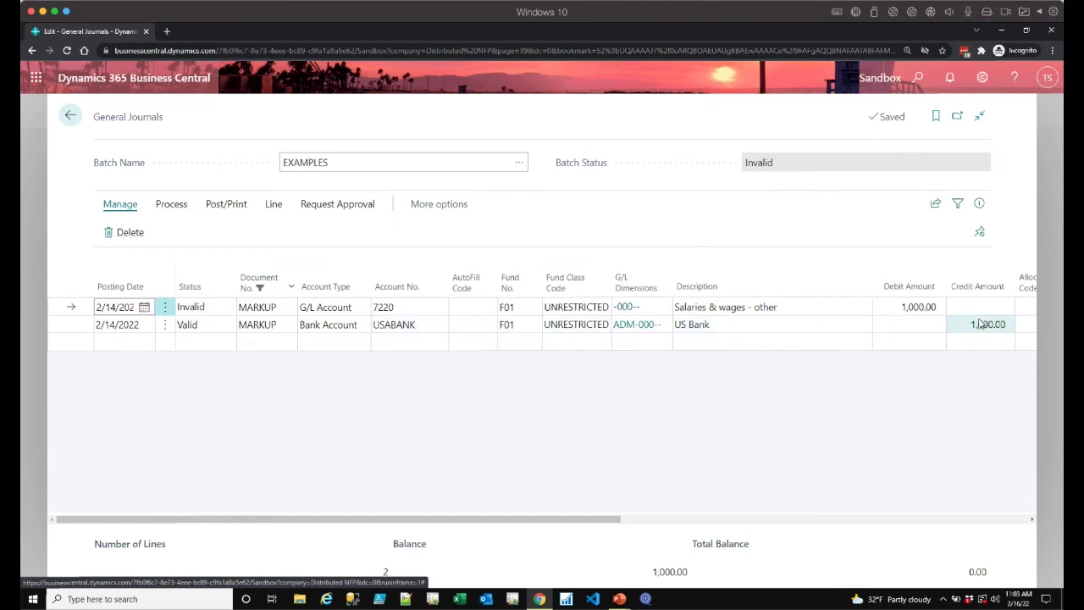
- Preview posting the journal and open the four resulting G/L entries
{"action": "left_click", "coordinate": [226, 206]}
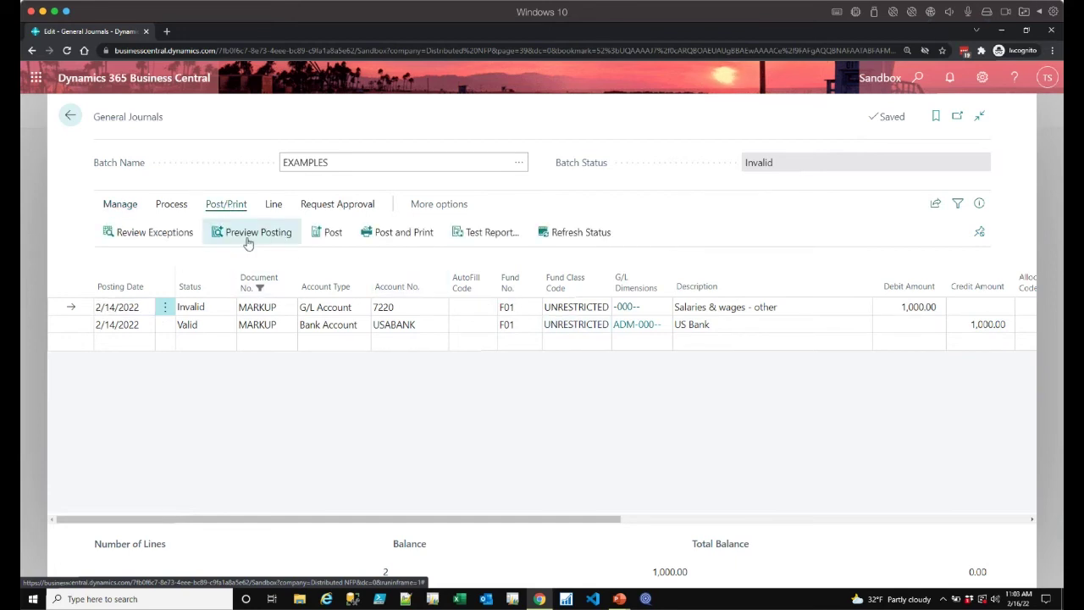
{"action": "left_click", "coordinate": [248, 239]}
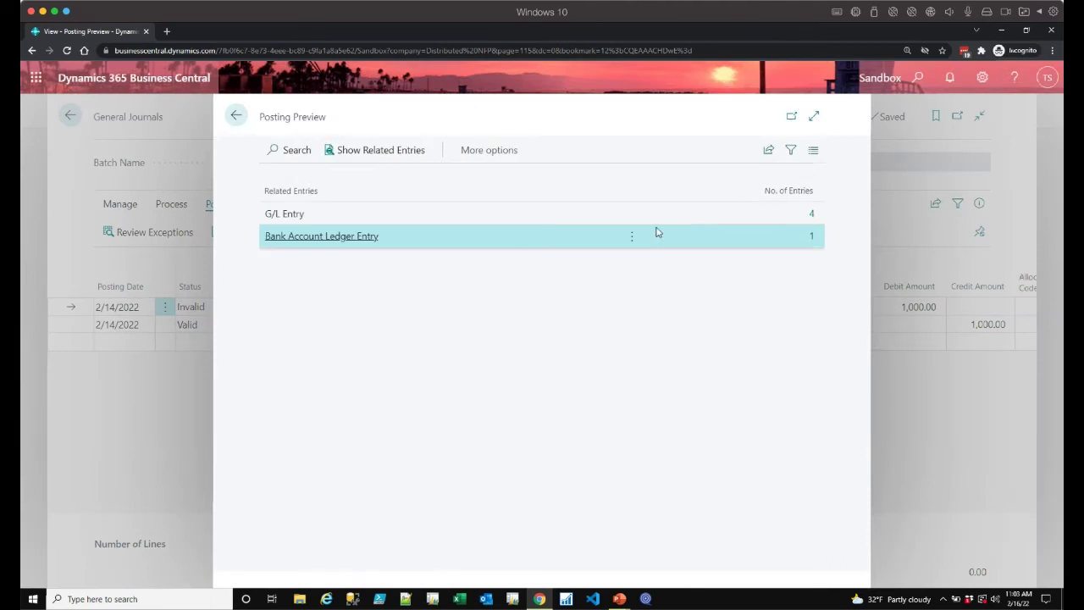
{"action": "left_click", "coordinate": [811, 215]}
{"action": "left_click", "coordinate": [811, 215]}
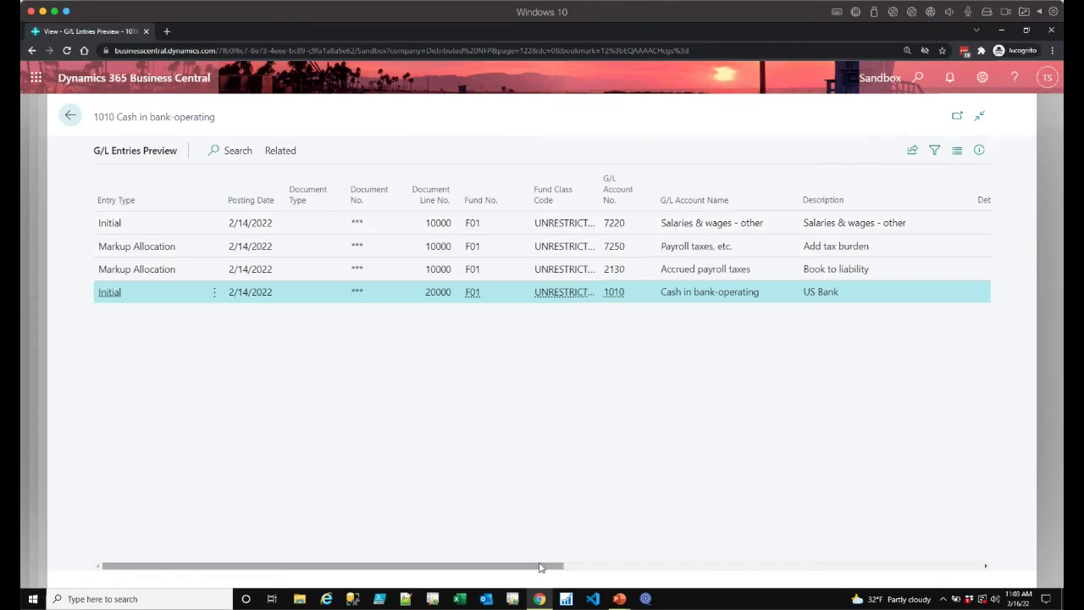
- Check the debit amounts of the 250.00 markup allocations, then back out to the journal
{"action": "left_click", "coordinate": [669, 569]}
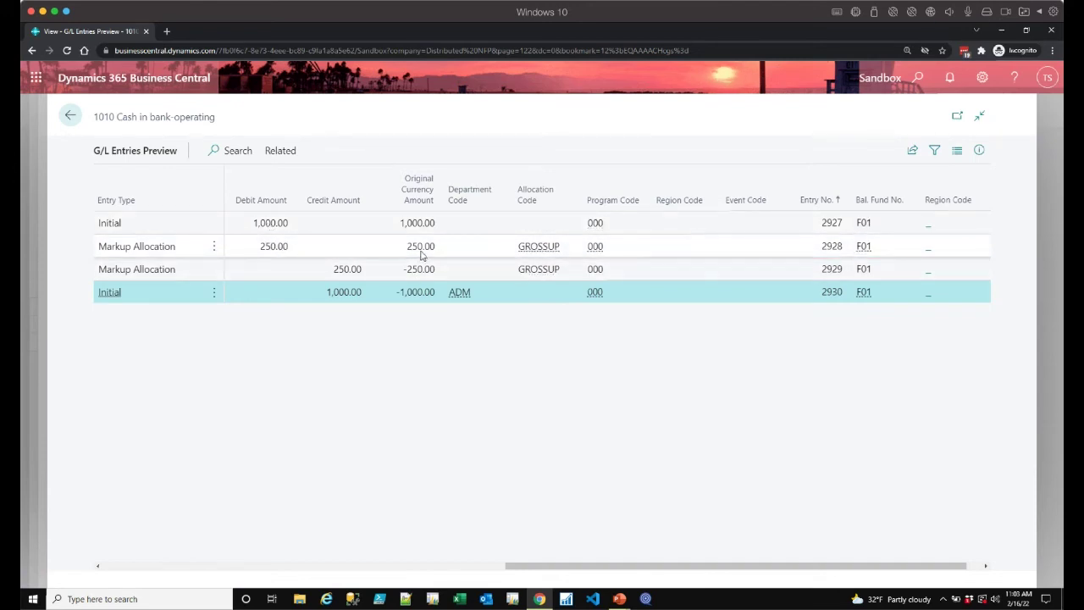
{"action": "left_click_drag", "start_coordinate": [574, 567], "coordinate": [100, 94]}
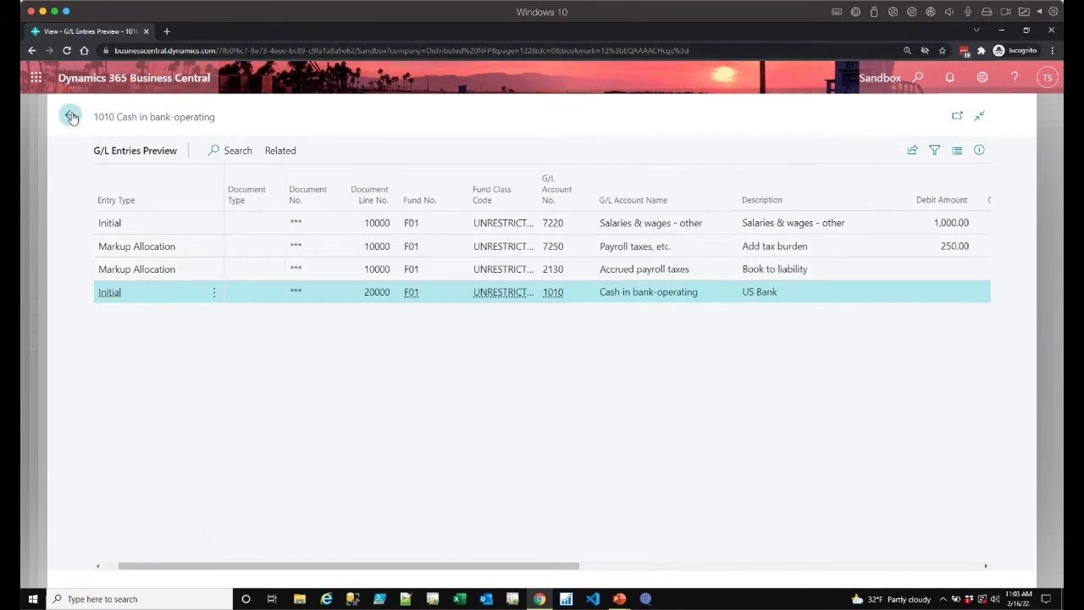
{"action": "left_click", "coordinate": [72, 118]}
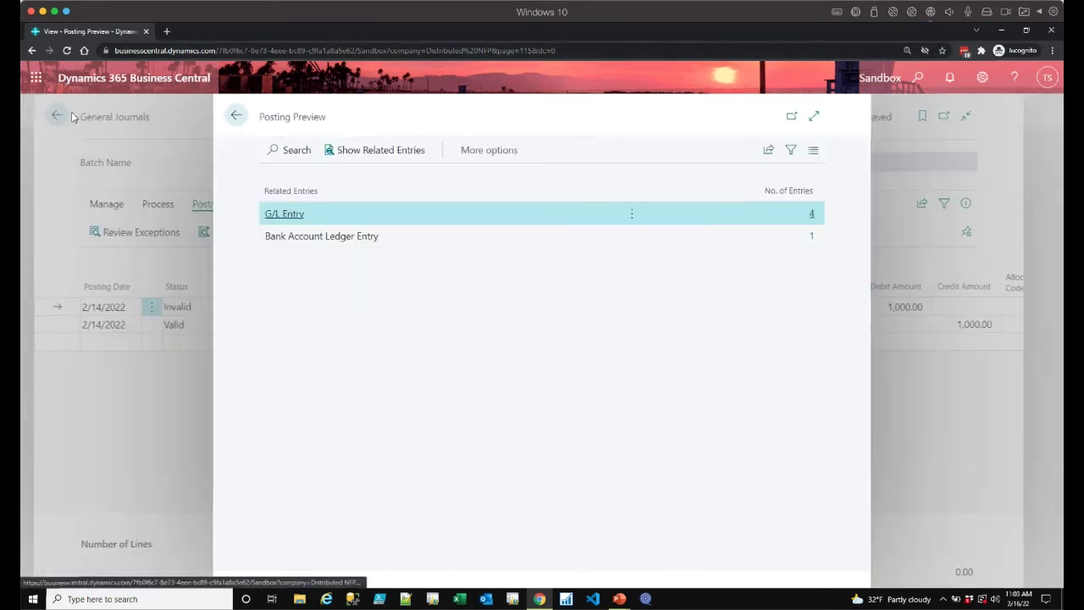
{"action": "left_click", "coordinate": [234, 118]}
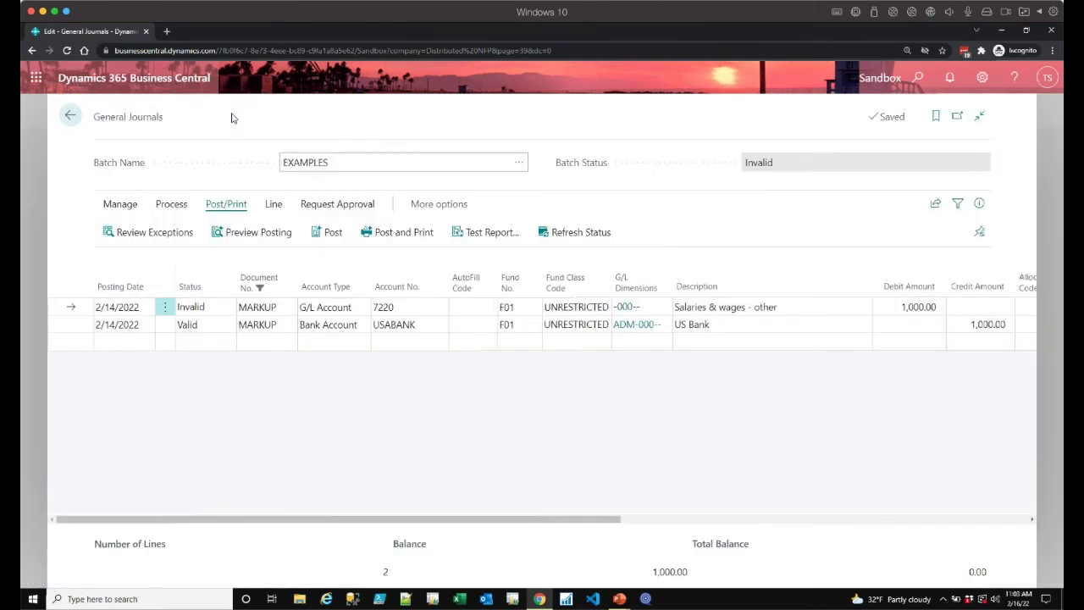
- Back out of the EXAMPLES journal, briefly show the slide, and return to the Role Center
{"action": "left_click", "coordinate": [71, 118]}
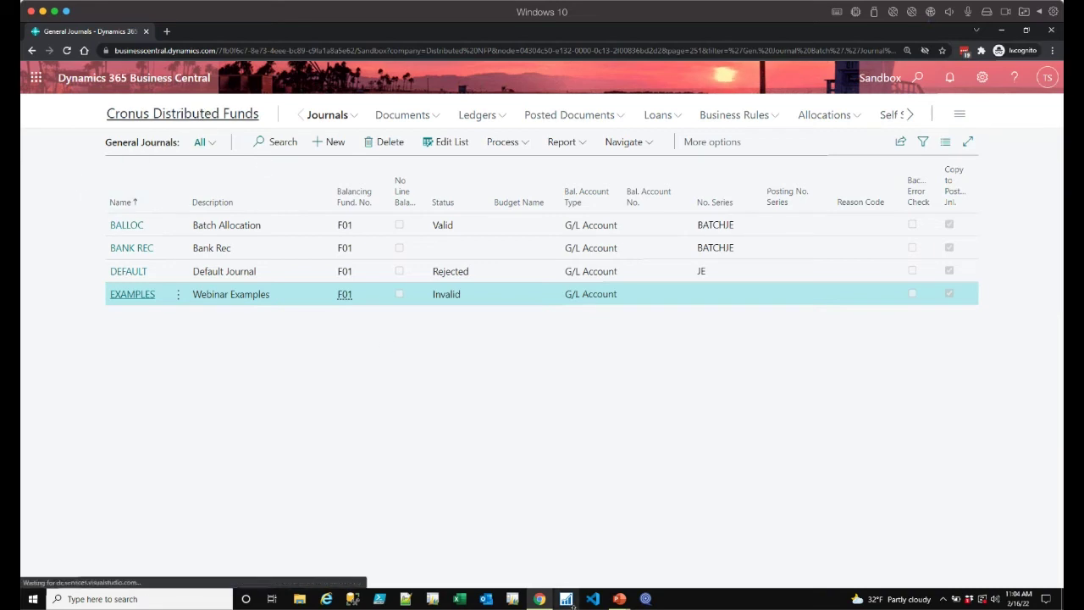
{"action": "mouse_move", "coordinate": [623, 603]}
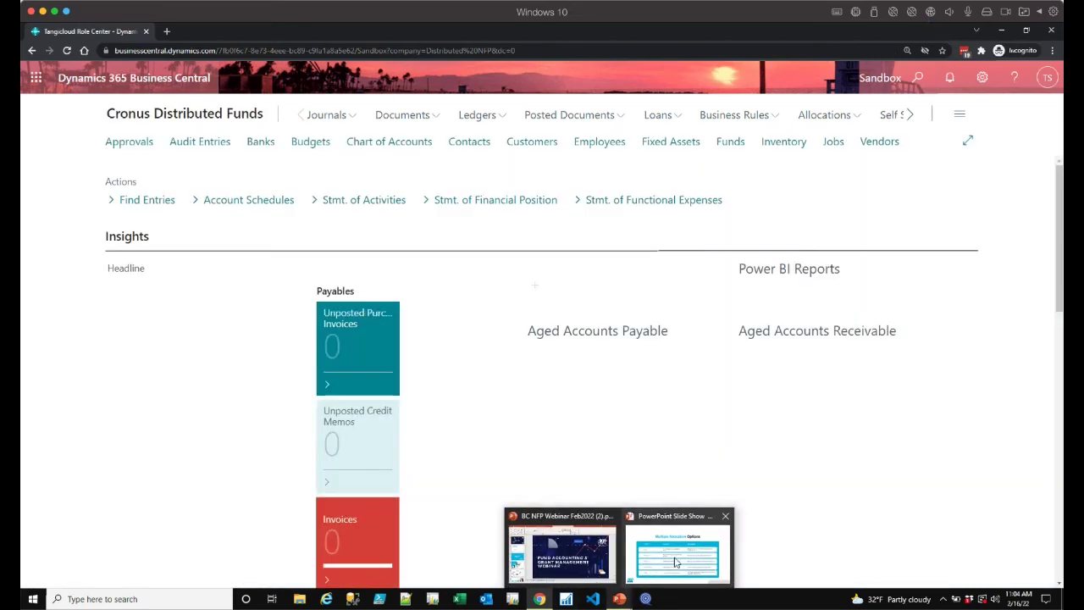
{"action": "left_click", "coordinate": [678, 551]}
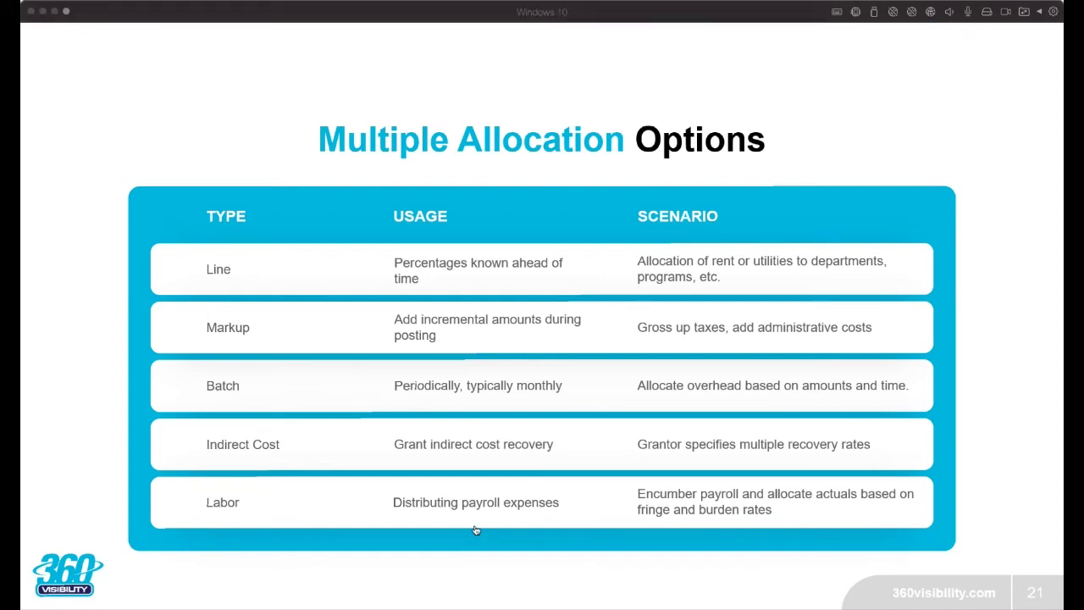
{"action": "key", "text": "alt+Tab"}
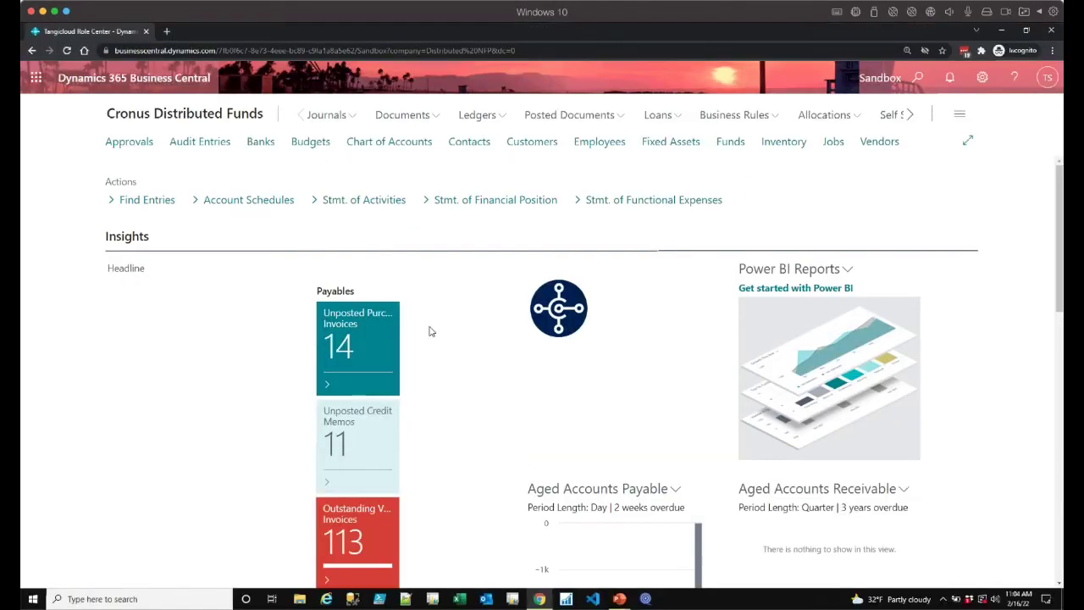
- Open the Employees list and show its labor journal Process options and Labor Reports list
{"action": "left_click", "coordinate": [609, 142]}
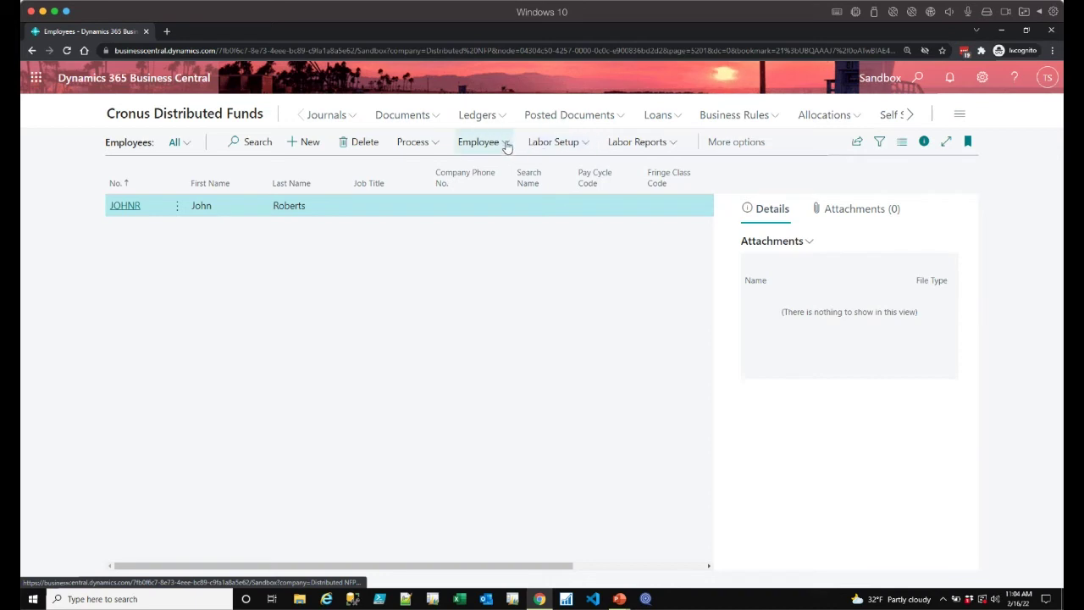
{"action": "left_click", "coordinate": [432, 144]}
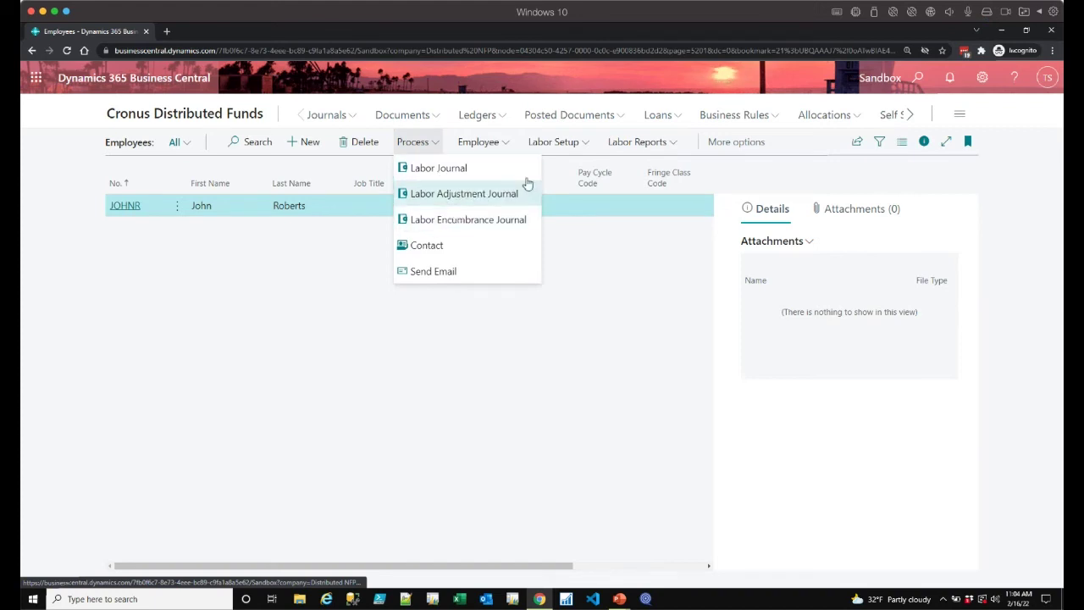
{"action": "left_click", "coordinate": [674, 143]}
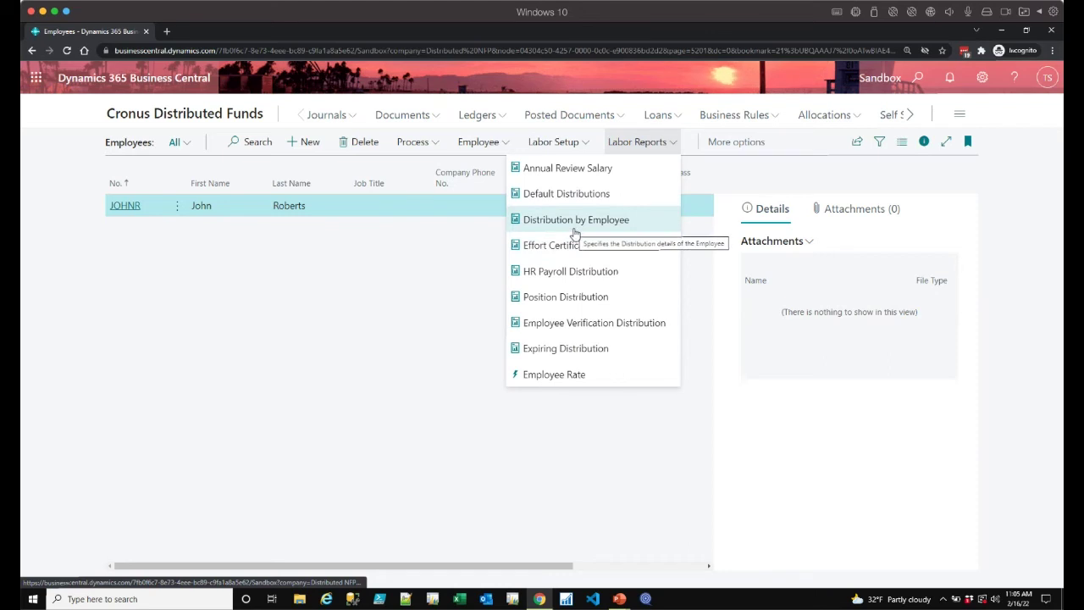
{"action": "left_click", "coordinate": [432, 270]}
- Advance the slide show to slide 22, 'Approval & Budget Controls', then return to Business Central
{"action": "key", "text": "alt+Tab"}
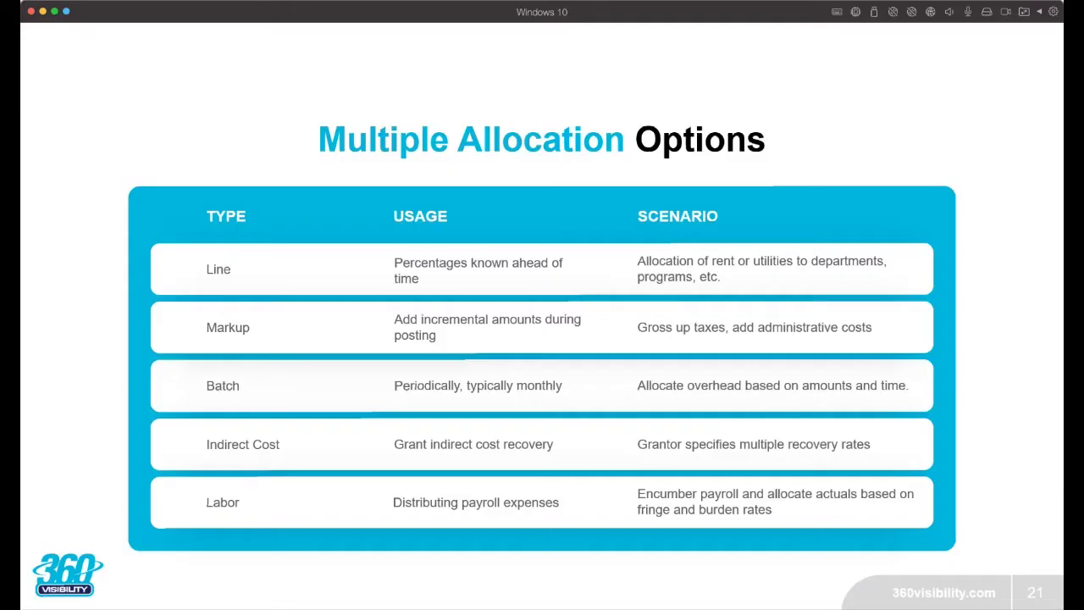
{"action": "left_click", "coordinate": [84, 381]}
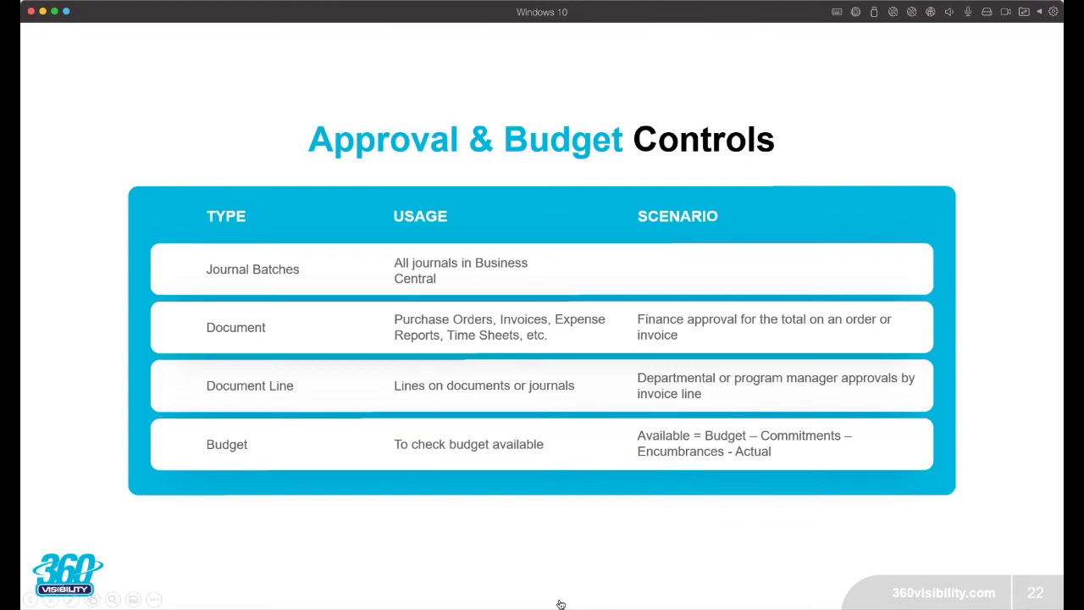
{"action": "key", "text": "alt+Tab"}
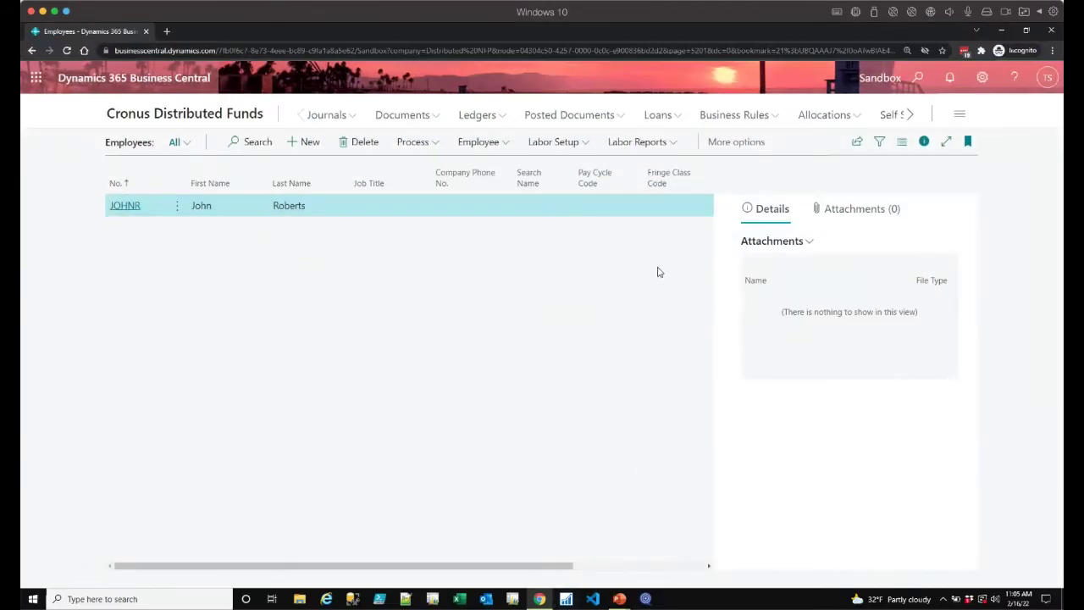
- Go to Documents > Purchase Invoices and open Office Depot invoice PI00297
{"action": "left_click", "coordinate": [414, 117]}
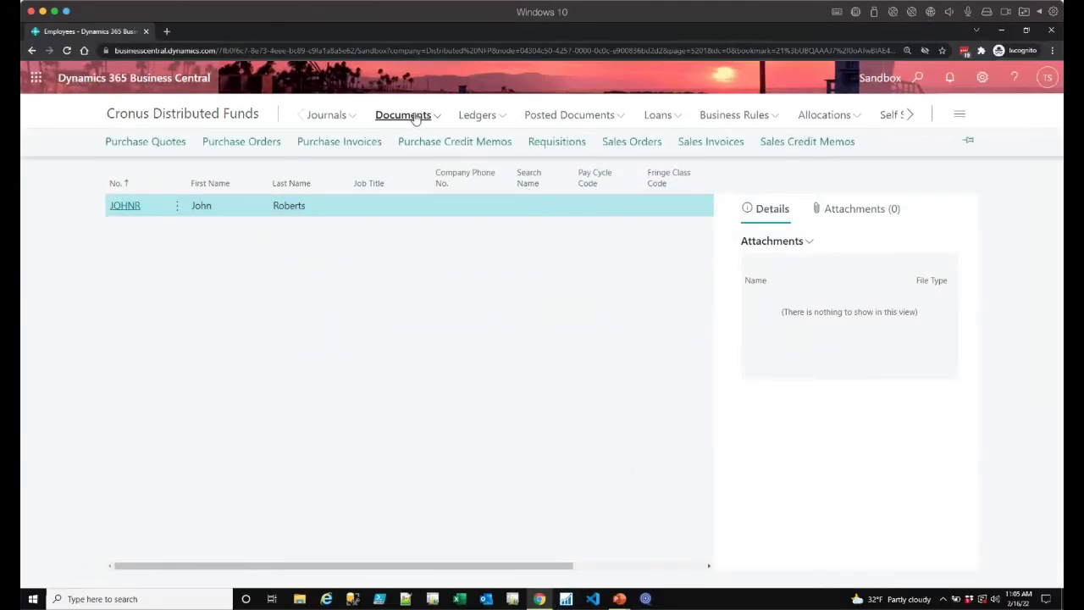
{"action": "left_click", "coordinate": [365, 149]}
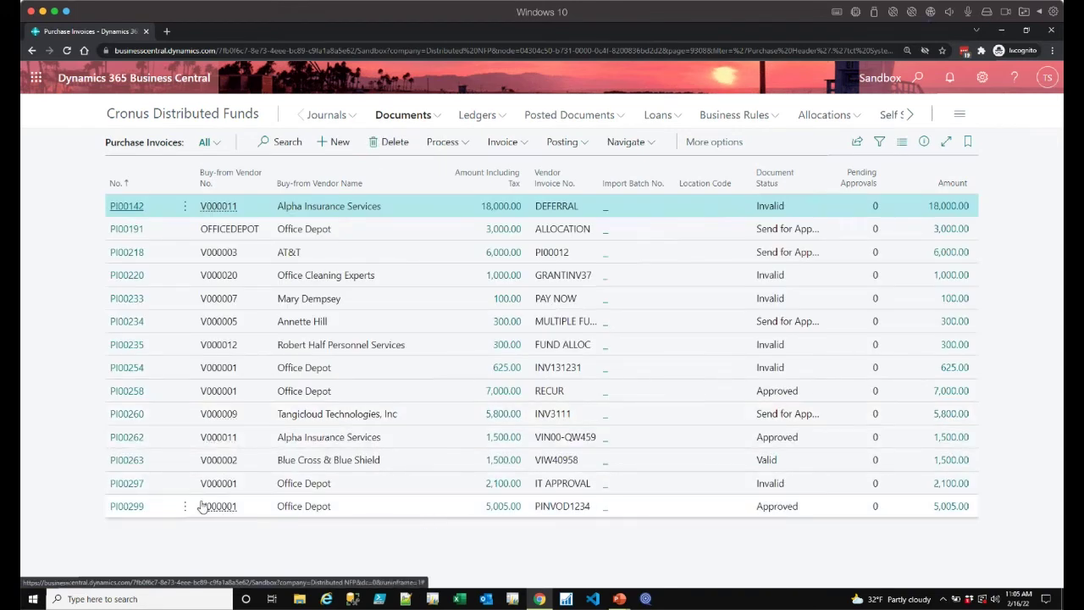
{"action": "left_click", "coordinate": [123, 488]}
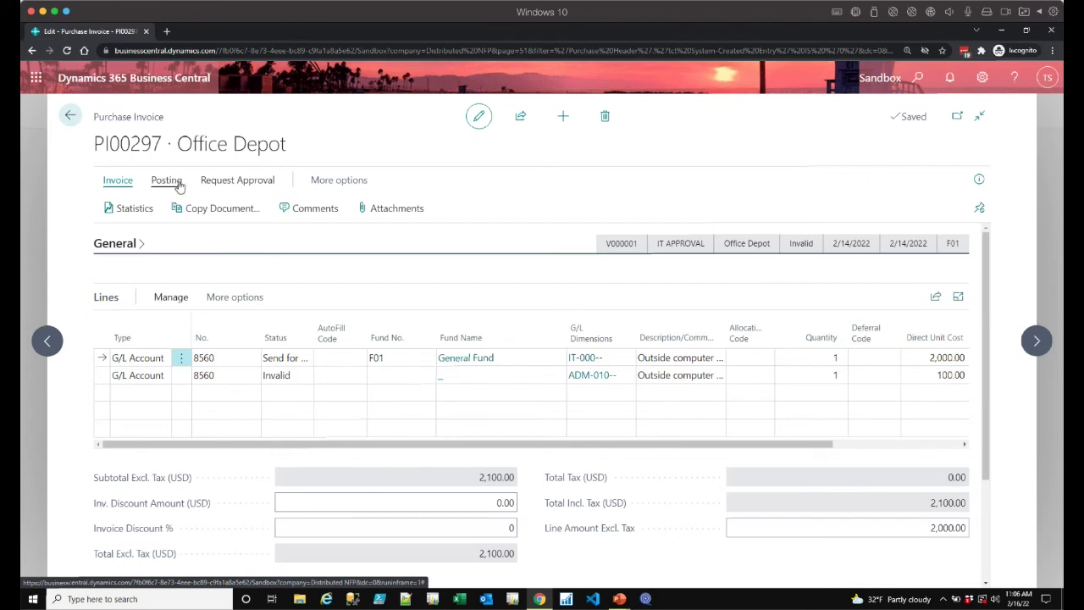
- Run Request Approval > Review Exceptions on PI00297 for all lines
{"action": "left_click", "coordinate": [211, 181]}
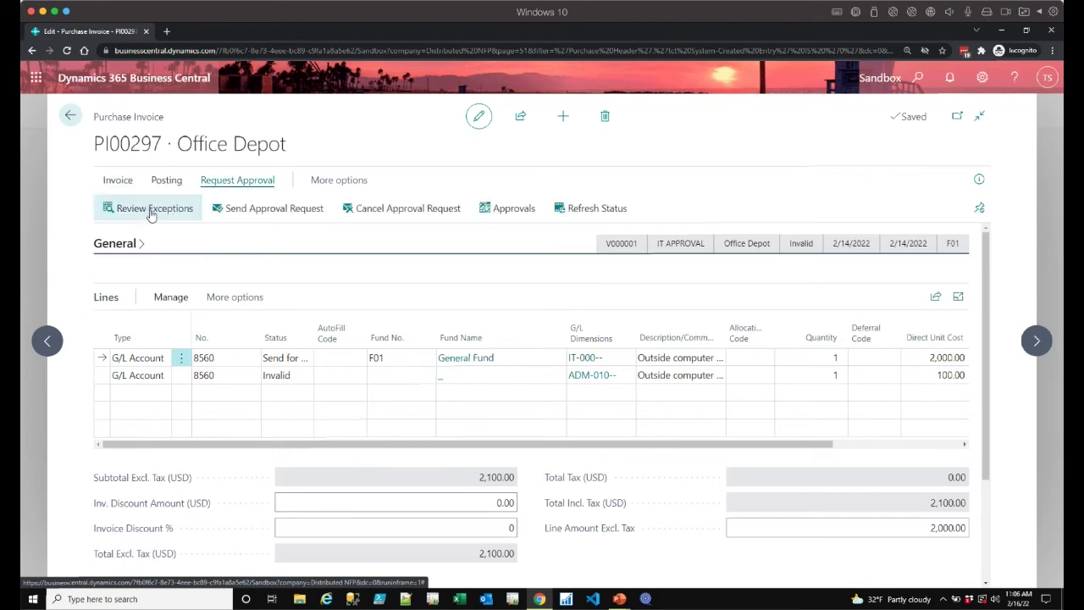
{"action": "left_click", "coordinate": [150, 214]}
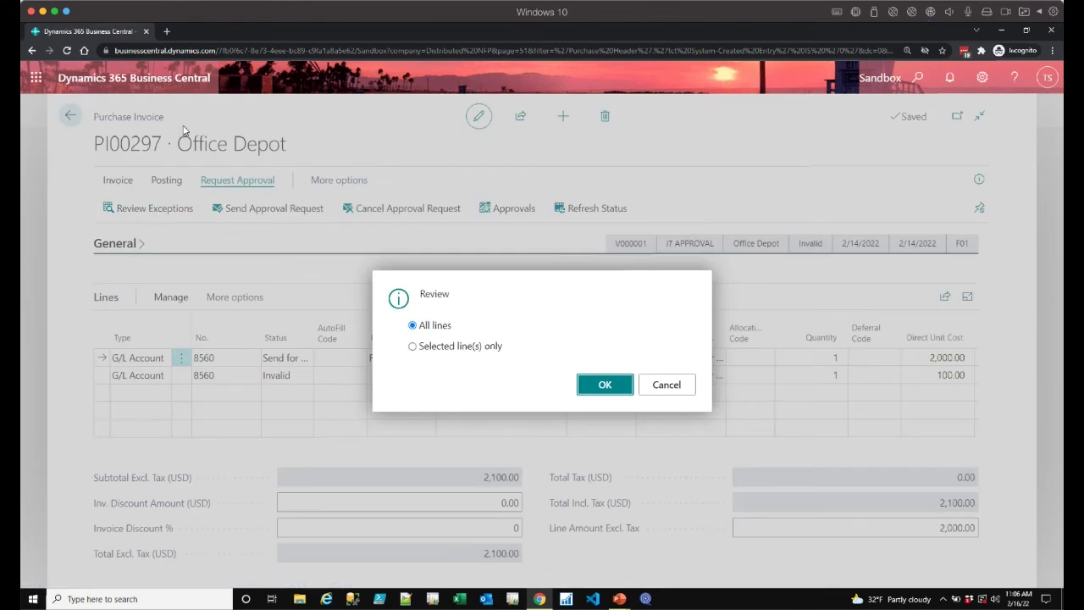
{"action": "left_click", "coordinate": [604, 387]}
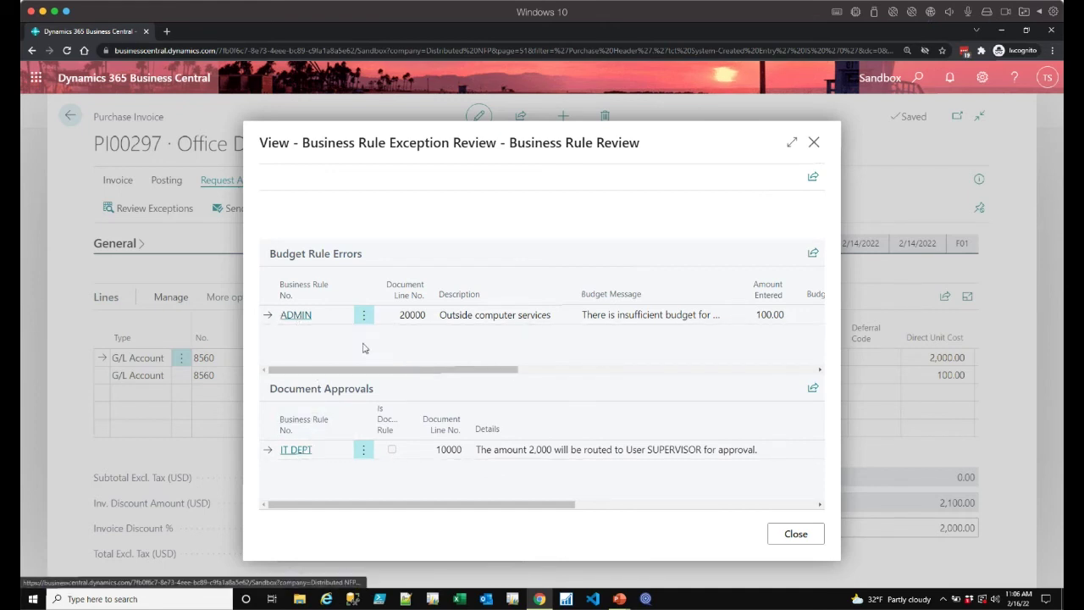
- Inspect the ADMIN budget rule behind the insufficient-budget error, then return to the review
{"action": "mouse_move", "coordinate": [444, 371]}
{"action": "left_mouse_down"}
{"action": "mouse_move", "coordinate": [596, 371]}
{"action": "mouse_move", "coordinate": [424, 364]}
{"action": "left_mouse_up"}
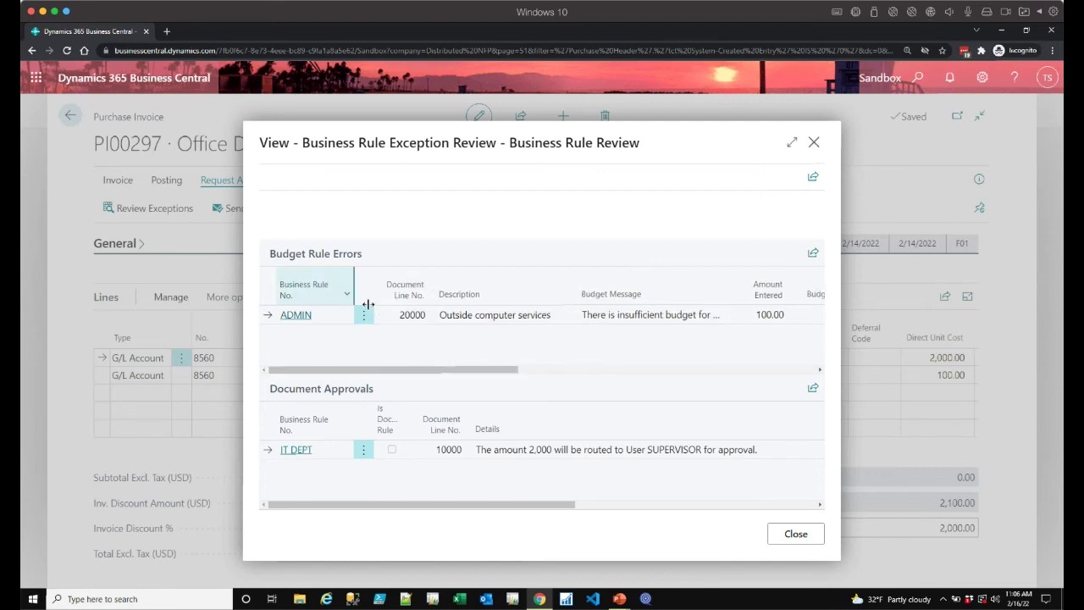
{"action": "left_click", "coordinate": [296, 315]}
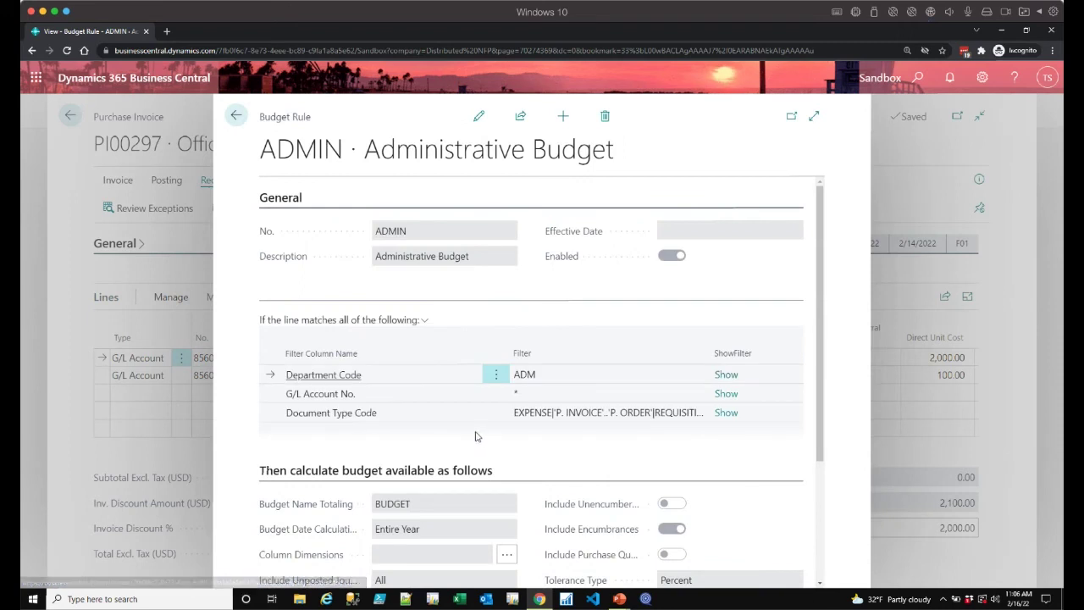
{"action": "scroll", "coordinate": [476, 438], "scroll_direction": "down", "scroll_amount": 2}
{"action": "scroll", "coordinate": [477, 437], "scroll_direction": "down", "scroll_amount": 3}
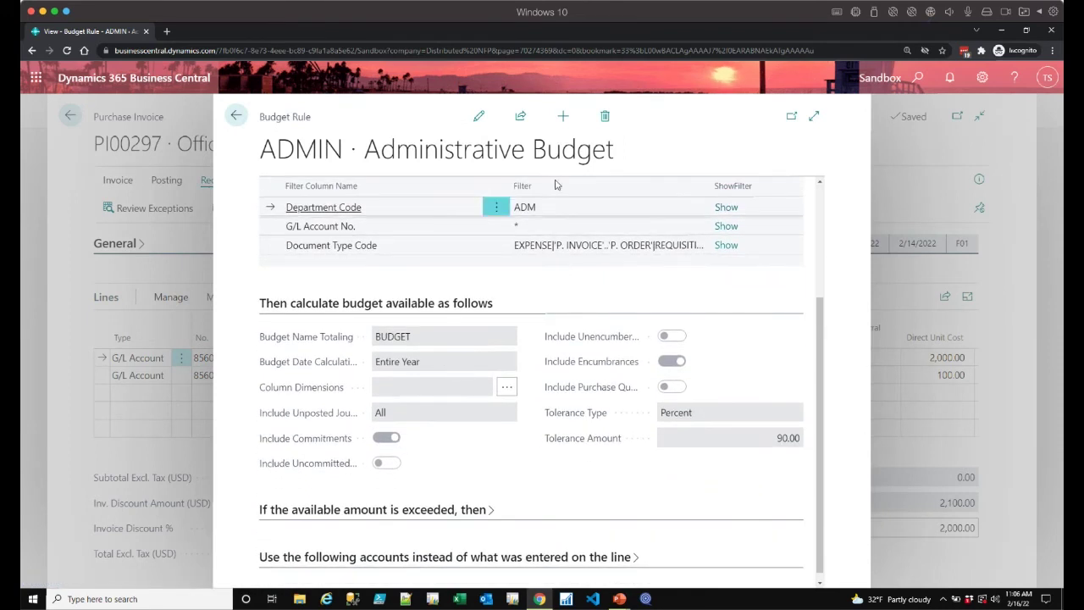
{"action": "scroll", "coordinate": [537, 210], "scroll_direction": "up", "scroll_amount": 1}
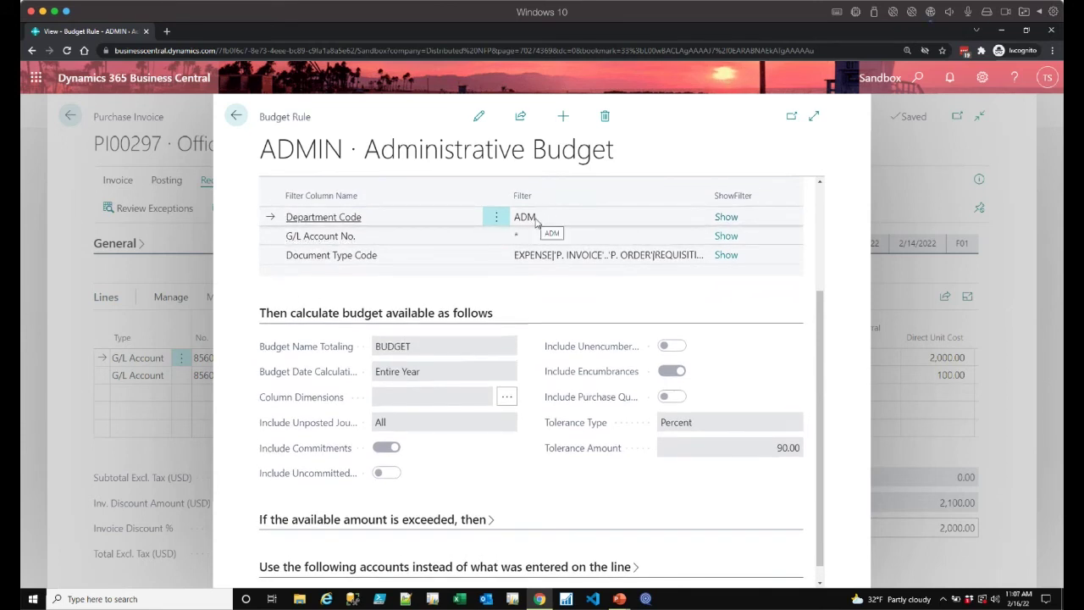
{"action": "key", "text": "Escape"}
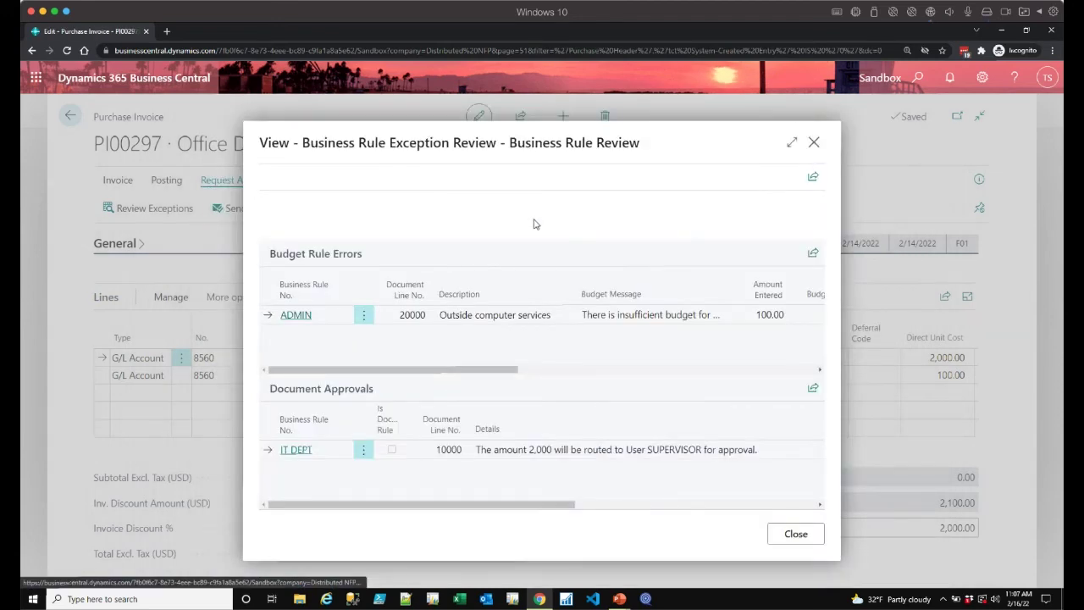
- Set PI00297's second line dimensions to IT-010 by changing Department Code ADM to IT
{"action": "key", "text": "Escape"}
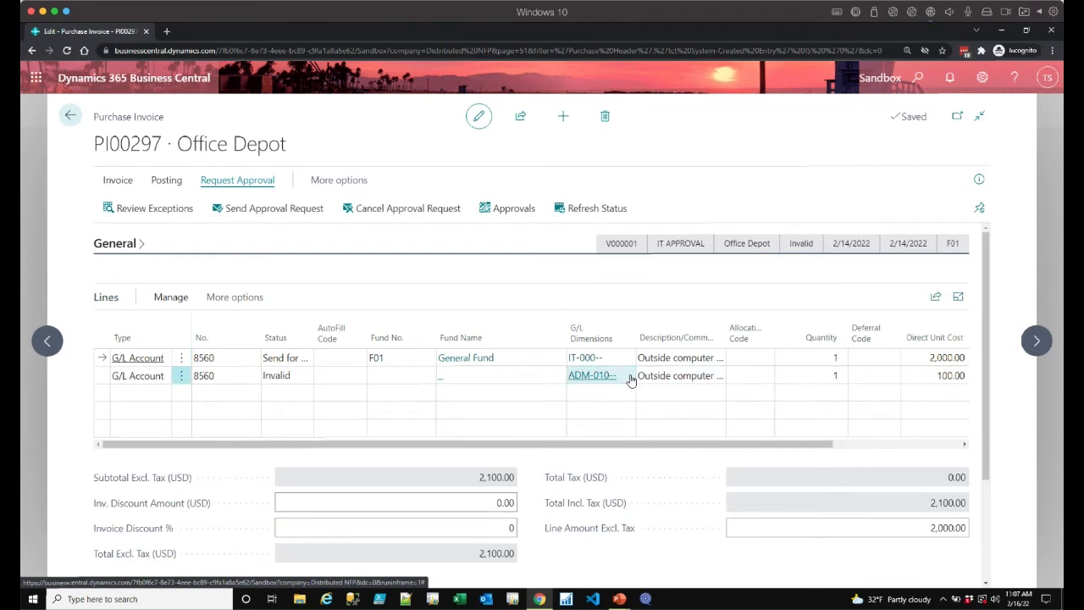
{"action": "left_click", "coordinate": [631, 381]}
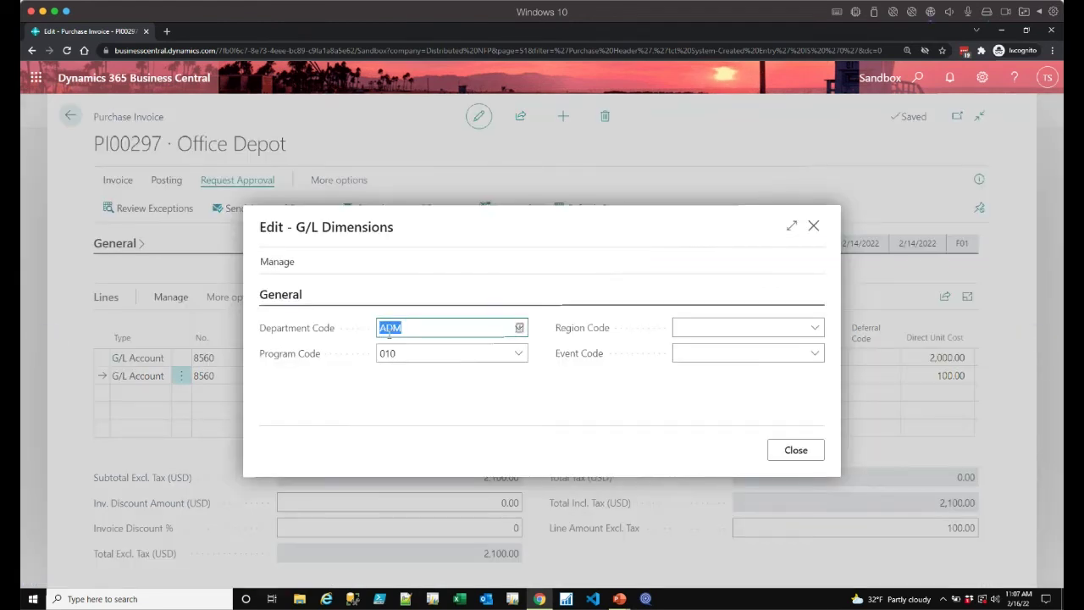
{"action": "type", "text": "it"}
{"action": "key", "text": "Tab"}
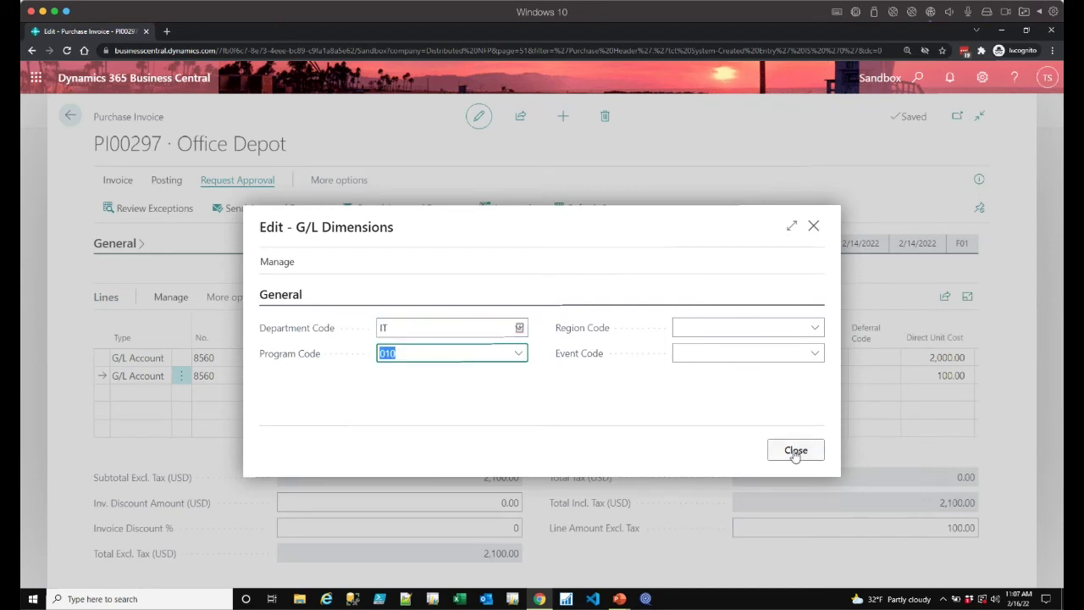
{"action": "left_click", "coordinate": [795, 453]}
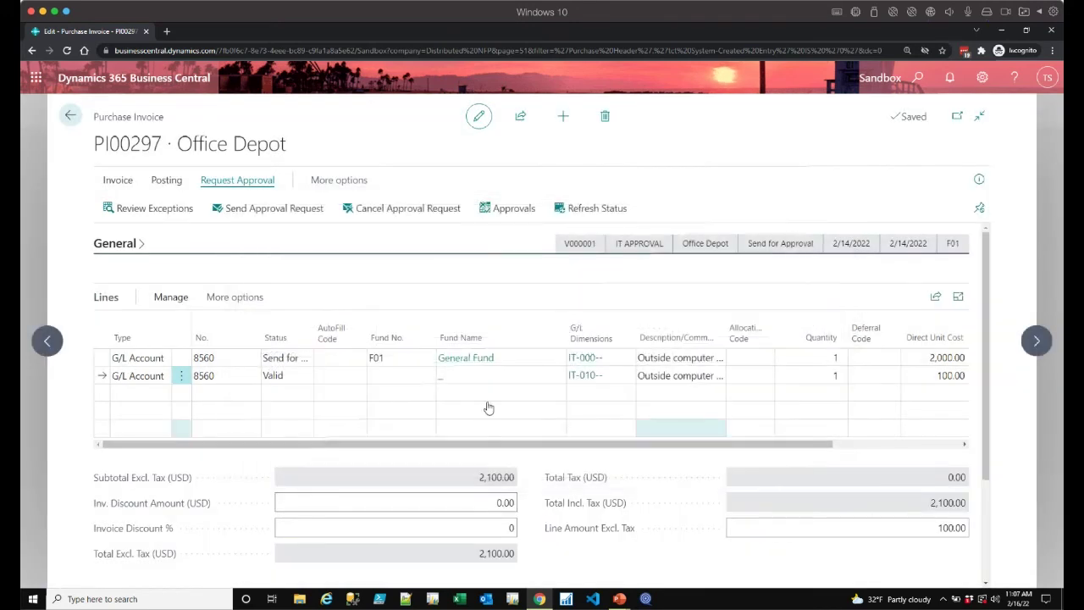
- Run the business rule exception review for all lines of invoice PI00297
{"action": "left_click", "coordinate": [180, 211]}
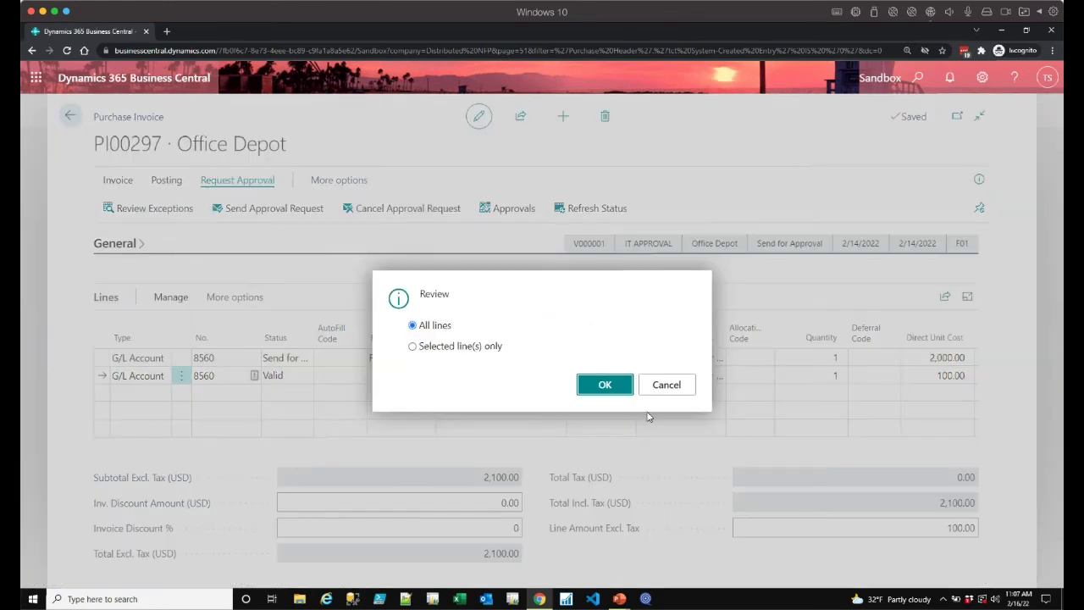
{"action": "left_click", "coordinate": [604, 386]}
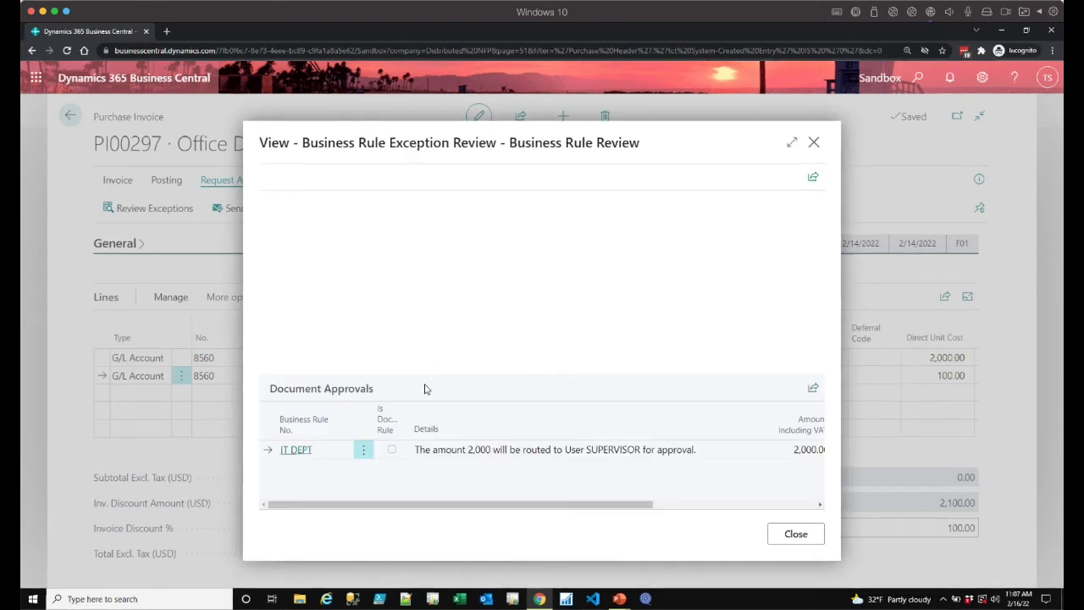
{"action": "key", "text": "Escape"}
- Set the second line's Direct Unit Cost to 1,000,000 and rerun the exception review for all lines
{"action": "left_click", "coordinate": [943, 375]}
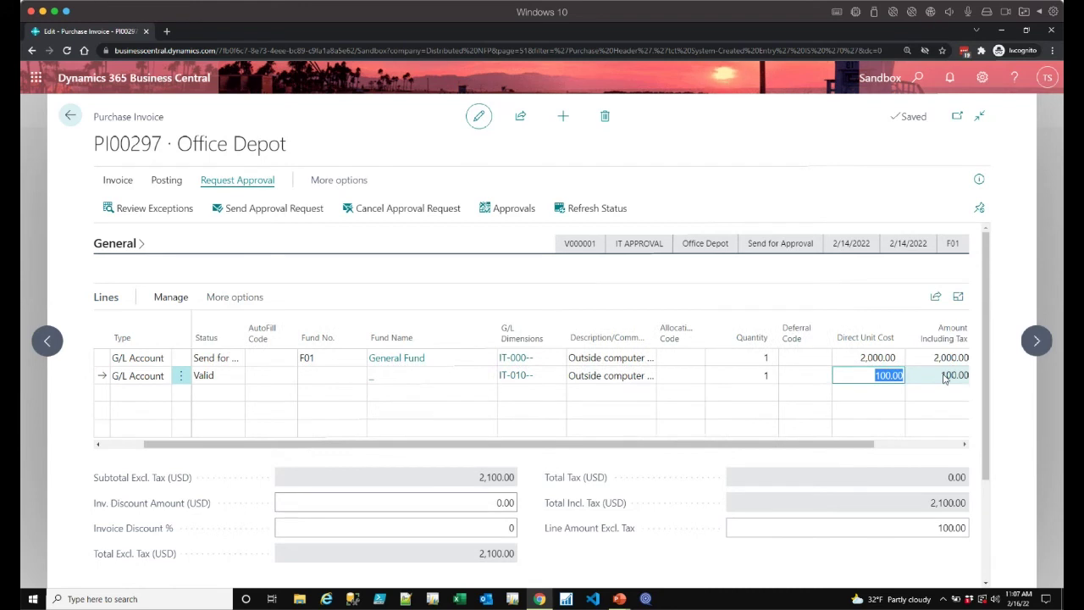
{"action": "type", "text": "100"}
{"action": "key", "text": "Tab"}
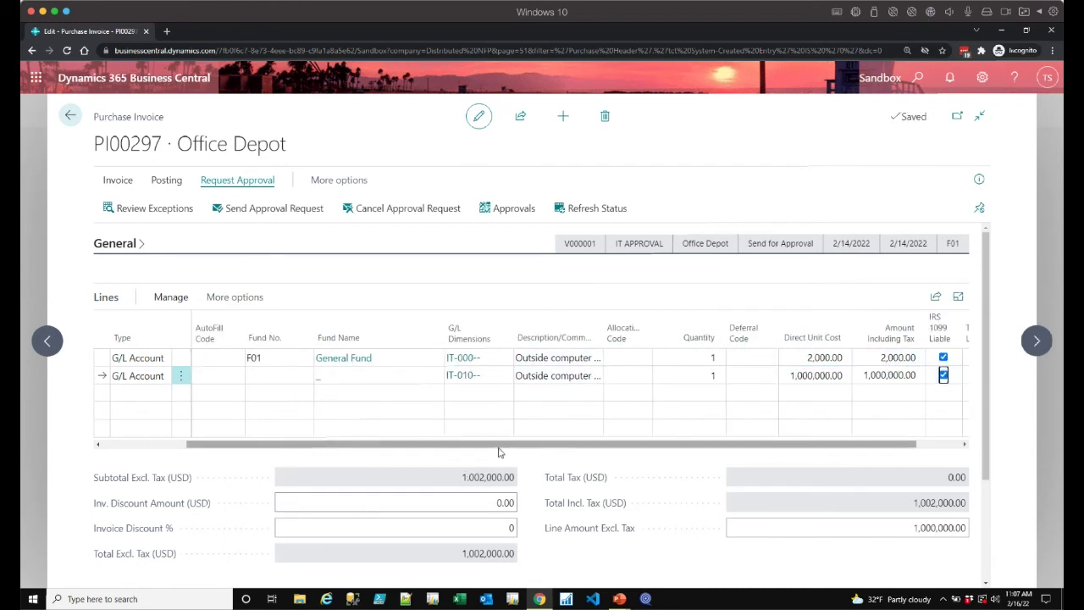
{"action": "left_click_drag", "start_coordinate": [310, 444], "coordinate": [225, 444]}
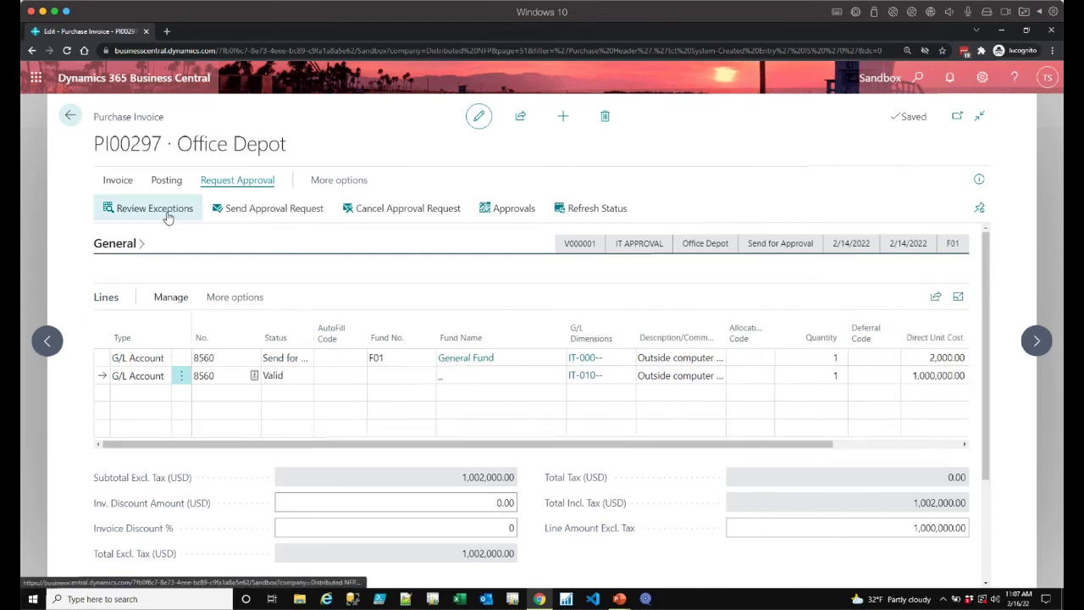
{"action": "left_click", "coordinate": [168, 217]}
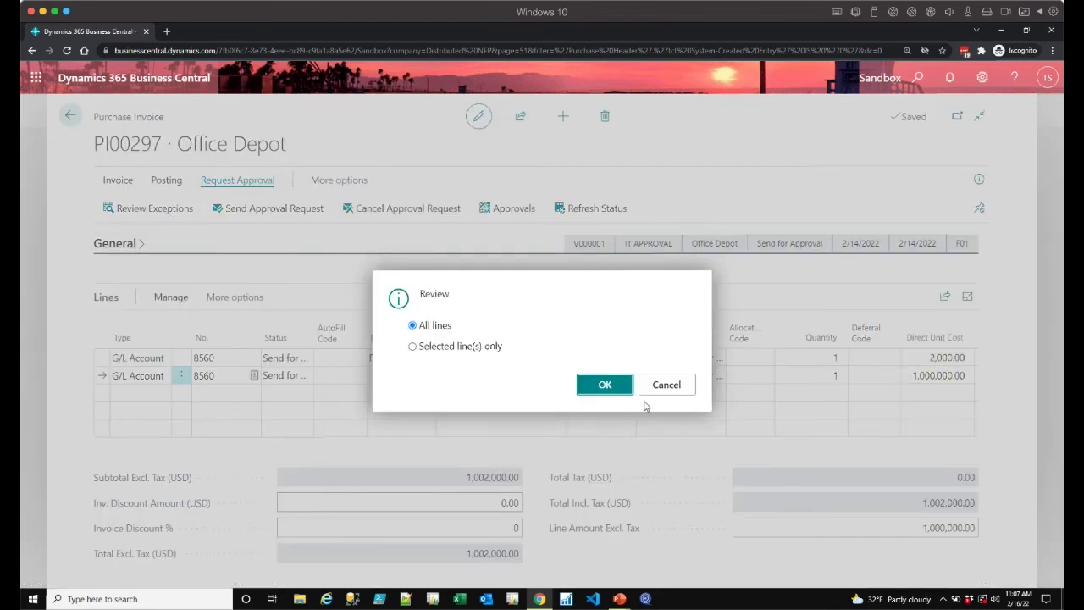
{"action": "left_click", "coordinate": [606, 385]}
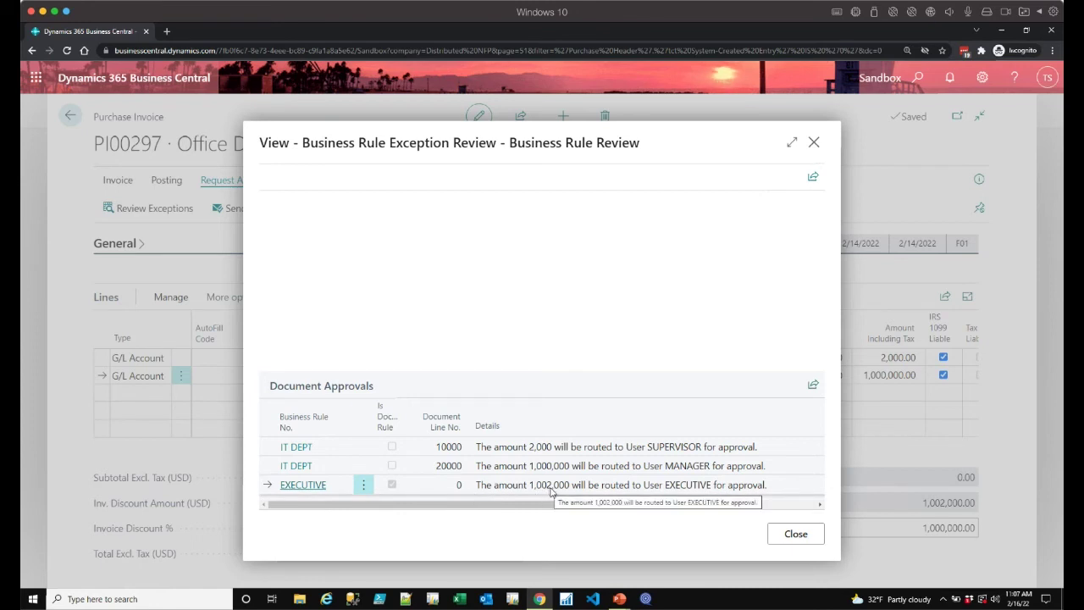
- Open the IT DEPT approval rule card full-page and make its Department Code row editable
{"action": "left_click", "coordinate": [297, 467]}
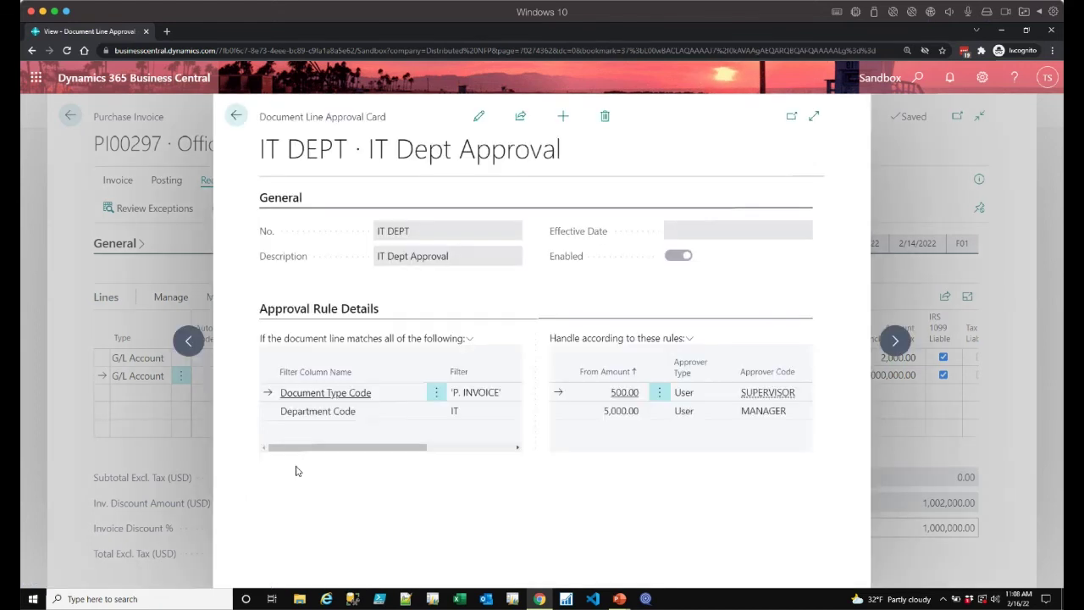
{"action": "left_click", "coordinate": [813, 118]}
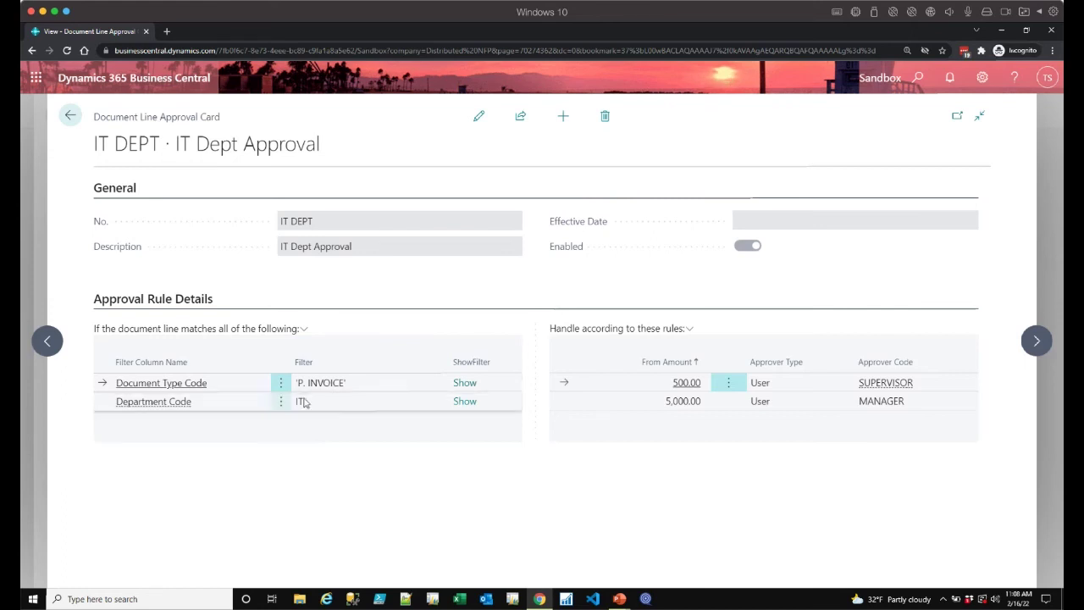
{"action": "left_click", "coordinate": [258, 407]}
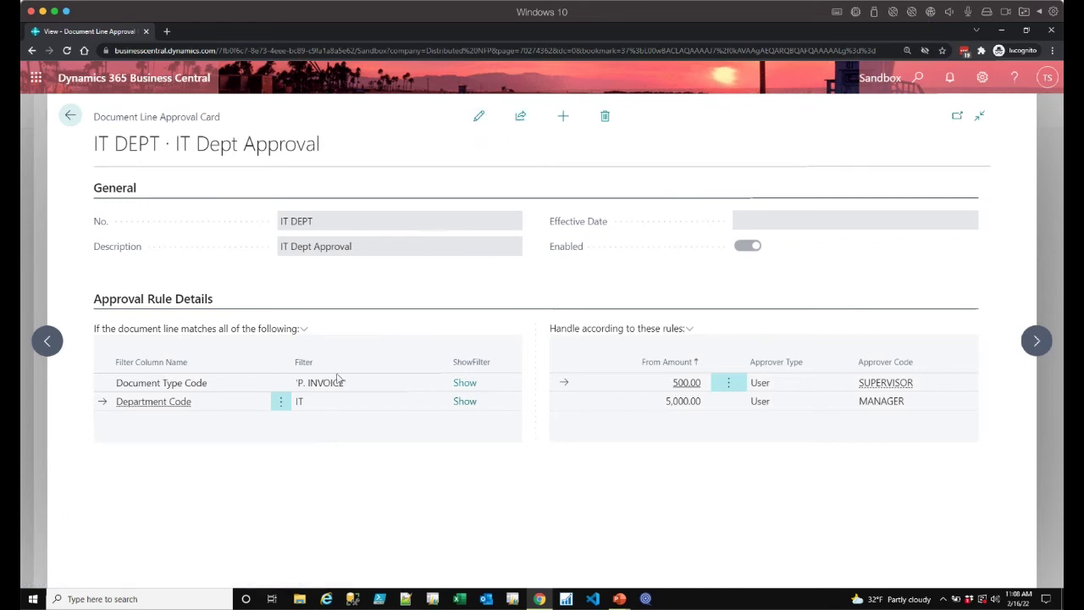
{"action": "left_click", "coordinate": [258, 407]}
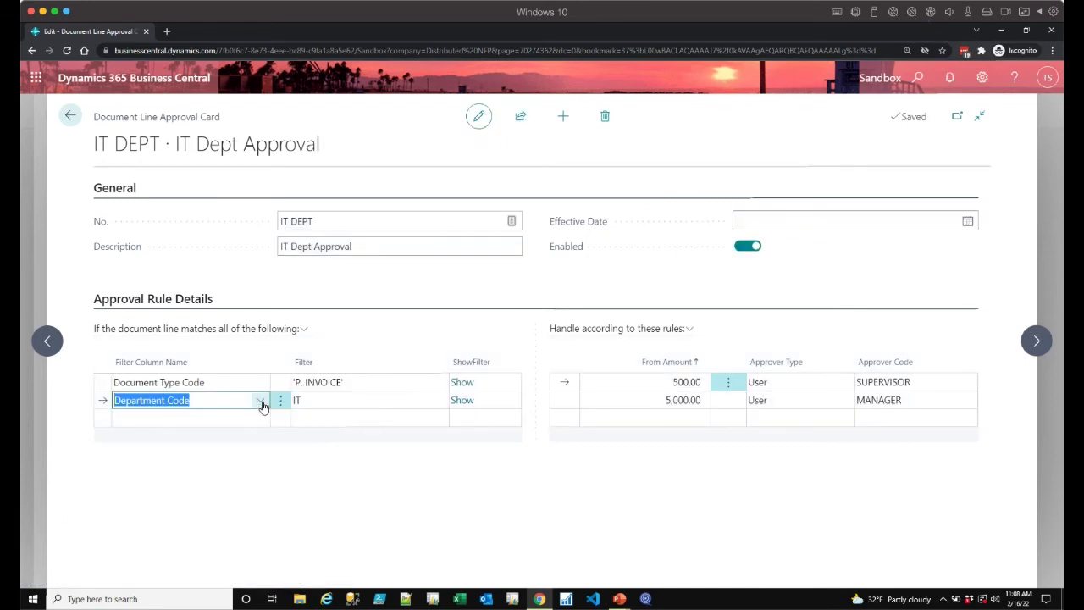
- Browse the Filter Column Name choices without changing the selection
{"action": "left_click", "coordinate": [260, 402]}
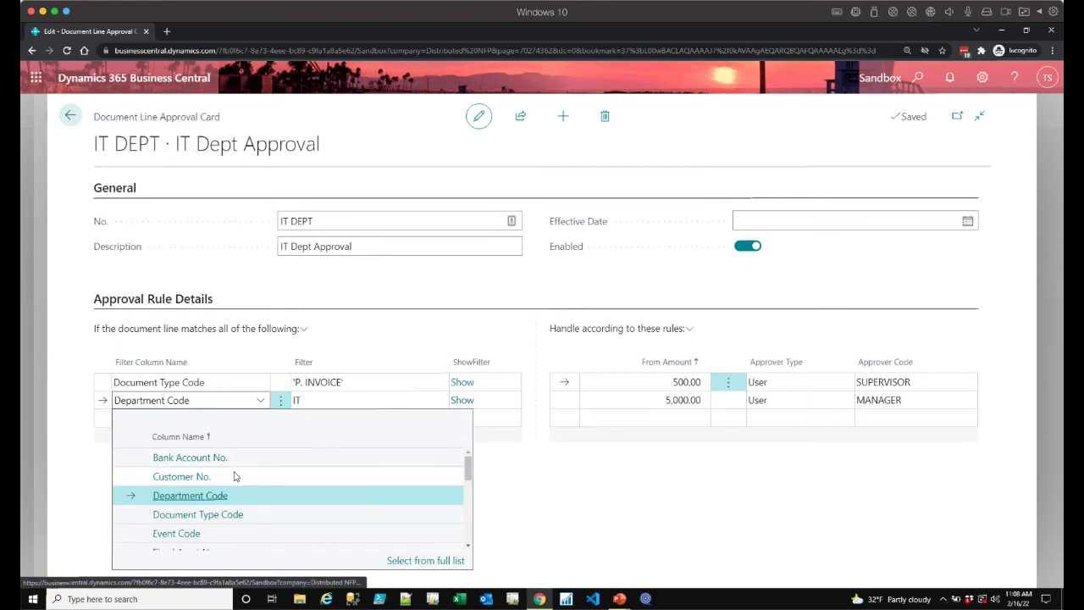
{"action": "scroll", "coordinate": [203, 481], "scroll_direction": "down", "scroll_amount": 5}
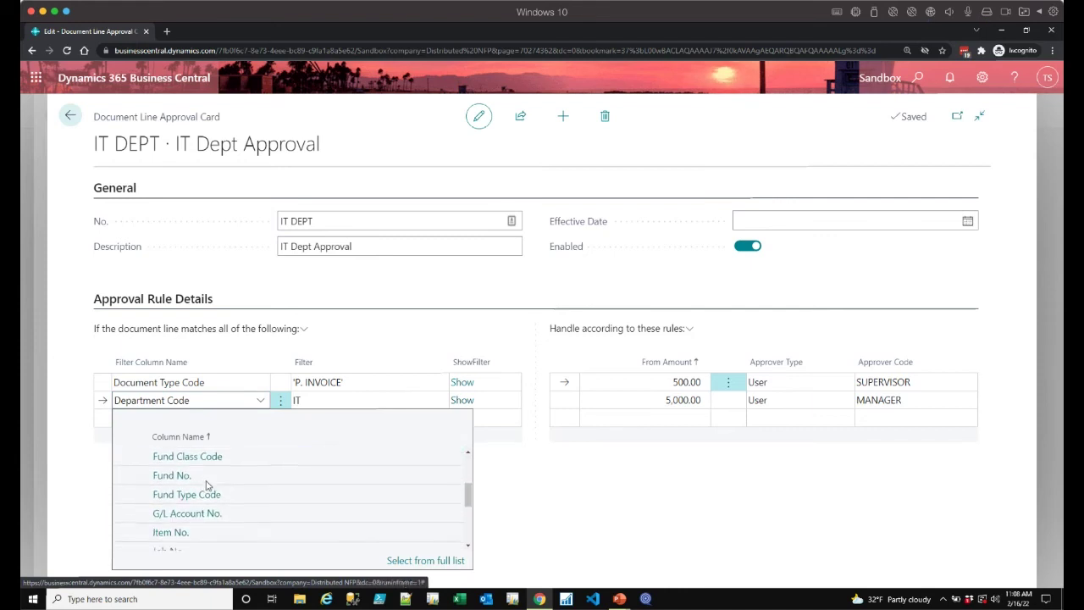
{"action": "scroll", "coordinate": [206, 483], "scroll_direction": "down", "scroll_amount": 5}
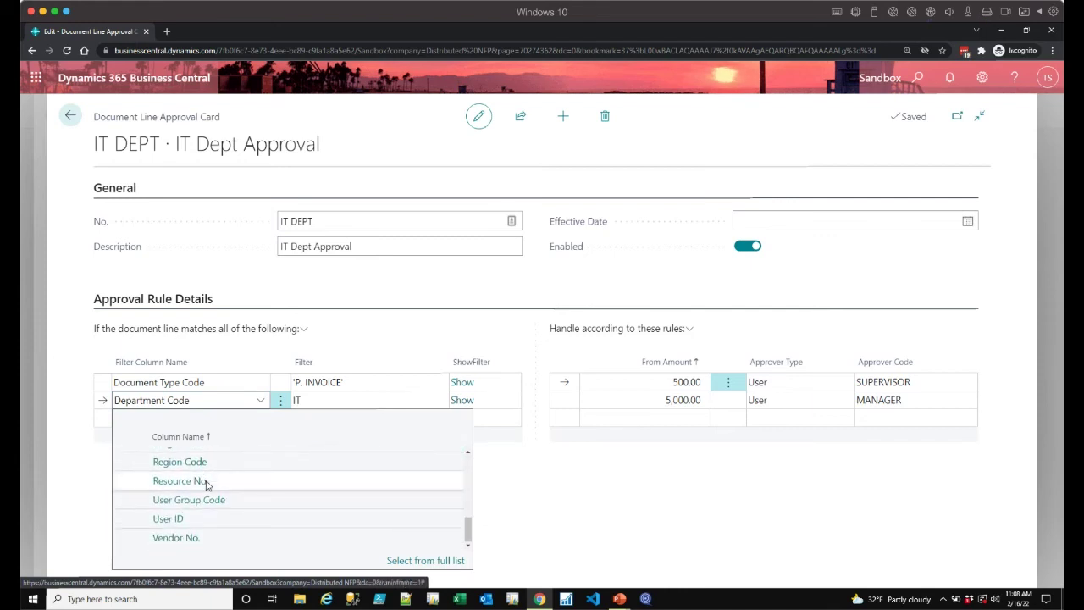
{"action": "left_click", "coordinate": [219, 260]}
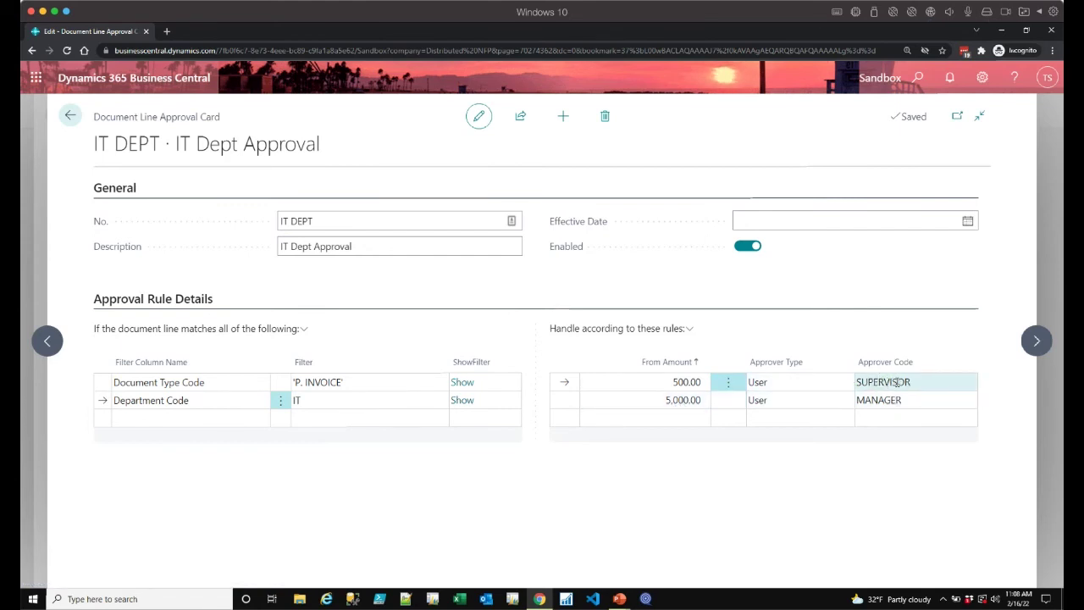
- Check the Approver Type choices for the 5,000 rule, keep User, and return to the invoice
{"action": "left_click", "coordinate": [847, 402]}
{"action": "left_click", "coordinate": [848, 402]}
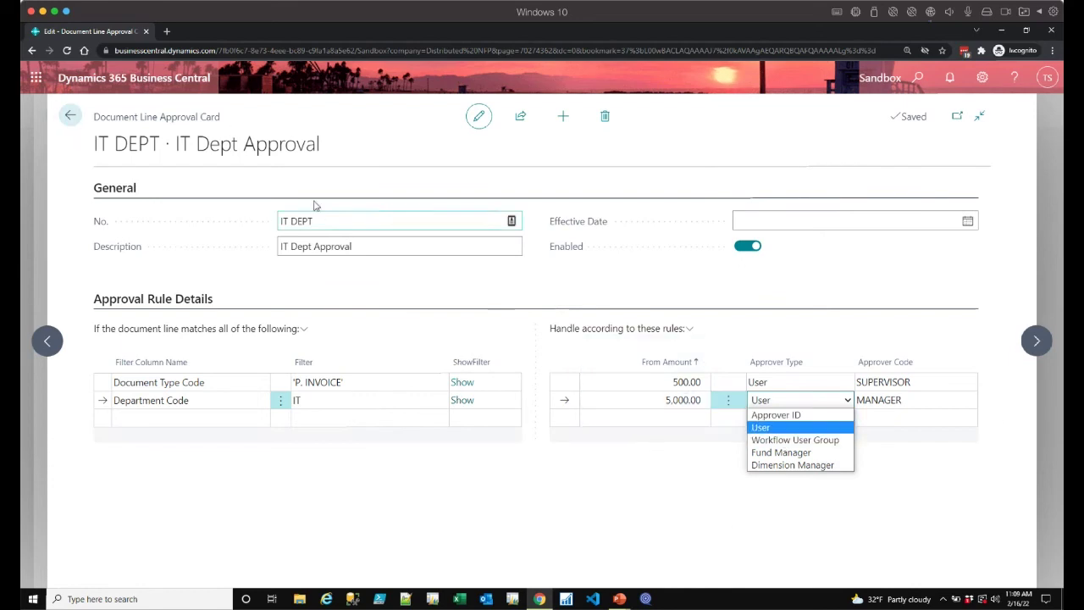
{"action": "left_click", "coordinate": [72, 119]}
{"action": "left_click", "coordinate": [72, 118]}
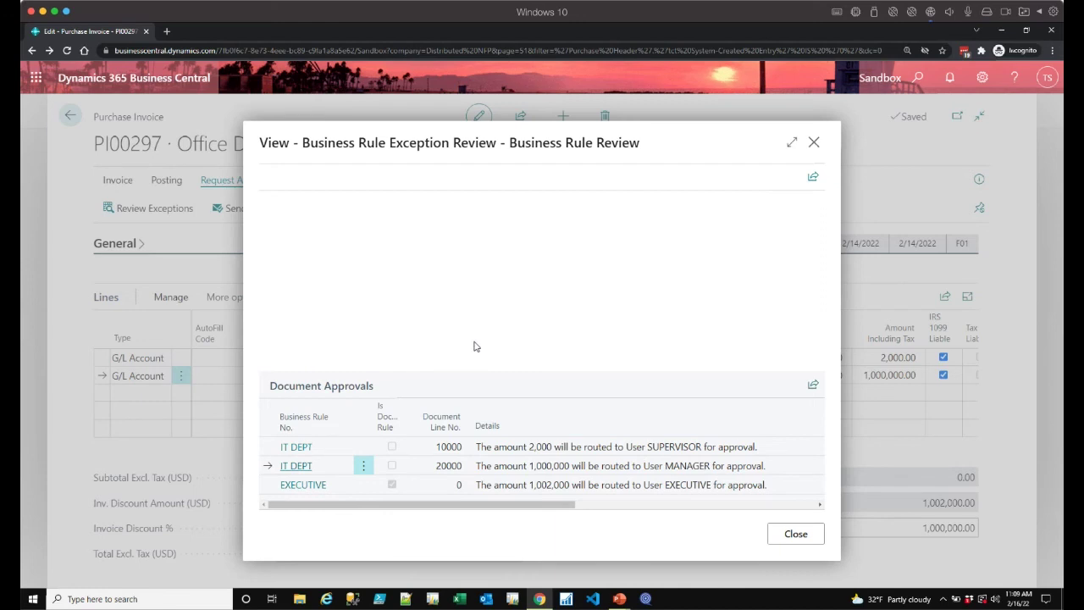
- Leave invoice PI00297 and open the General Journals list from the Journals menu
{"action": "key", "text": "Escape"}
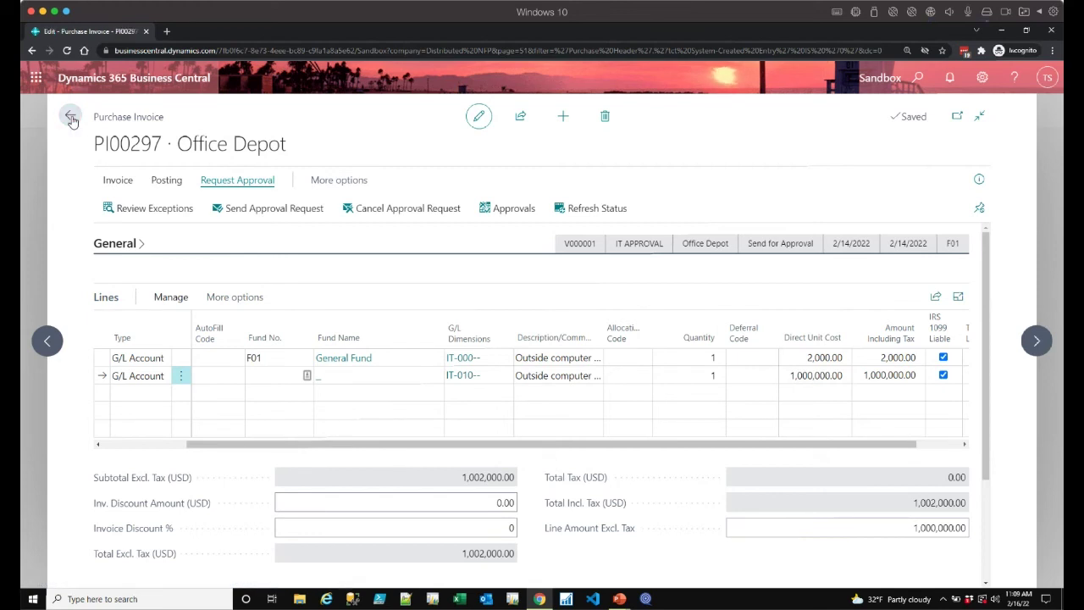
{"action": "left_click", "coordinate": [71, 118]}
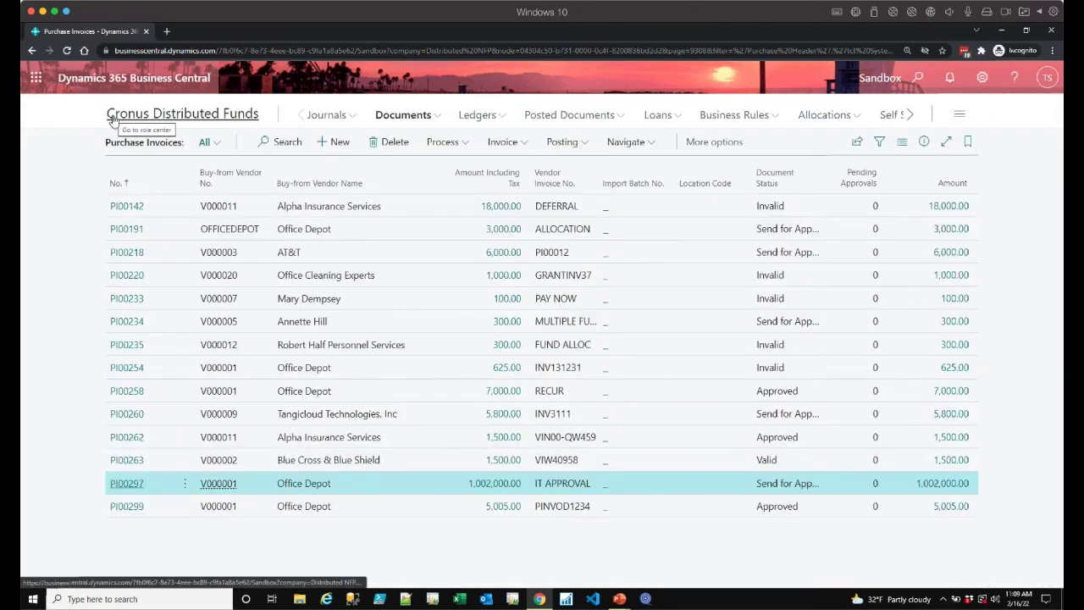
{"action": "left_click", "coordinate": [334, 116]}
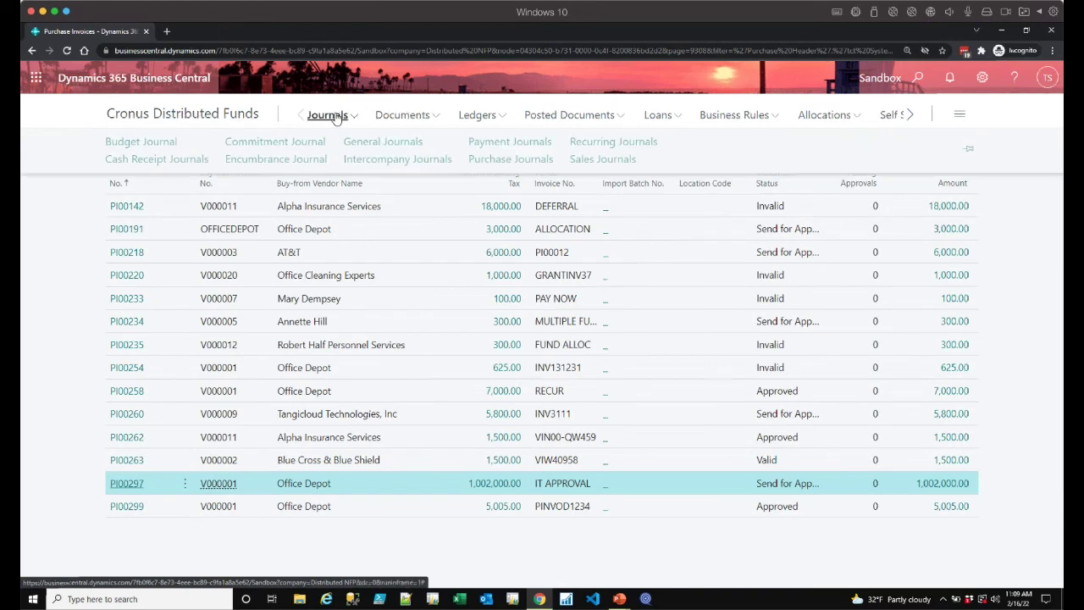
{"action": "left_click", "coordinate": [391, 146]}
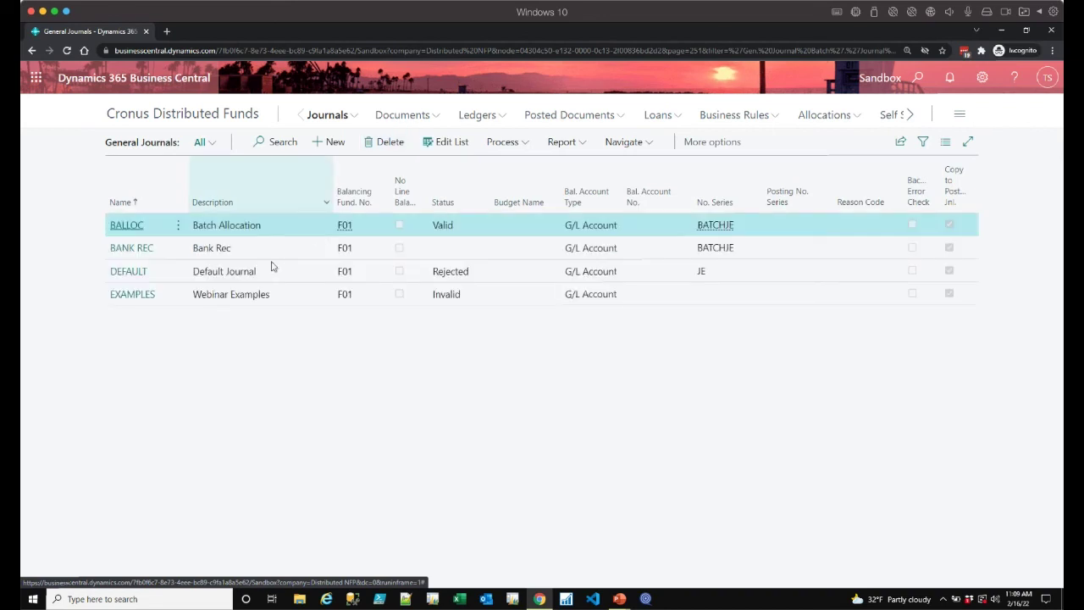
- Open the EXAMPLES batch, inspect its first line's Invalid status, and return to the list
{"action": "left_click", "coordinate": [148, 296]}
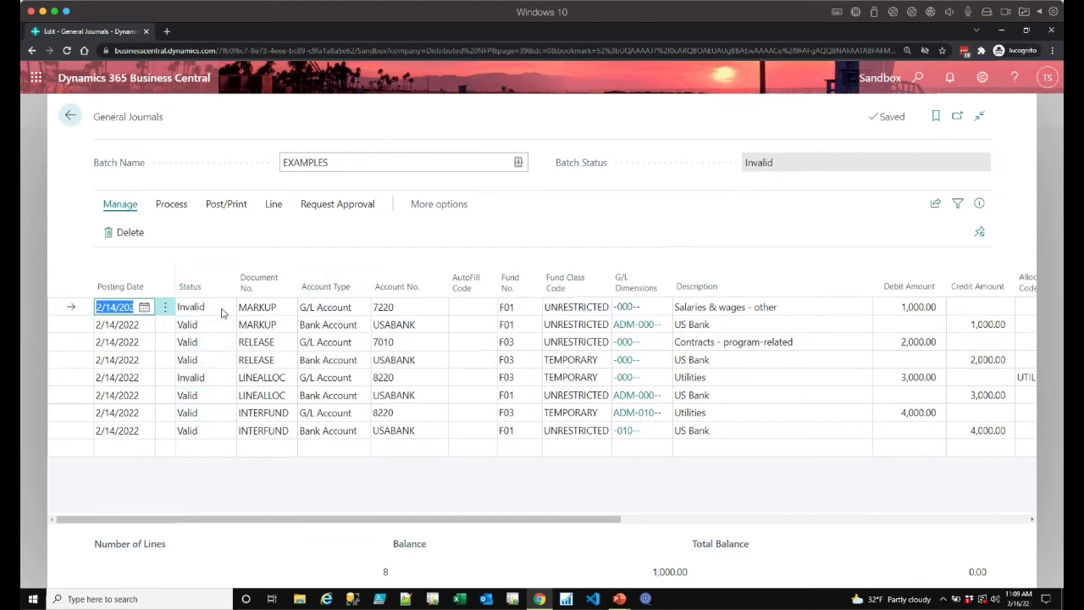
{"action": "left_click", "coordinate": [222, 314]}
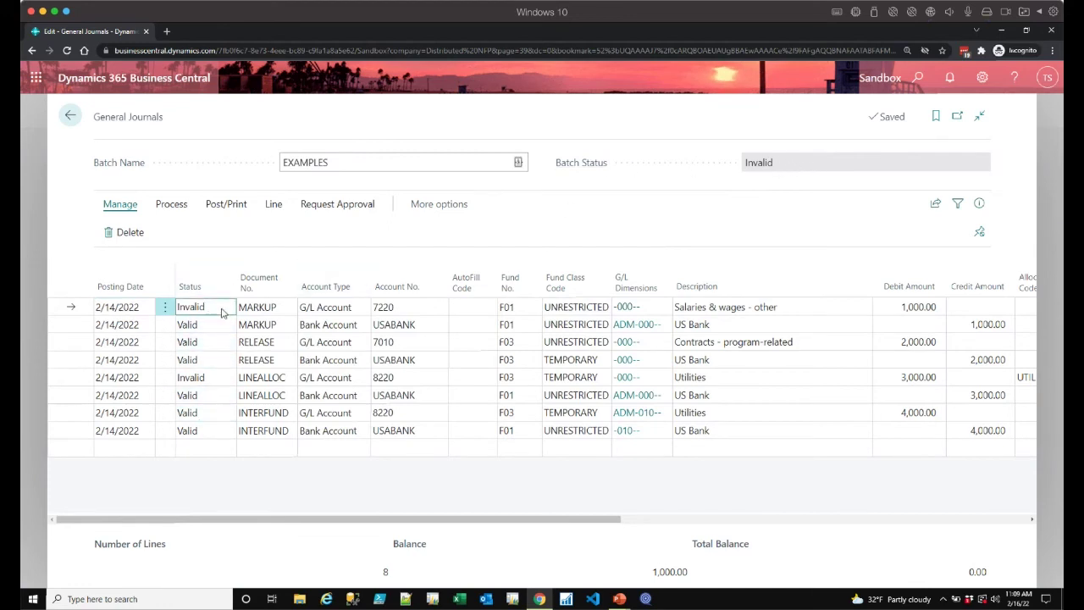
{"action": "left_click", "coordinate": [71, 118]}
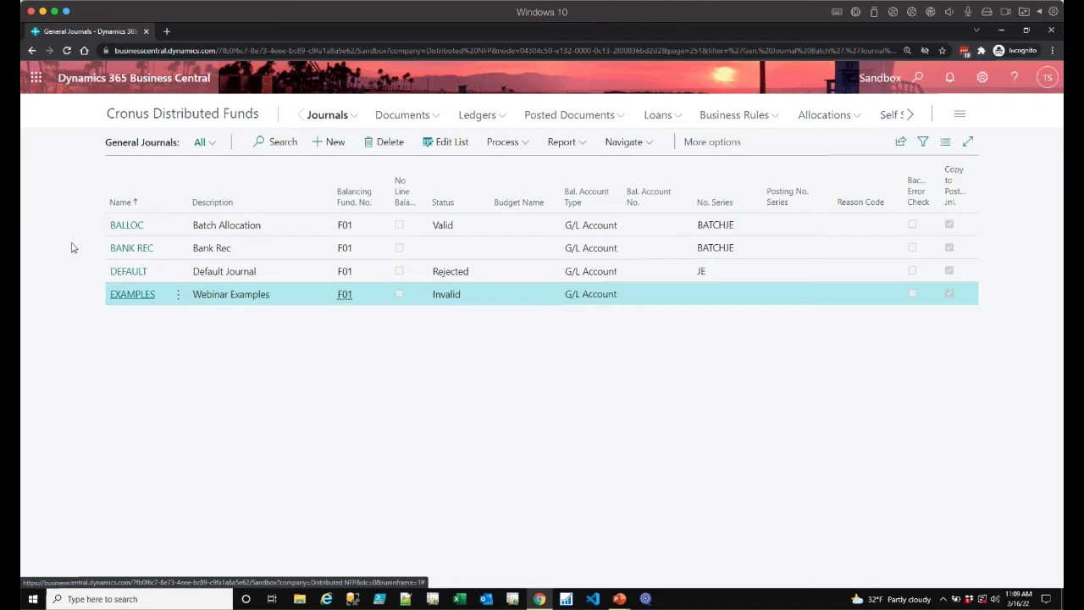
- View Audit Entries sorted by Date and Time, newest first, then return to the Role Center
{"action": "left_click", "coordinate": [203, 119]}
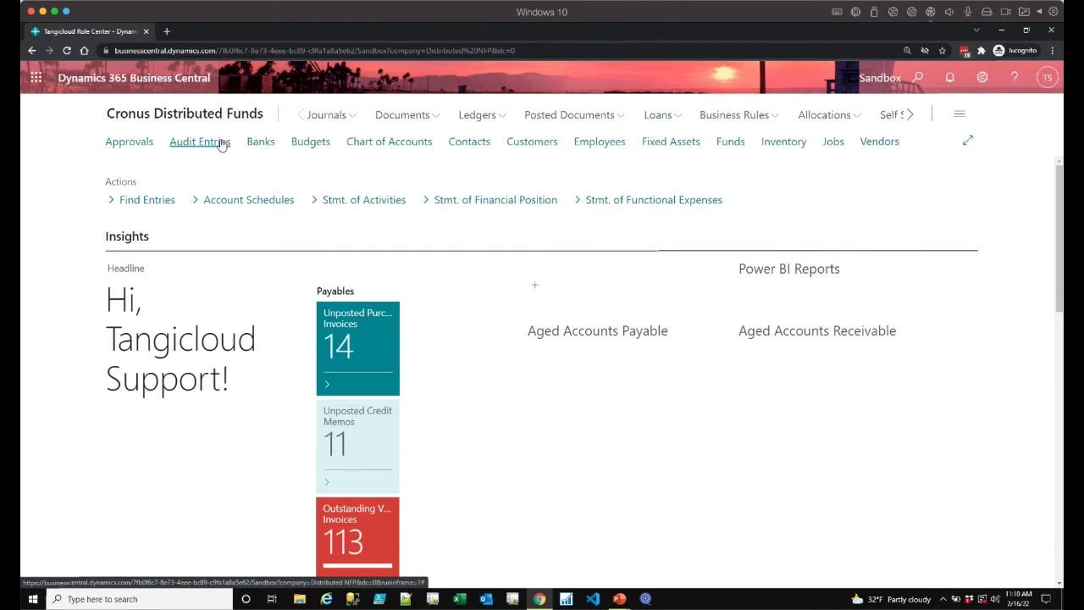
{"action": "left_click", "coordinate": [220, 143]}
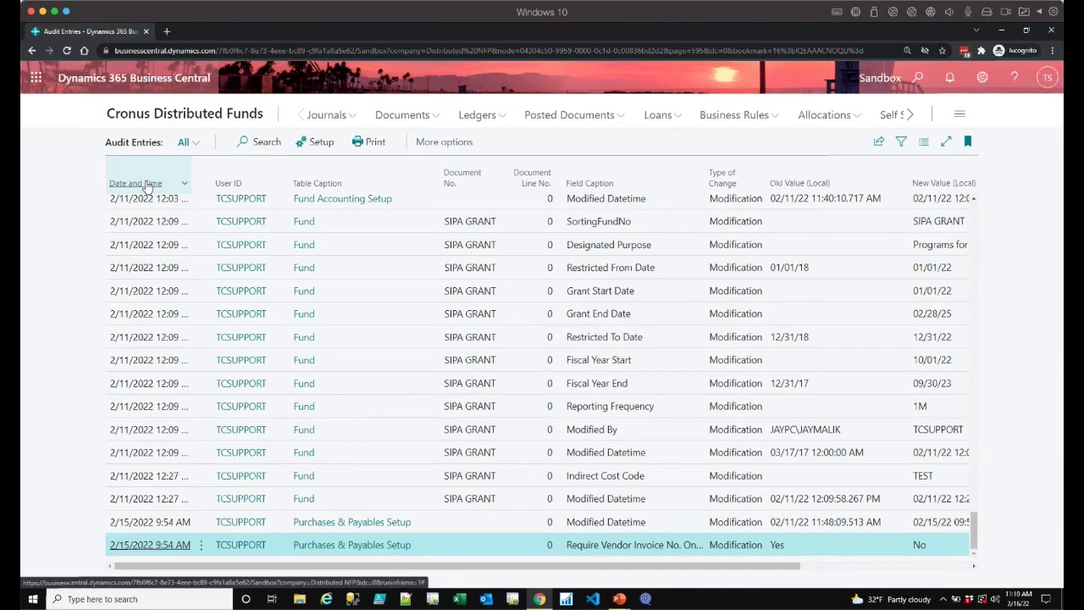
{"action": "left_click", "coordinate": [136, 183]}
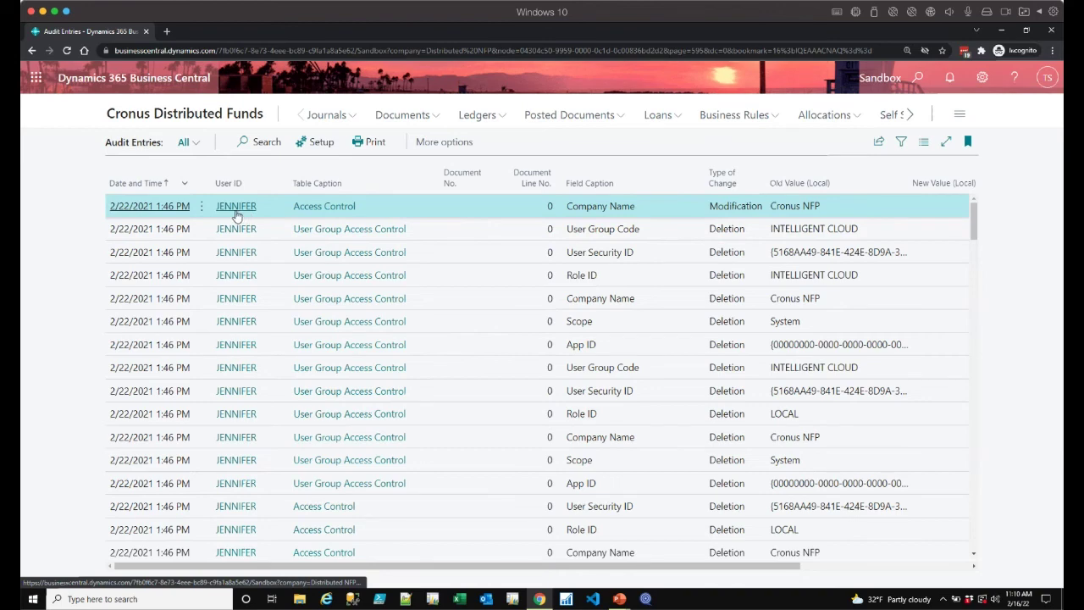
{"action": "left_click", "coordinate": [149, 185]}
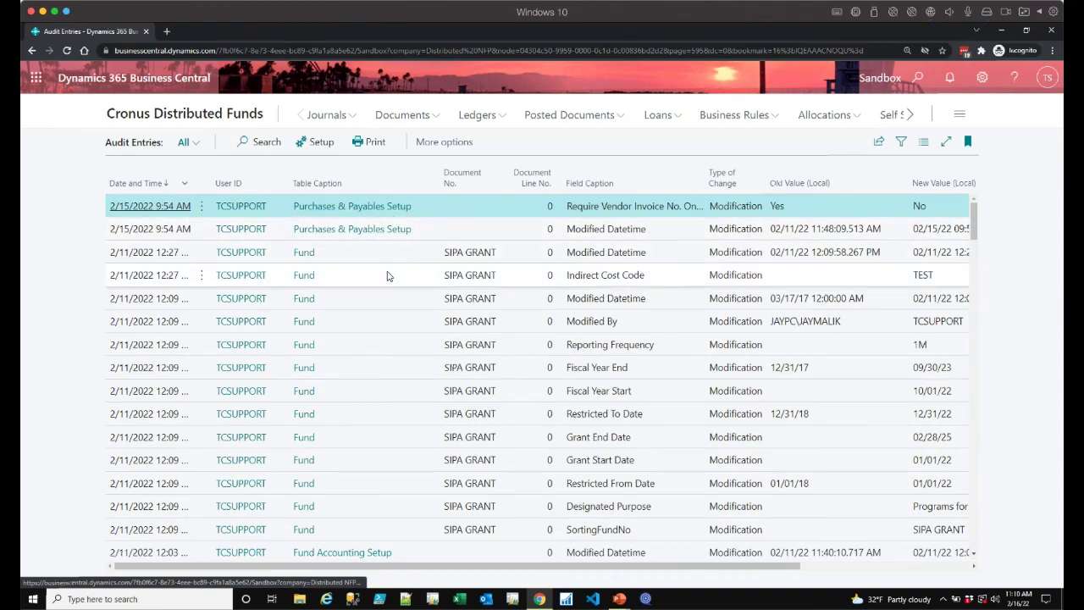
{"action": "scroll", "coordinate": [387, 274], "scroll_direction": "down", "scroll_amount": 4}
{"action": "scroll", "coordinate": [388, 276], "scroll_direction": "down", "scroll_amount": 5}
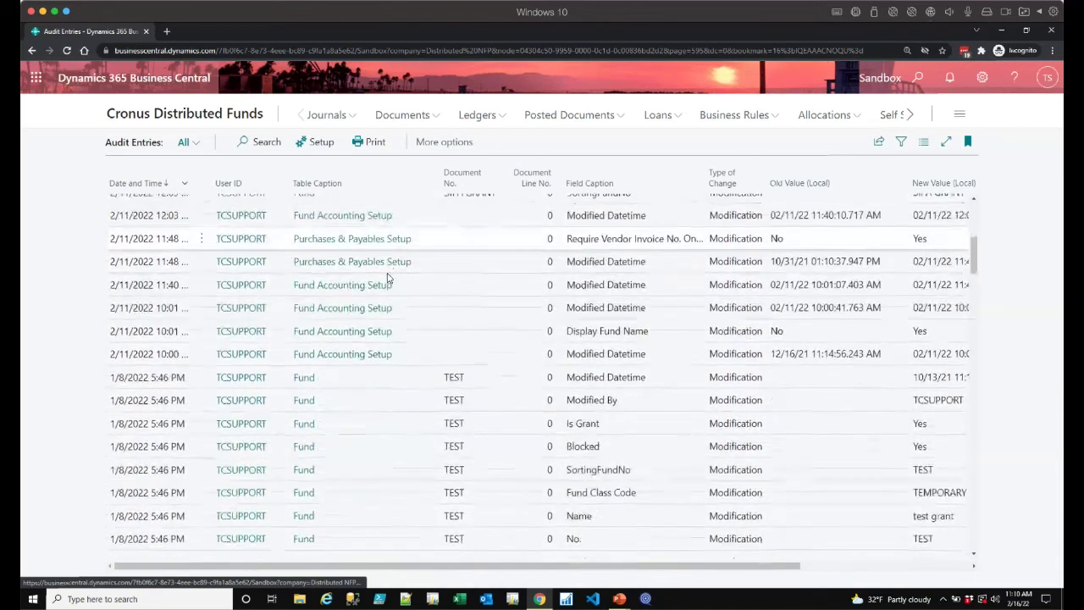
{"action": "scroll", "coordinate": [388, 277], "scroll_direction": "down", "scroll_amount": 1}
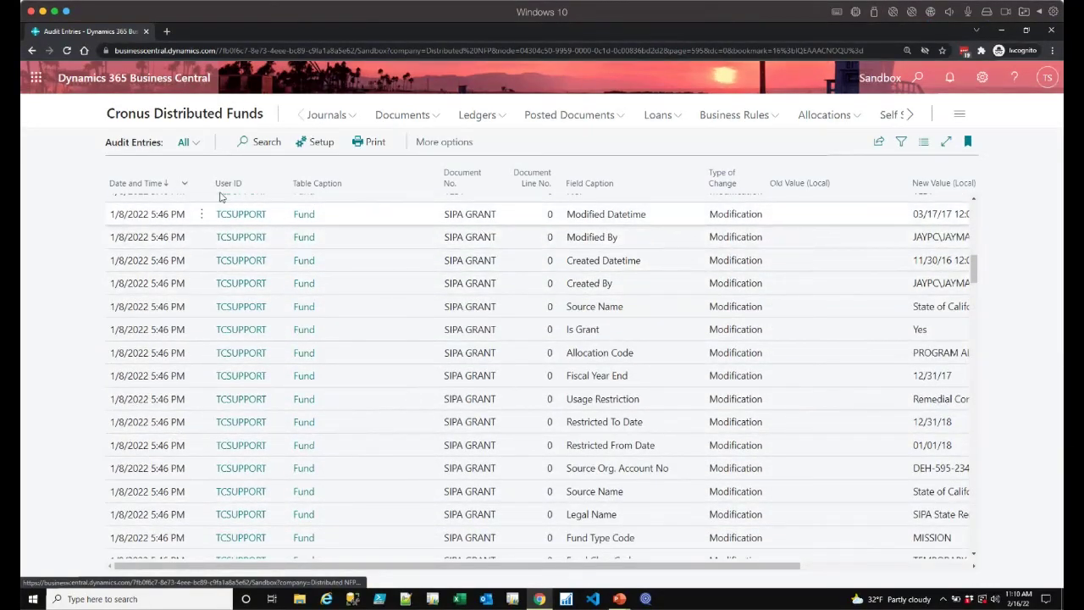
{"action": "left_click", "coordinate": [168, 116]}
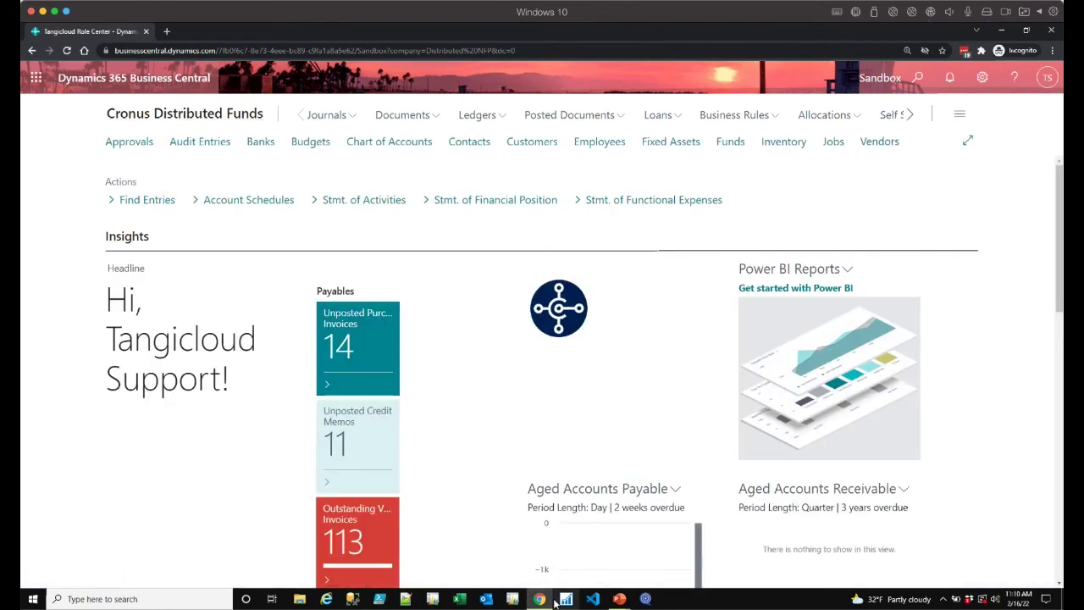
{"action": "left_click", "coordinate": [619, 598]}
- Show the slide show, advance to slide 23 'Comprehensive Procurement', then return to Business Central
{"action": "left_click", "coordinate": [667, 560]}
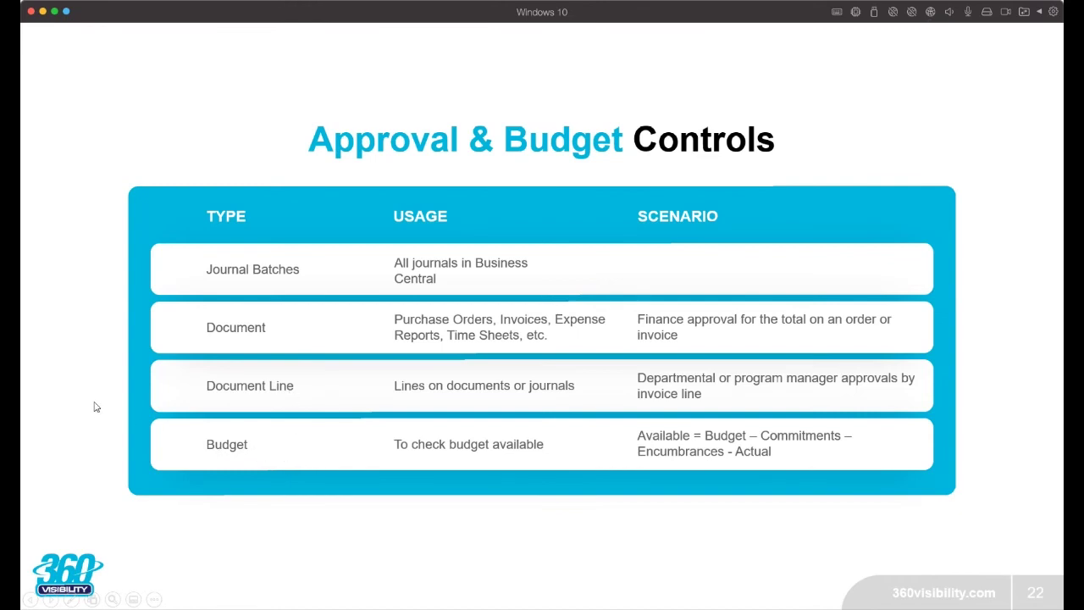
{"action": "key", "text": "Left"}
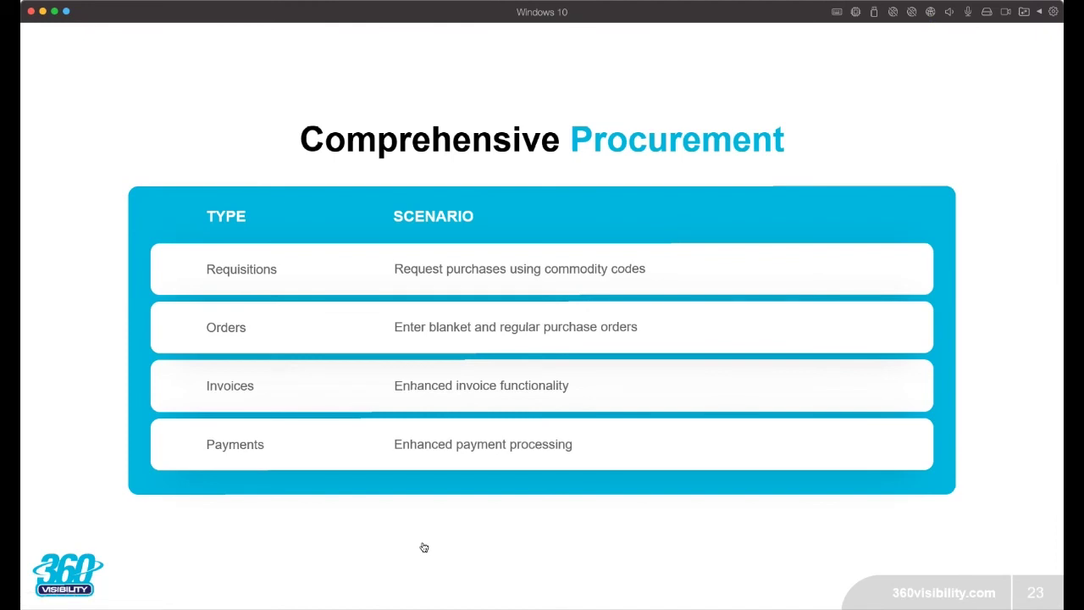
{"action": "key", "text": "alt+Tab"}
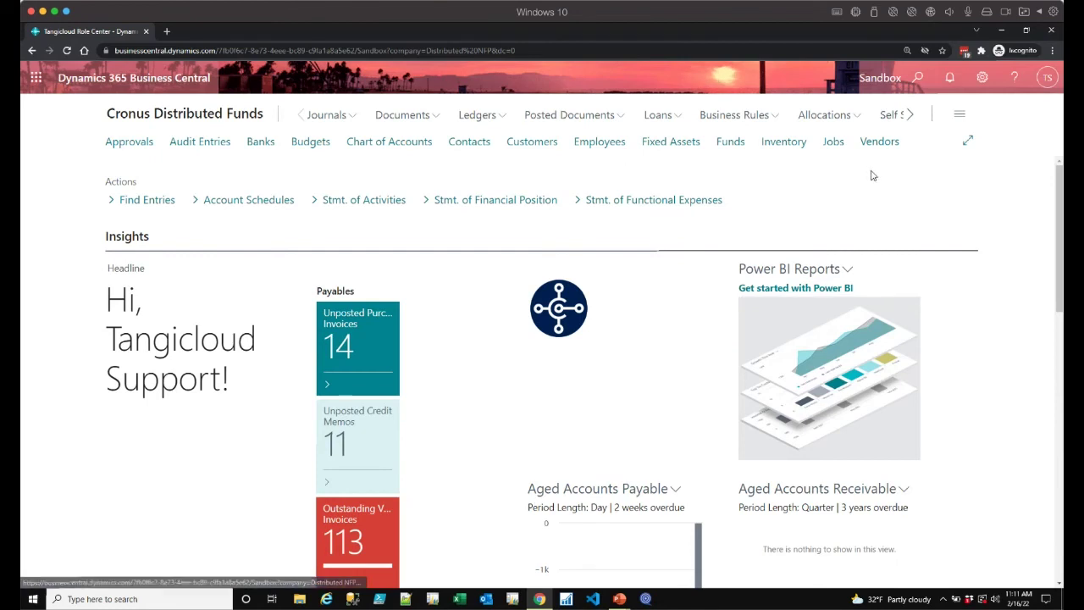
- Open the Requisition Review list under Purchasing
{"action": "left_click", "coordinate": [910, 116]}
{"action": "left_click", "coordinate": [911, 115]}
{"action": "left_click", "coordinate": [910, 115]}
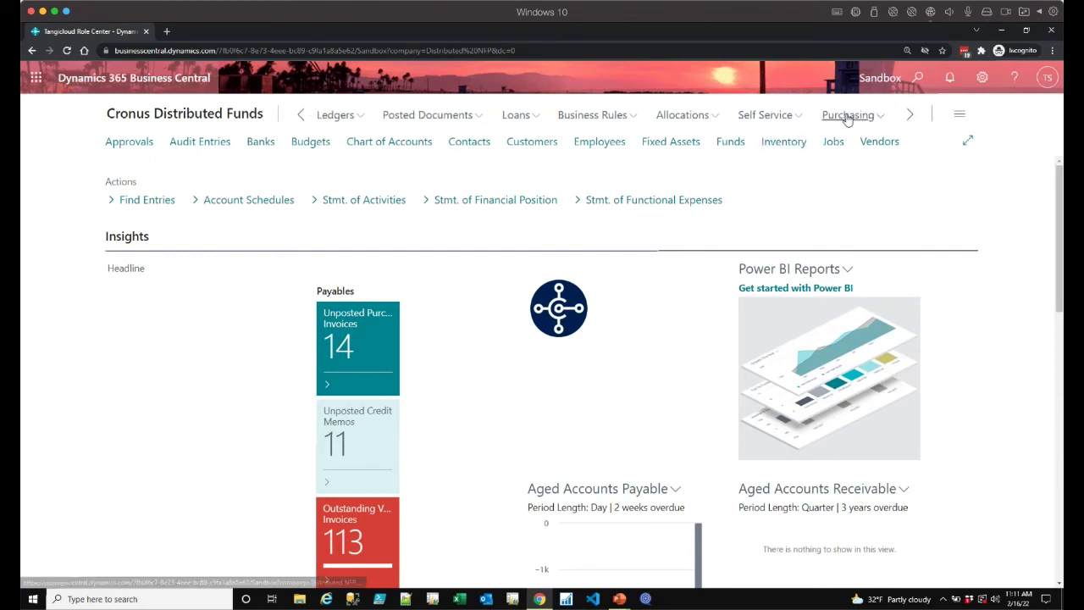
{"action": "left_click", "coordinate": [847, 116]}
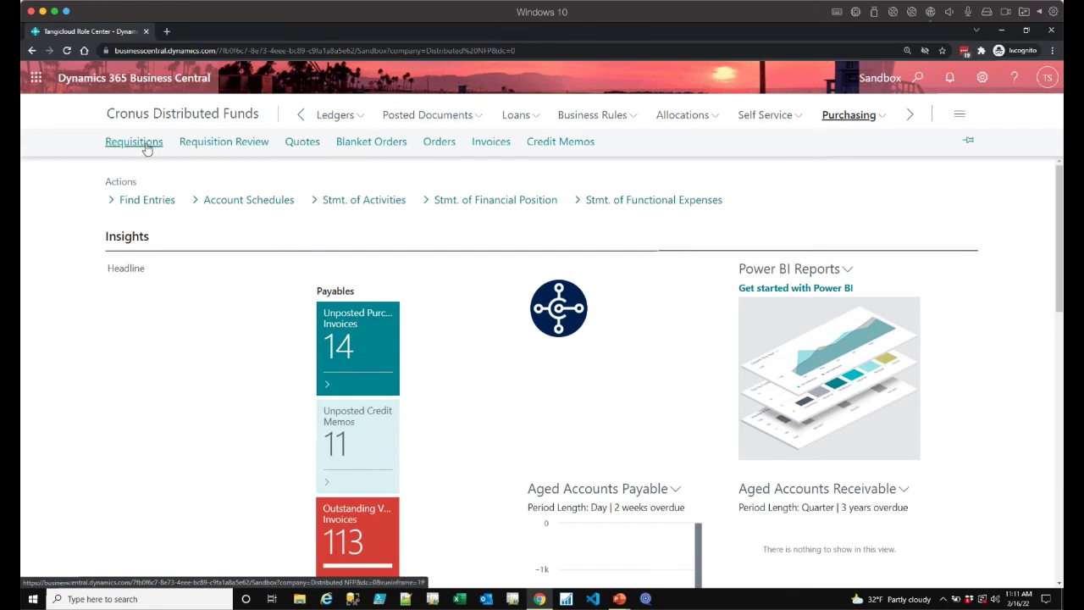
{"action": "left_click", "coordinate": [211, 145]}
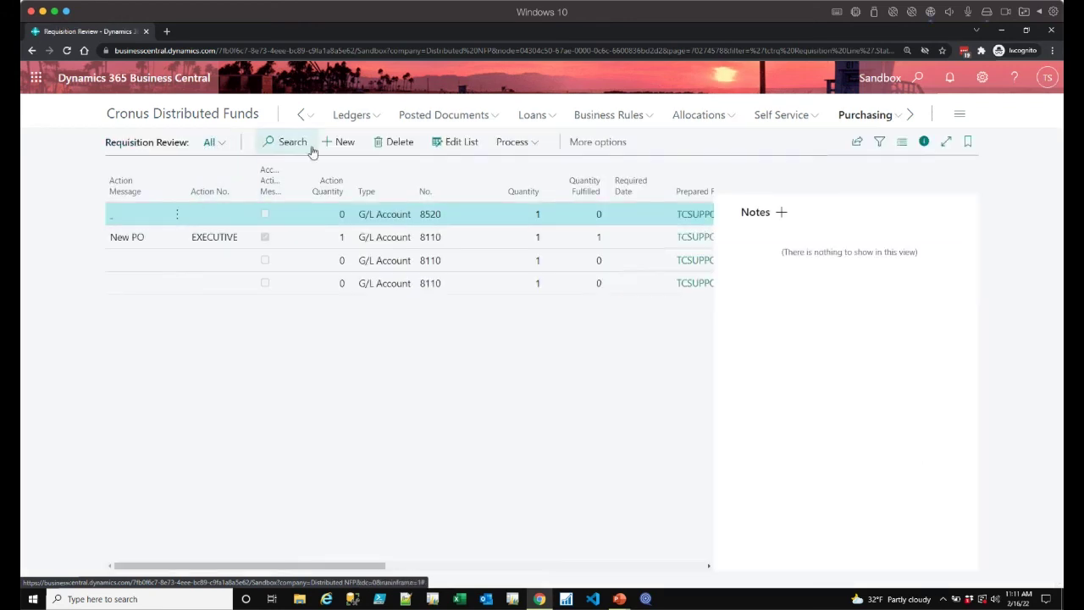
- Check the first requisition's Action Message choices unchanged, then hide the Notes details pane
{"action": "left_click", "coordinate": [463, 144]}
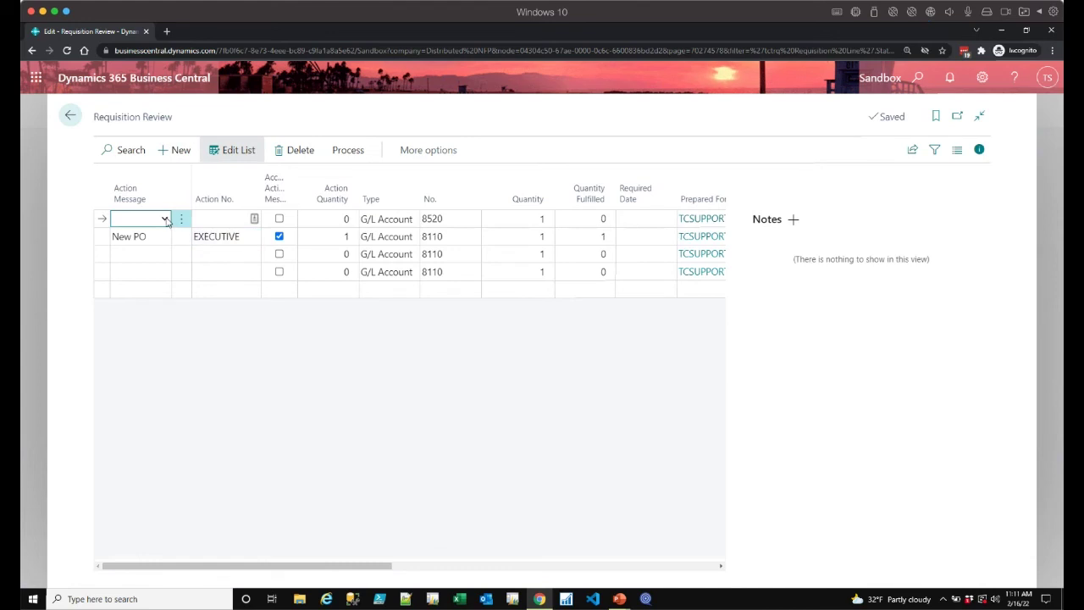
{"action": "left_click", "coordinate": [166, 219]}
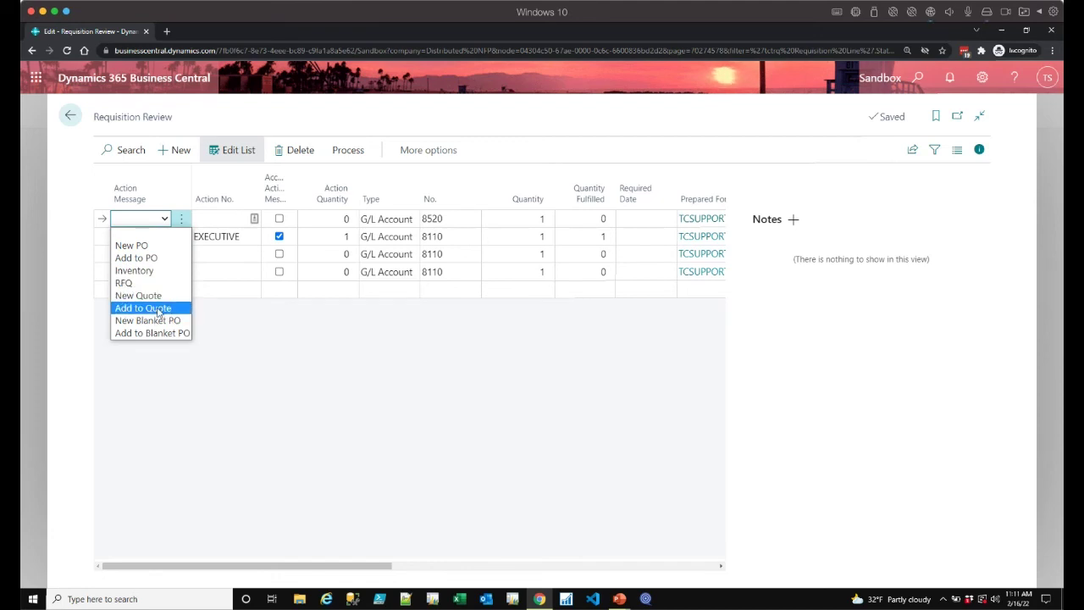
{"action": "left_click", "coordinate": [73, 149]}
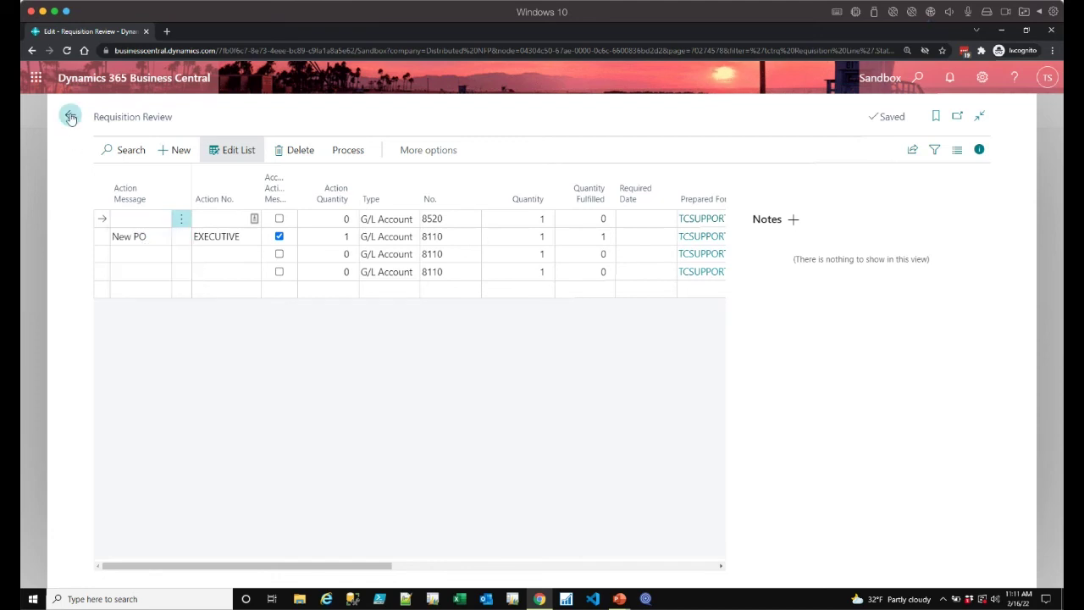
{"action": "left_click", "coordinate": [71, 116]}
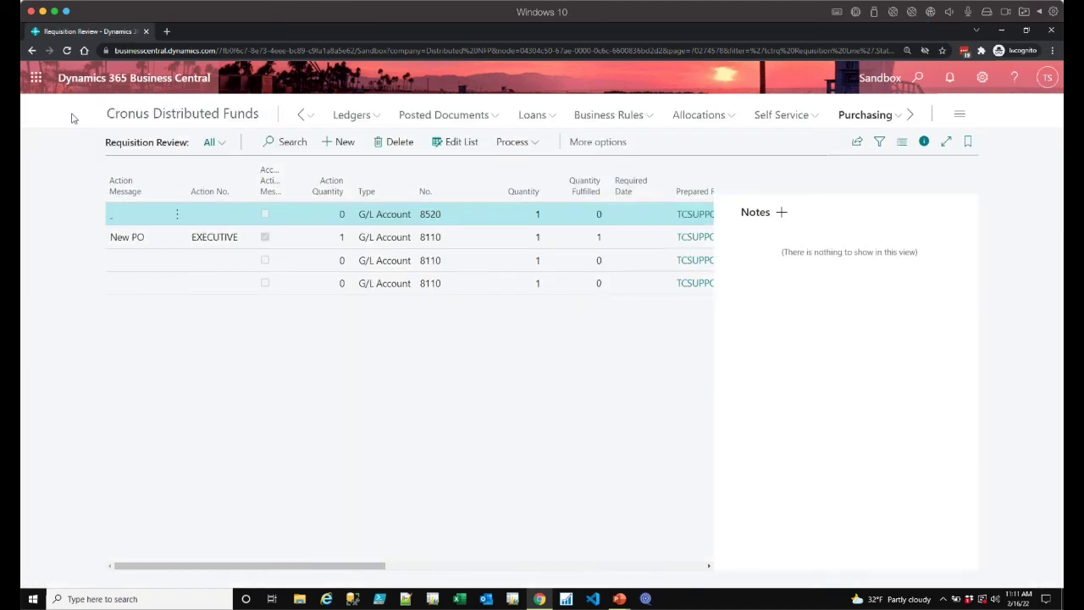
{"action": "left_click", "coordinate": [924, 143]}
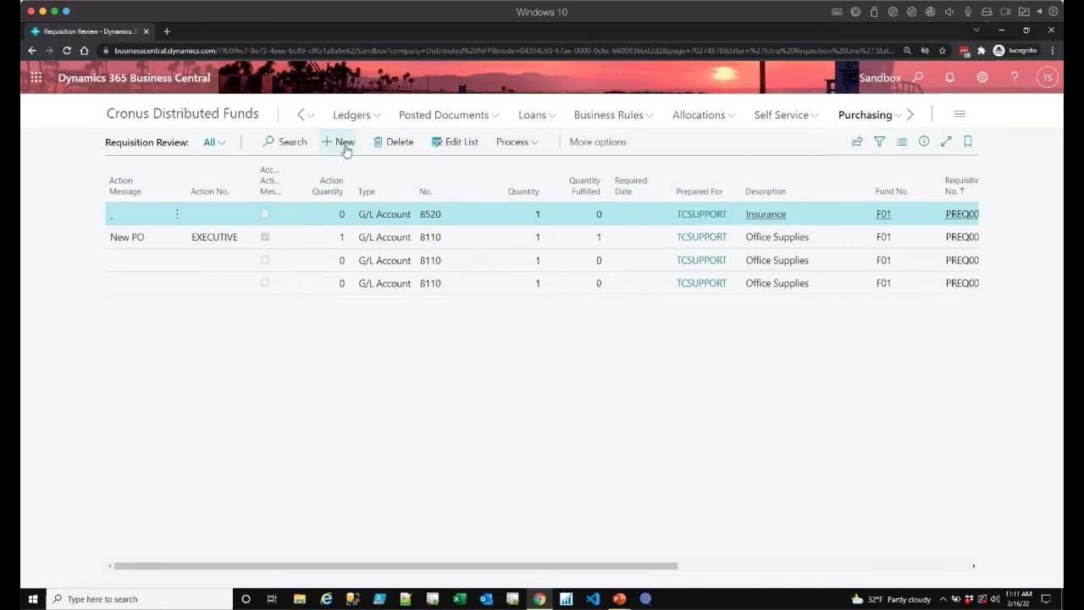
{"action": "left_click", "coordinate": [780, 116]}
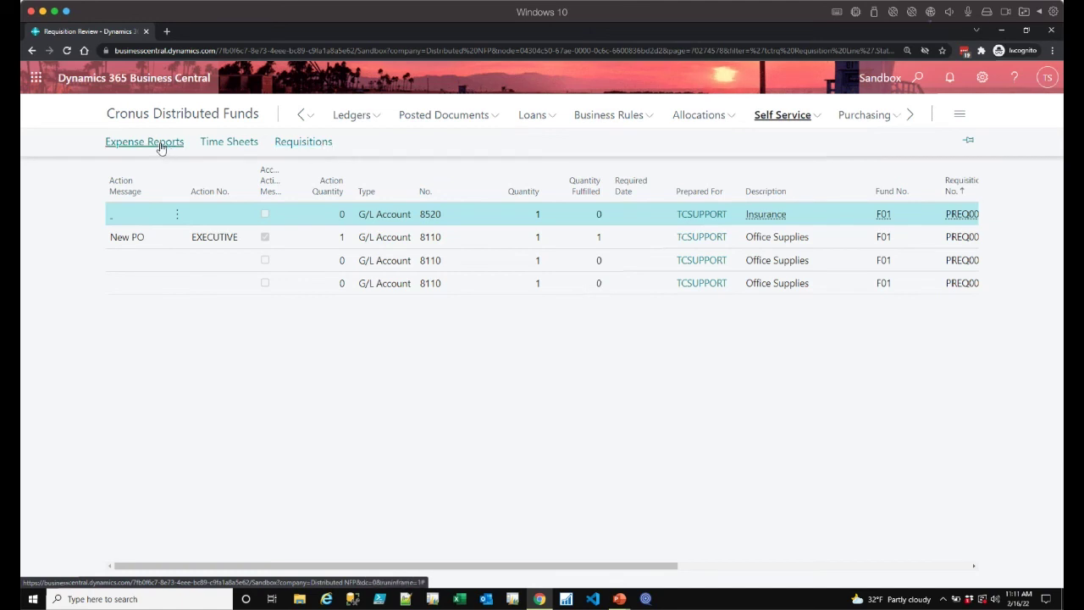
- Open the Self Service Expense Reports list and expand the Allocations menu
{"action": "left_click", "coordinate": [161, 149]}
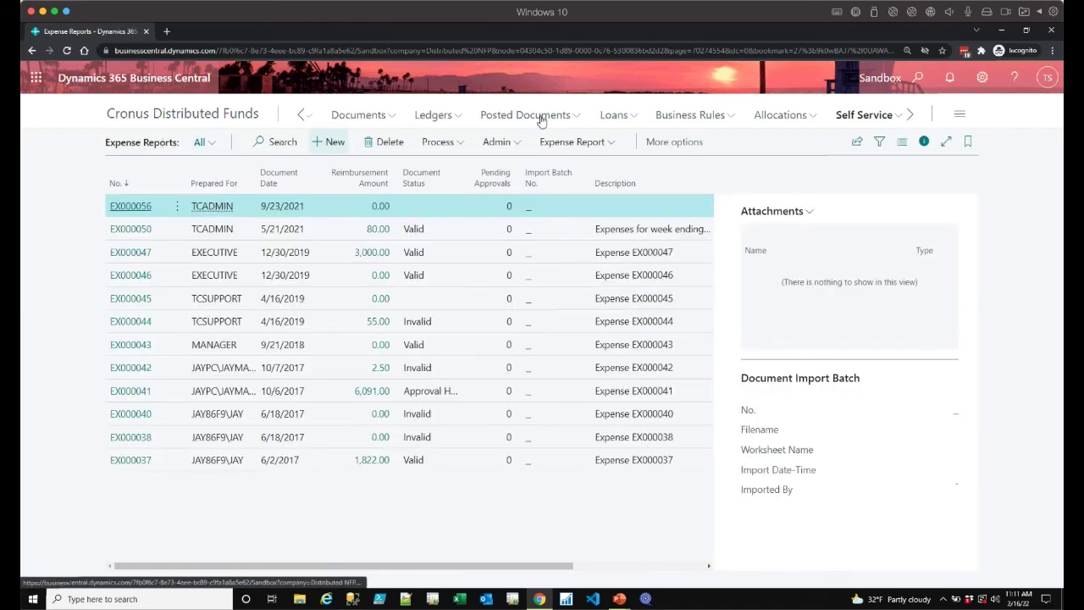
{"action": "left_click", "coordinate": [778, 114]}
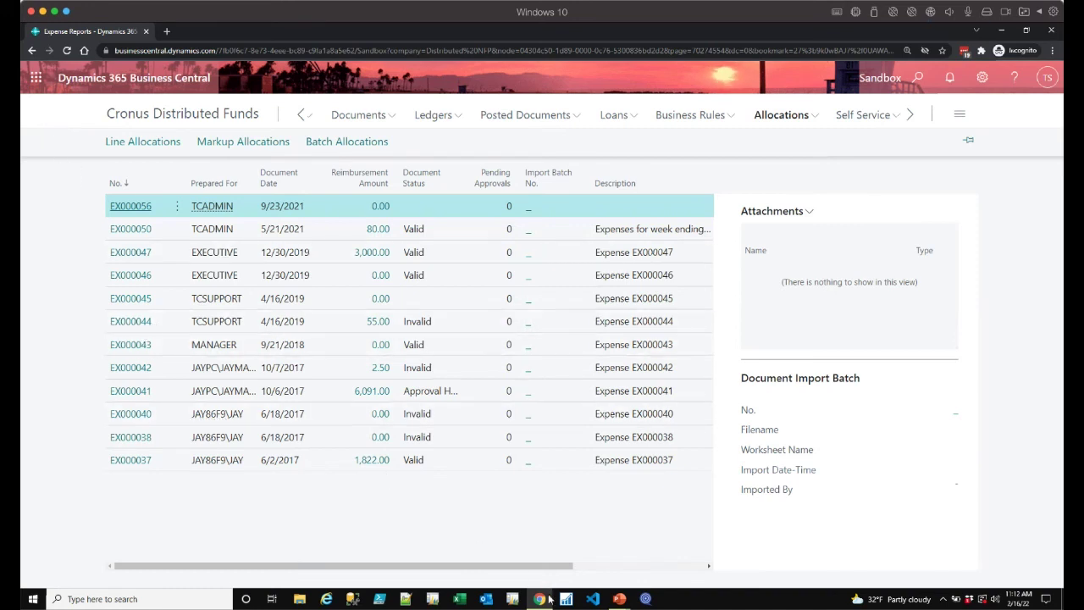
- Return to the slide show and move from the Tangicloud approval-email slide to slide 25, 'Questions / Thank You'
{"action": "mouse_move", "coordinate": [619, 599]}
{"action": "left_click", "coordinate": [669, 550]}
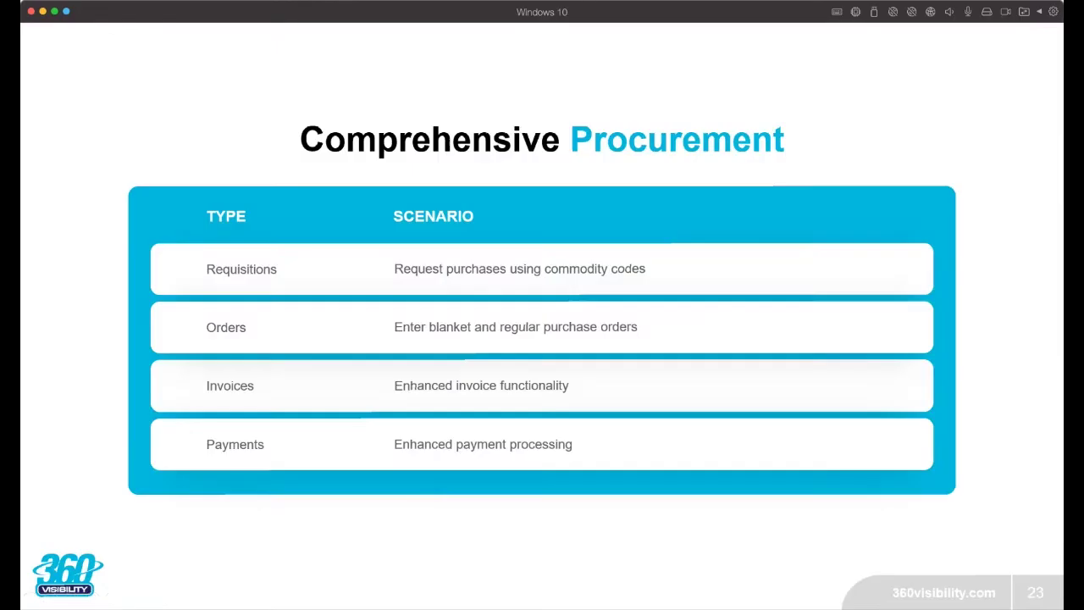
{"action": "left_click", "coordinate": [67, 391]}
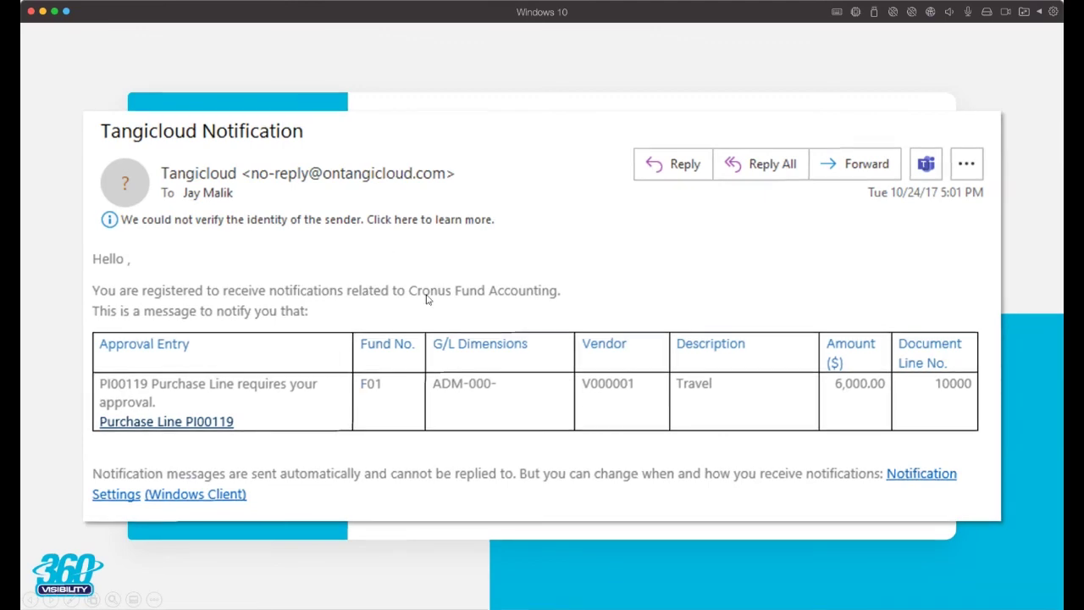
{"action": "key", "text": "Right"}
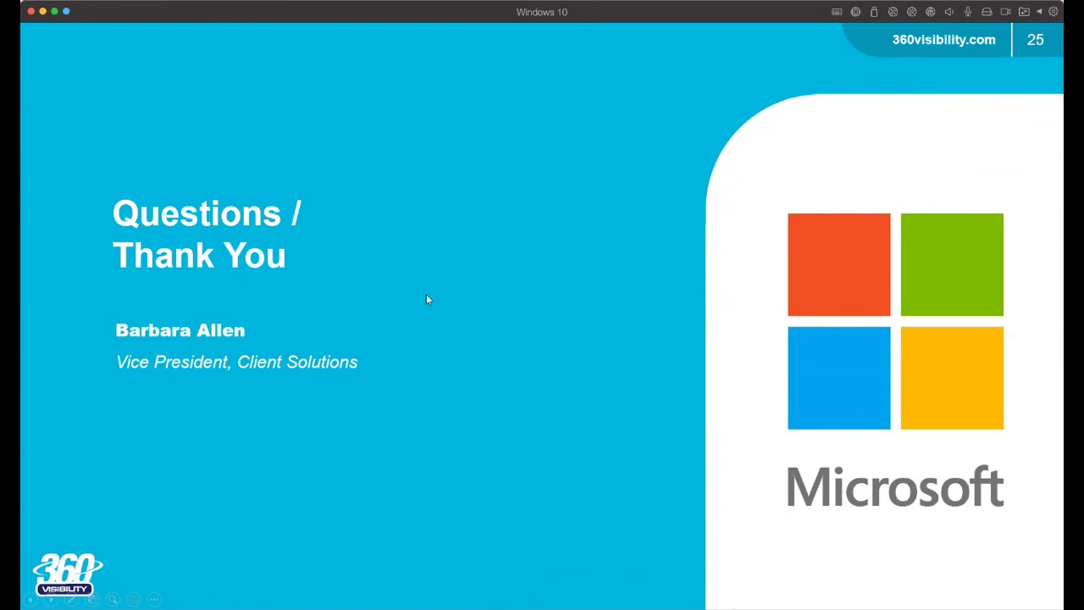